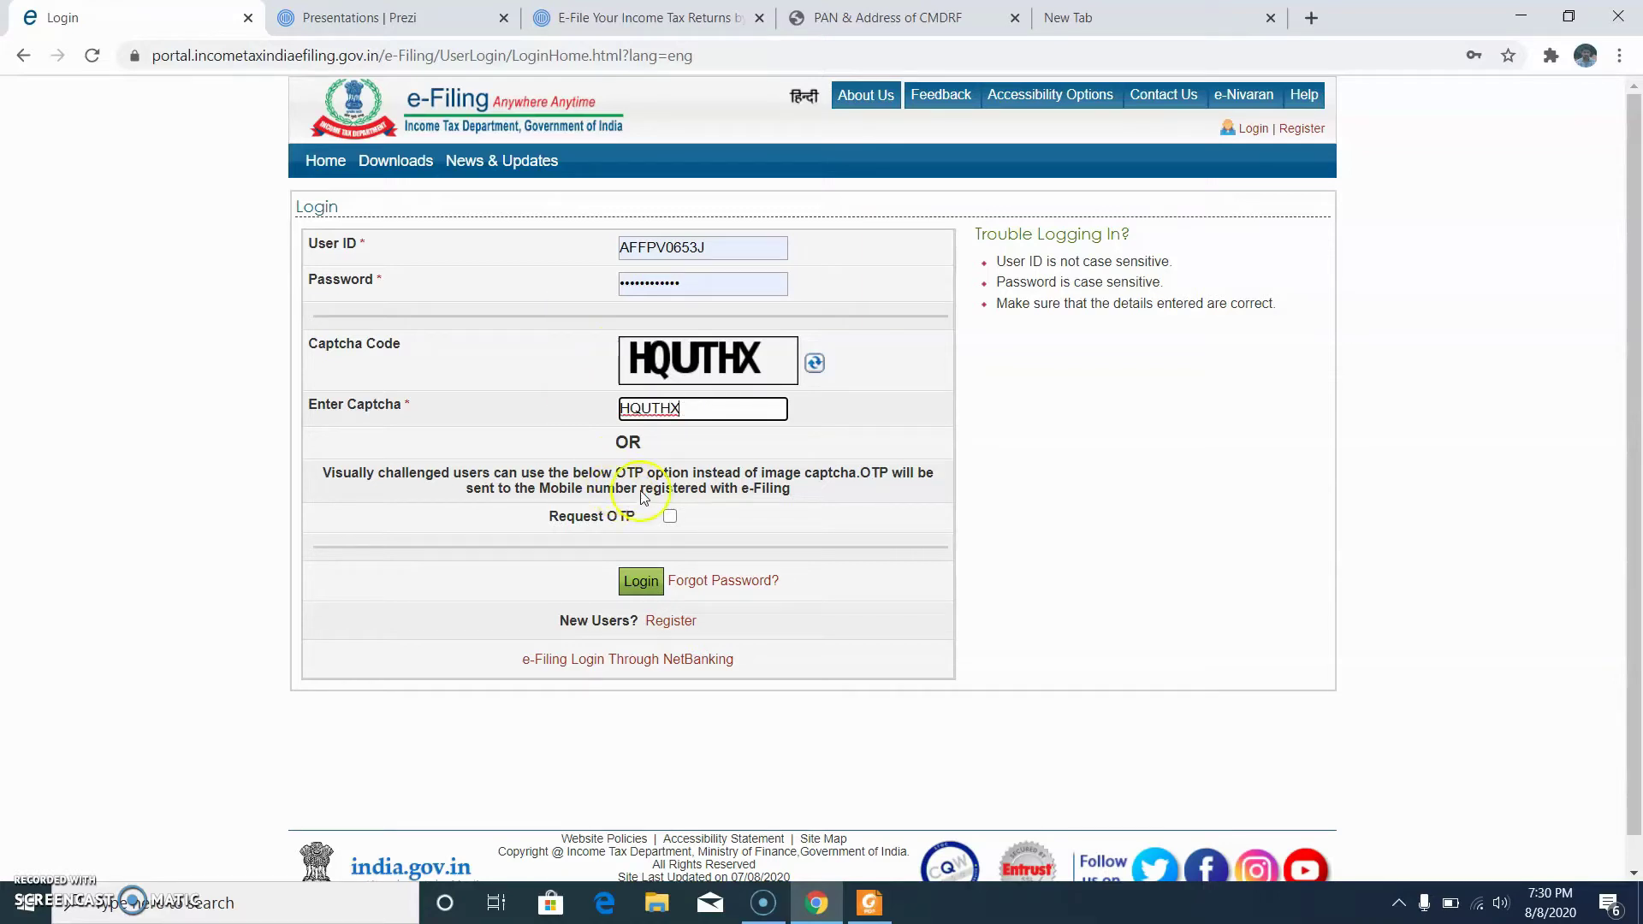
Step: Log in and start filing a fresh income tax return instead of the saved draft
{"action": "left_click", "coordinate": [643, 586]}
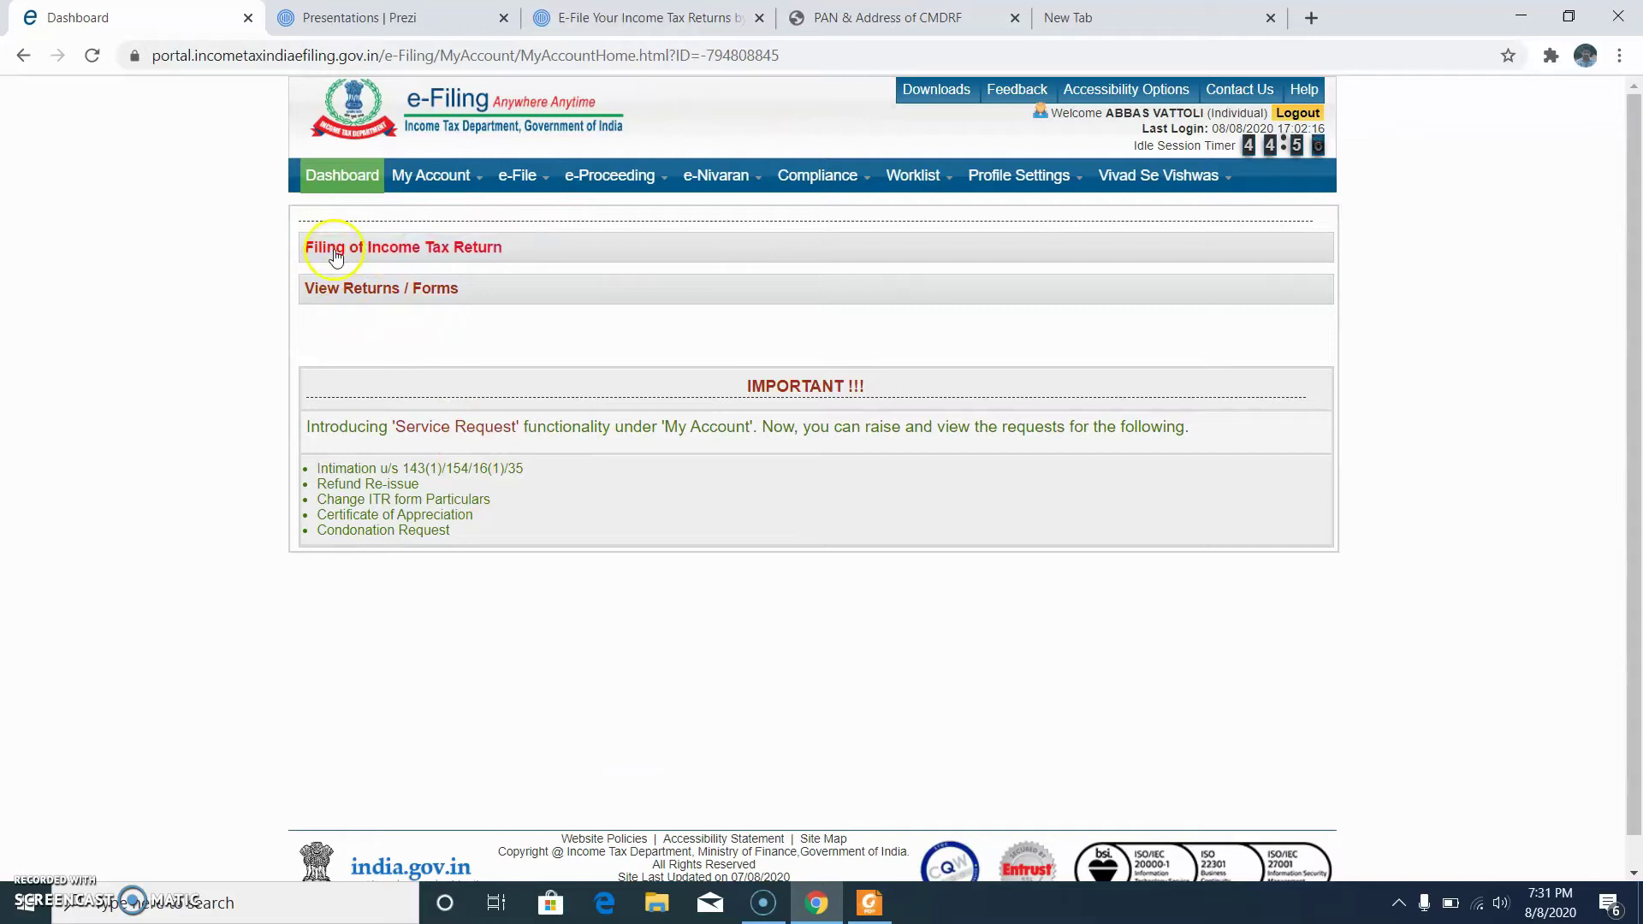
{"action": "left_click", "coordinate": [411, 254]}
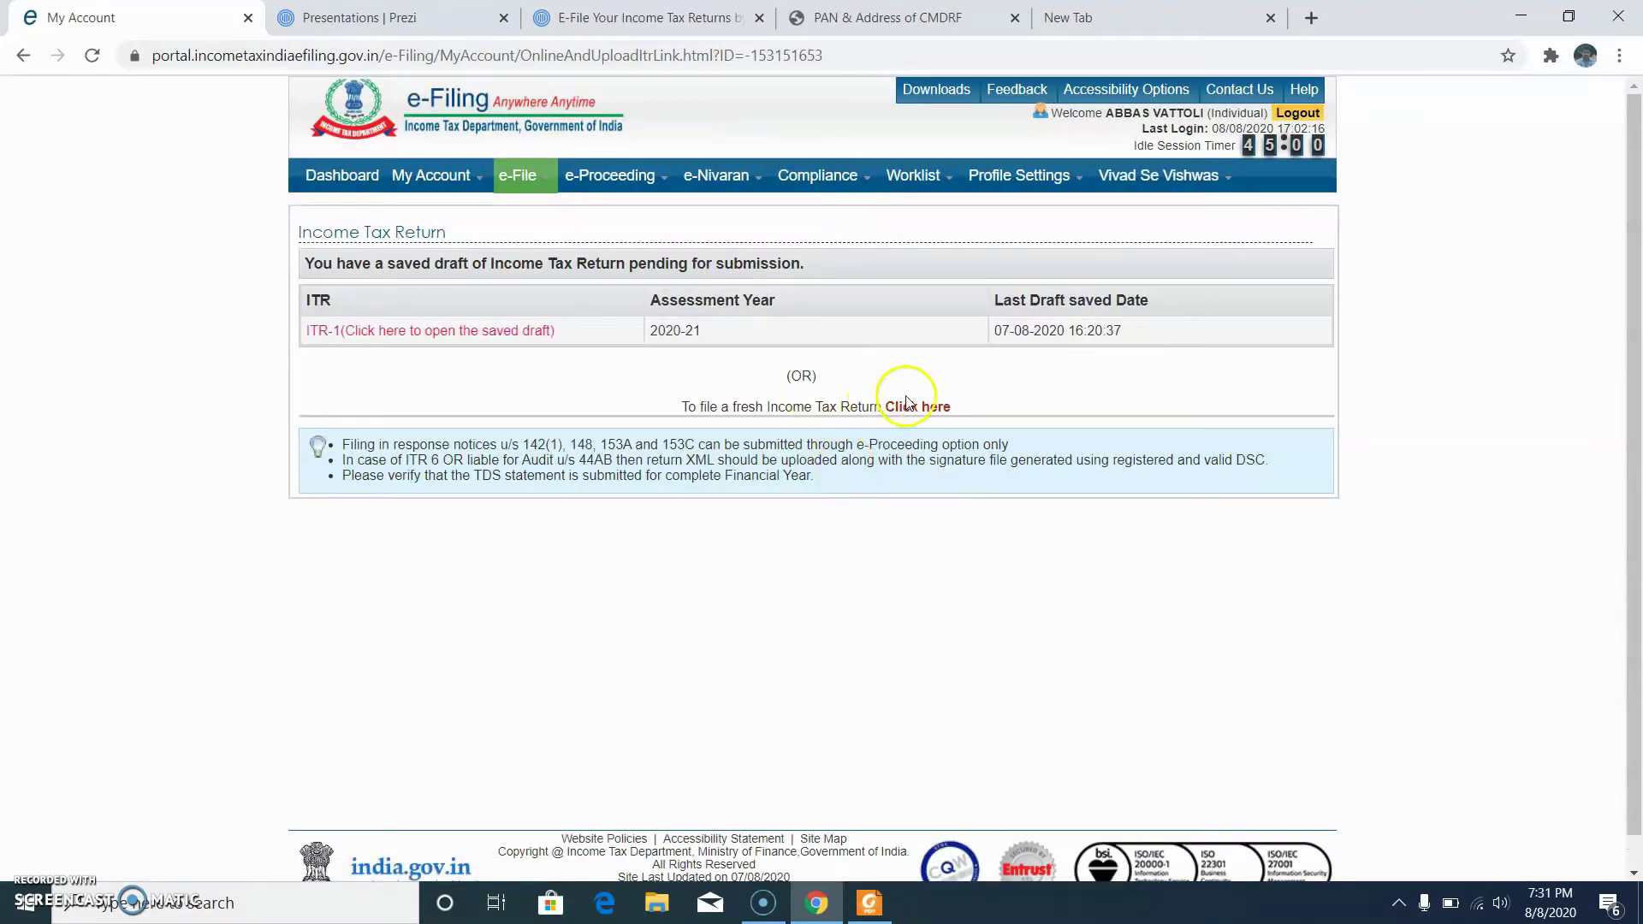
{"action": "left_click", "coordinate": [909, 403]}
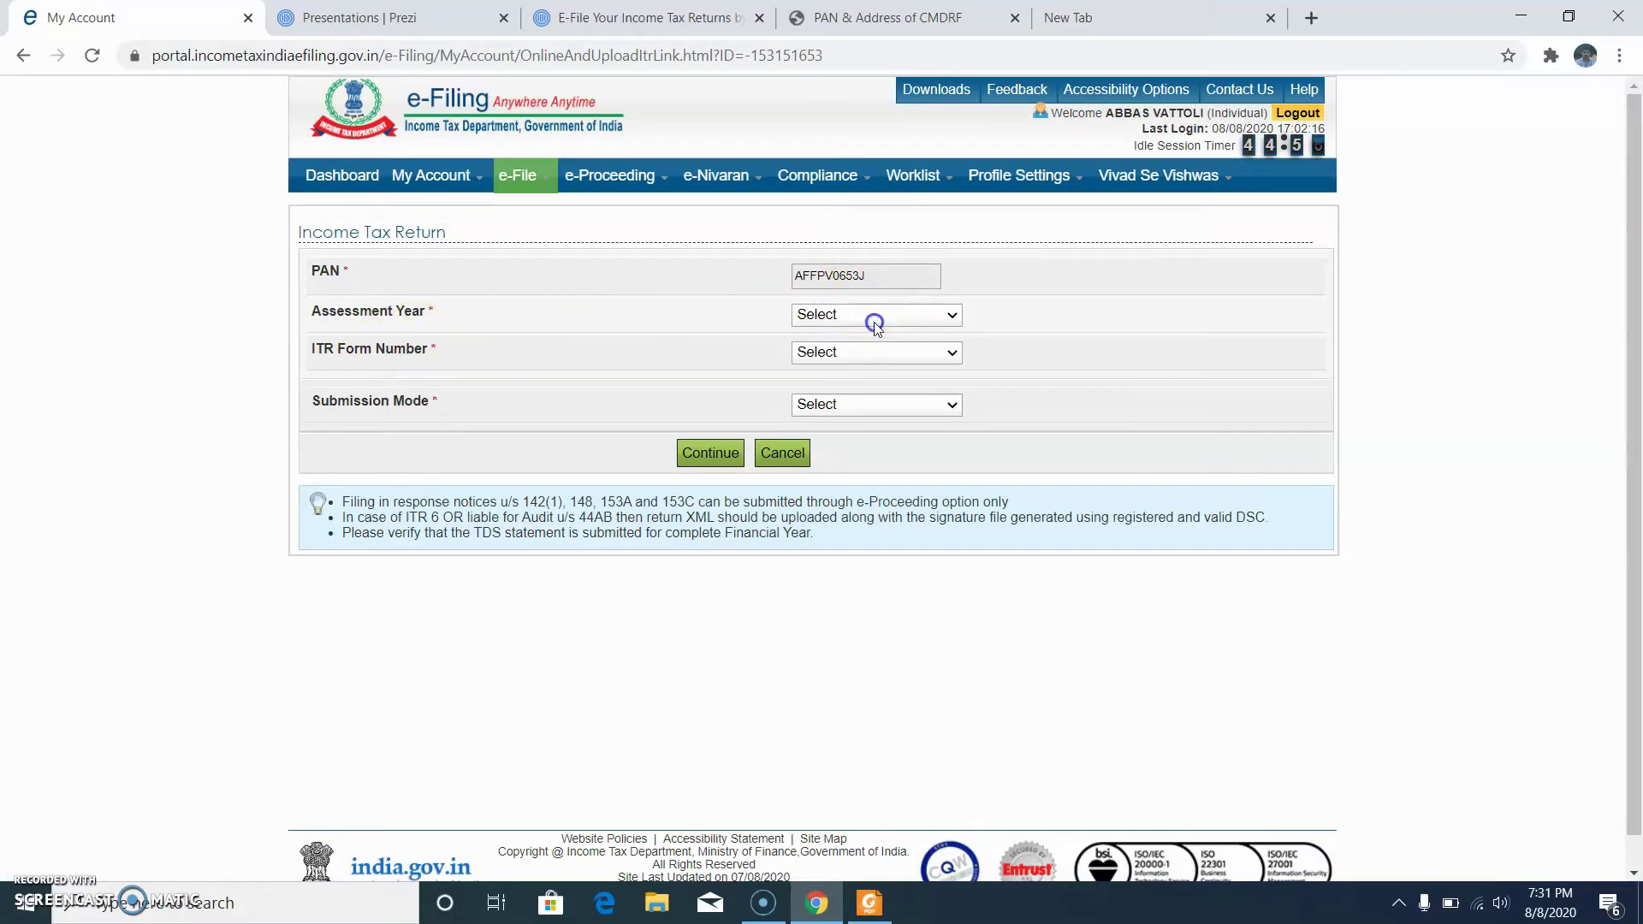
Step: Choose AY 2020-21, ITR-1, Original/Revised Return, and Prepare and Submit Online
{"action": "left_click", "coordinate": [874, 324]}
{"action": "left_click", "coordinate": [874, 350]}
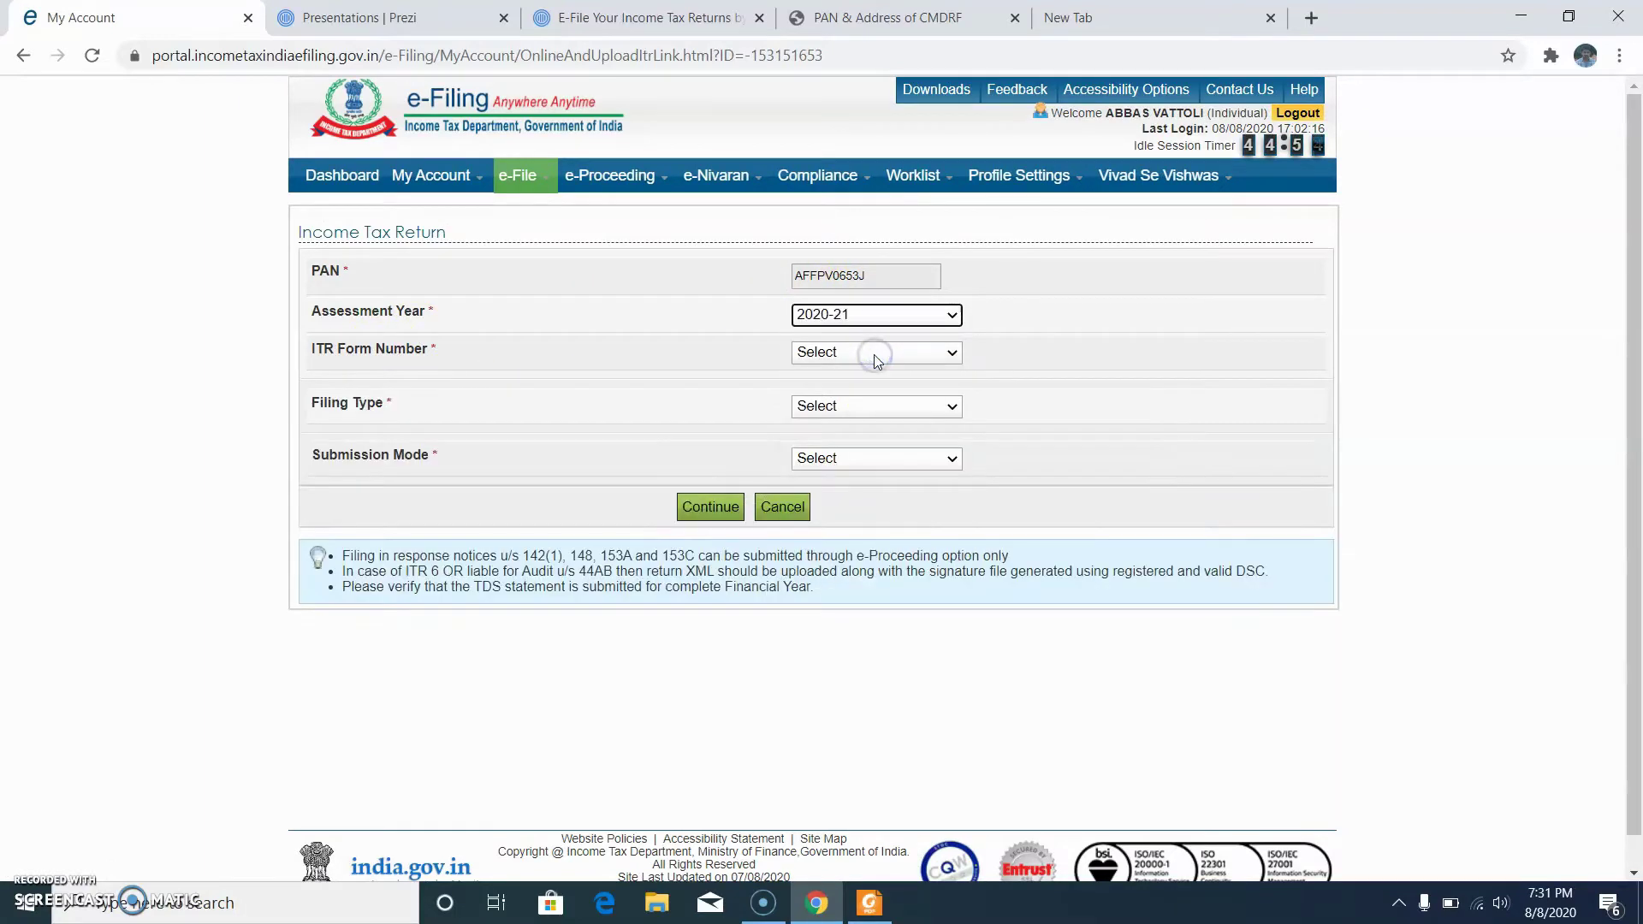
{"action": "left_click", "coordinate": [876, 358]}
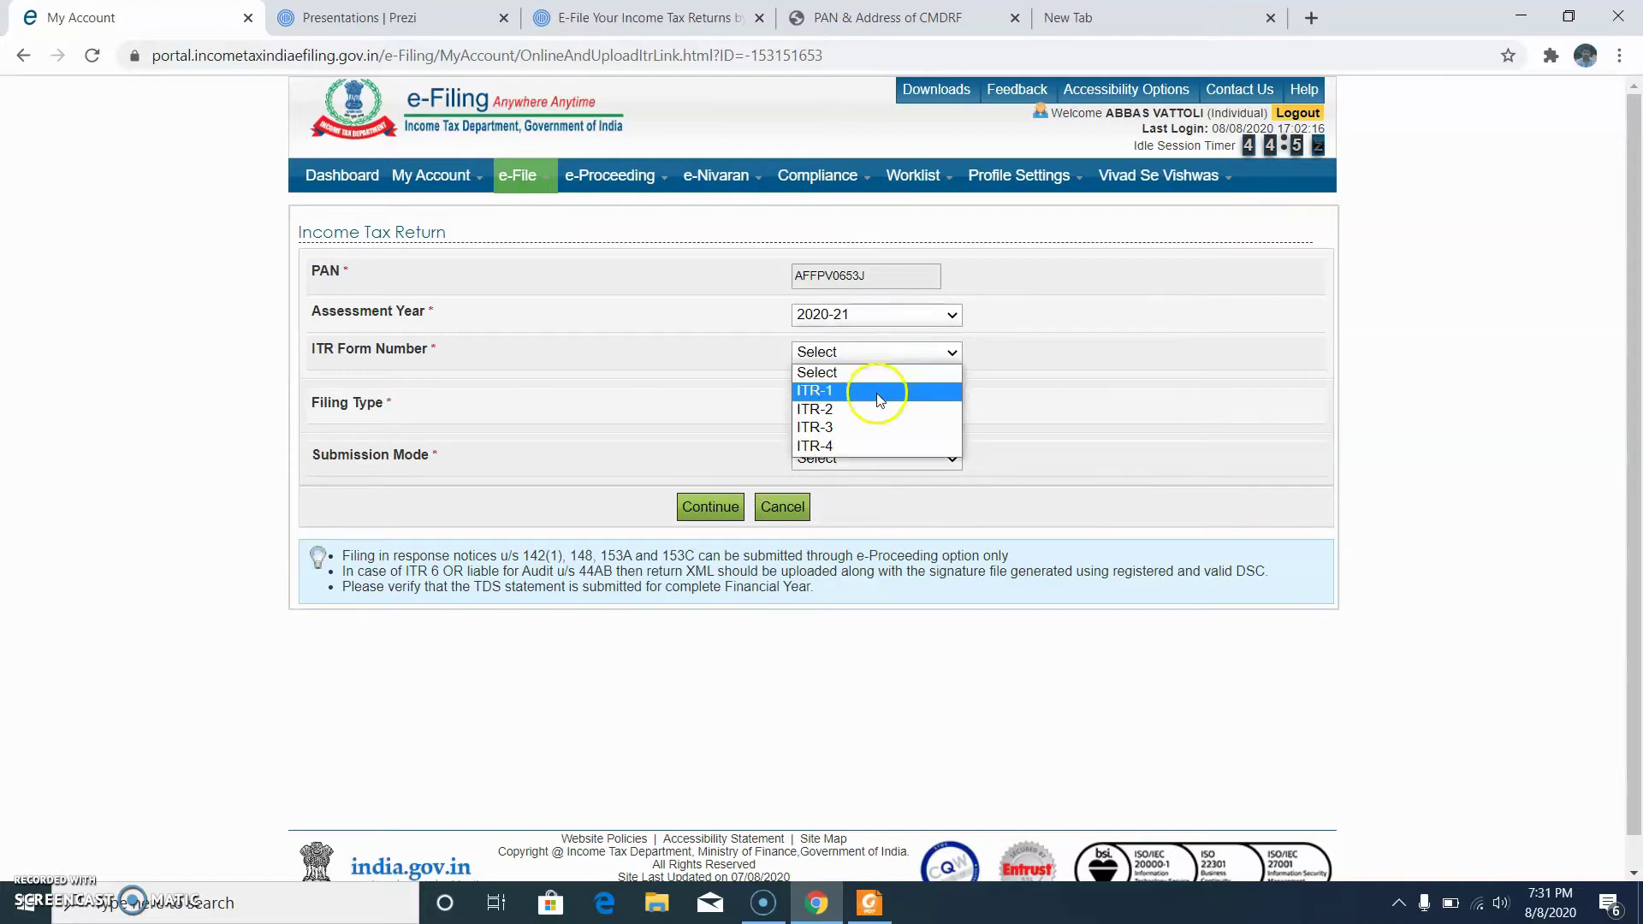
{"action": "left_click", "coordinate": [879, 393]}
{"action": "left_click", "coordinate": [875, 407]}
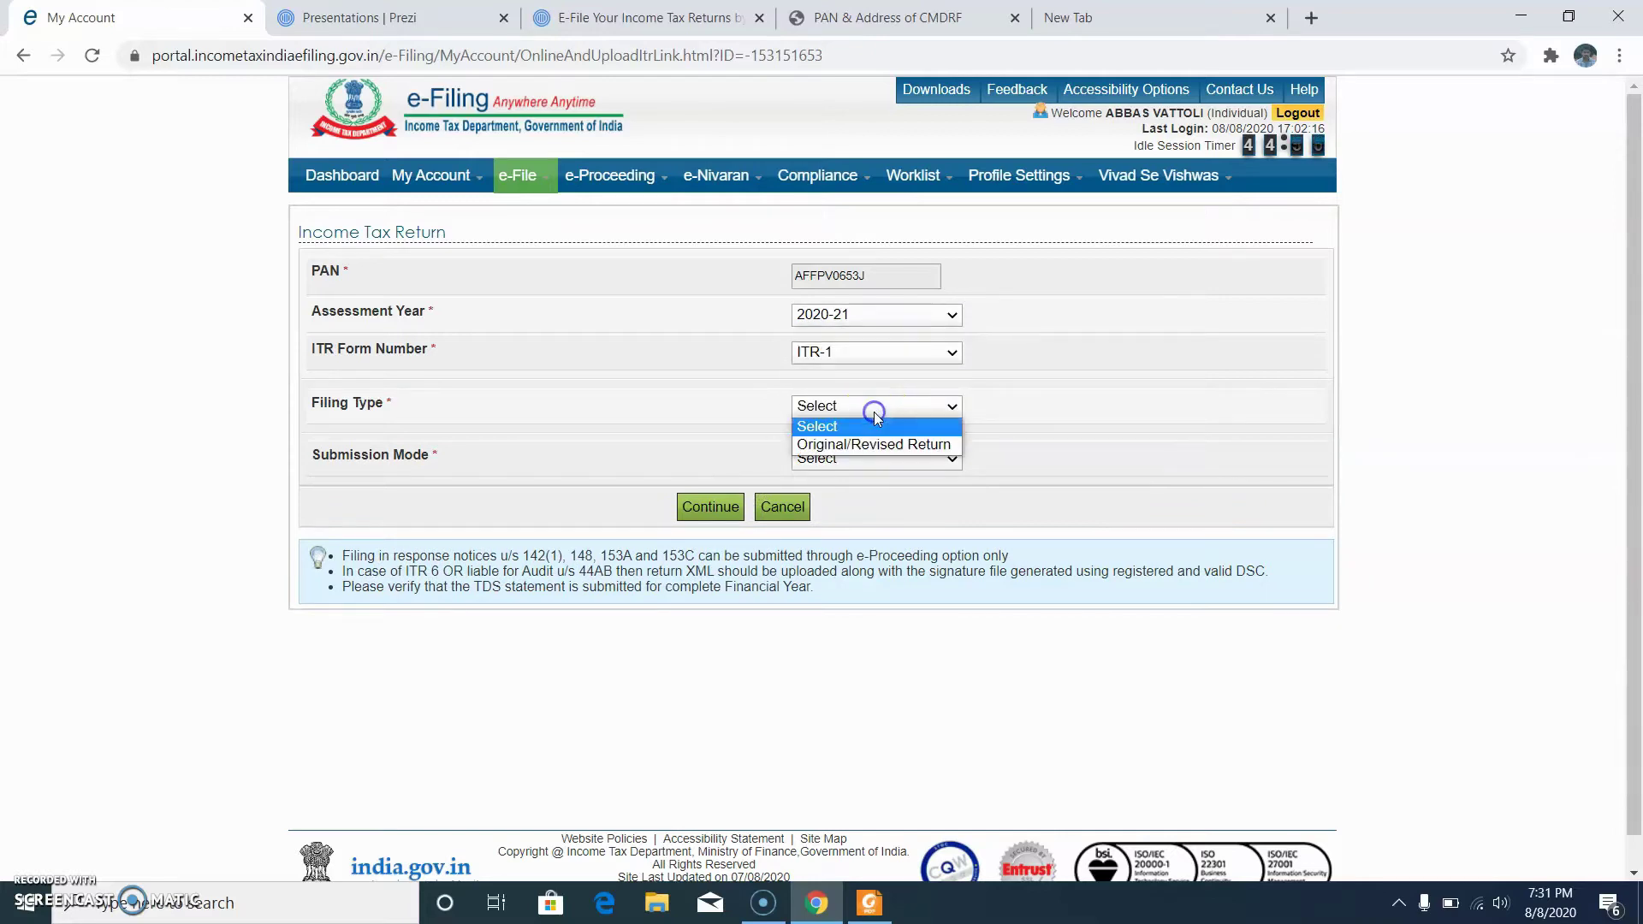
{"action": "left_click", "coordinate": [879, 445]}
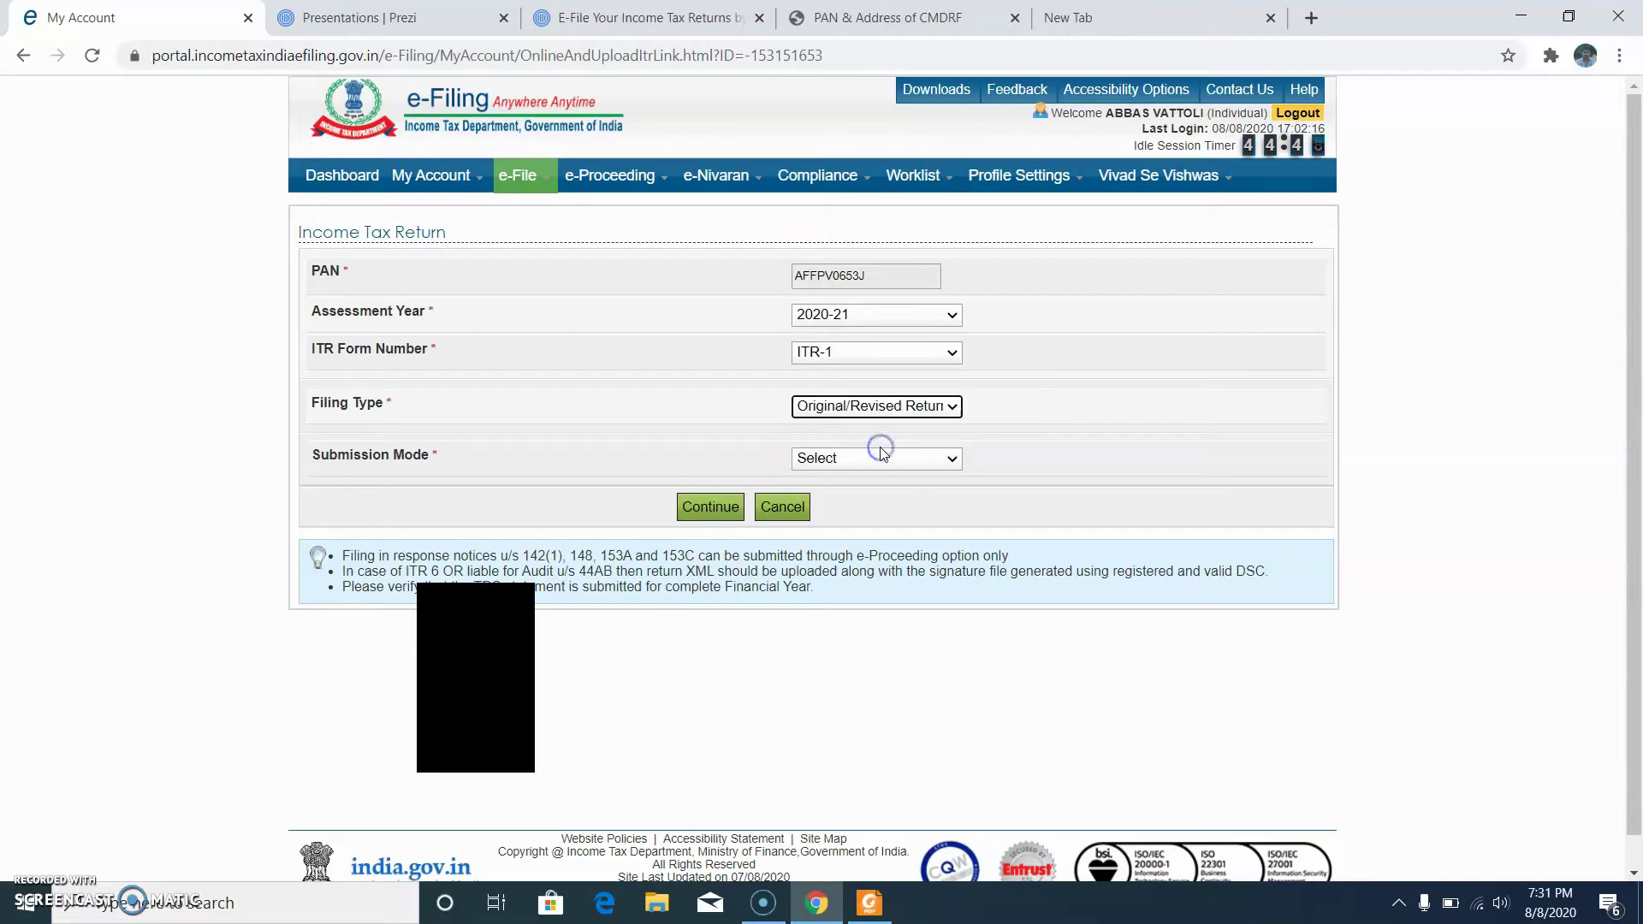
{"action": "left_click", "coordinate": [883, 462]}
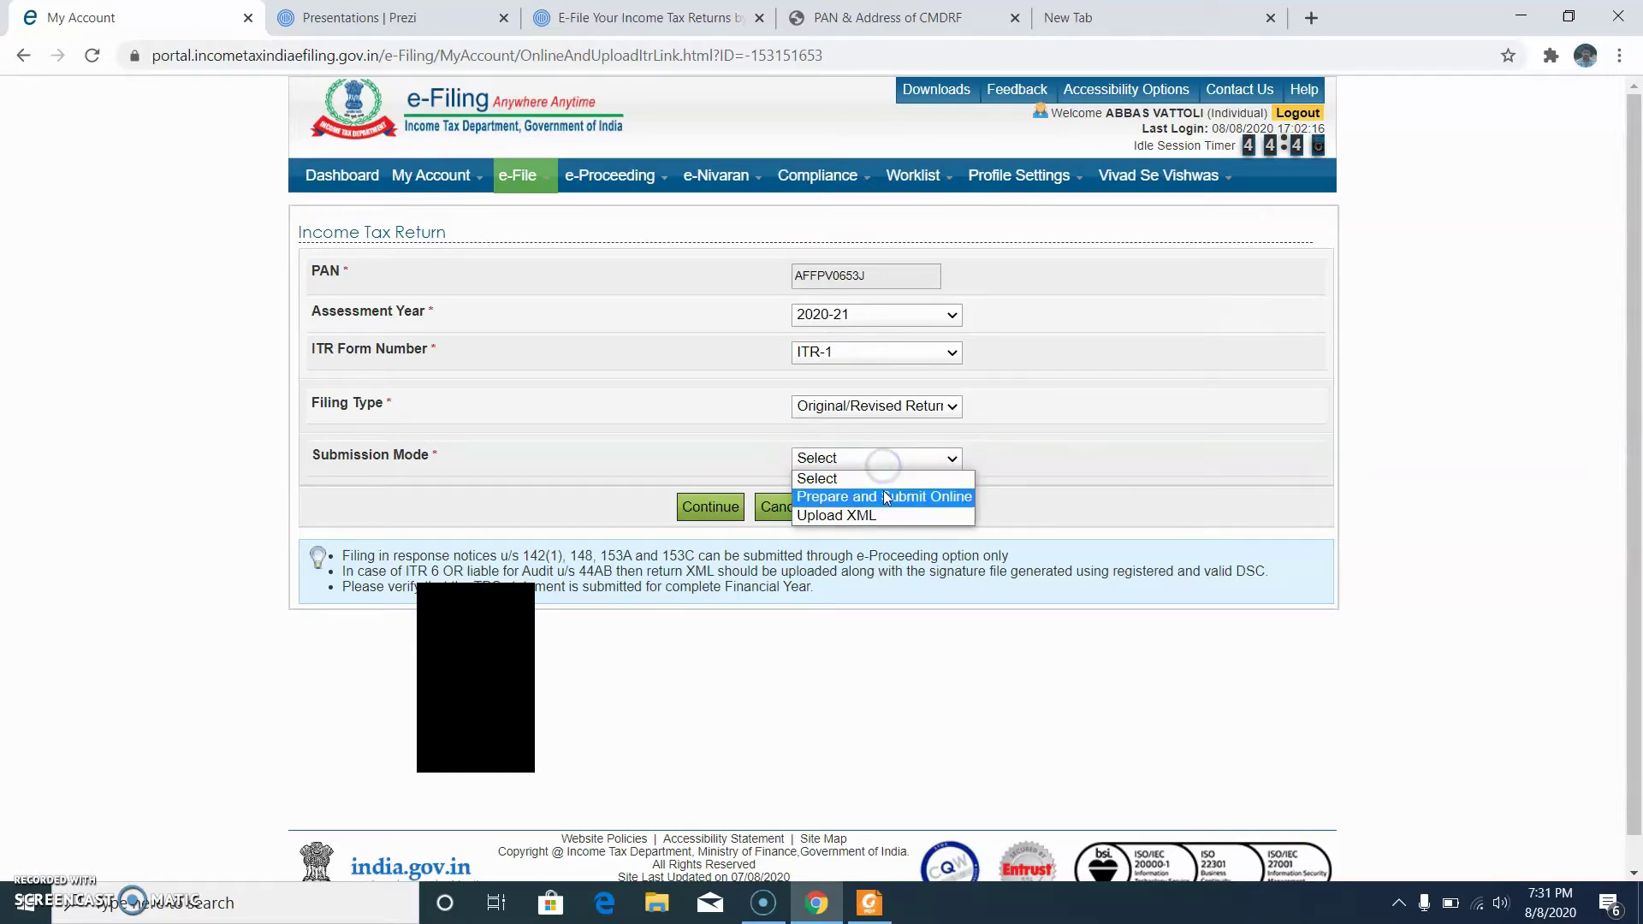
{"action": "left_click", "coordinate": [883, 498]}
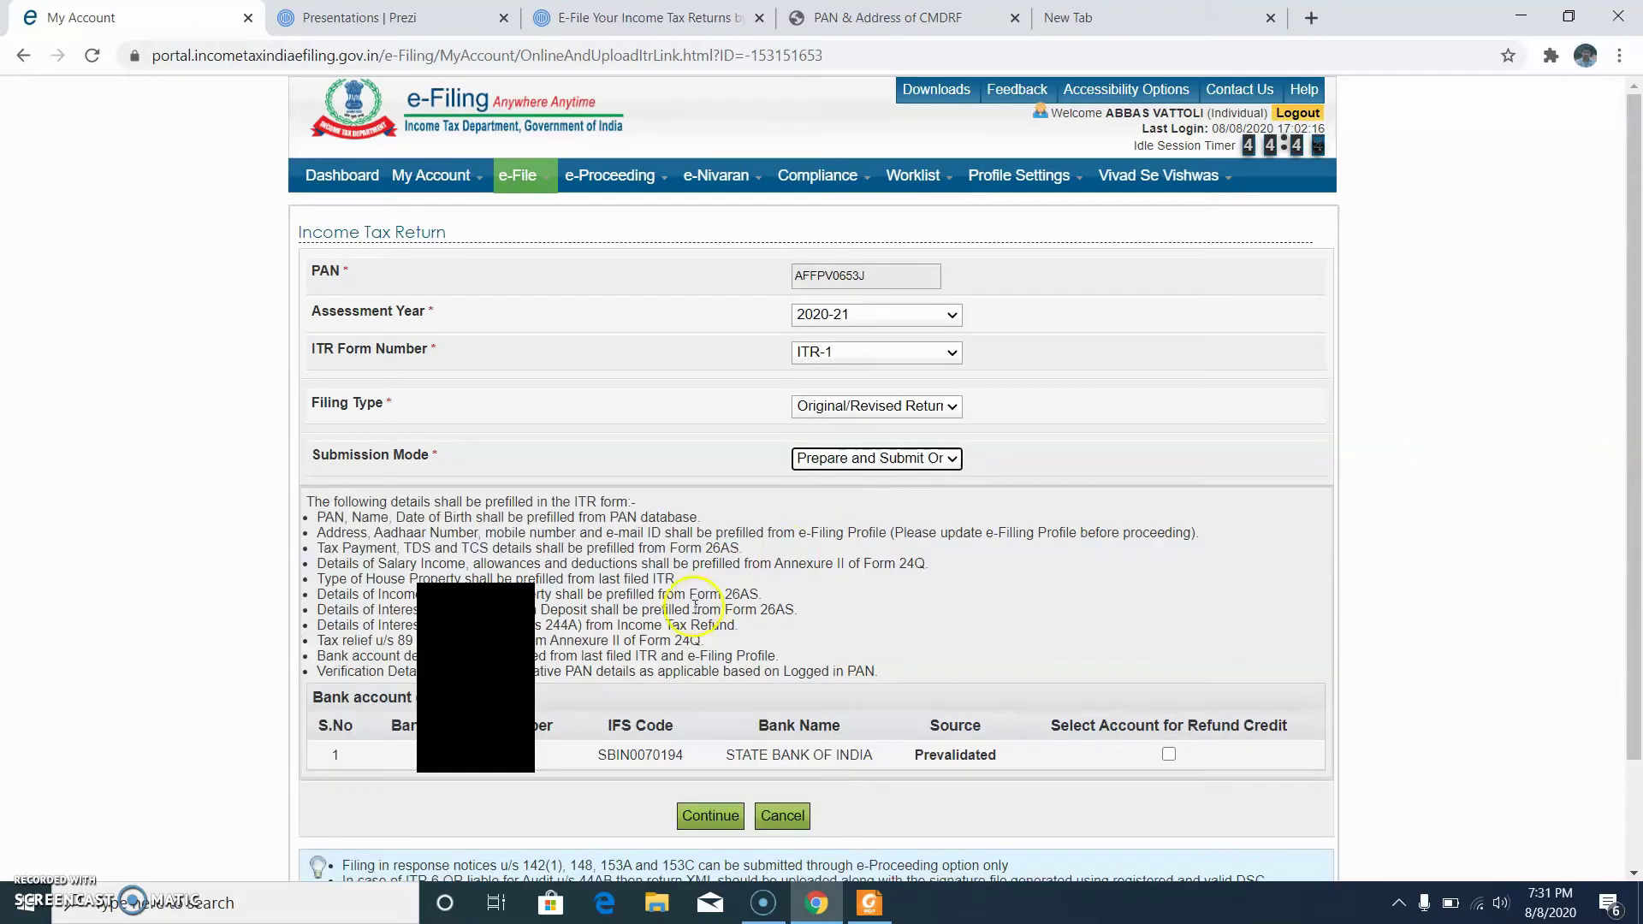
Step: Use the bank account for refund credit, continue, and agree to the prefilled-data consent
{"action": "scroll", "coordinate": [695, 603], "scroll_direction": "down", "scroll_amount": 2}
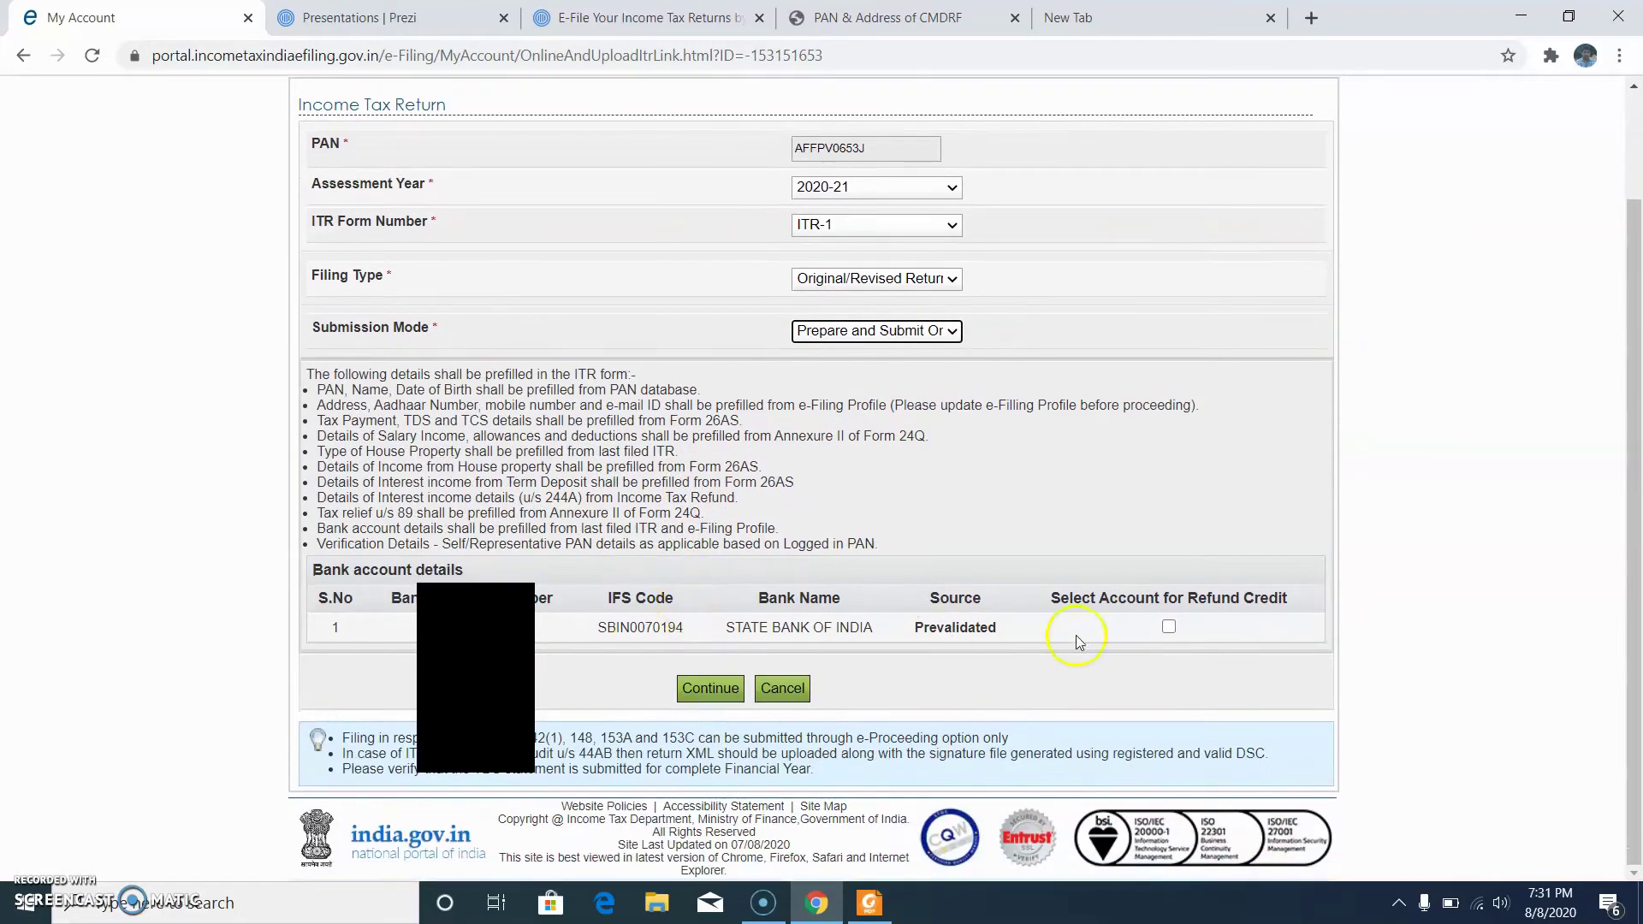
{"action": "left_click", "coordinate": [1168, 629]}
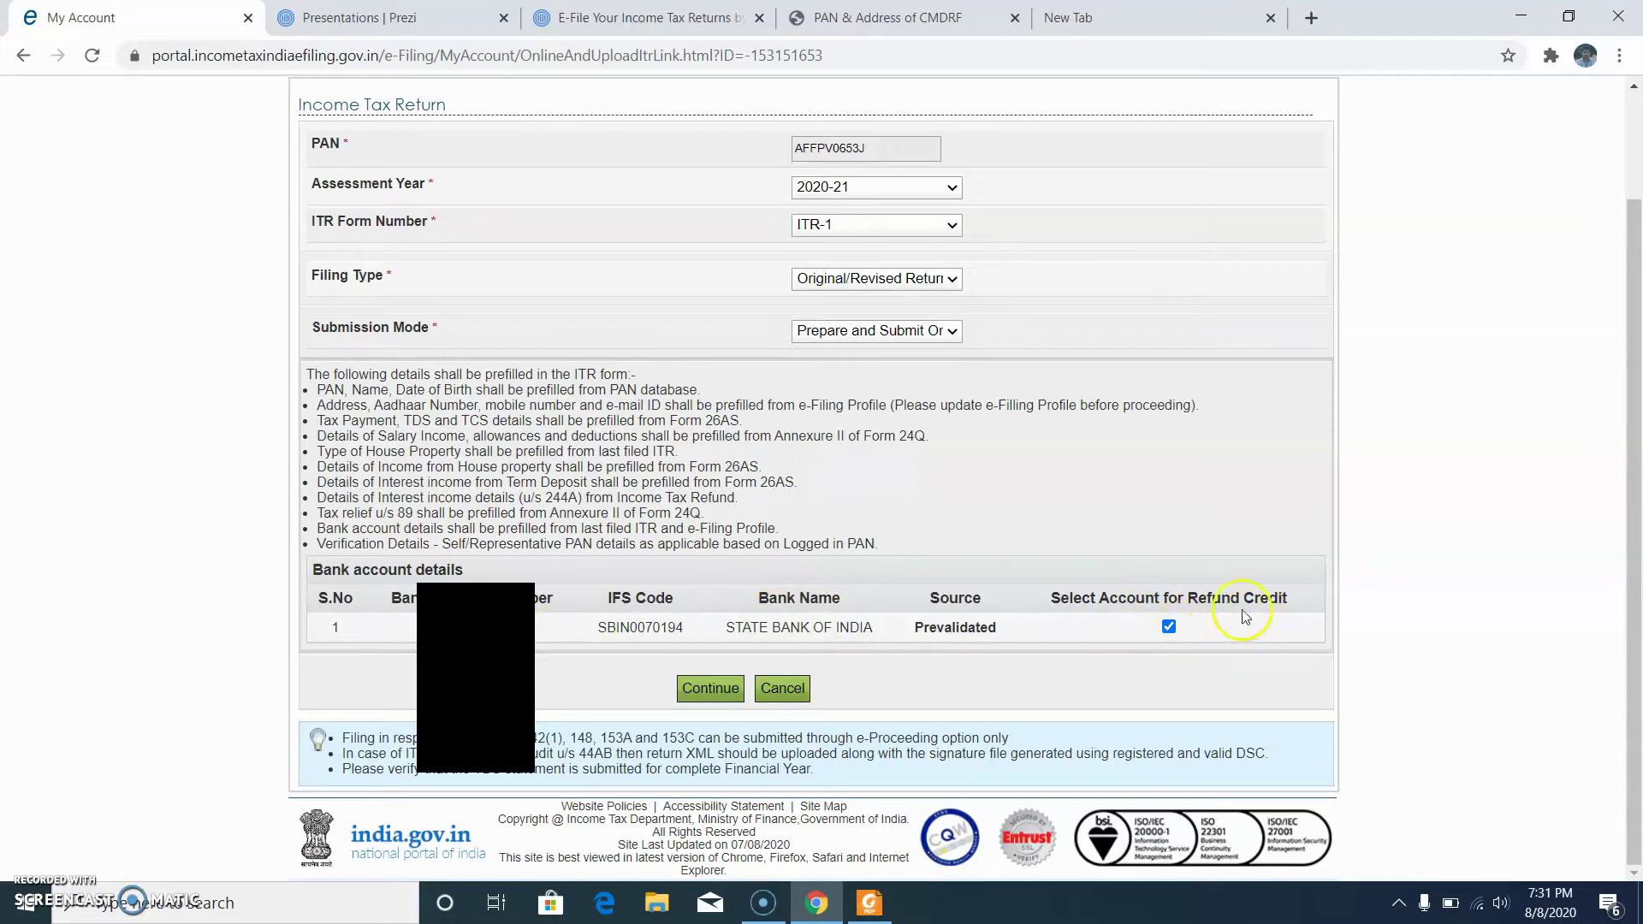
{"action": "left_click", "coordinate": [723, 691]}
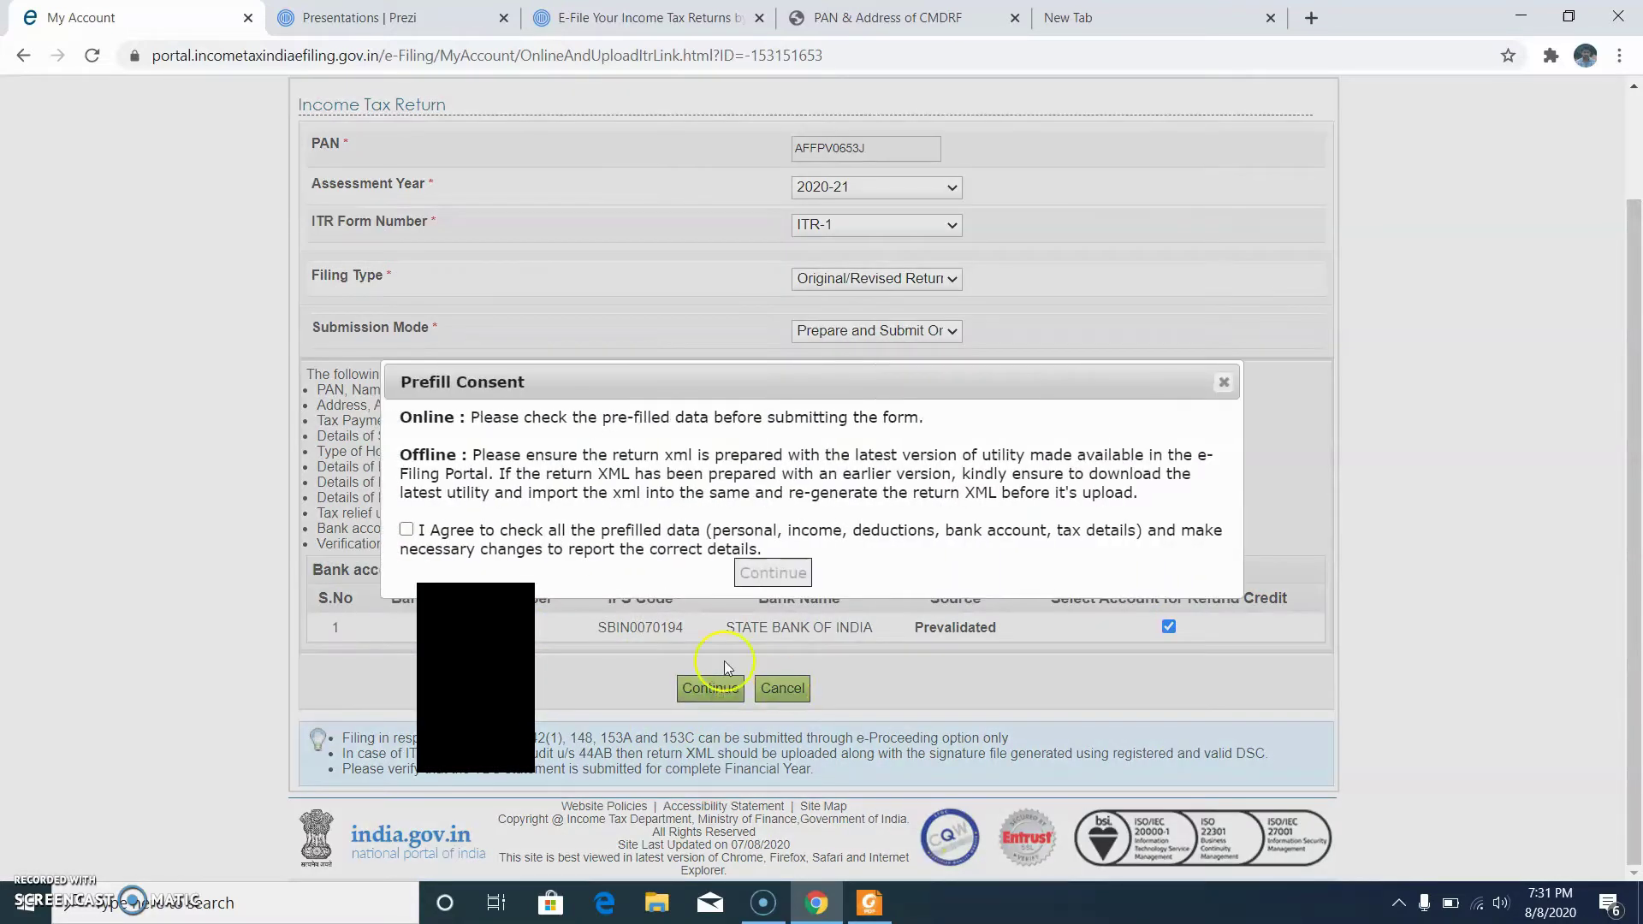
{"action": "left_click", "coordinate": [407, 532]}
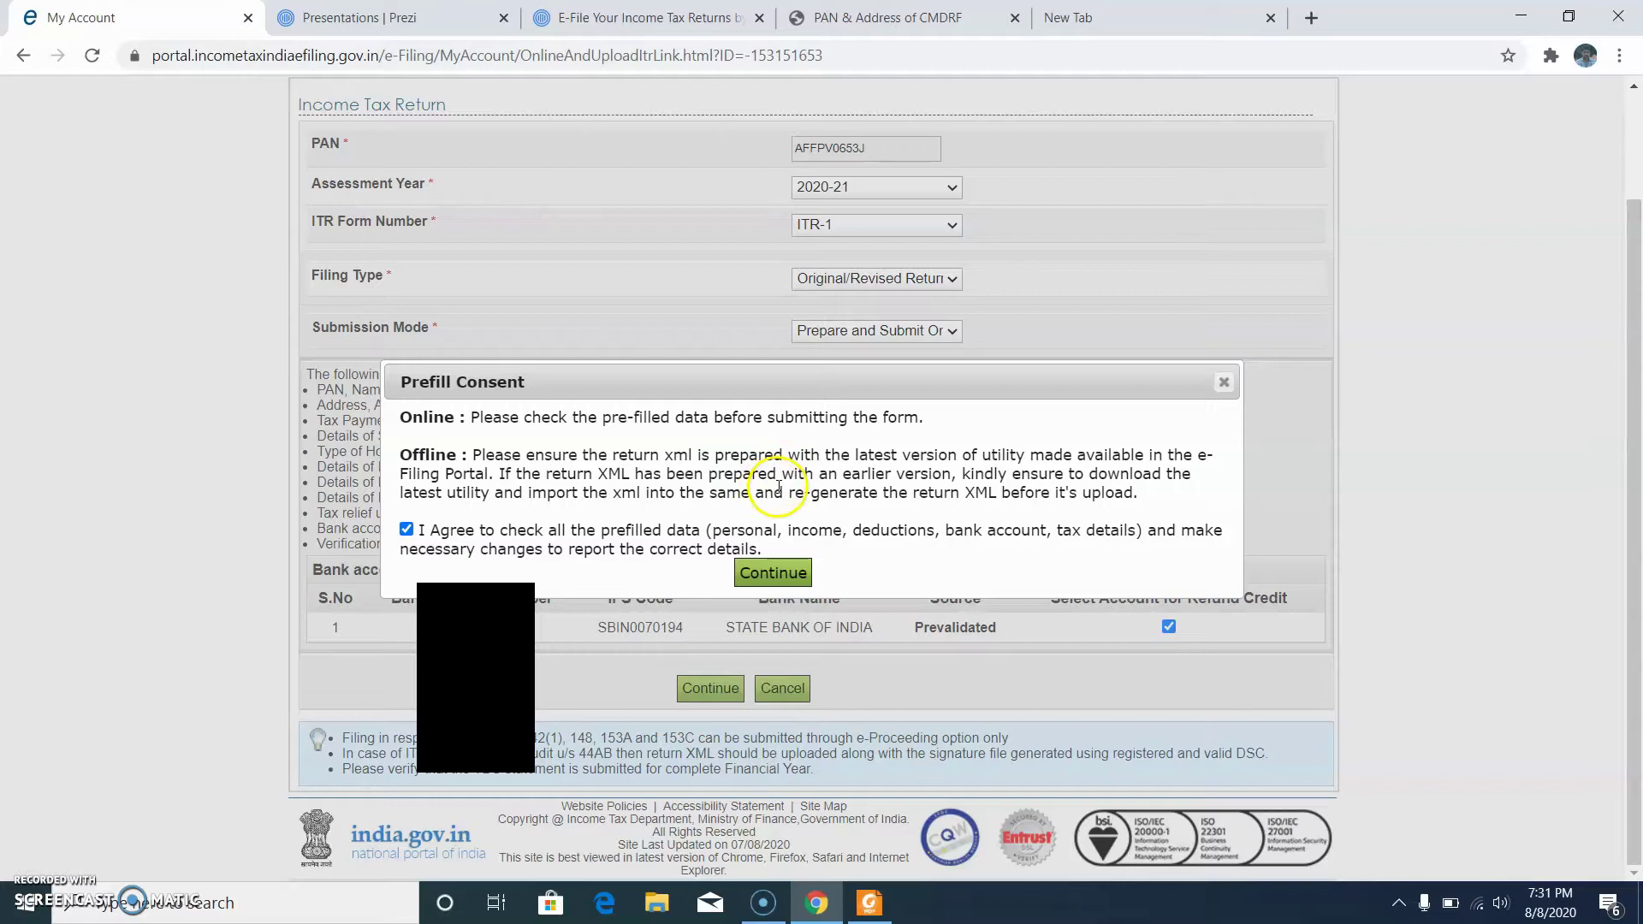
{"action": "left_click", "coordinate": [789, 575]}
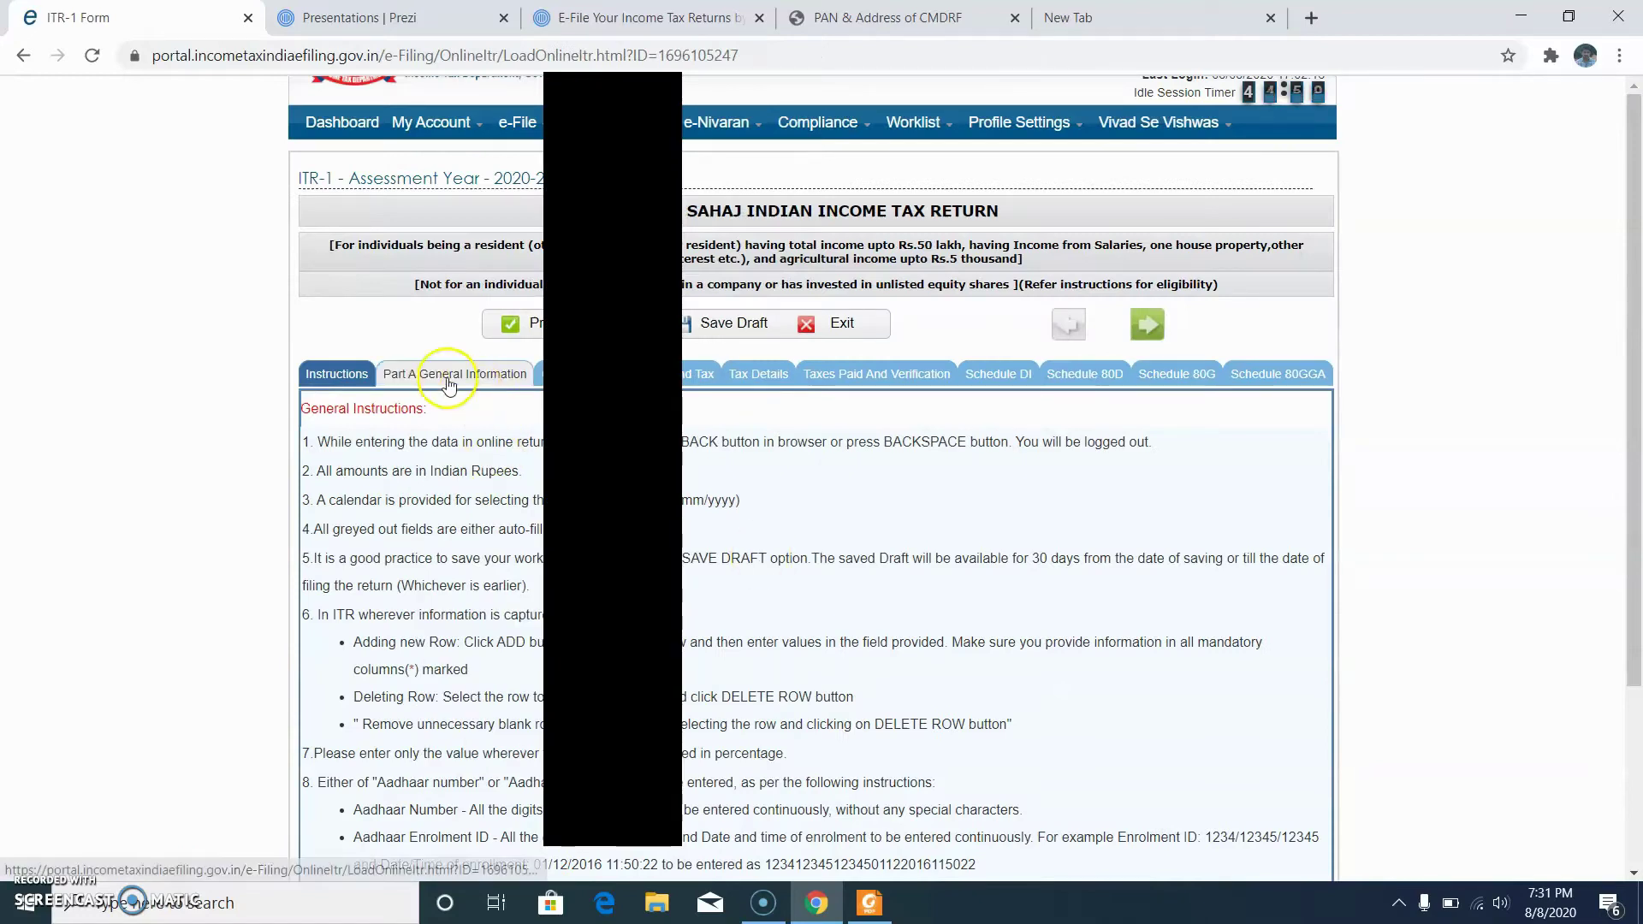
Step: In Part A General Information, answer NO to the seventh-proviso question
{"action": "left_click", "coordinate": [446, 376]}
{"action": "scroll", "coordinate": [526, 197], "scroll_direction": "down", "scroll_amount": 4}
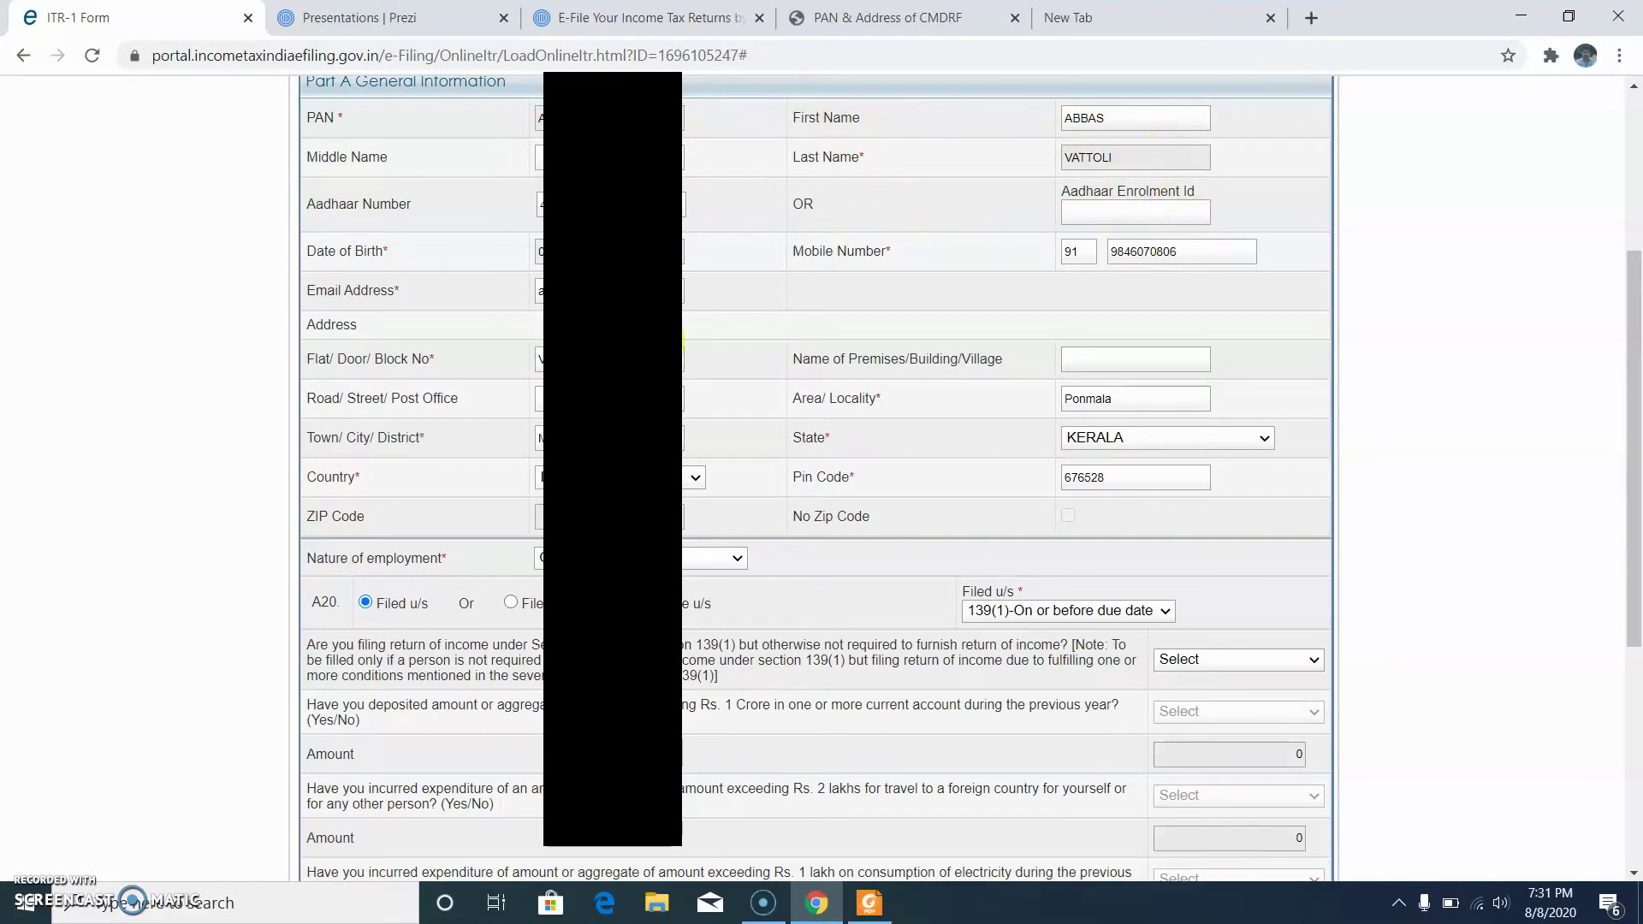
{"action": "scroll", "coordinate": [694, 490], "scroll_direction": "down", "scroll_amount": 1}
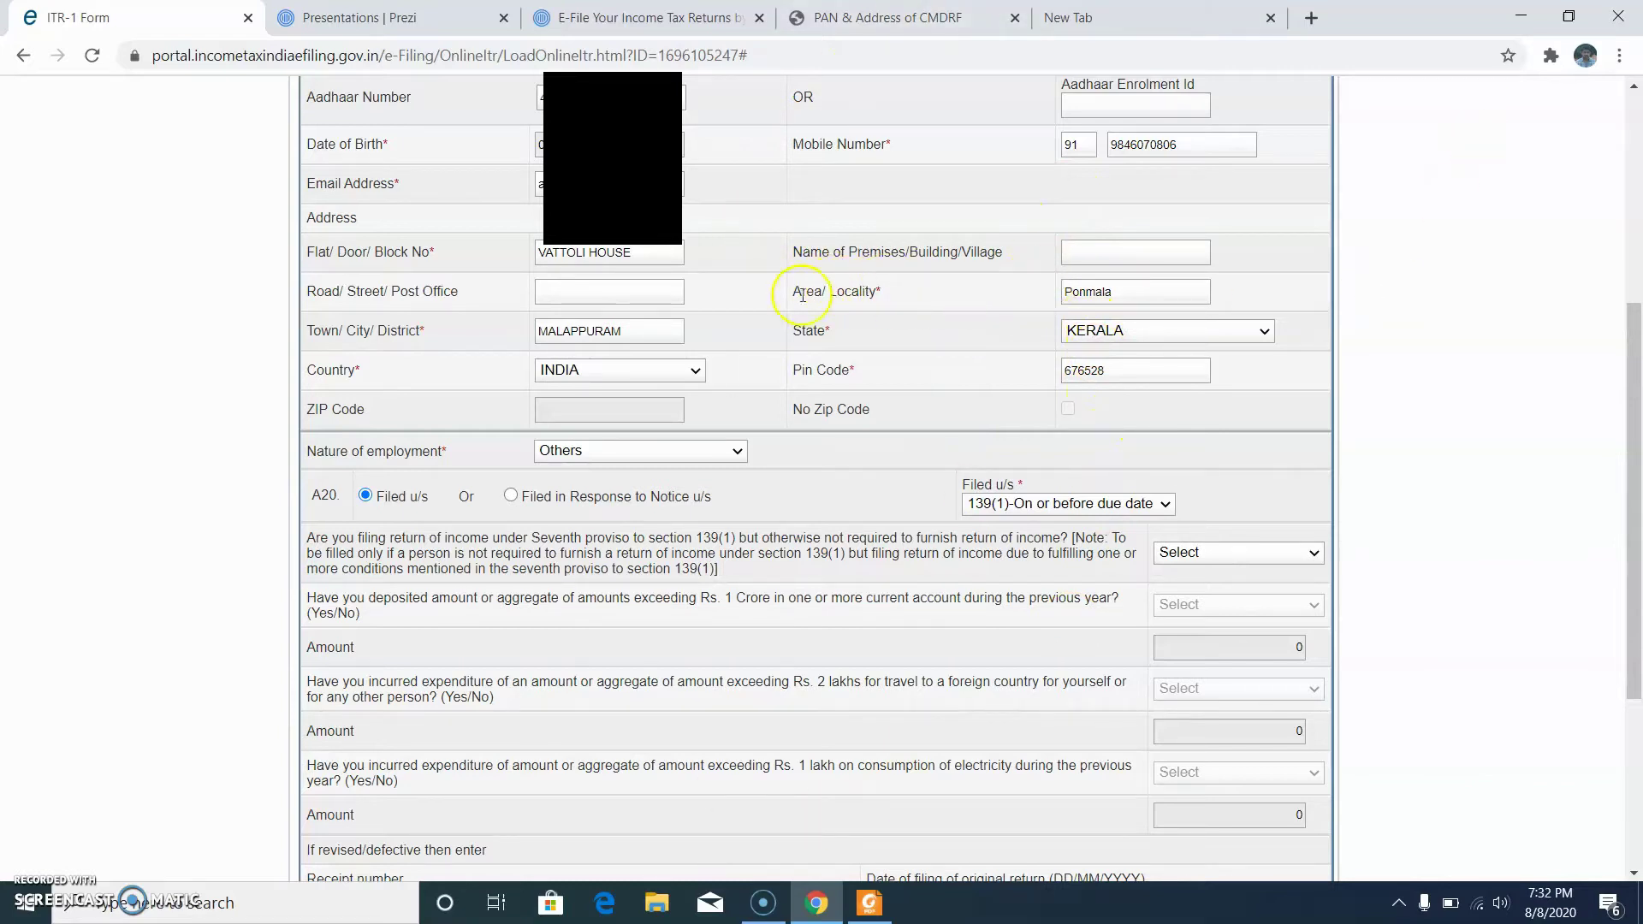
{"action": "scroll", "coordinate": [753, 385], "scroll_direction": "down", "scroll_amount": 1}
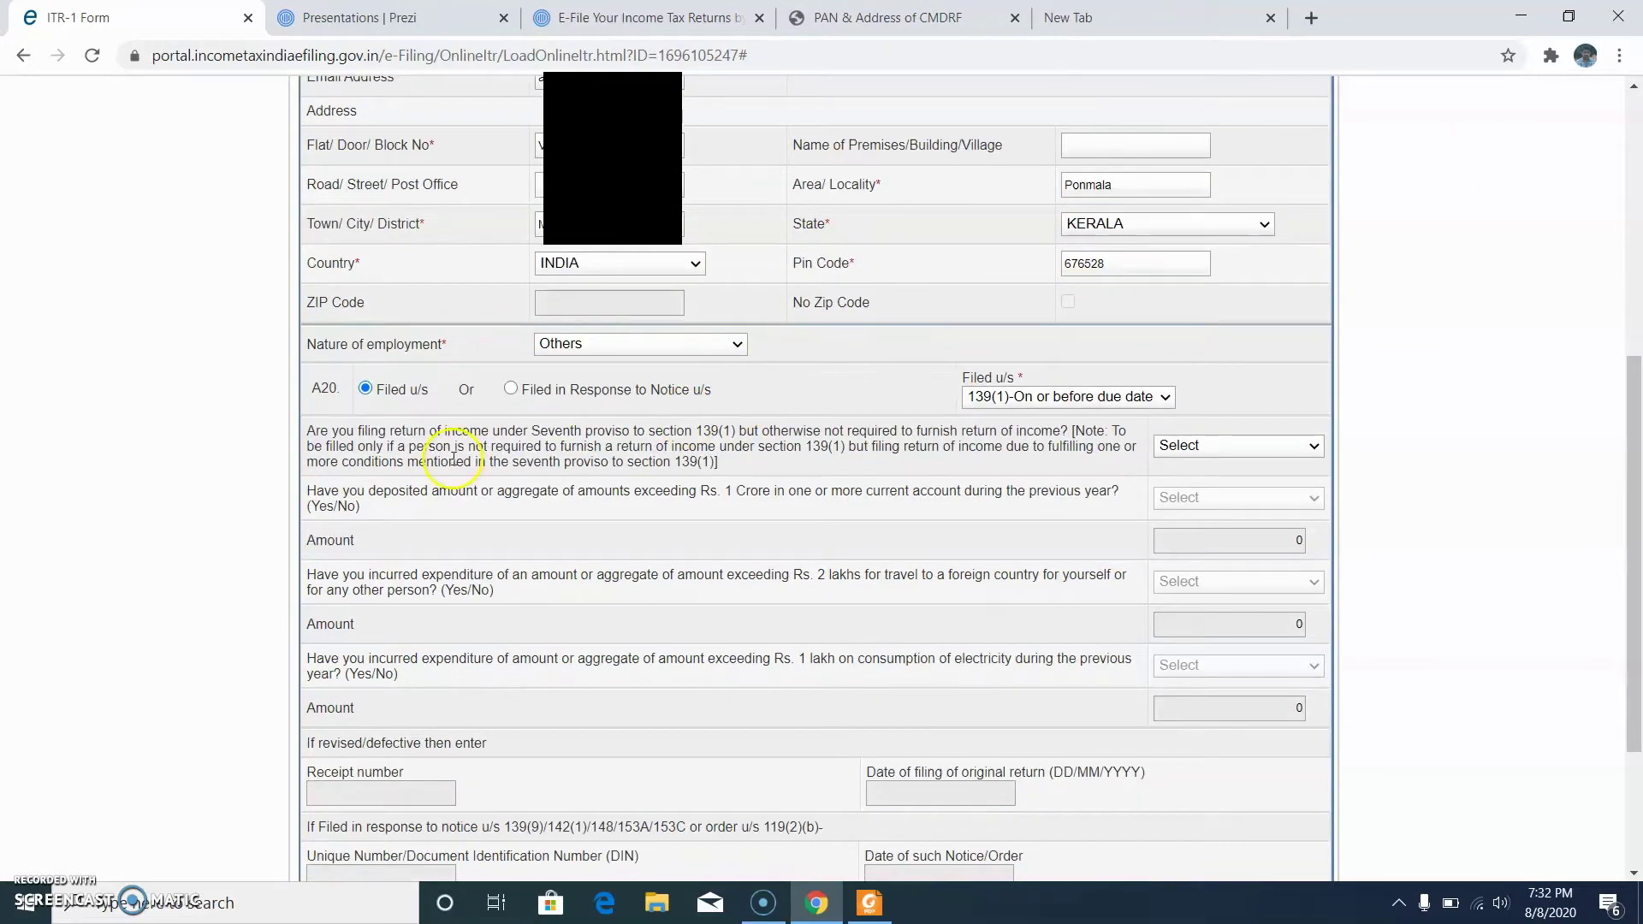
{"action": "scroll", "coordinate": [957, 395], "scroll_direction": "down", "scroll_amount": 2}
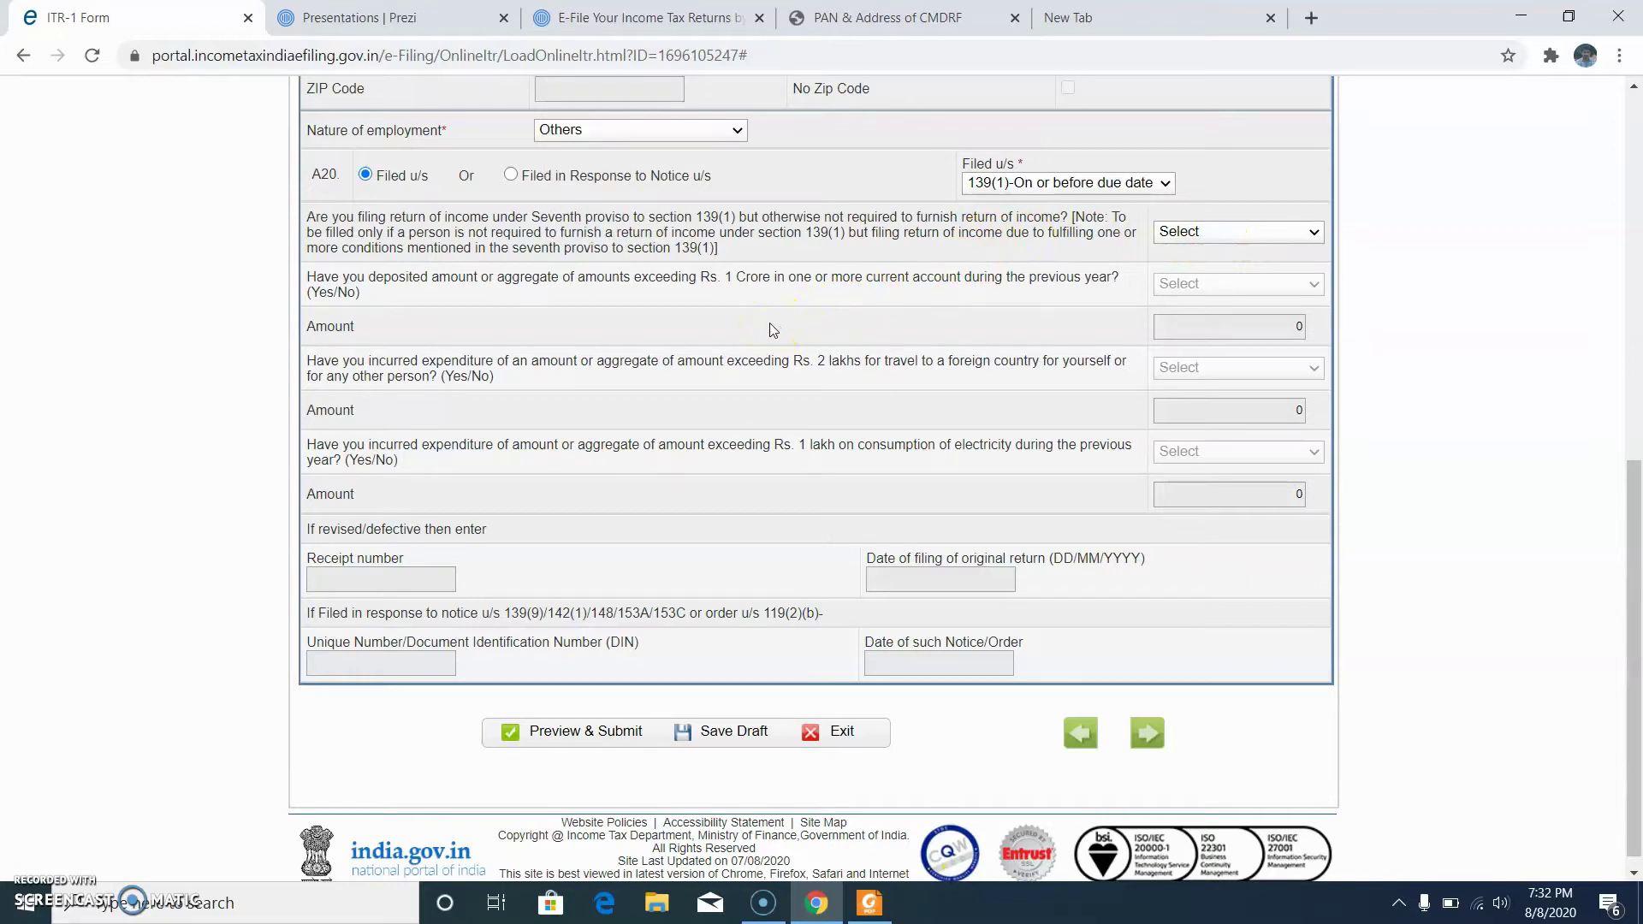
{"action": "left_click", "coordinate": [803, 313]}
{"action": "left_click", "coordinate": [1023, 272]}
{"action": "left_click", "coordinate": [1240, 231]}
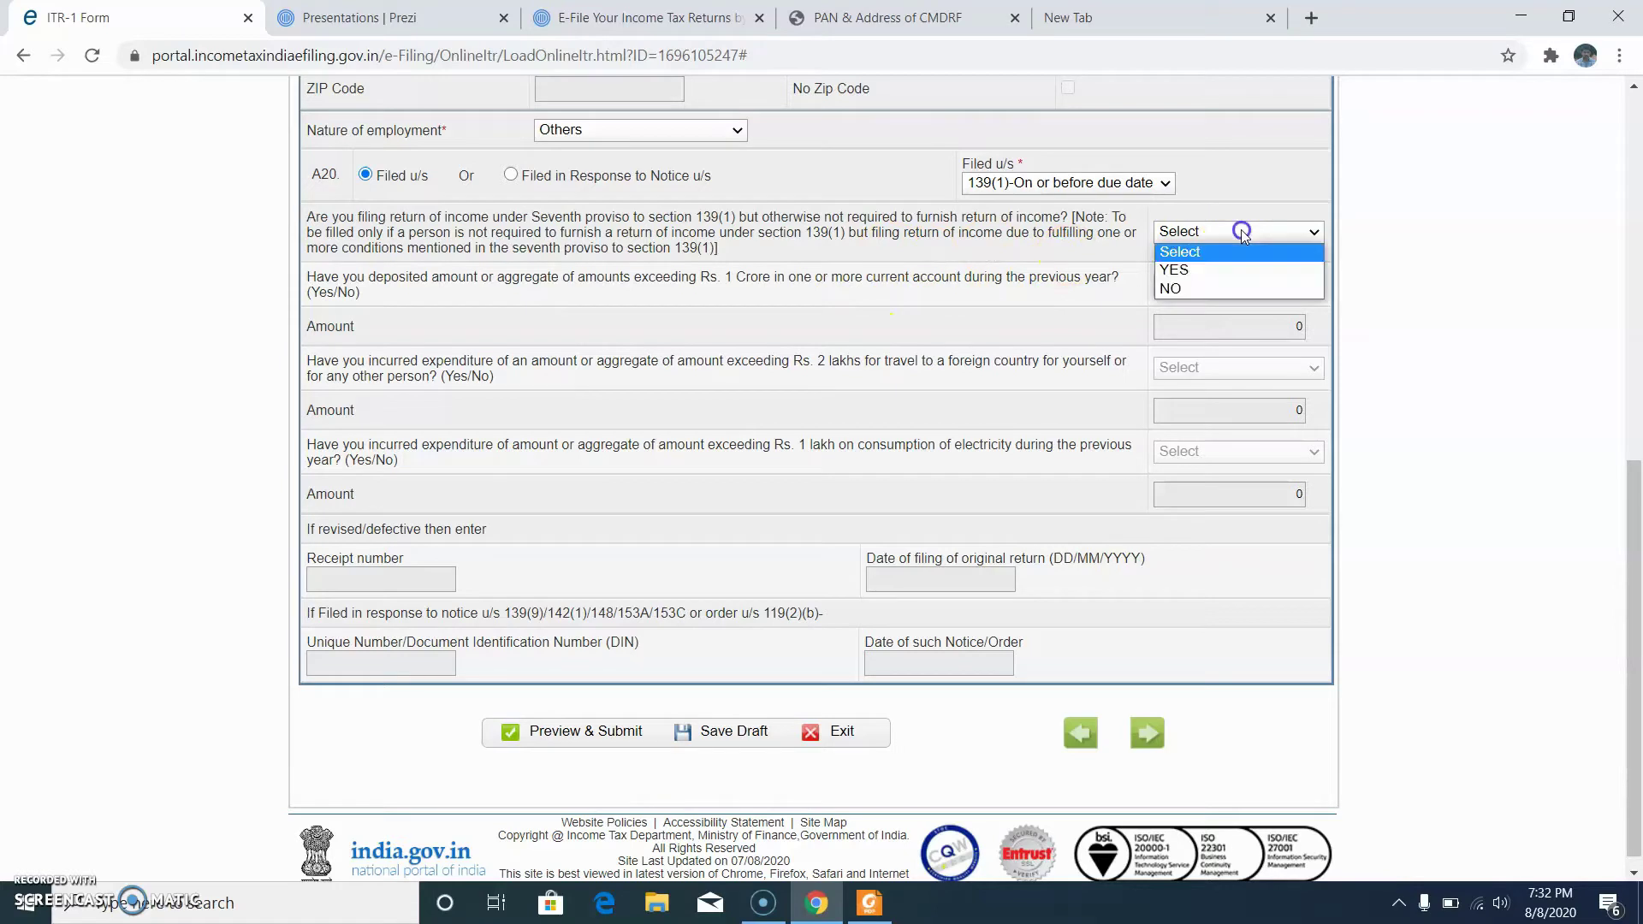
{"action": "left_click", "coordinate": [1215, 289]}
Step: Save the return as a draft and advance to the next section
{"action": "scroll", "coordinate": [839, 556], "scroll_direction": "down", "scroll_amount": 1}
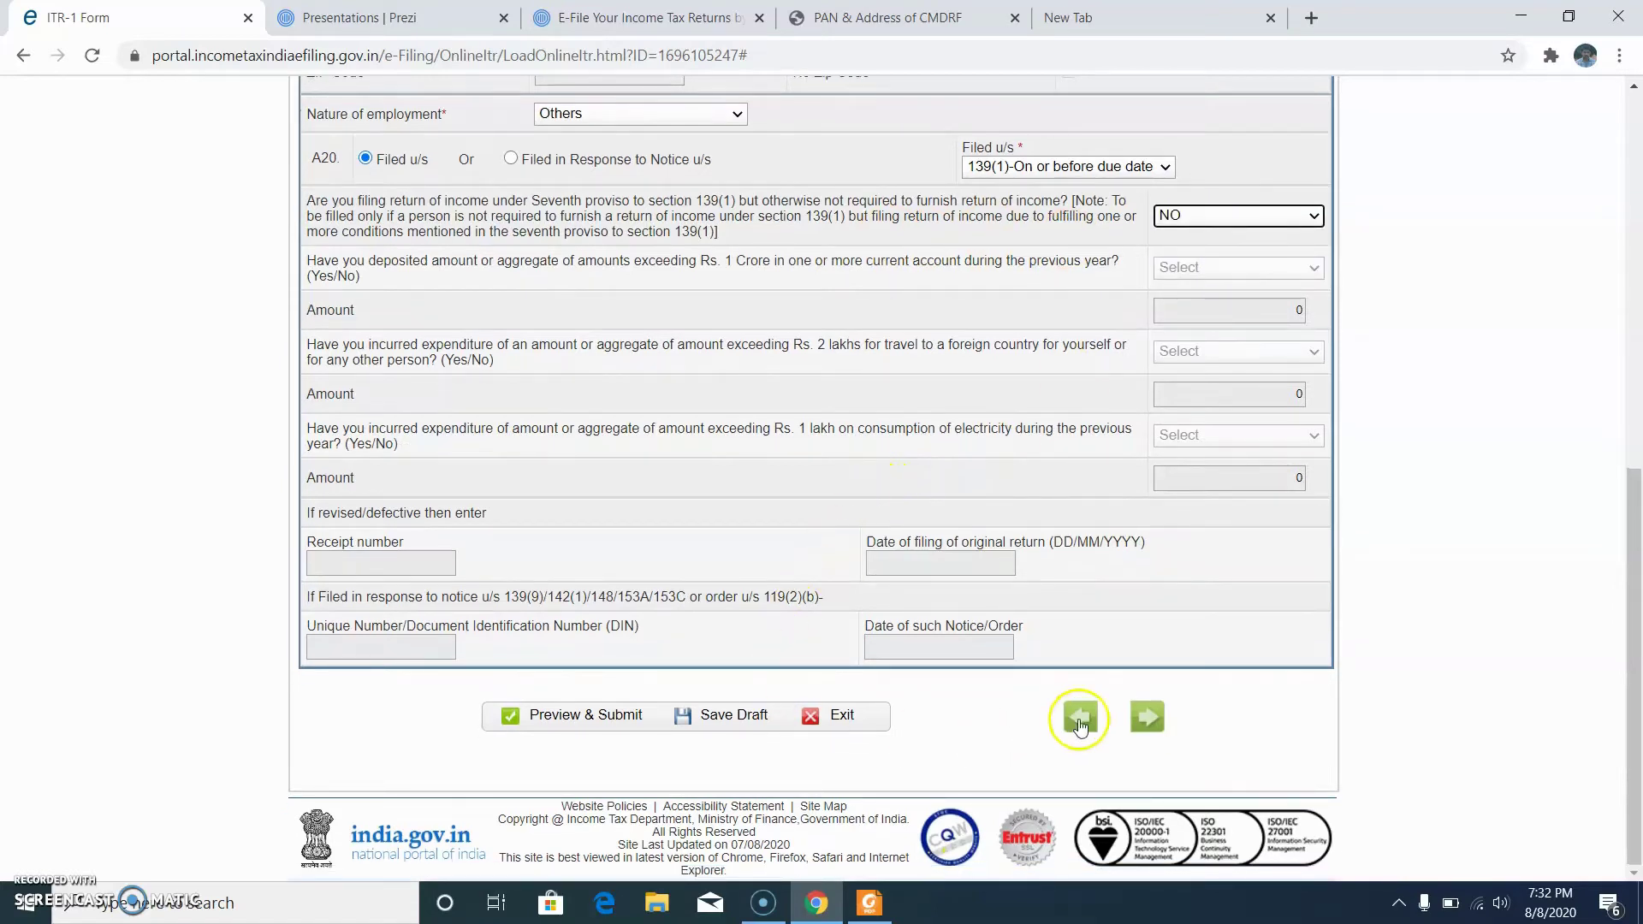
{"action": "left_click", "coordinate": [724, 722]}
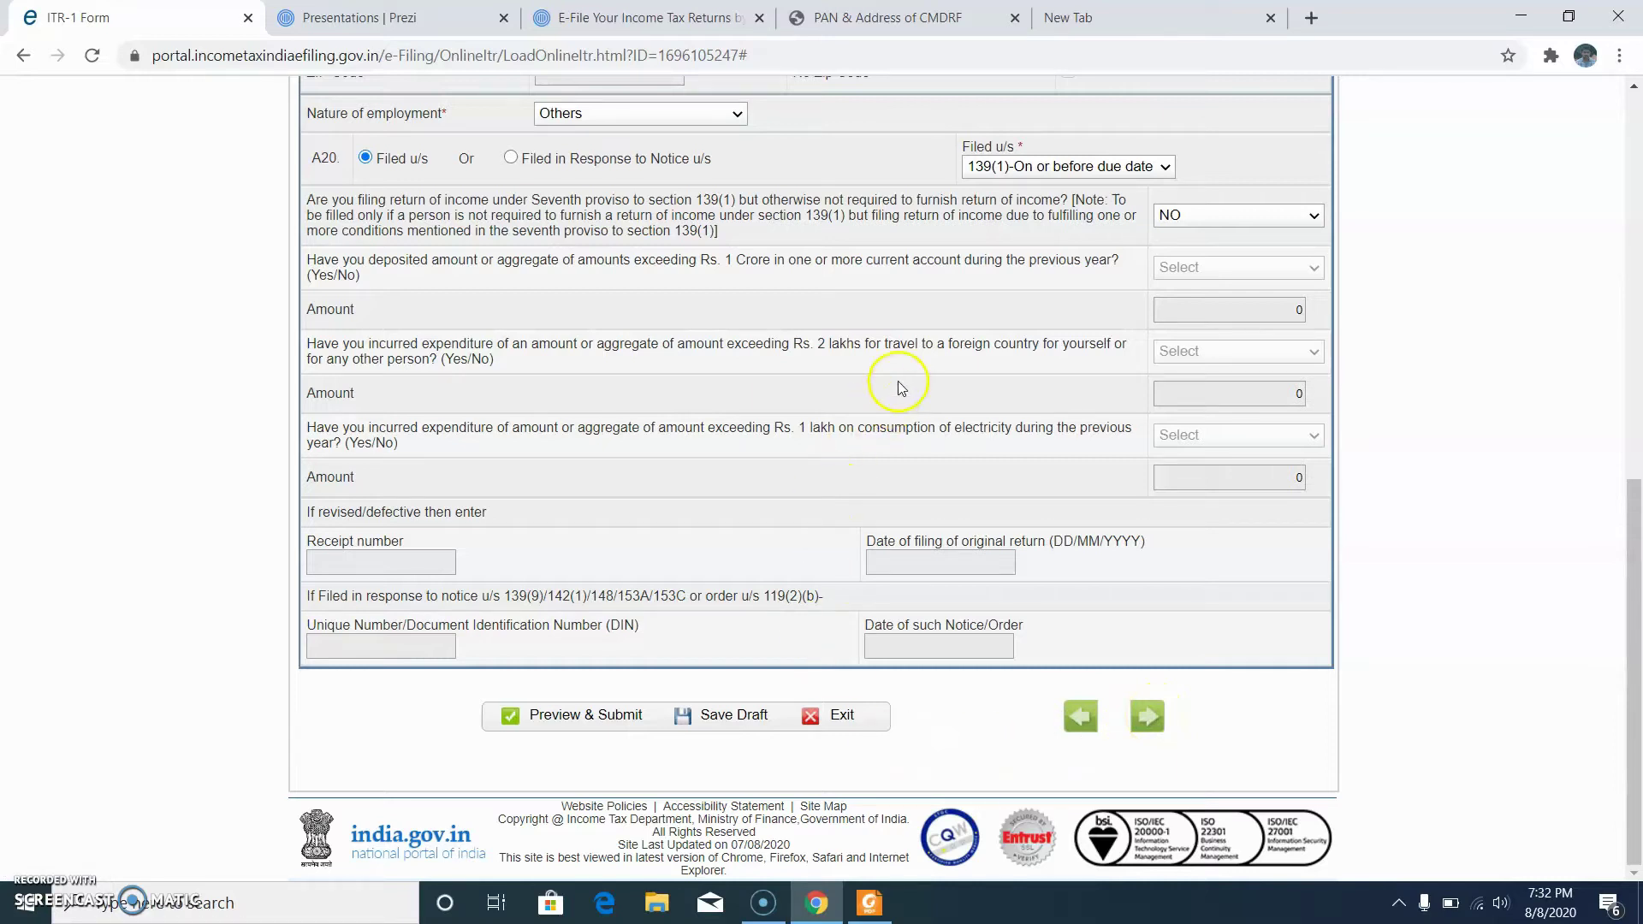
{"action": "left_click", "coordinate": [1148, 718]}
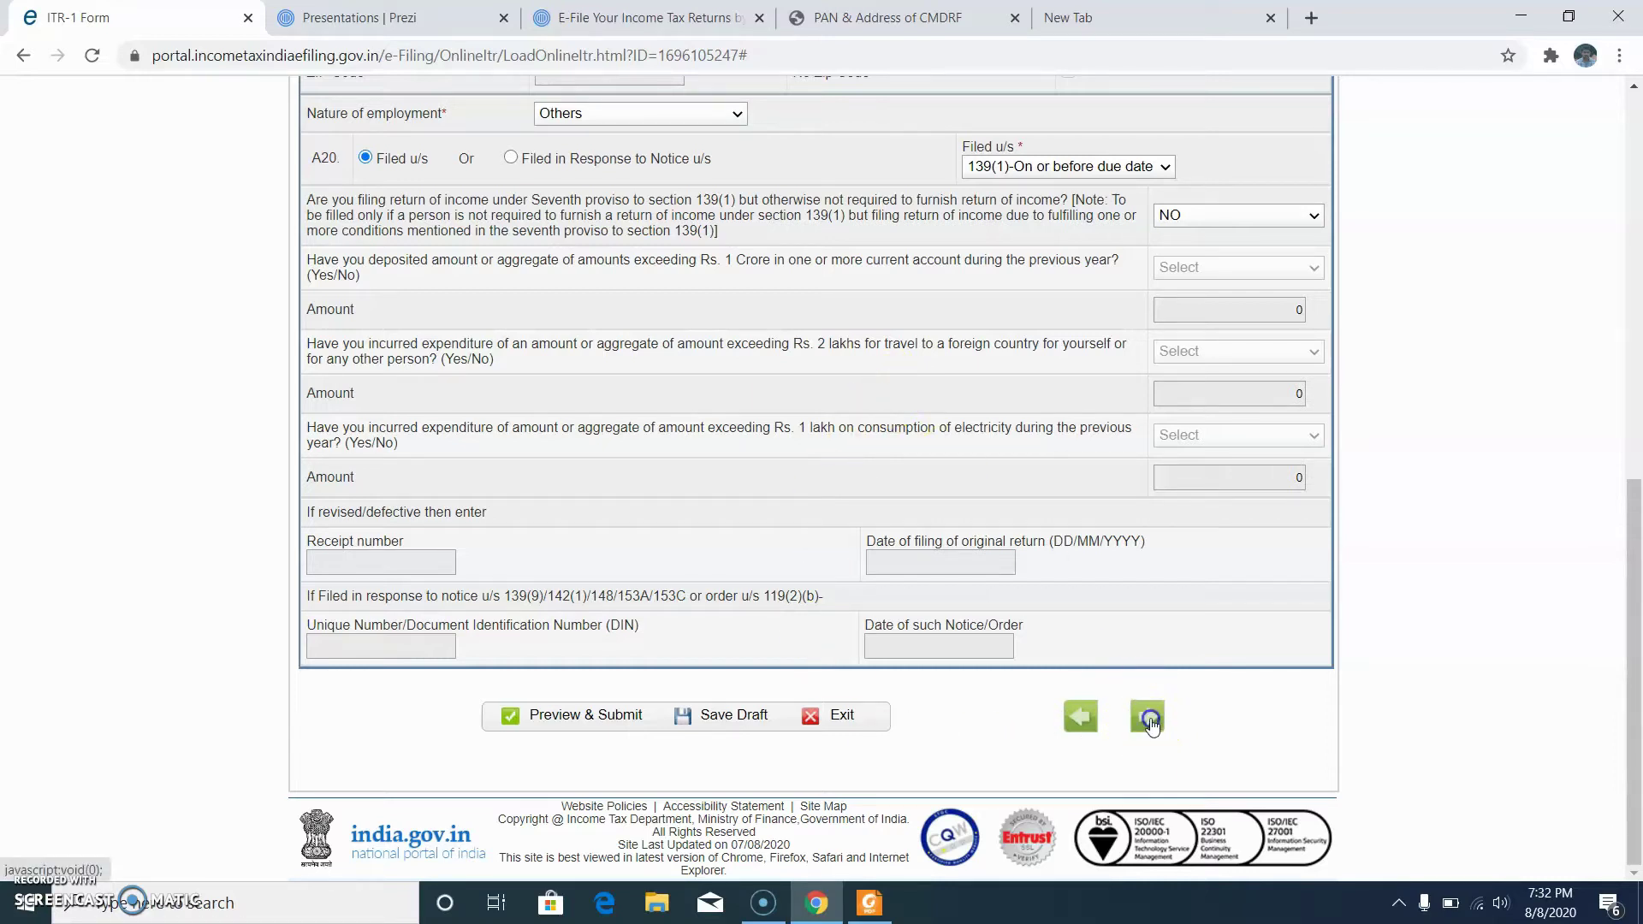
Step: Go to Computation of Income and Tax and bring up the income tax statement PDF
{"action": "scroll", "coordinate": [916, 616], "scroll_direction": "up", "scroll_amount": 15}
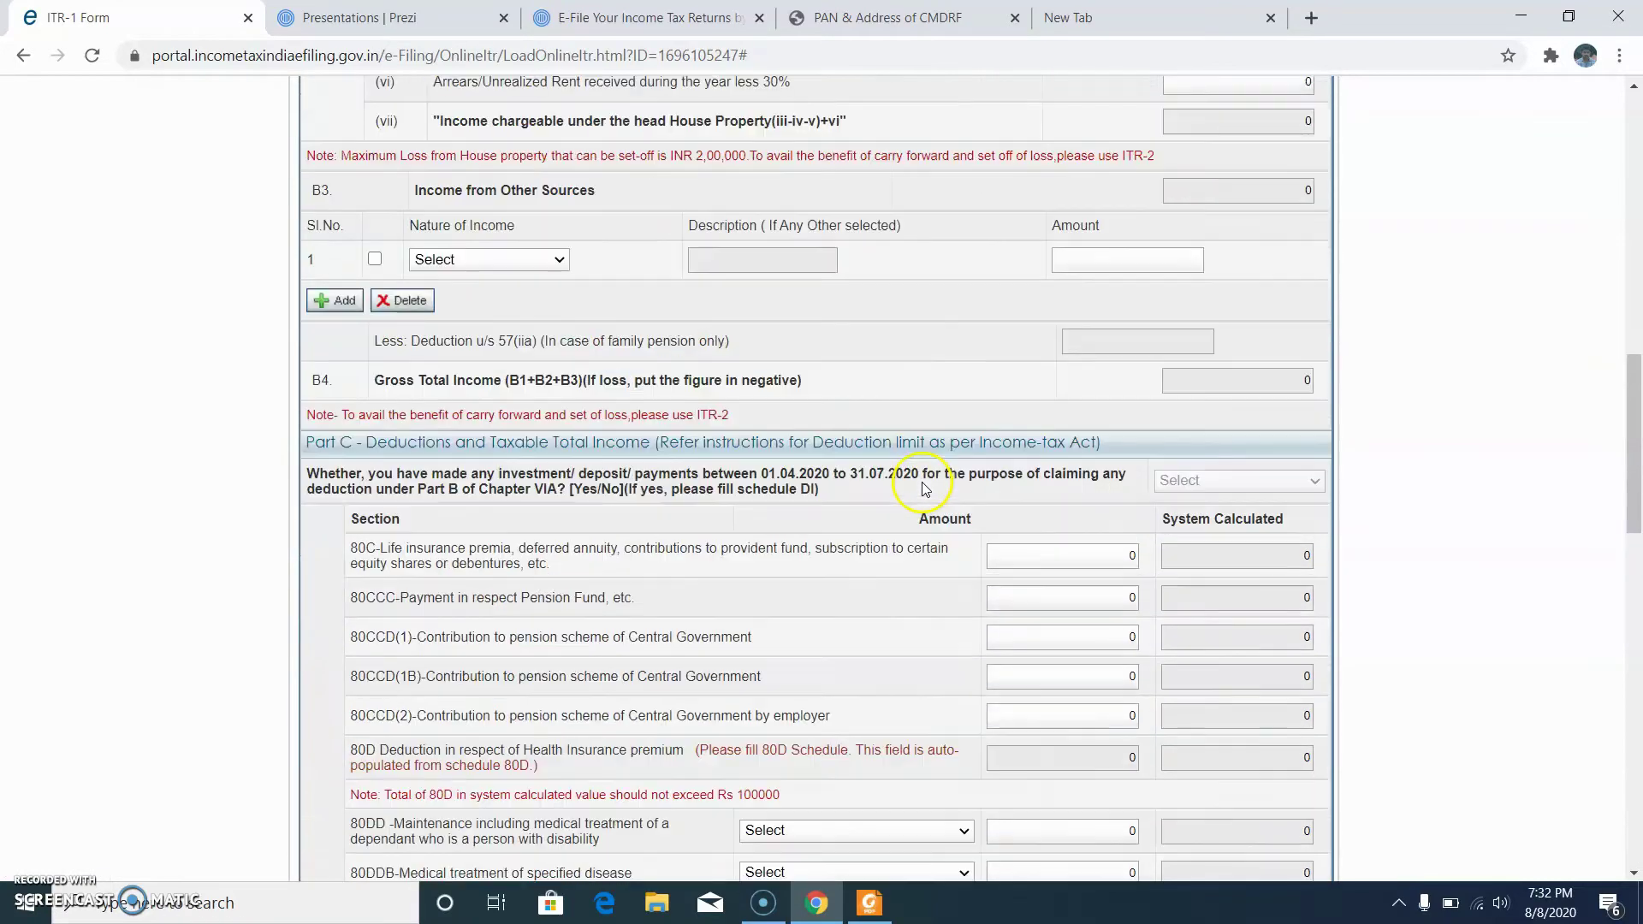
{"action": "scroll", "coordinate": [924, 488], "scroll_direction": "up", "scroll_amount": 10}
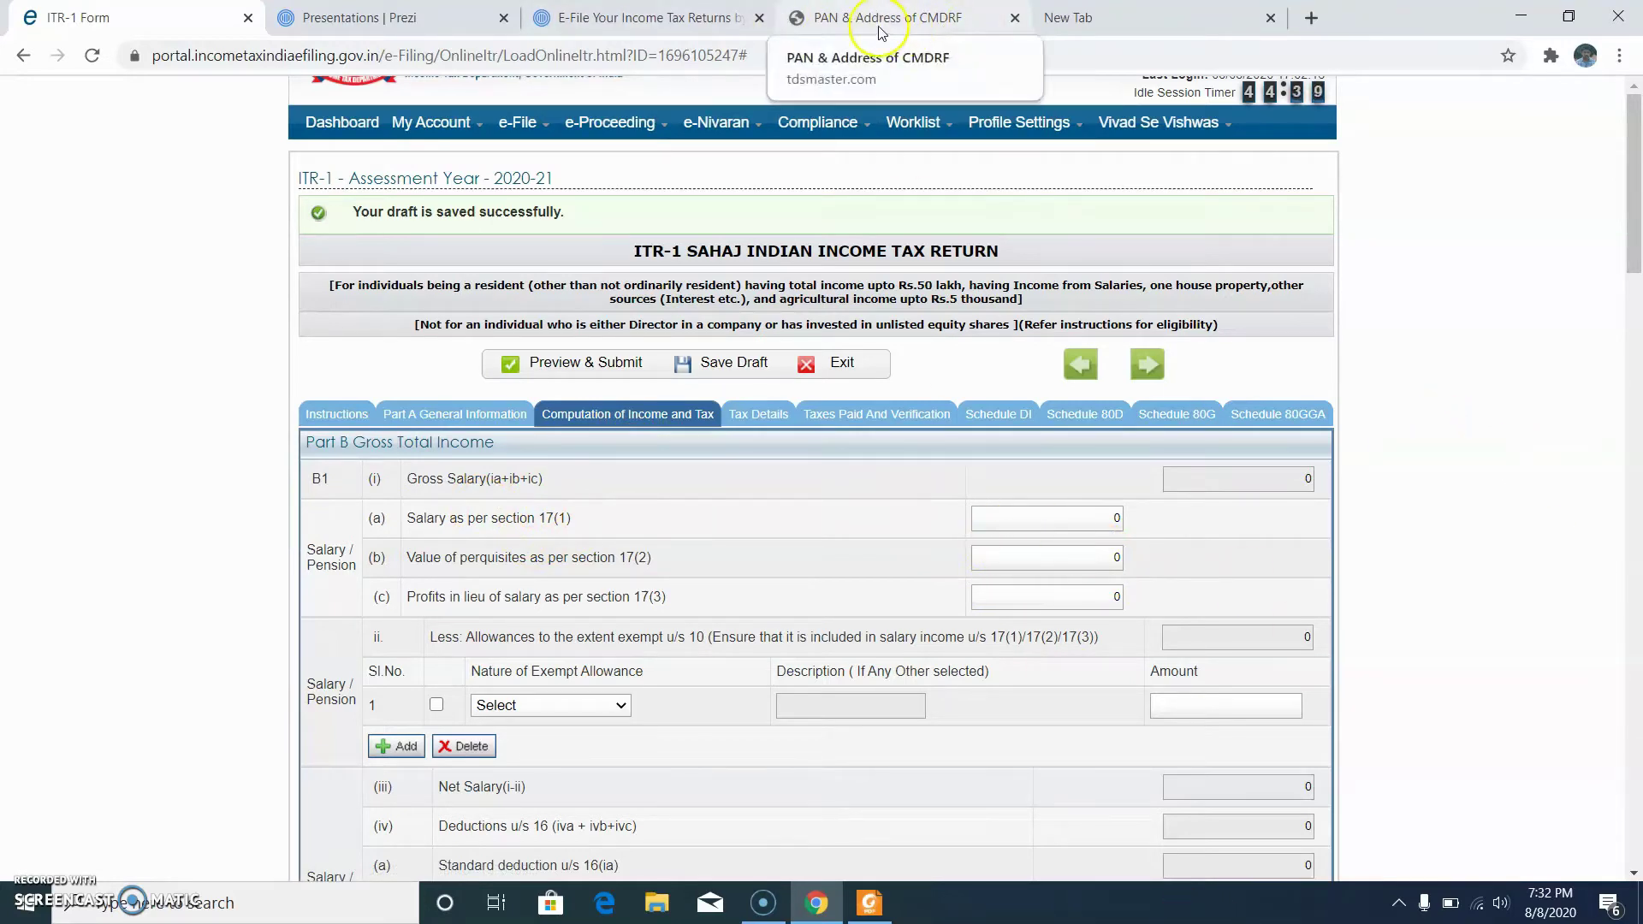
{"action": "left_click", "coordinate": [769, 910]}
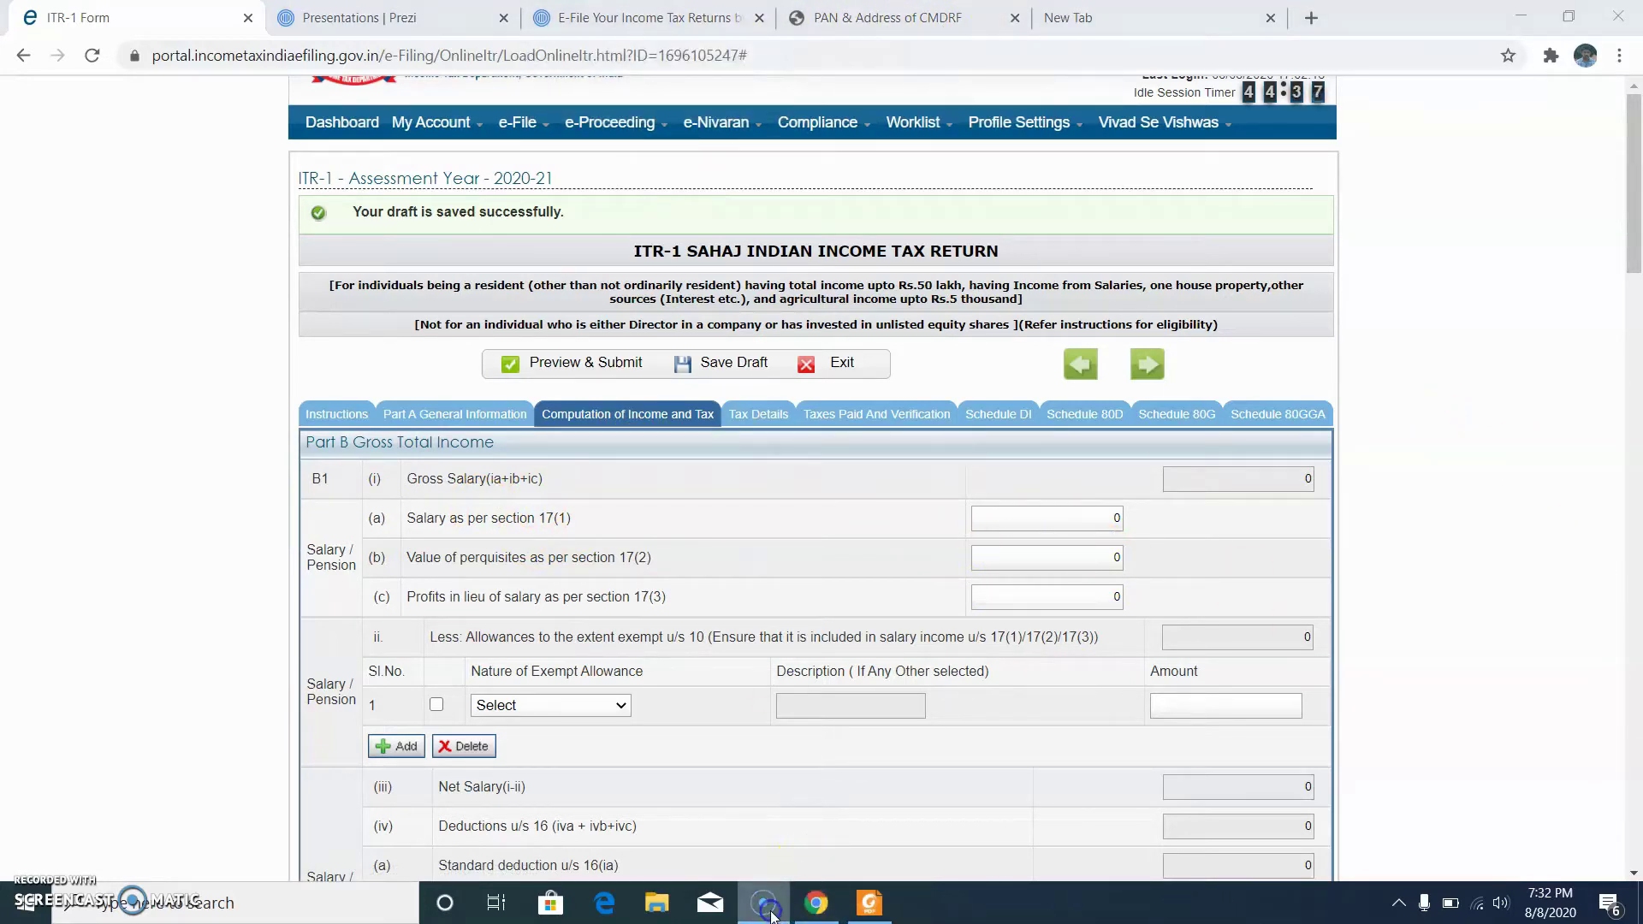
{"action": "left_click", "coordinate": [869, 903]}
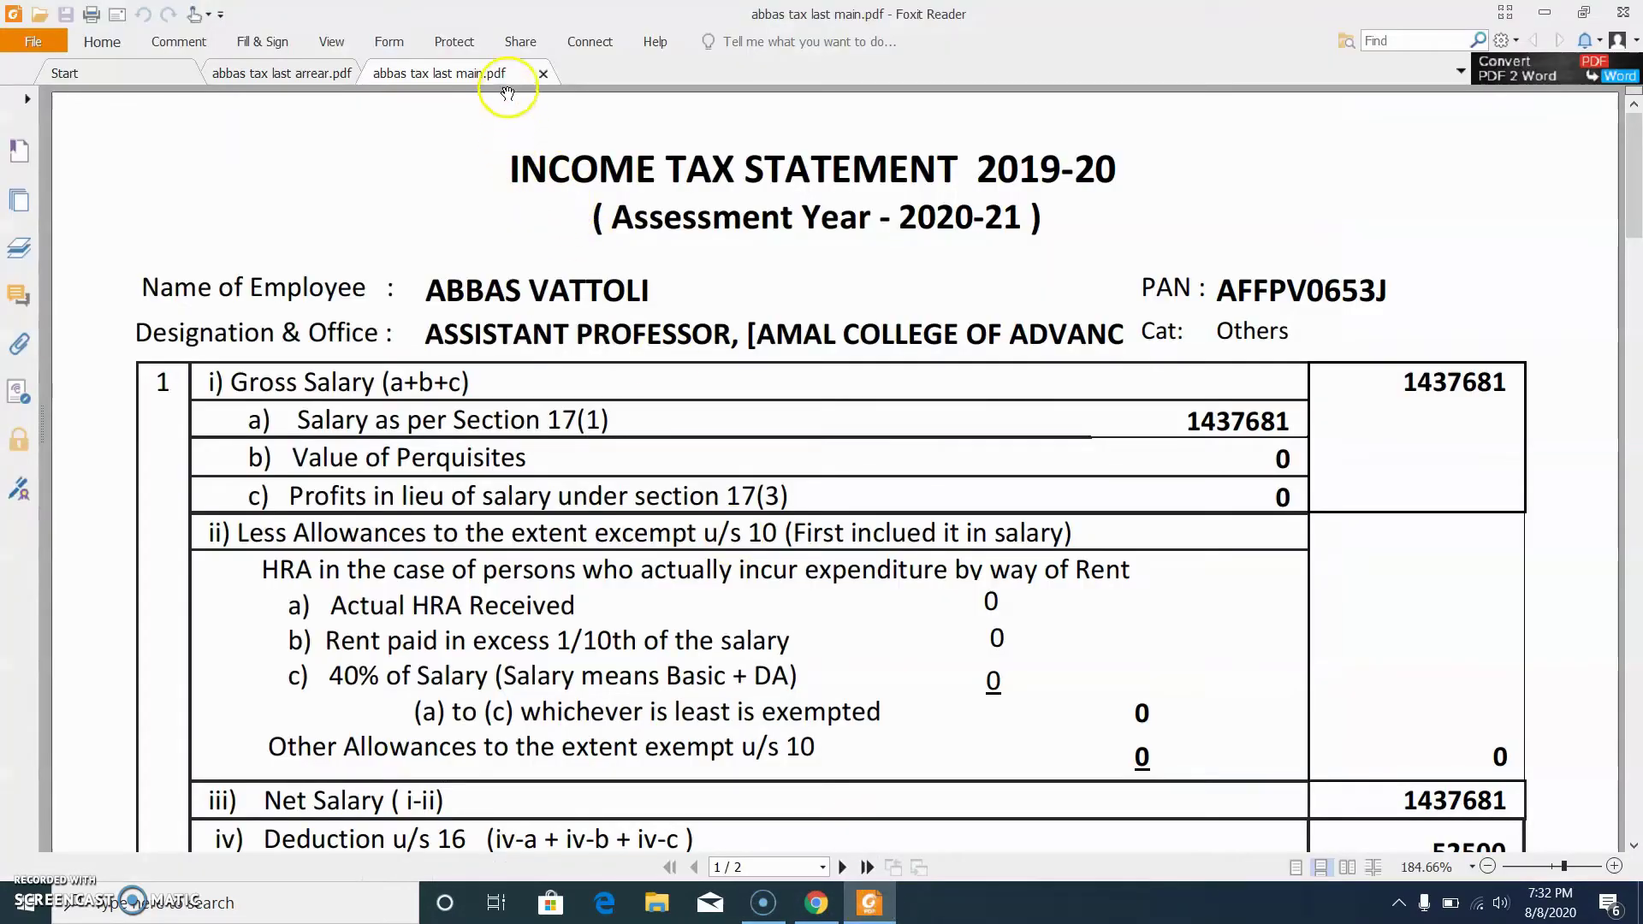
Step: Read the 1437681 section 17(1) salary in the PDF and start entering it in ITR-1
{"action": "left_click", "coordinate": [432, 73]}
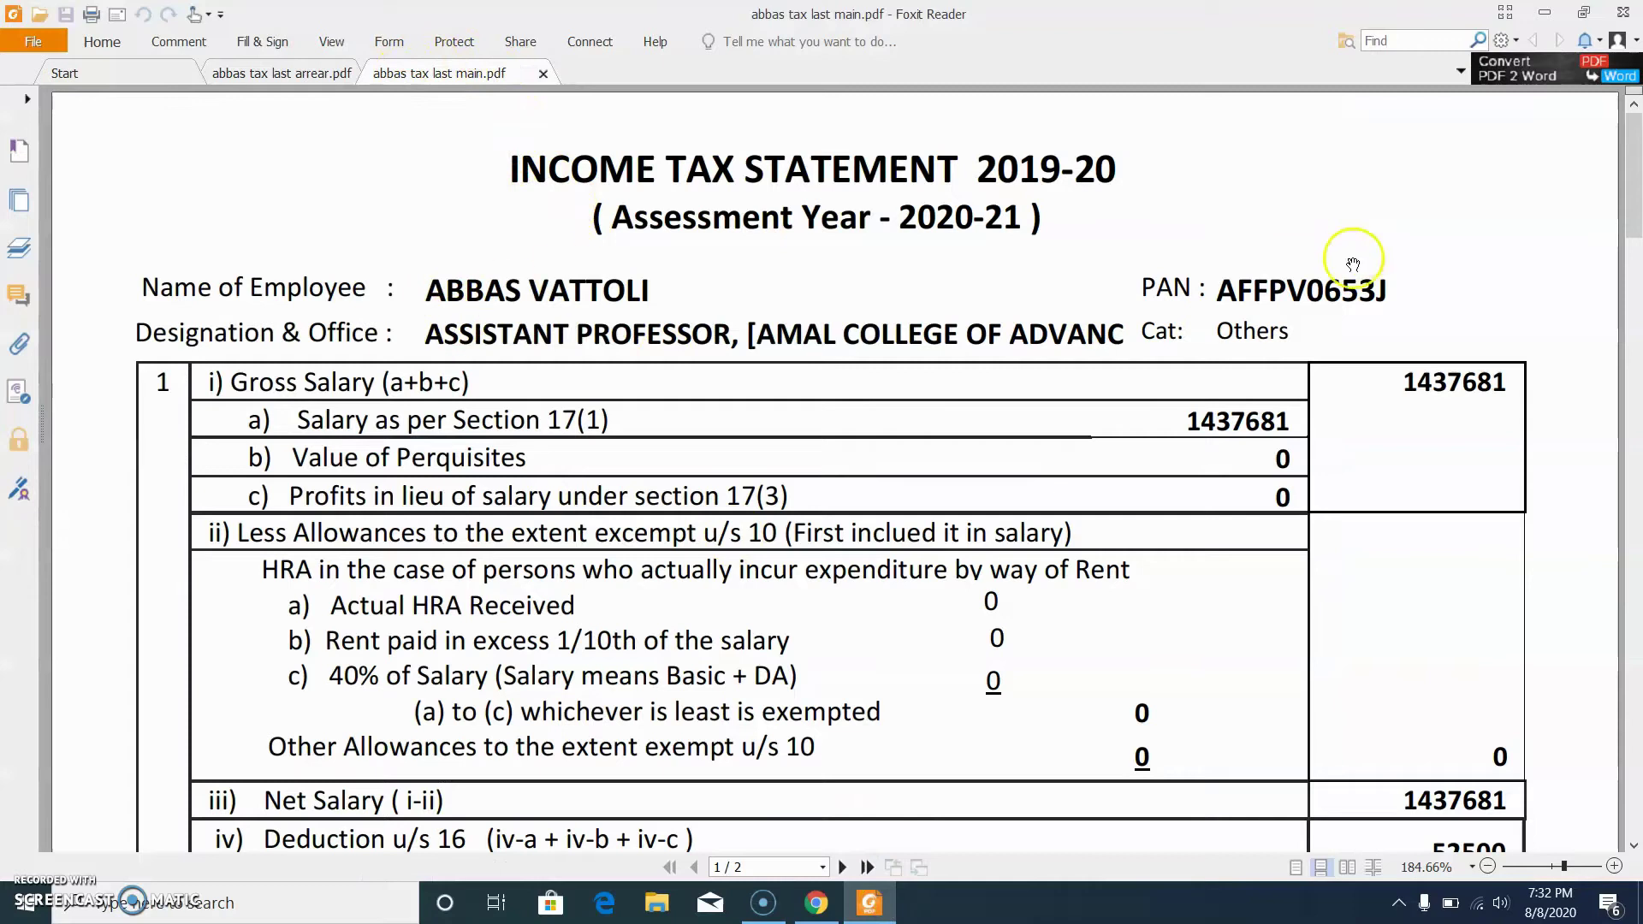
{"action": "scroll", "coordinate": [1163, 475], "scroll_direction": "down", "scroll_amount": 1}
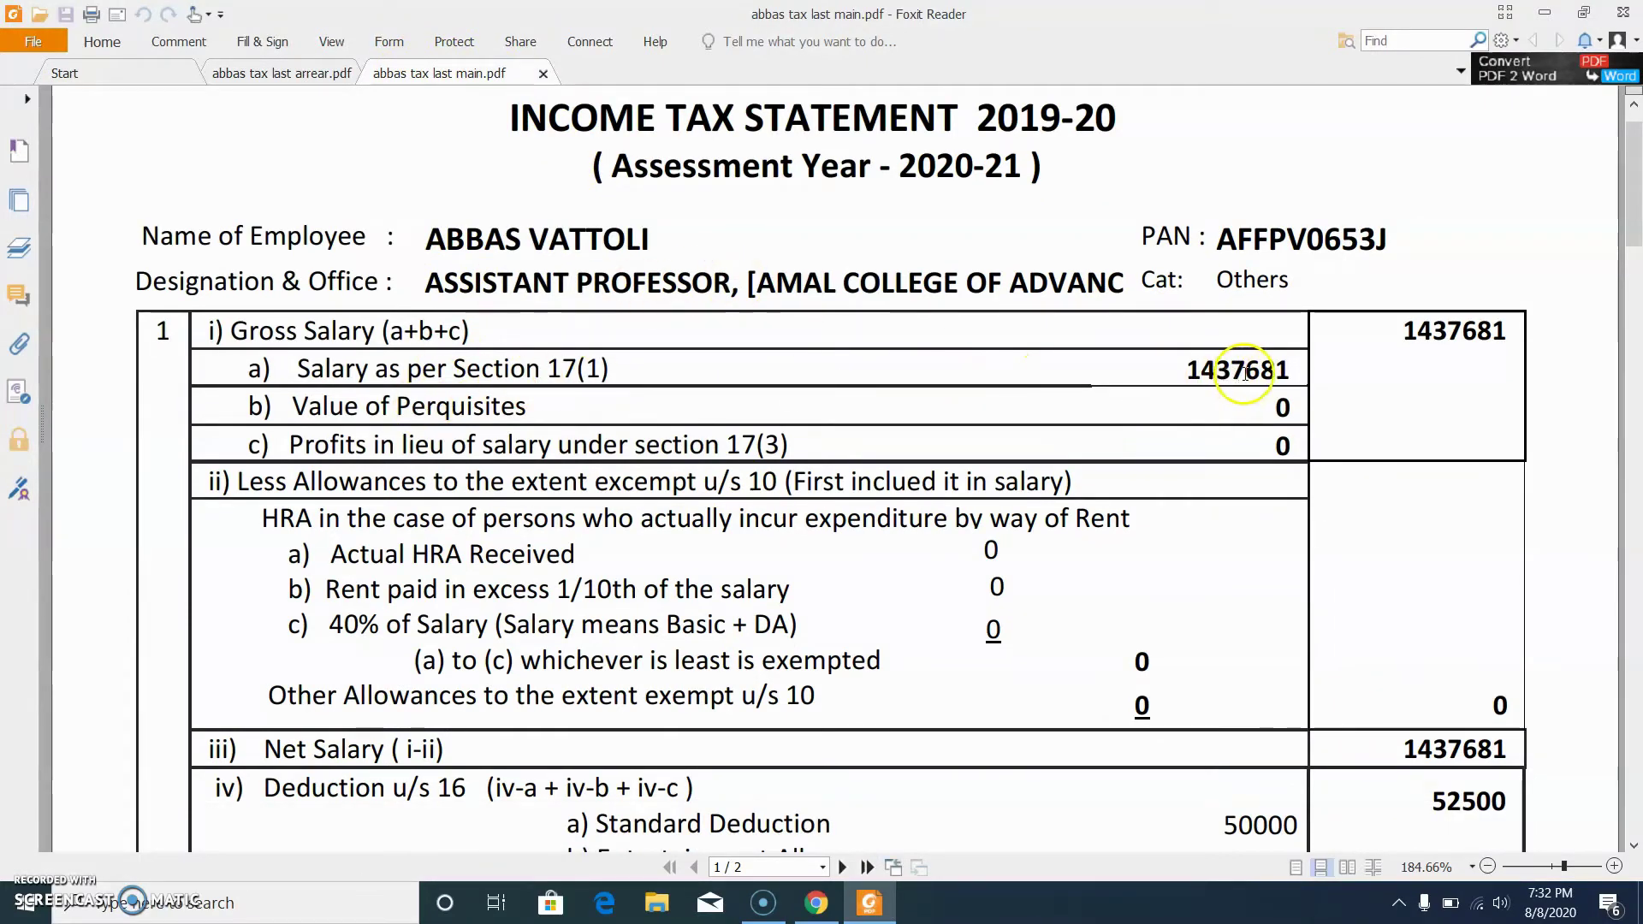
{"action": "left_click", "coordinate": [813, 906]}
{"action": "left_click", "coordinate": [1069, 518]}
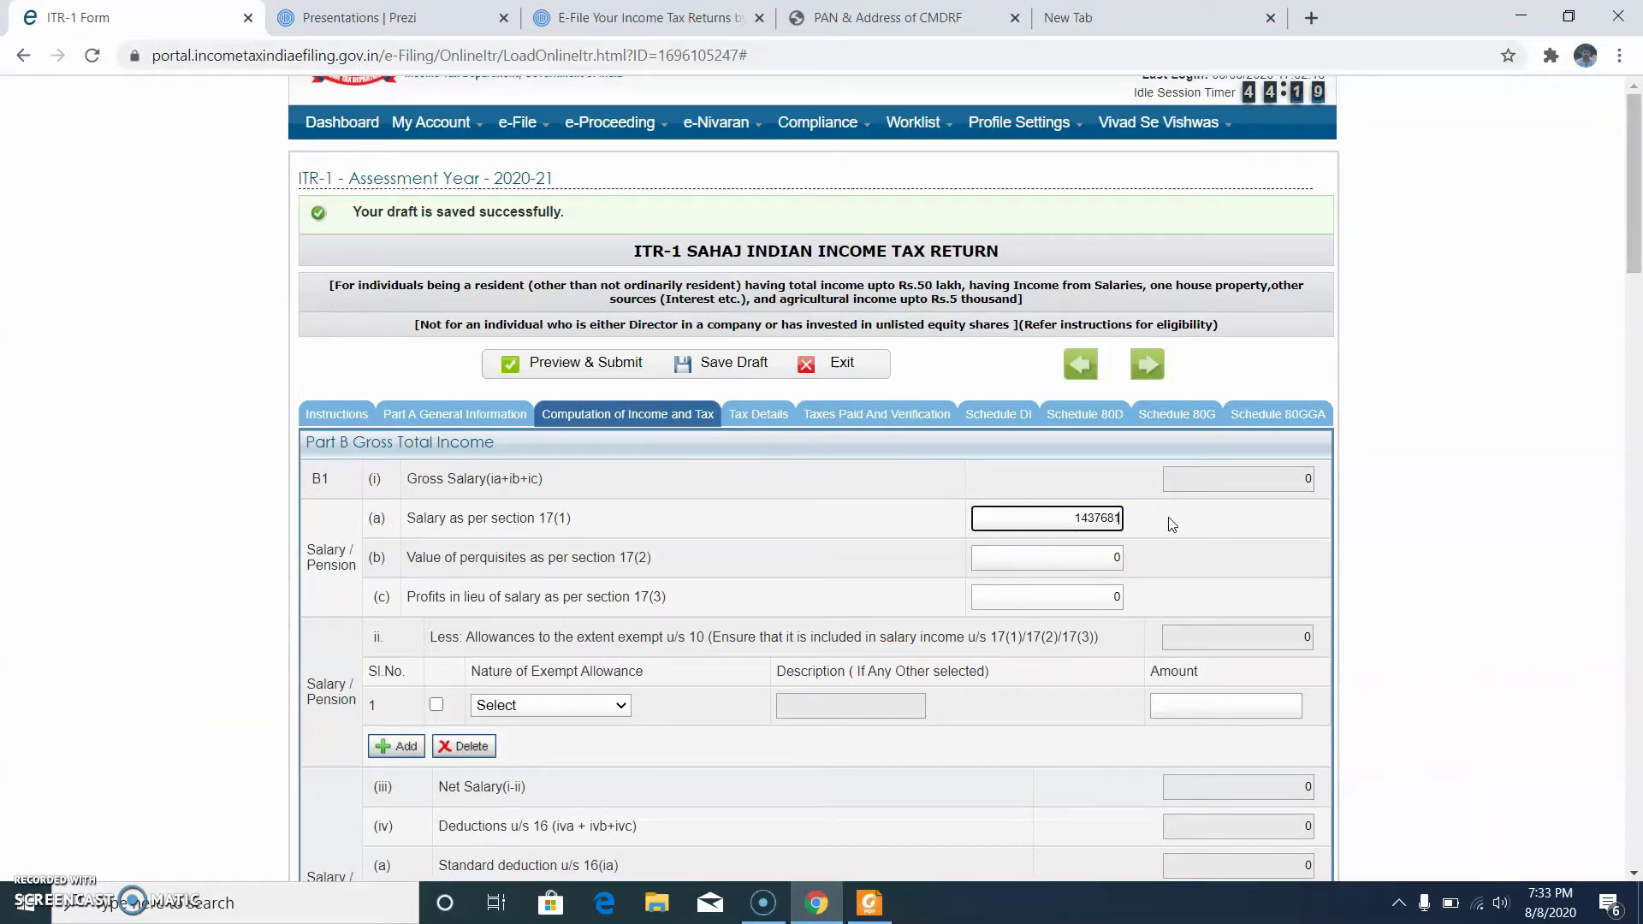
Step: Commit the salary and enter 2500 as professional tax under section 16(iii)
{"action": "left_click", "coordinate": [1063, 557]}
{"action": "scroll", "coordinate": [1070, 557], "scroll_direction": "down", "scroll_amount": 3}
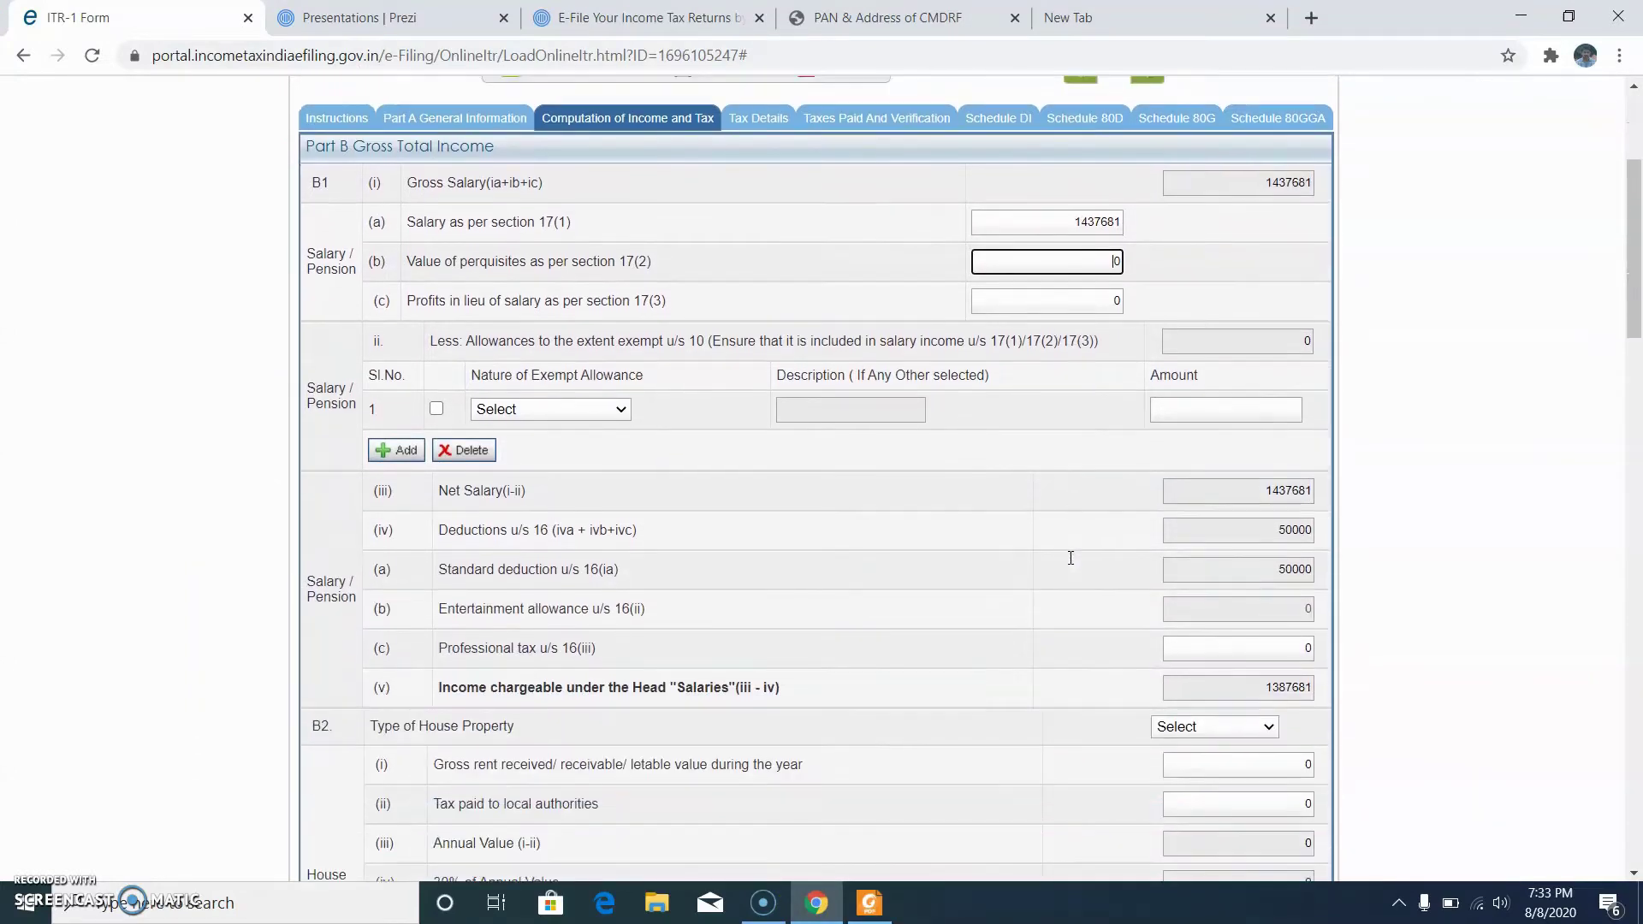
{"action": "scroll", "coordinate": [602, 479], "scroll_direction": "down", "scroll_amount": 1}
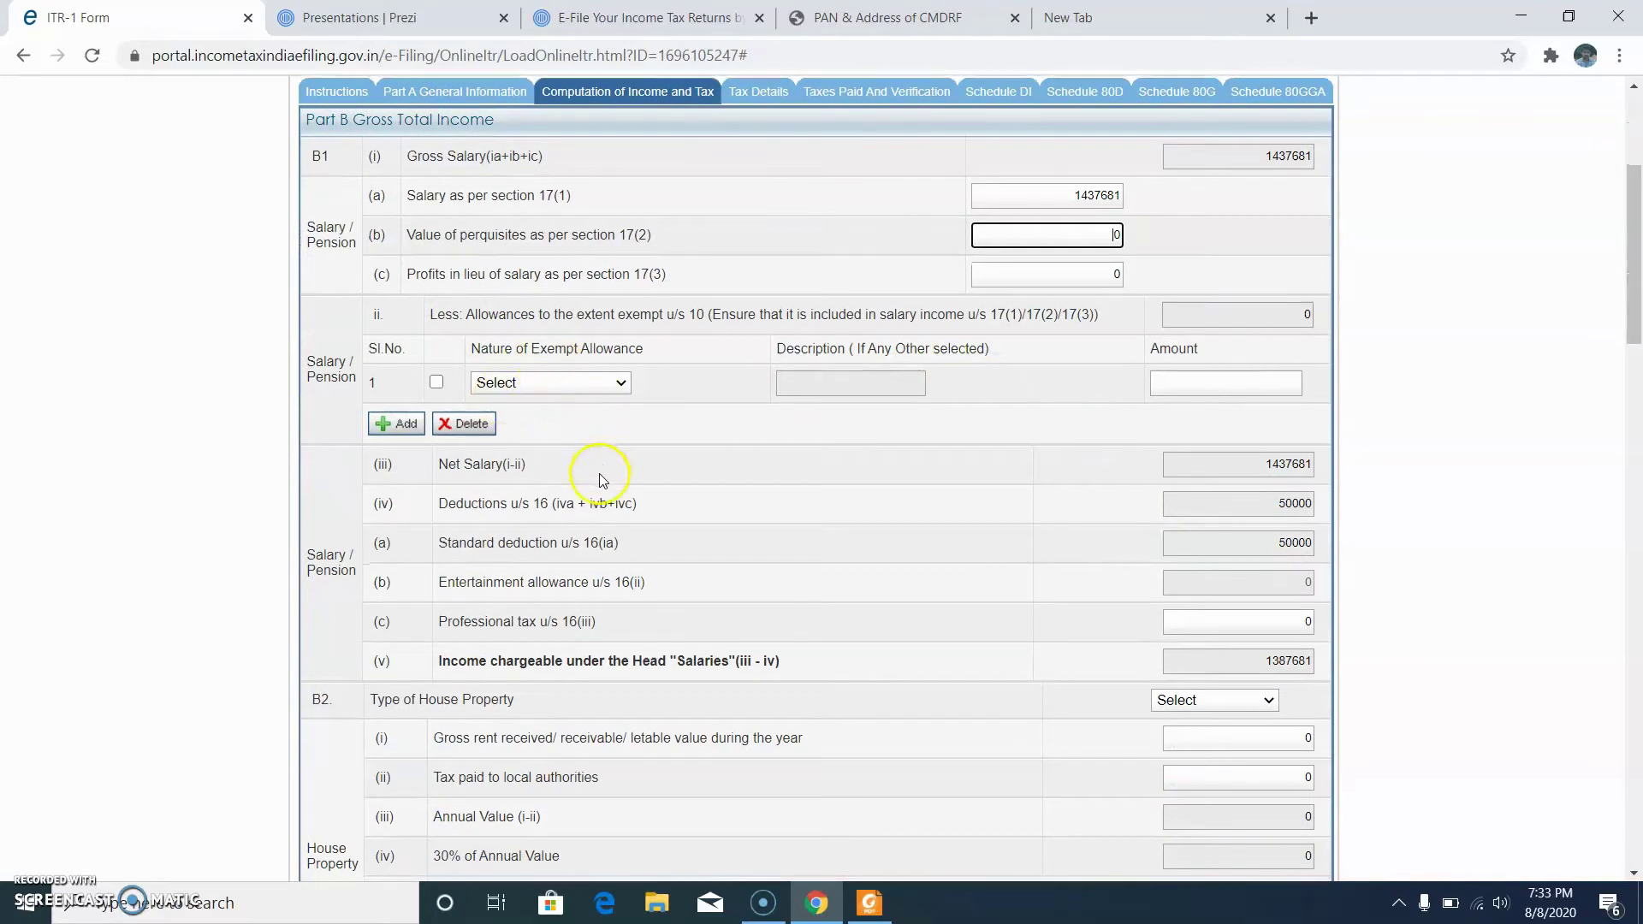
{"action": "scroll", "coordinate": [601, 479], "scroll_direction": "down", "scroll_amount": 1}
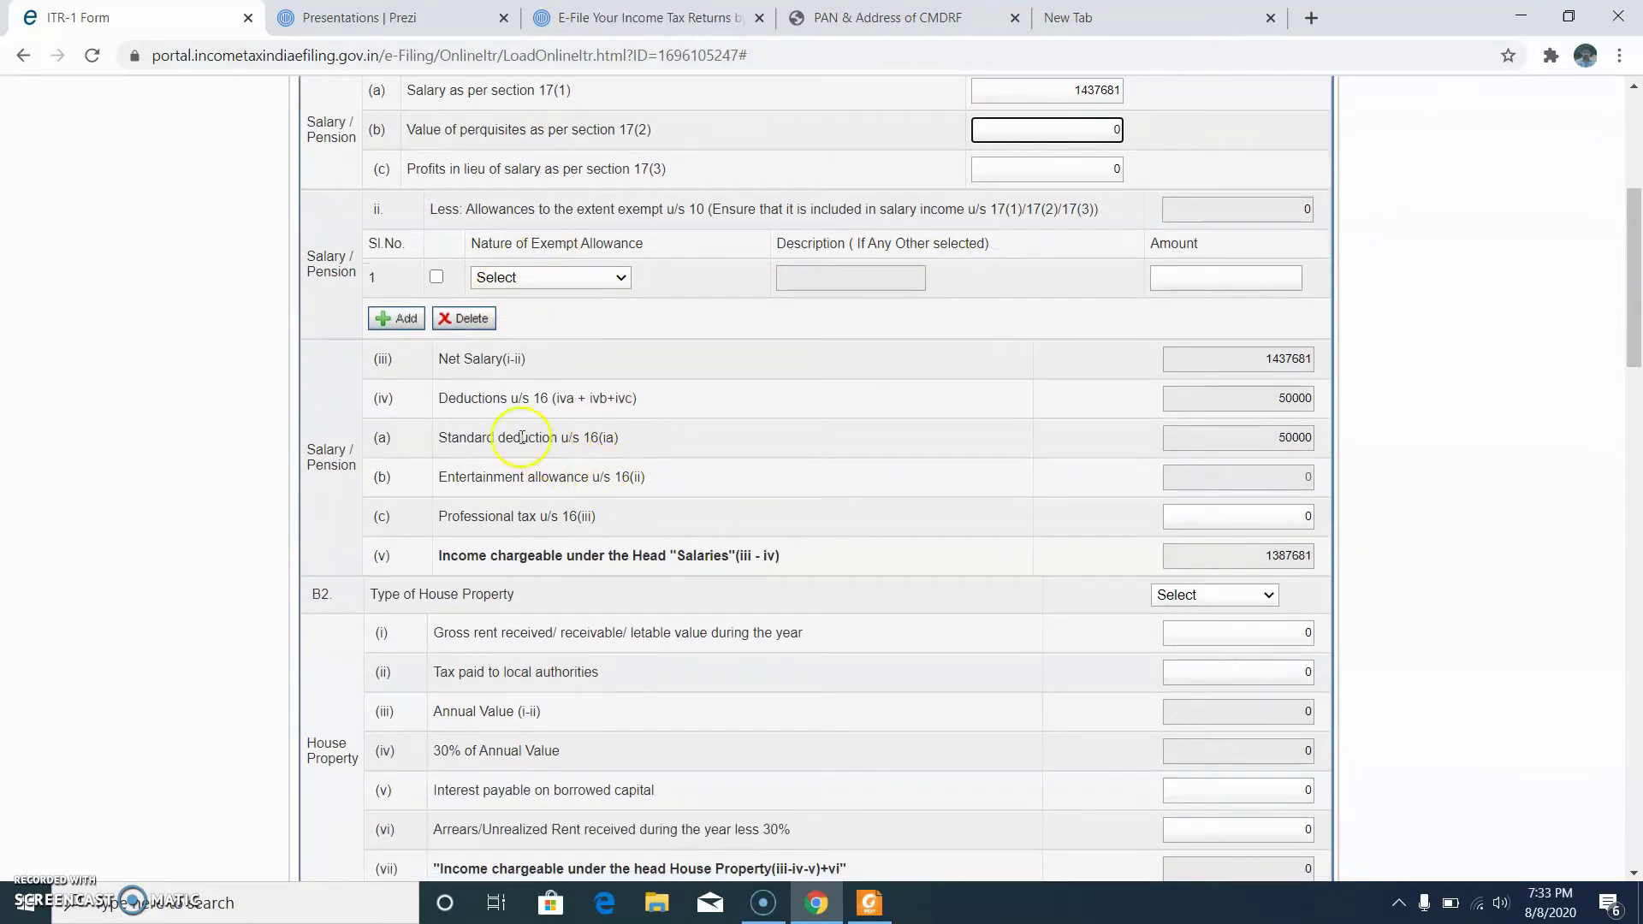
{"action": "double_click", "coordinate": [1275, 398]}
{"action": "scroll", "coordinate": [1291, 488], "scroll_direction": "down", "scroll_amount": 1}
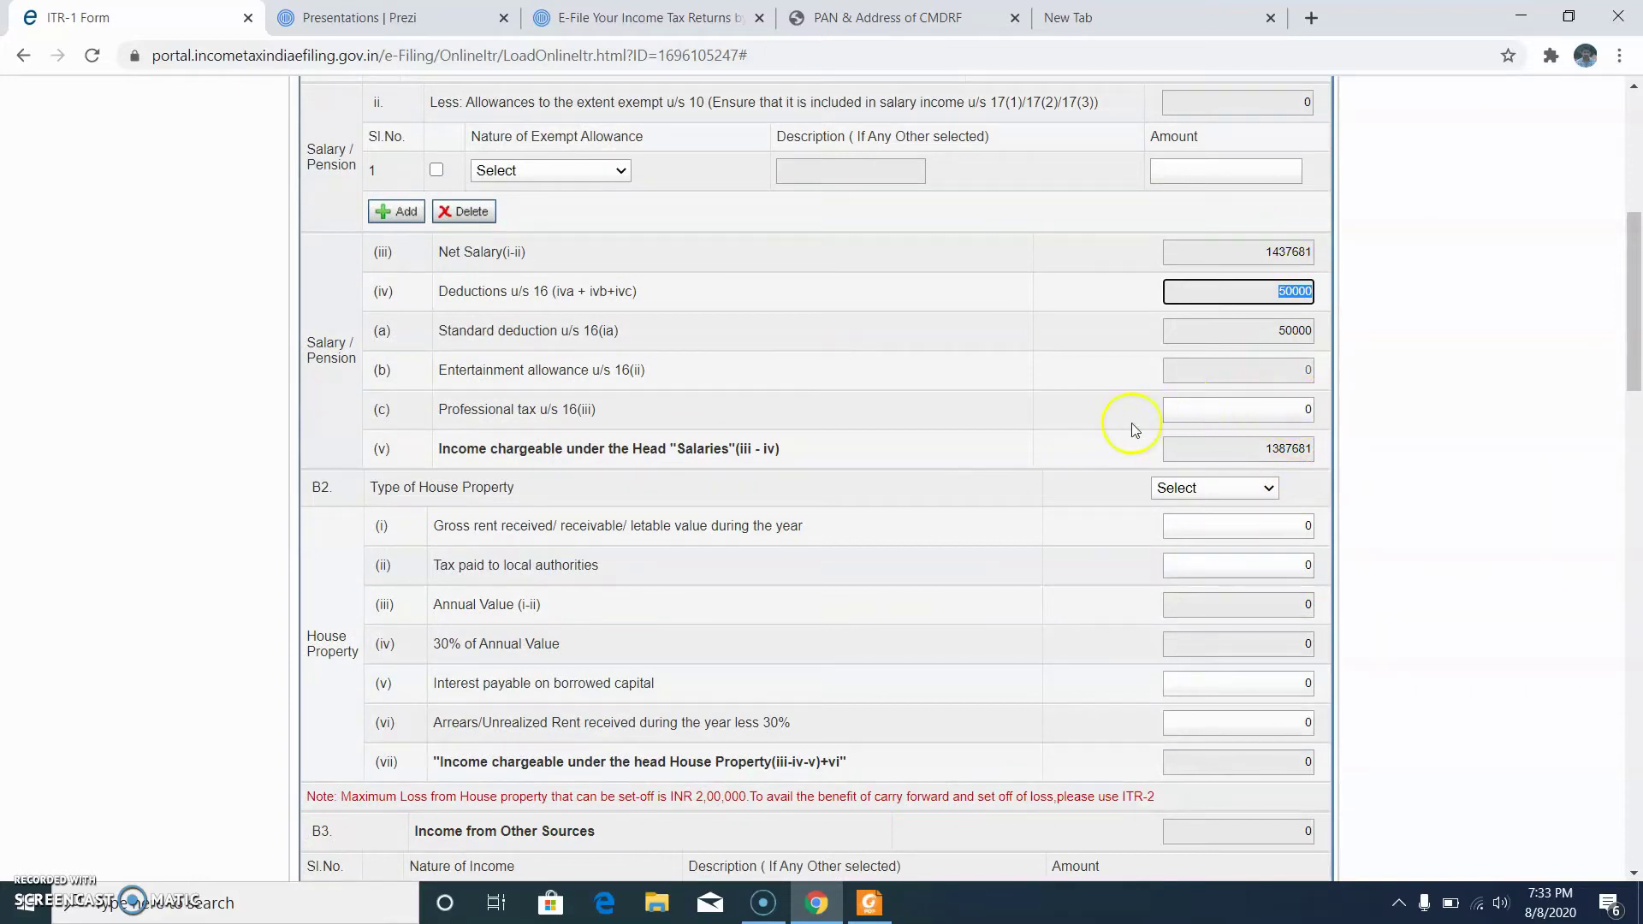
{"action": "double_click", "coordinate": [1286, 408]}
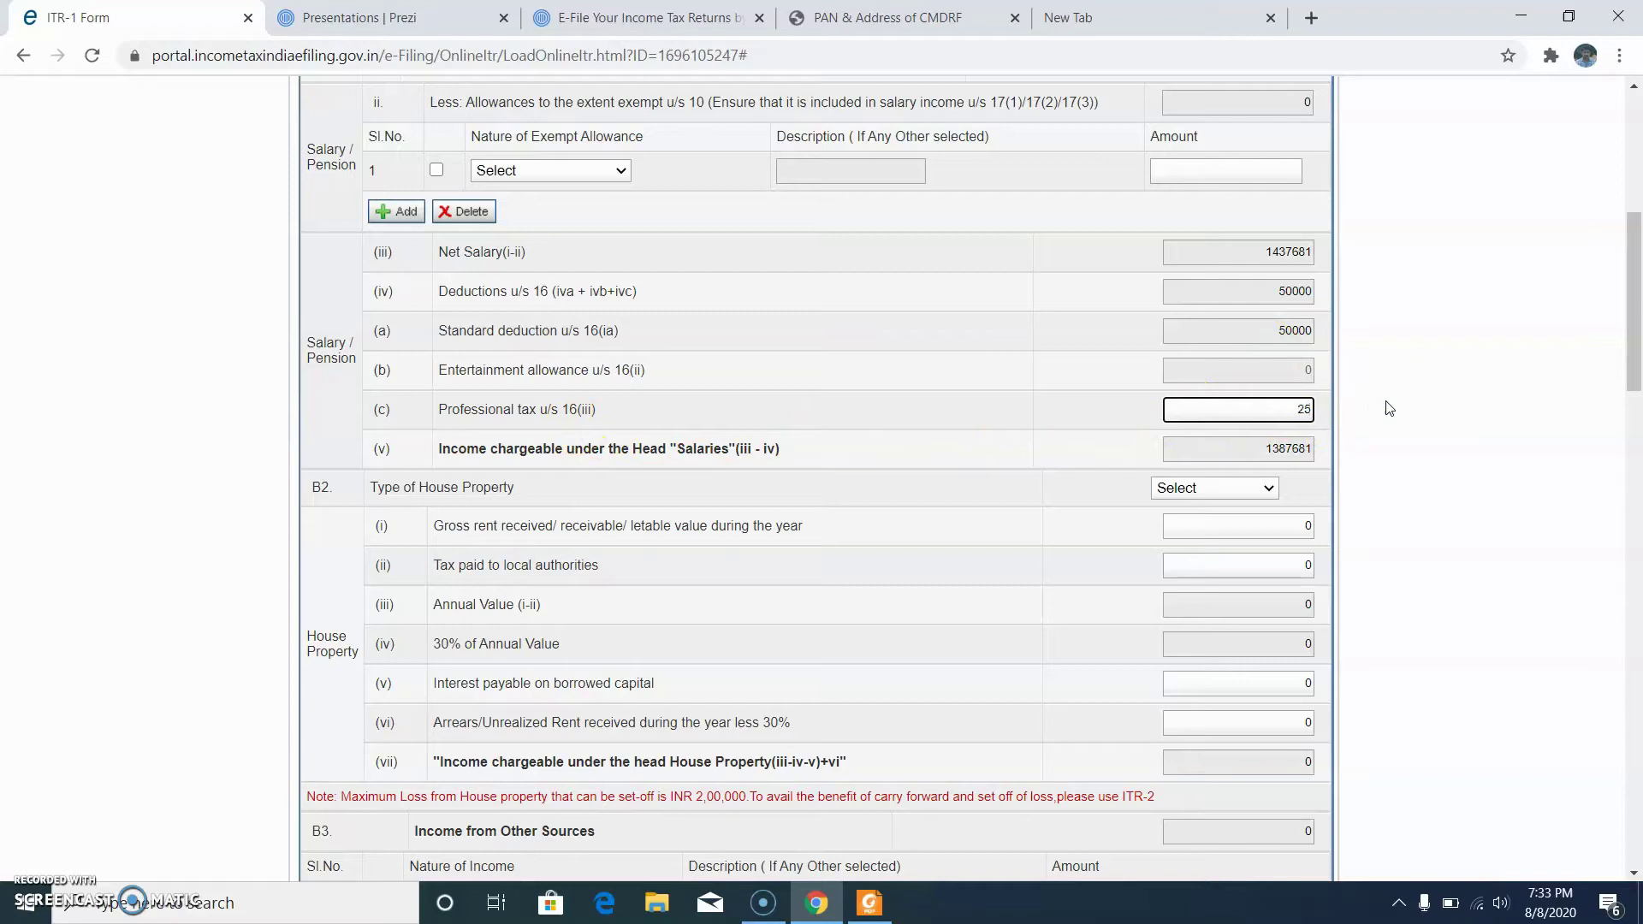
{"action": "left_click", "coordinate": [1236, 456]}
Step: Set the house property as Self Occupied and look up the housing loan interest in the PDF
{"action": "scroll", "coordinate": [1155, 445], "scroll_direction": "down", "scroll_amount": 1}
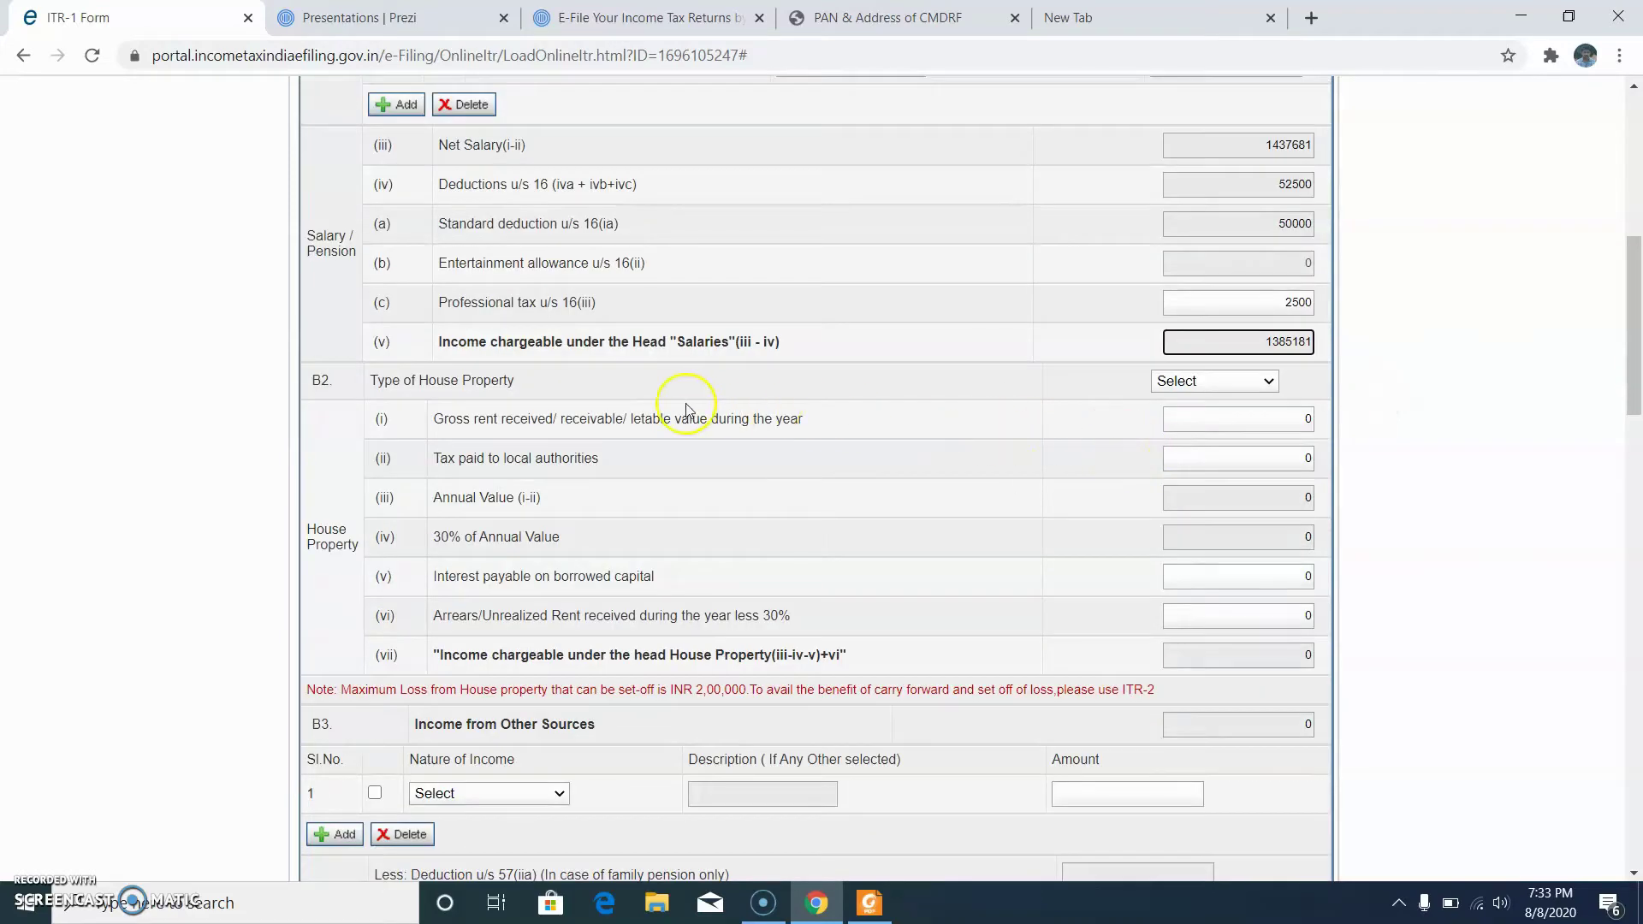
{"action": "scroll", "coordinate": [651, 423], "scroll_direction": "down", "scroll_amount": 1}
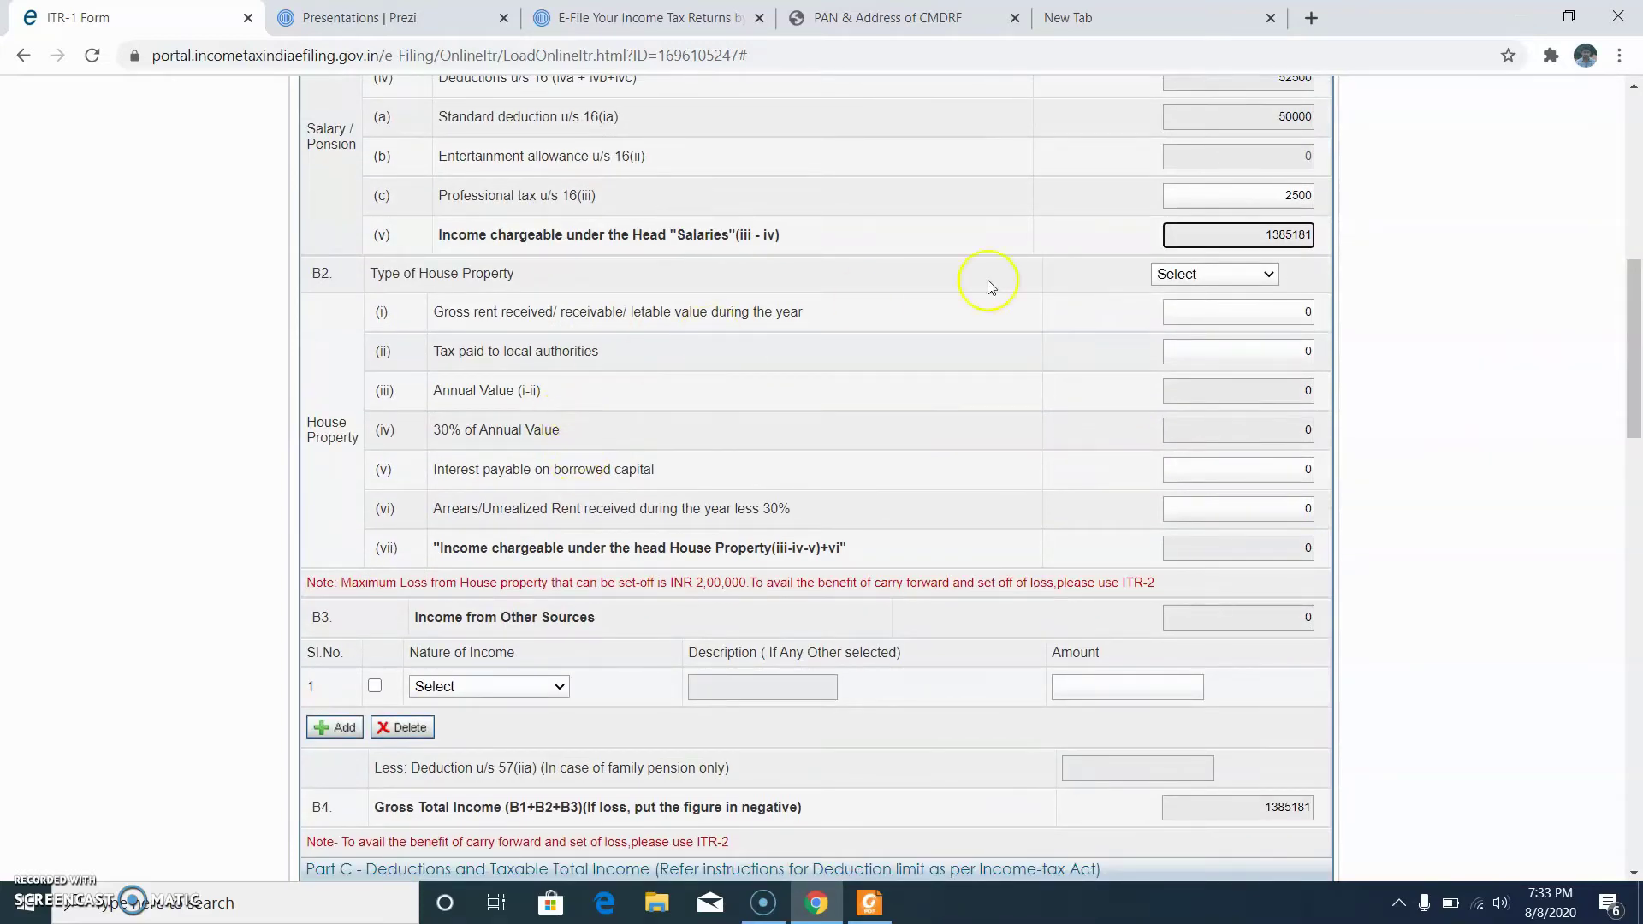
{"action": "left_click", "coordinate": [1246, 274]}
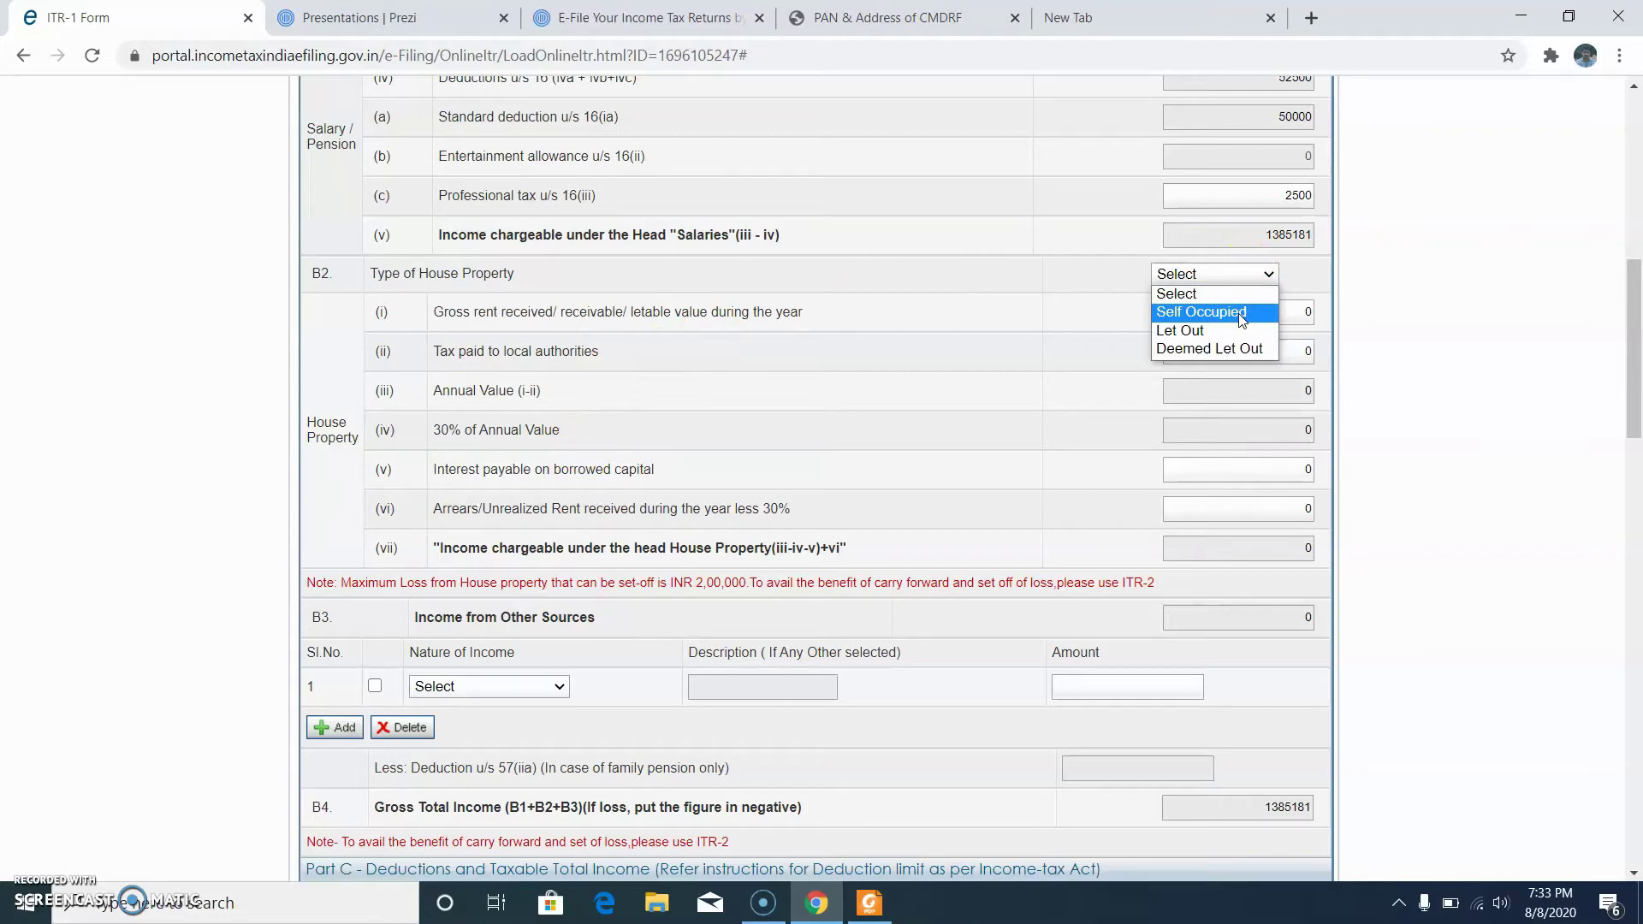
{"action": "left_click", "coordinate": [1241, 313]}
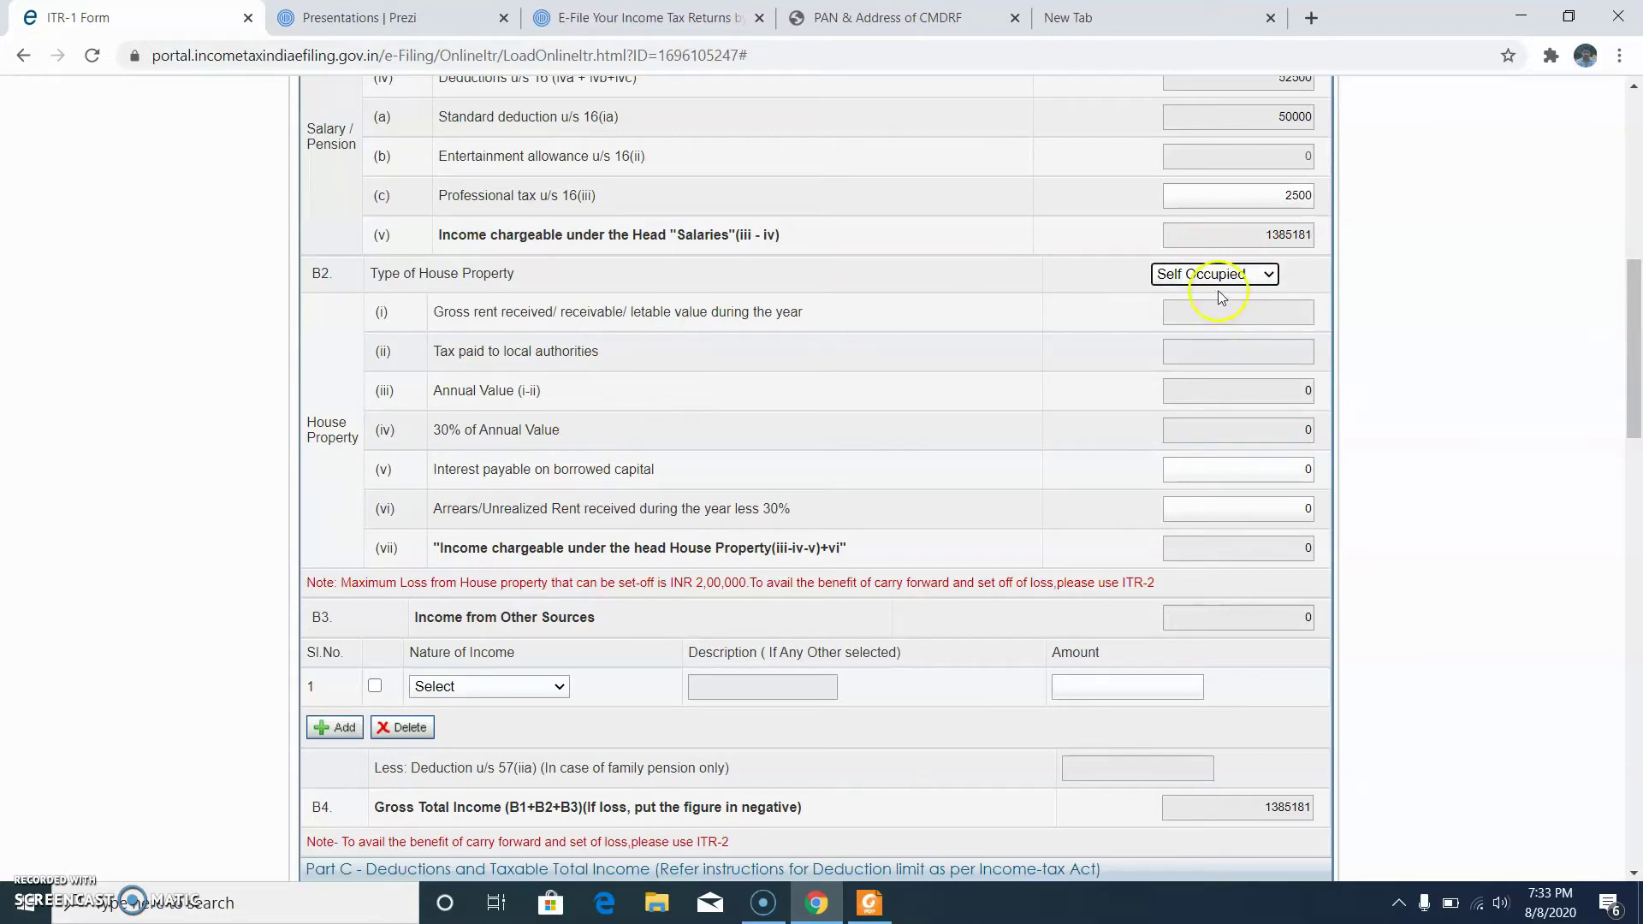
{"action": "left_click", "coordinate": [1234, 469]}
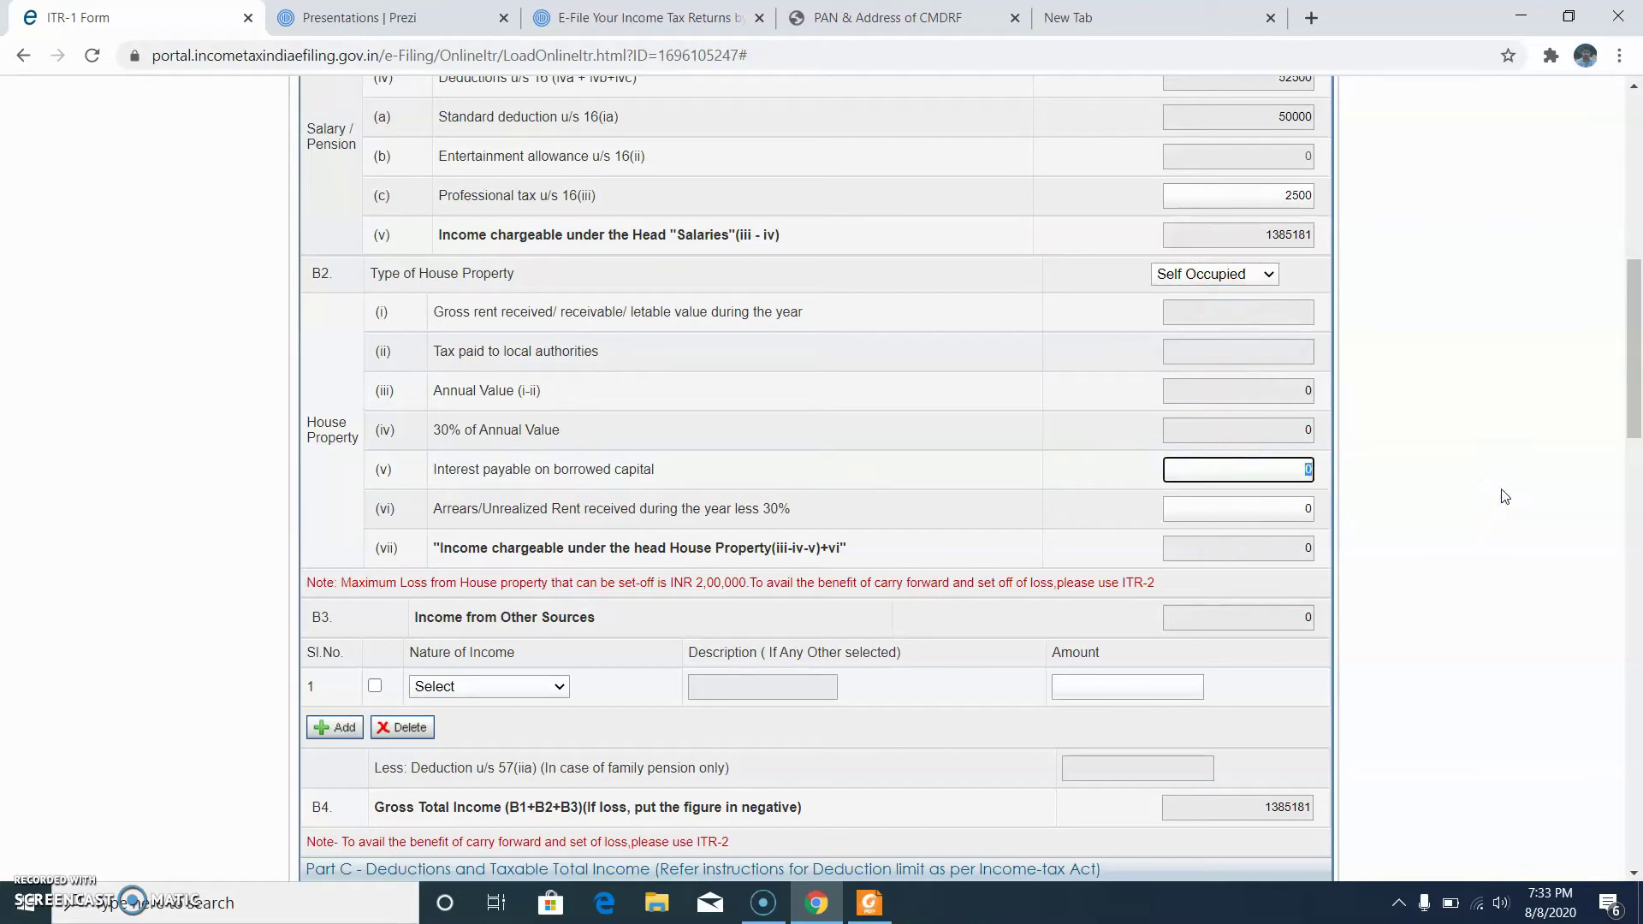
{"action": "left_click", "coordinate": [864, 914]}
{"action": "scroll", "coordinate": [1228, 667], "scroll_direction": "down", "scroll_amount": 4}
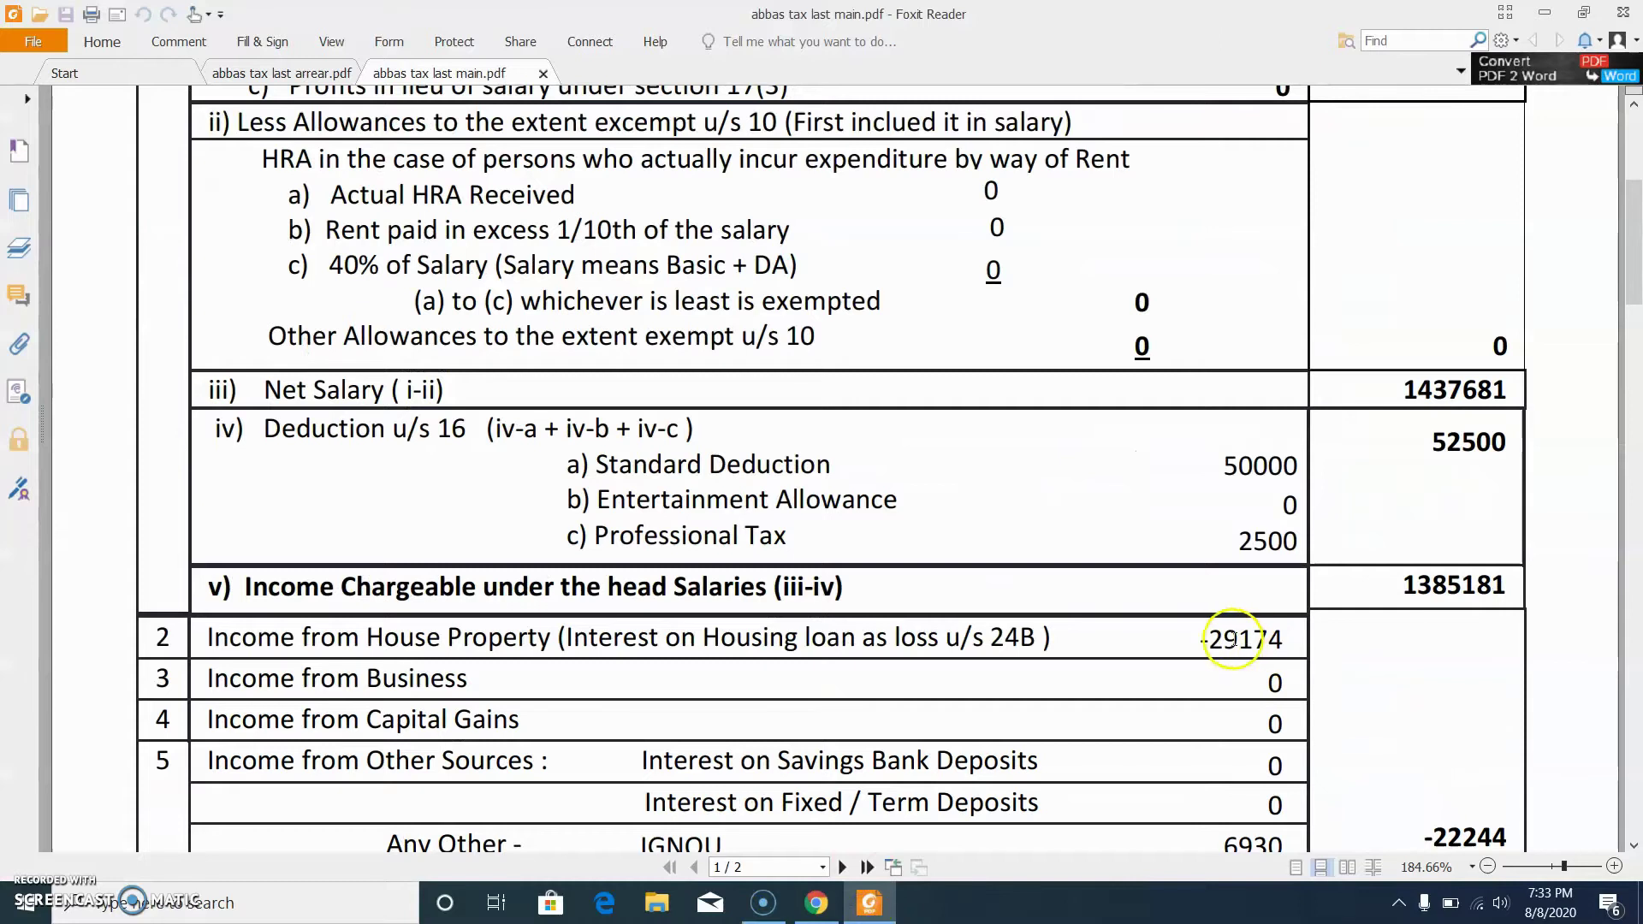
{"action": "left_click", "coordinate": [885, 906]}
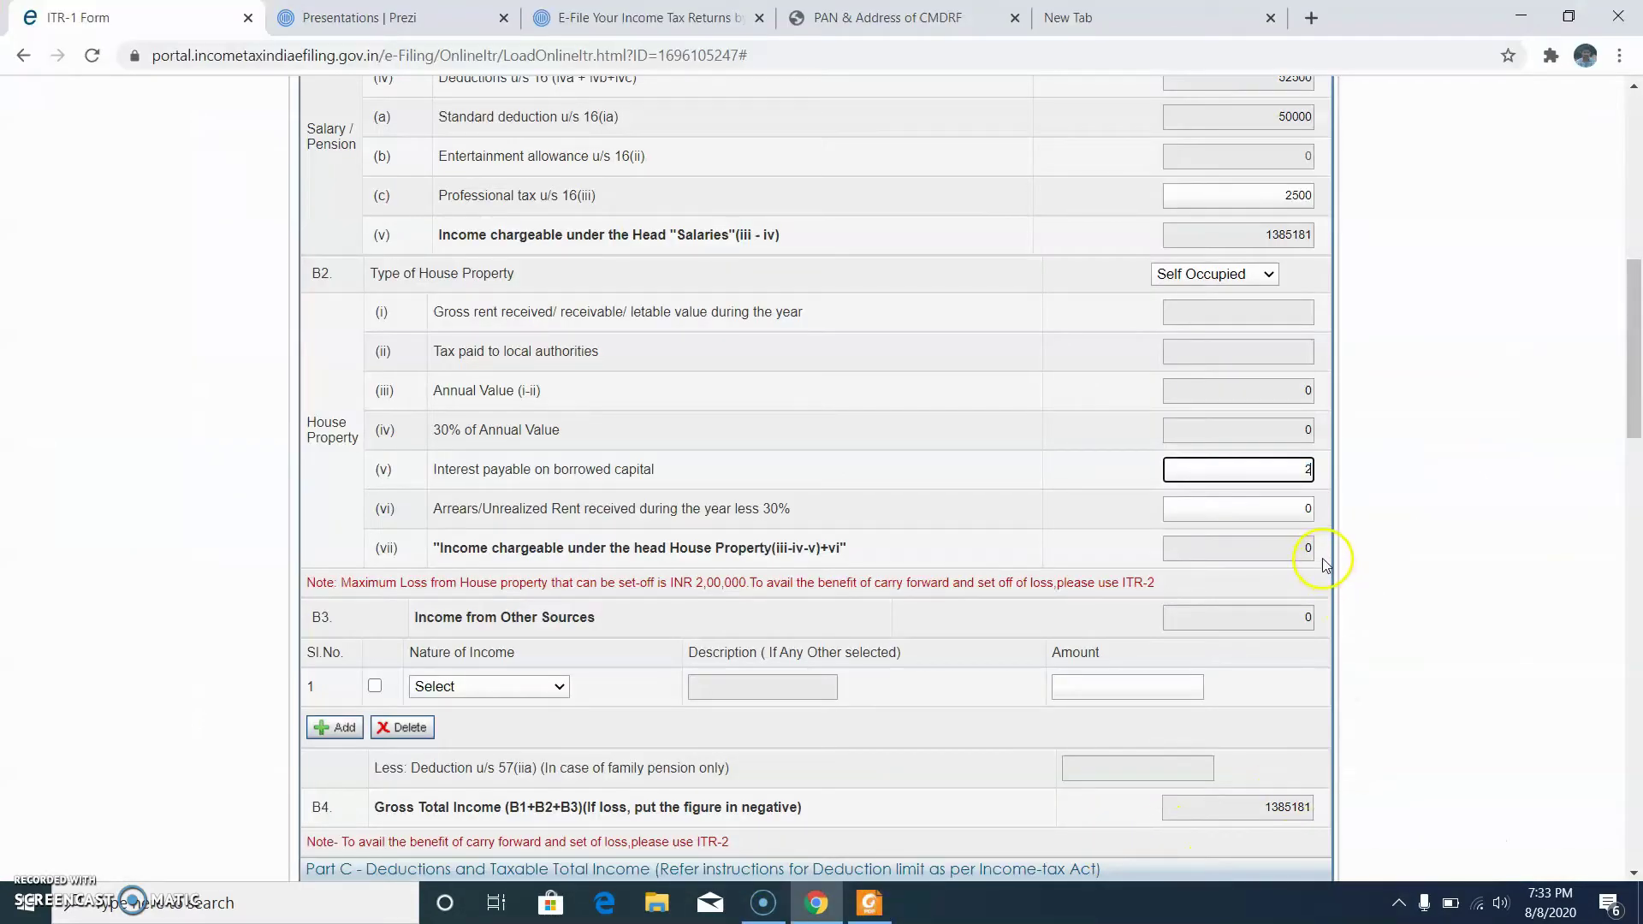
Step: Record 29174 loan interest and add an Any Other income described as 'IGNOU'
{"action": "left_click", "coordinate": [1253, 506]}
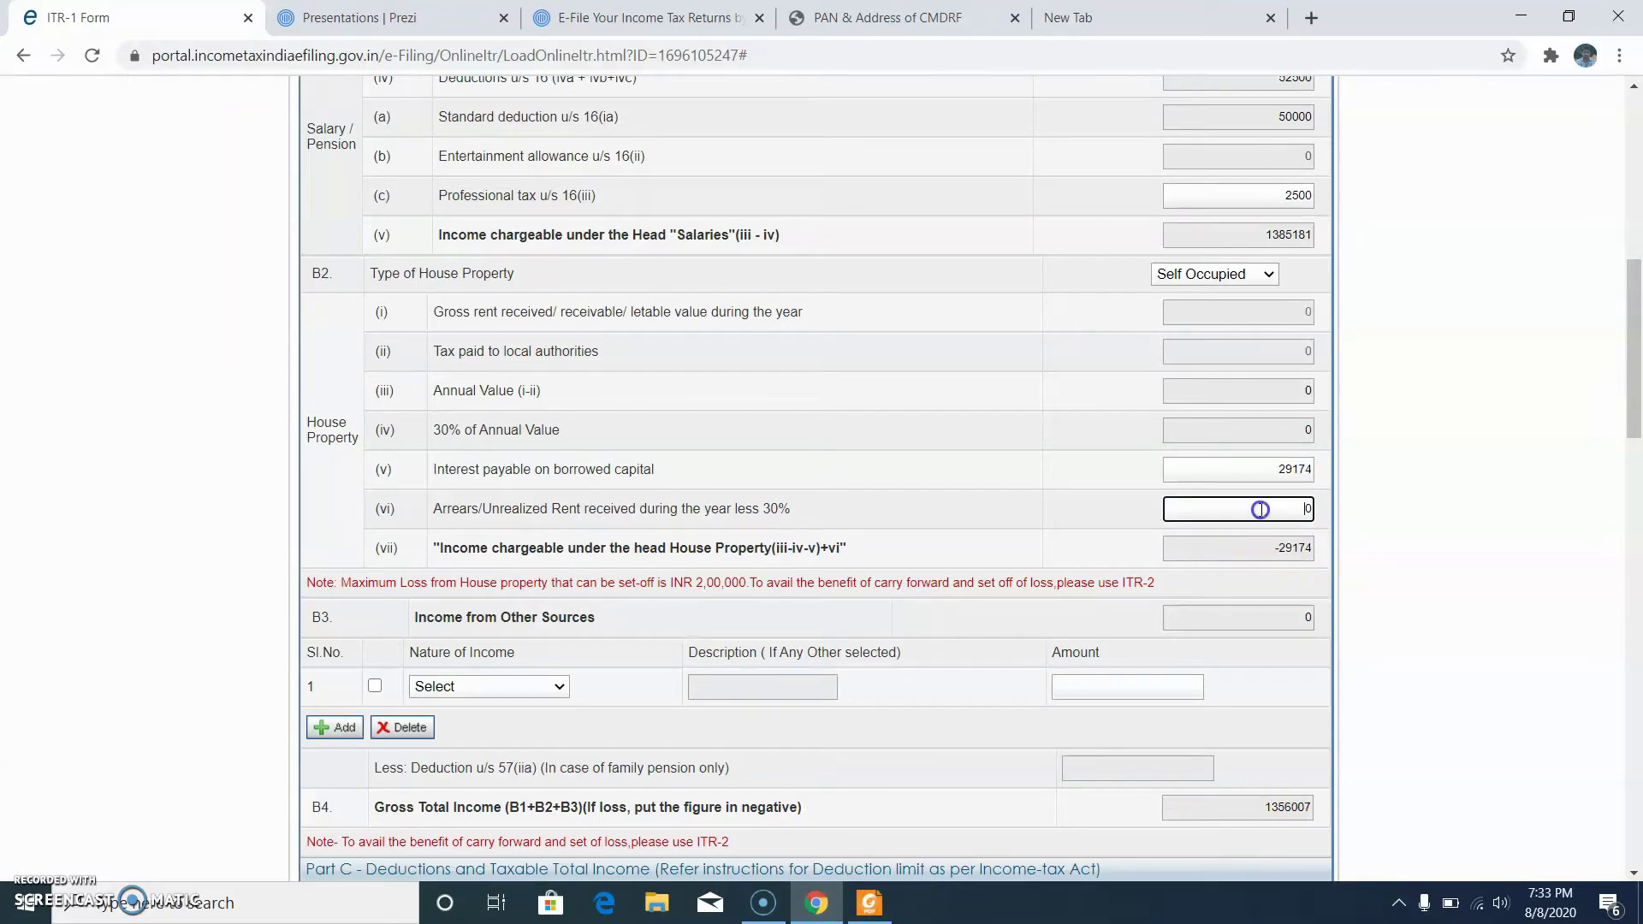
{"action": "scroll", "coordinate": [1027, 565], "scroll_direction": "down", "scroll_amount": 3}
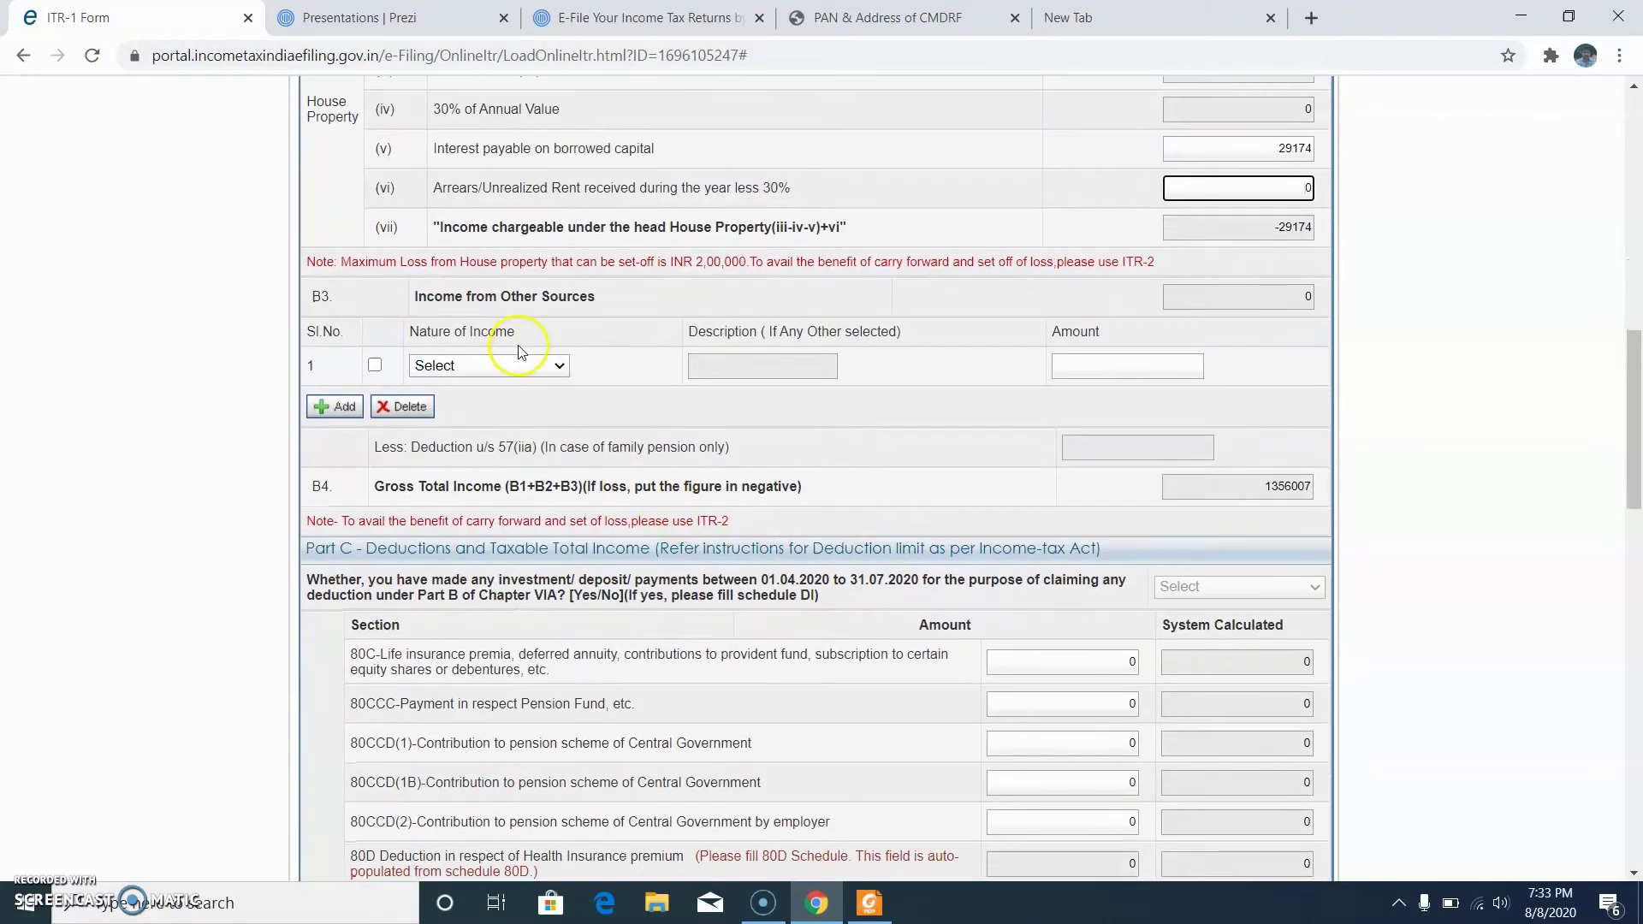
{"action": "left_click", "coordinate": [517, 364]}
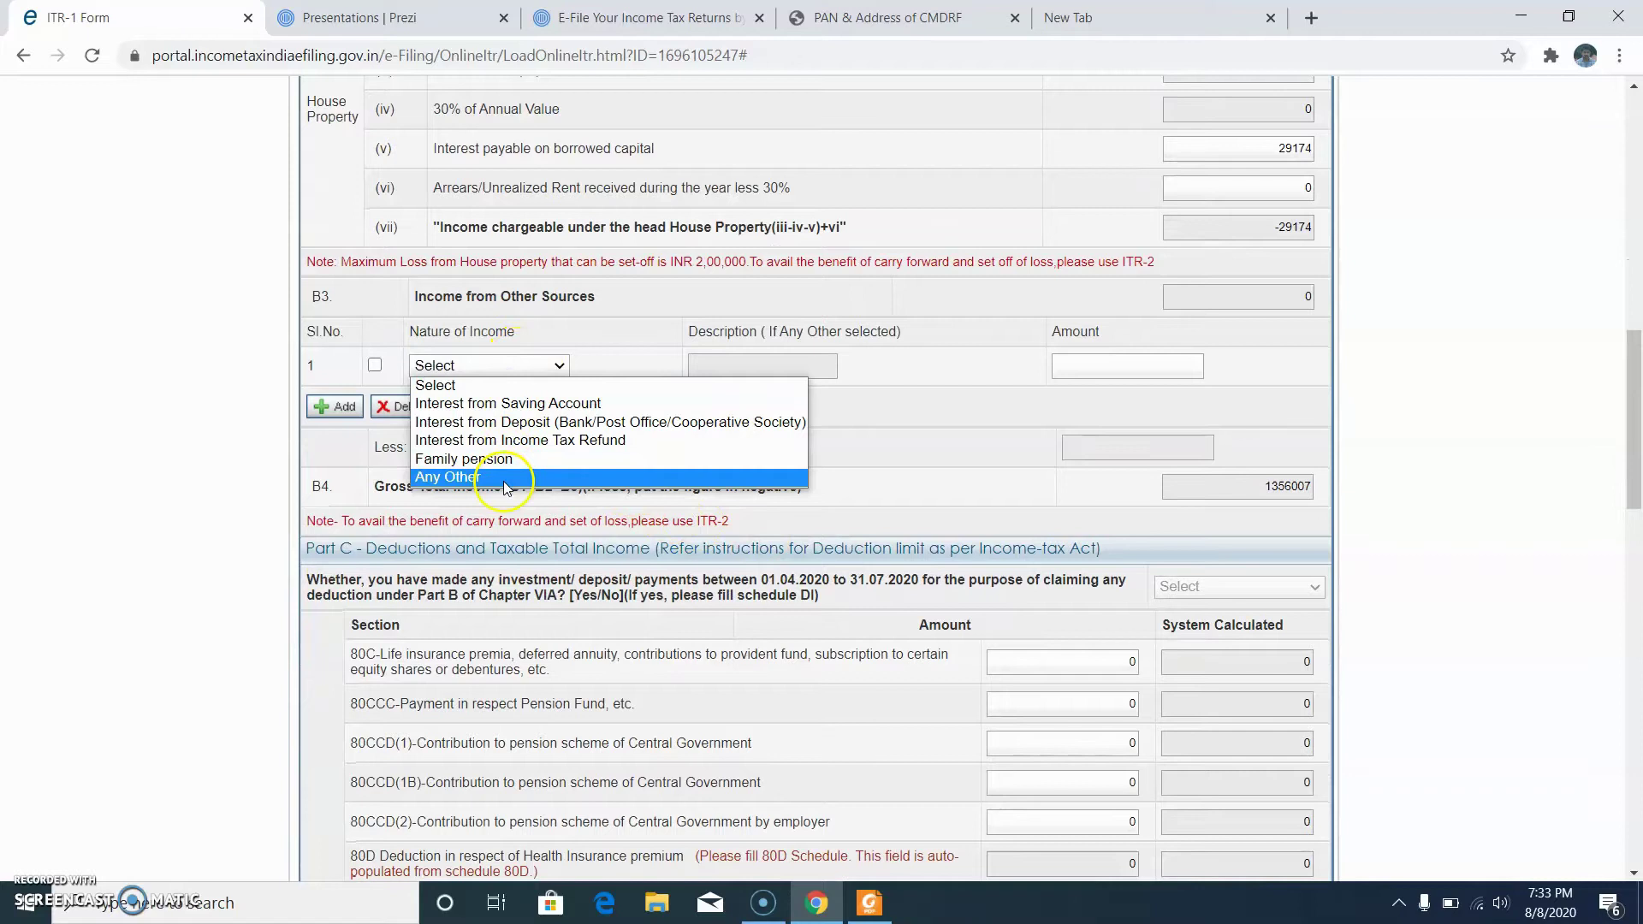
{"action": "left_click", "coordinate": [504, 480]}
{"action": "left_click", "coordinate": [760, 368]}
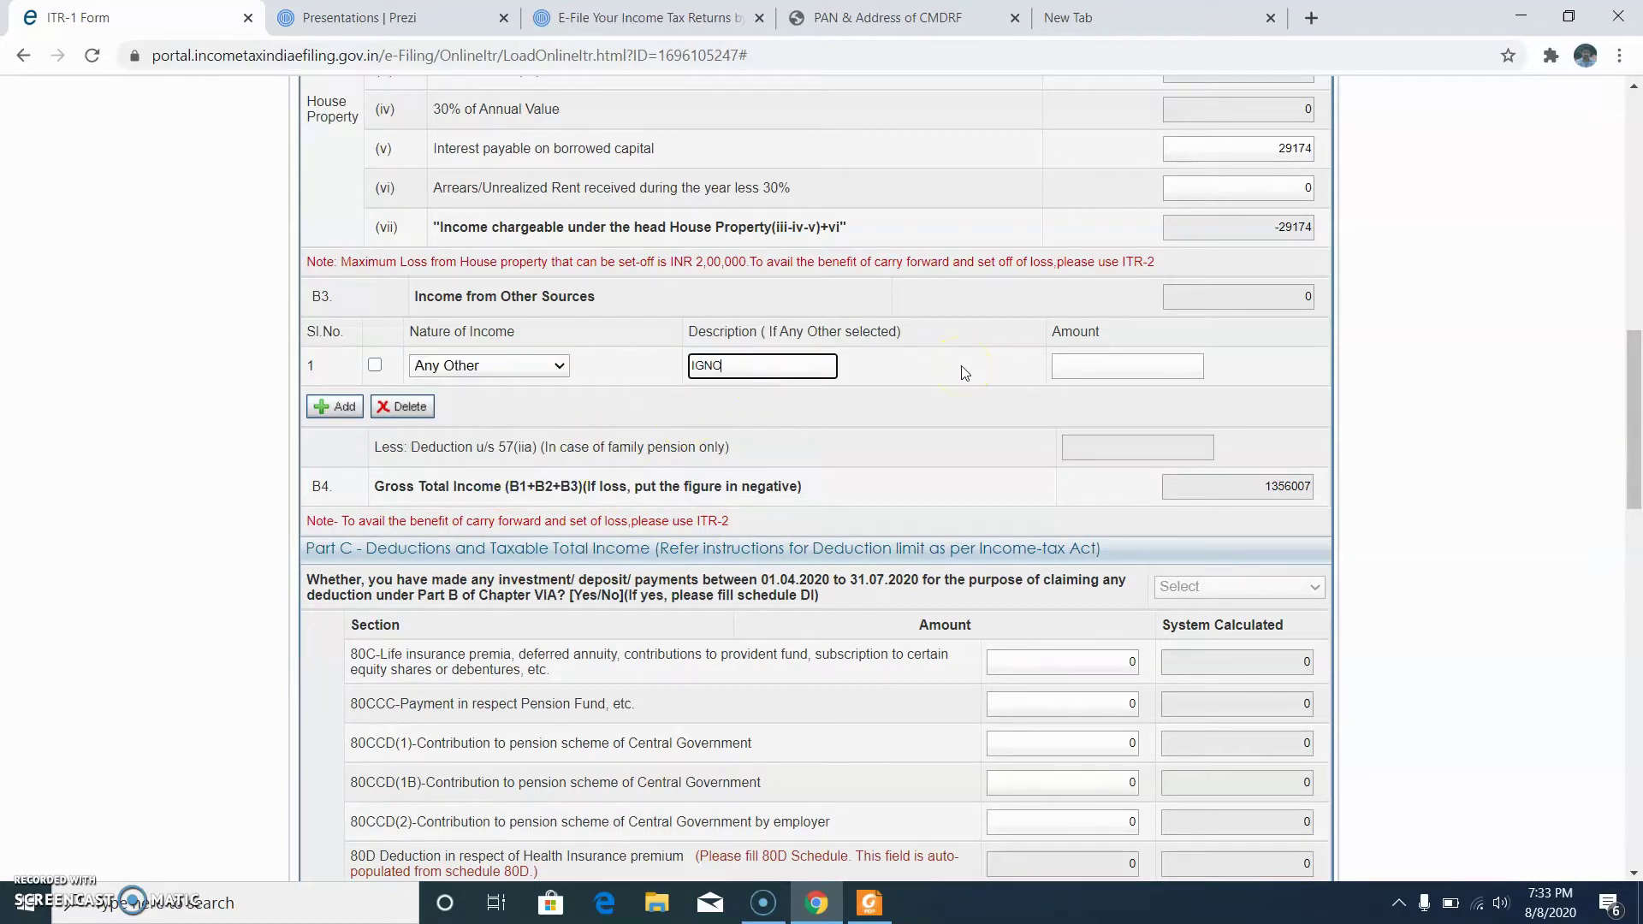
{"action": "type", "text": "IGNOU"}
Step: Enter 6930 as the IGNOU income amount, checked against the tax PDF
{"action": "left_click", "coordinate": [1085, 365]}
{"action": "left_click", "coordinate": [868, 903]}
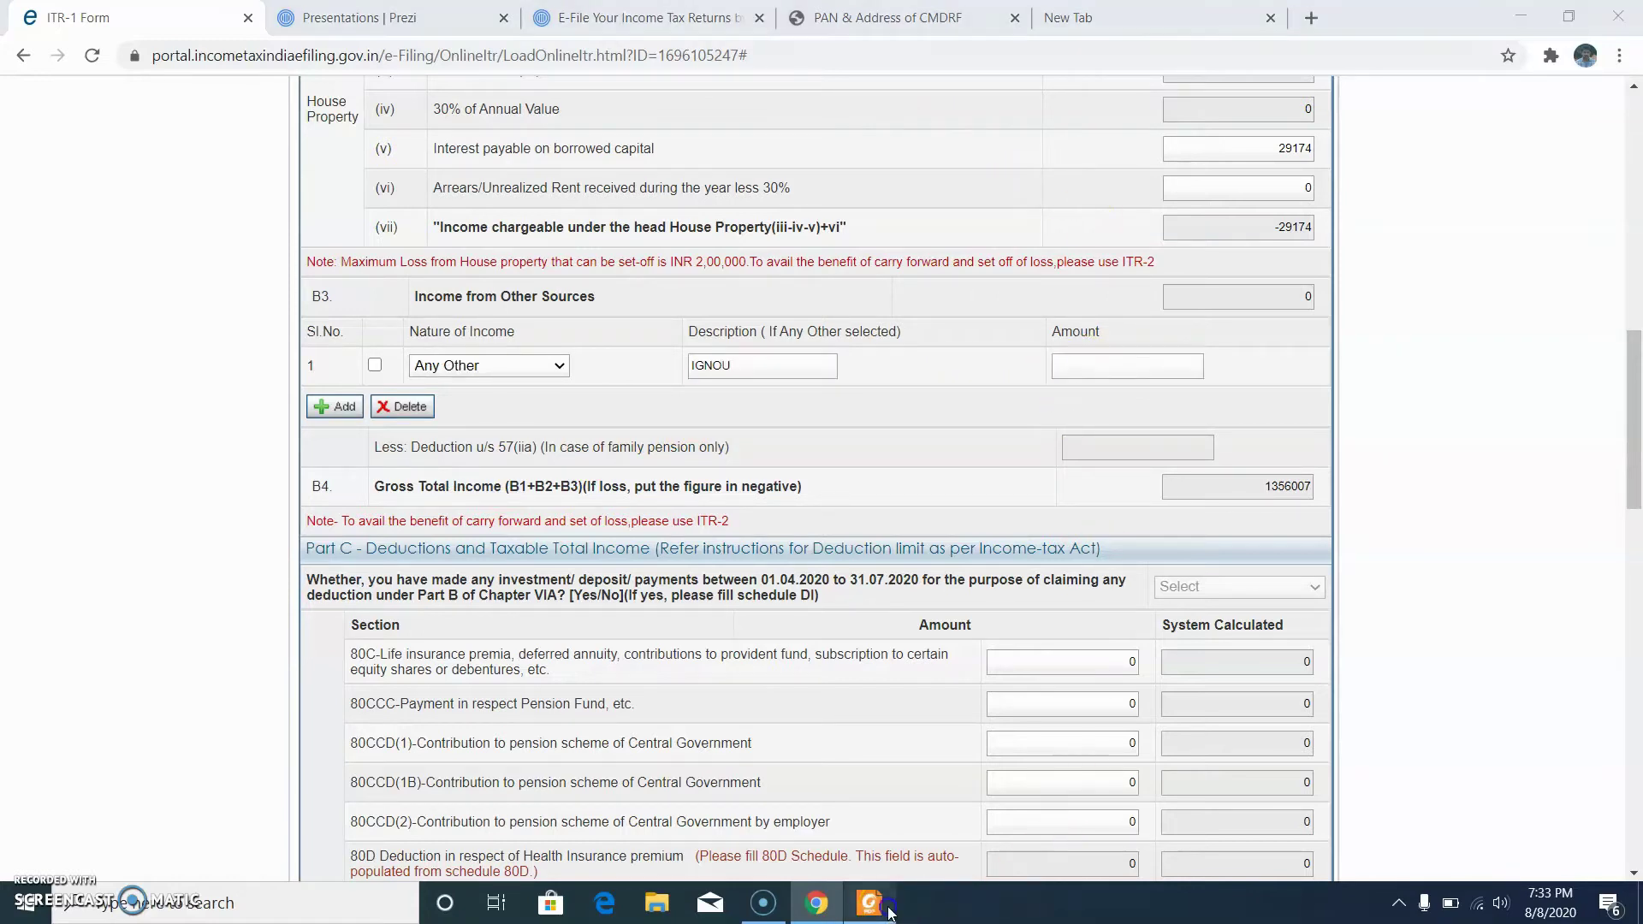
{"action": "scroll", "coordinate": [1066, 709], "scroll_direction": "down", "scroll_amount": 2}
{"action": "scroll", "coordinate": [1066, 708], "scroll_direction": "down", "scroll_amount": 3}
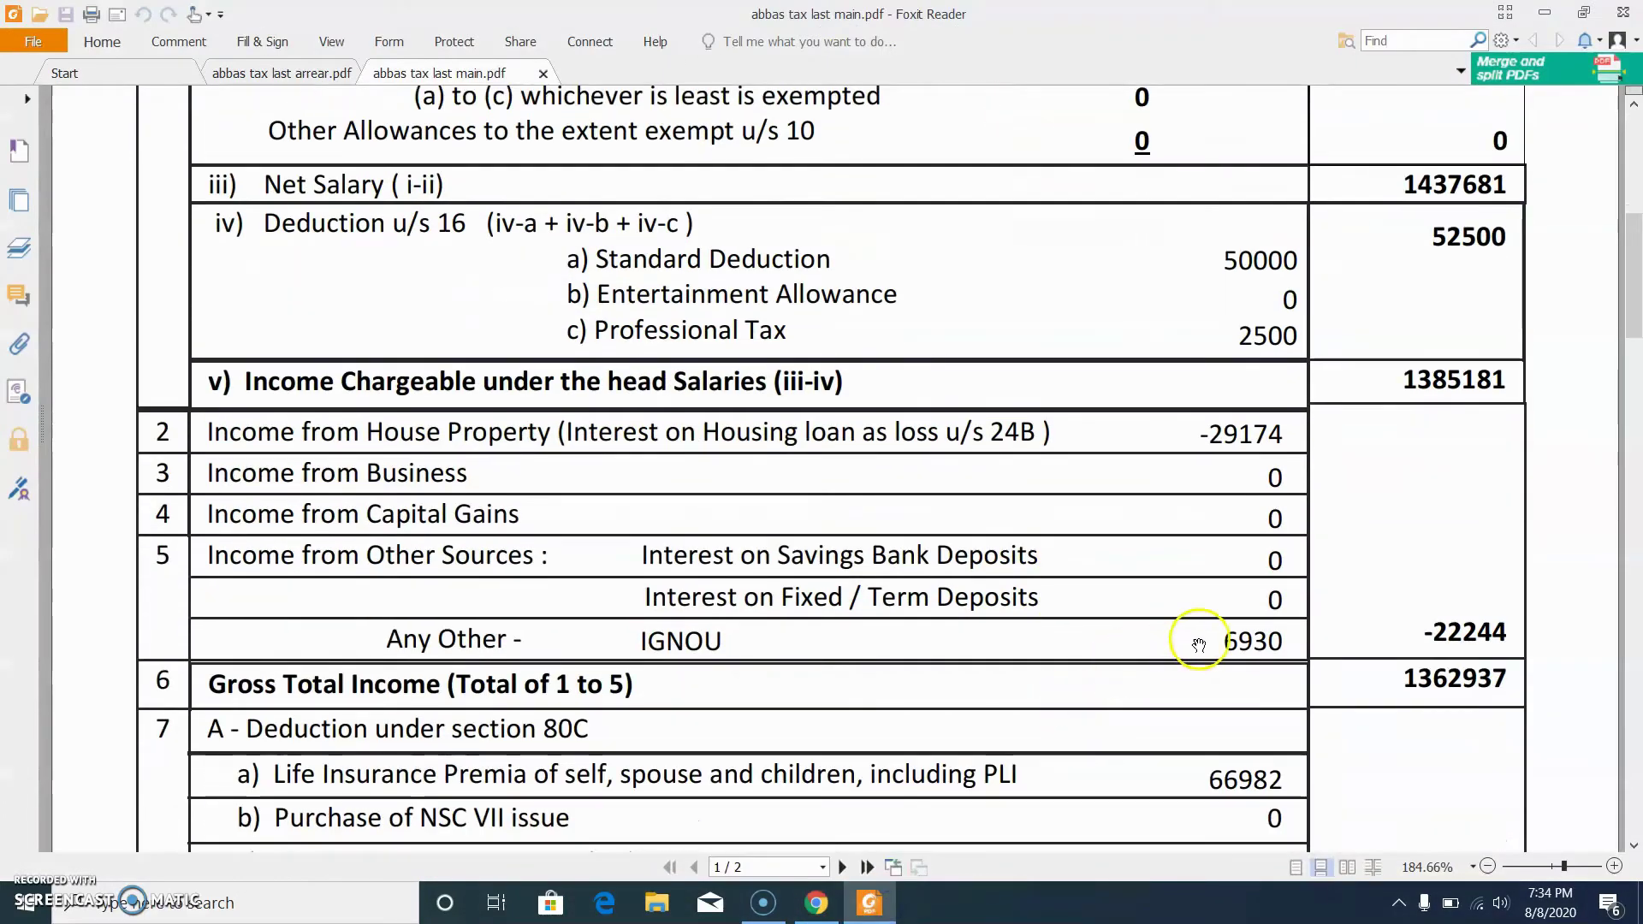
{"action": "left_click", "coordinate": [874, 900]}
{"action": "left_click", "coordinate": [1173, 451]}
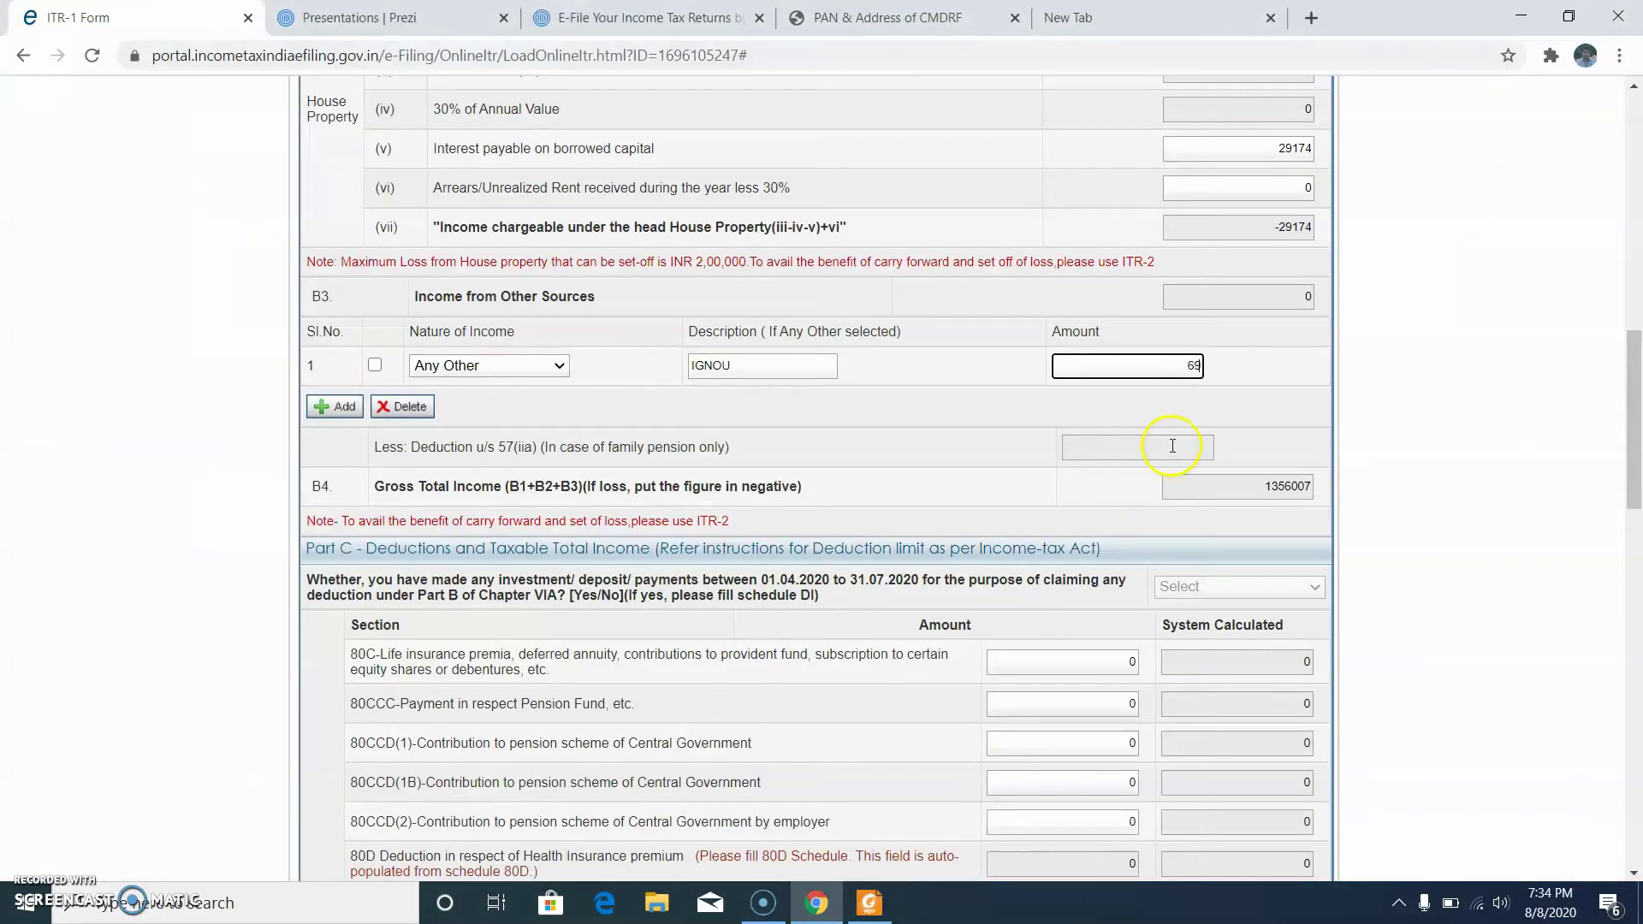
{"action": "left_click", "coordinate": [1140, 454]}
{"action": "scroll", "coordinate": [1100, 495], "scroll_direction": "down", "scroll_amount": 3}
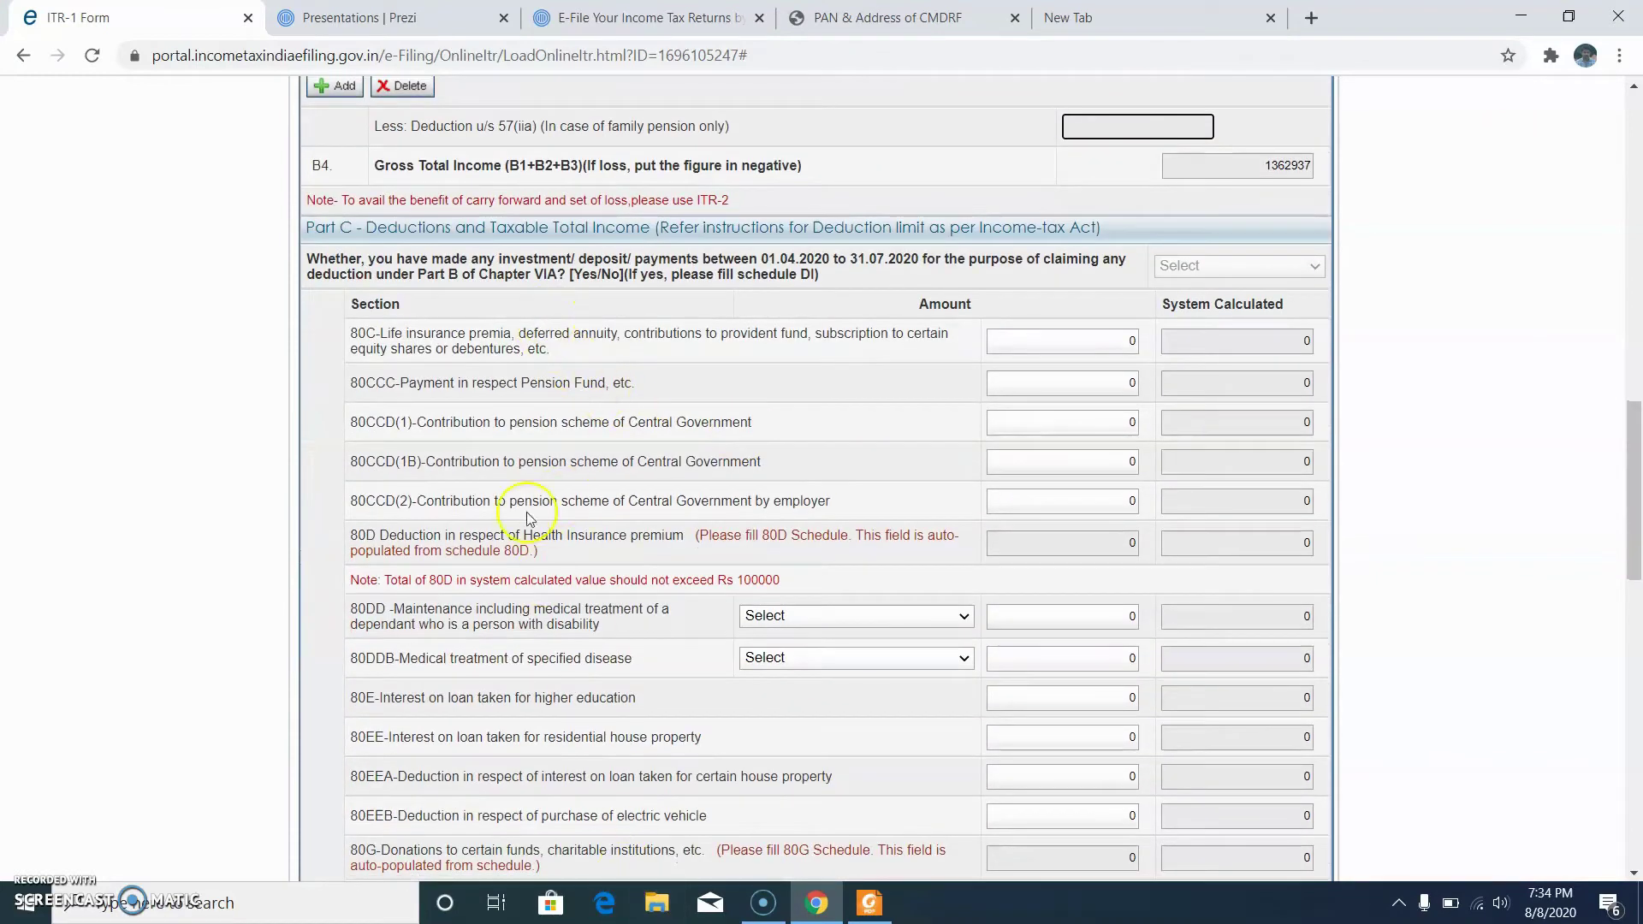
Step: Enter the PDF's 80C total of 159991, which the form caps at 150000
{"action": "double_click", "coordinate": [1128, 342]}
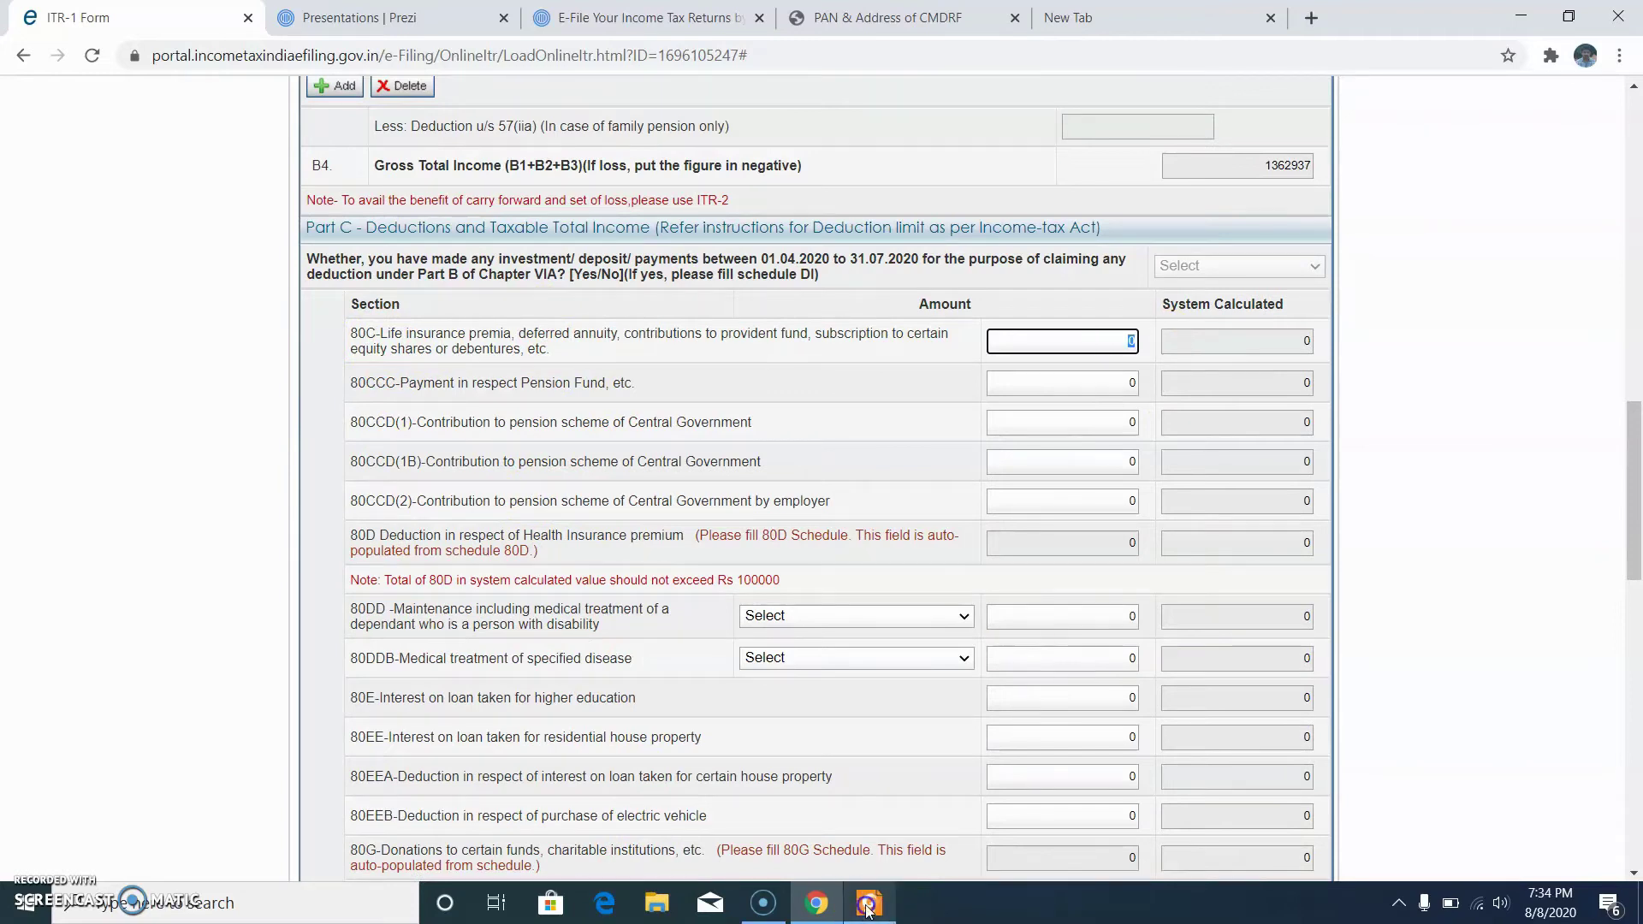
{"action": "left_click", "coordinate": [866, 907]}
{"action": "scroll", "coordinate": [1200, 456], "scroll_direction": "down", "scroll_amount": 3}
{"action": "scroll", "coordinate": [1200, 456], "scroll_direction": "down", "scroll_amount": 13}
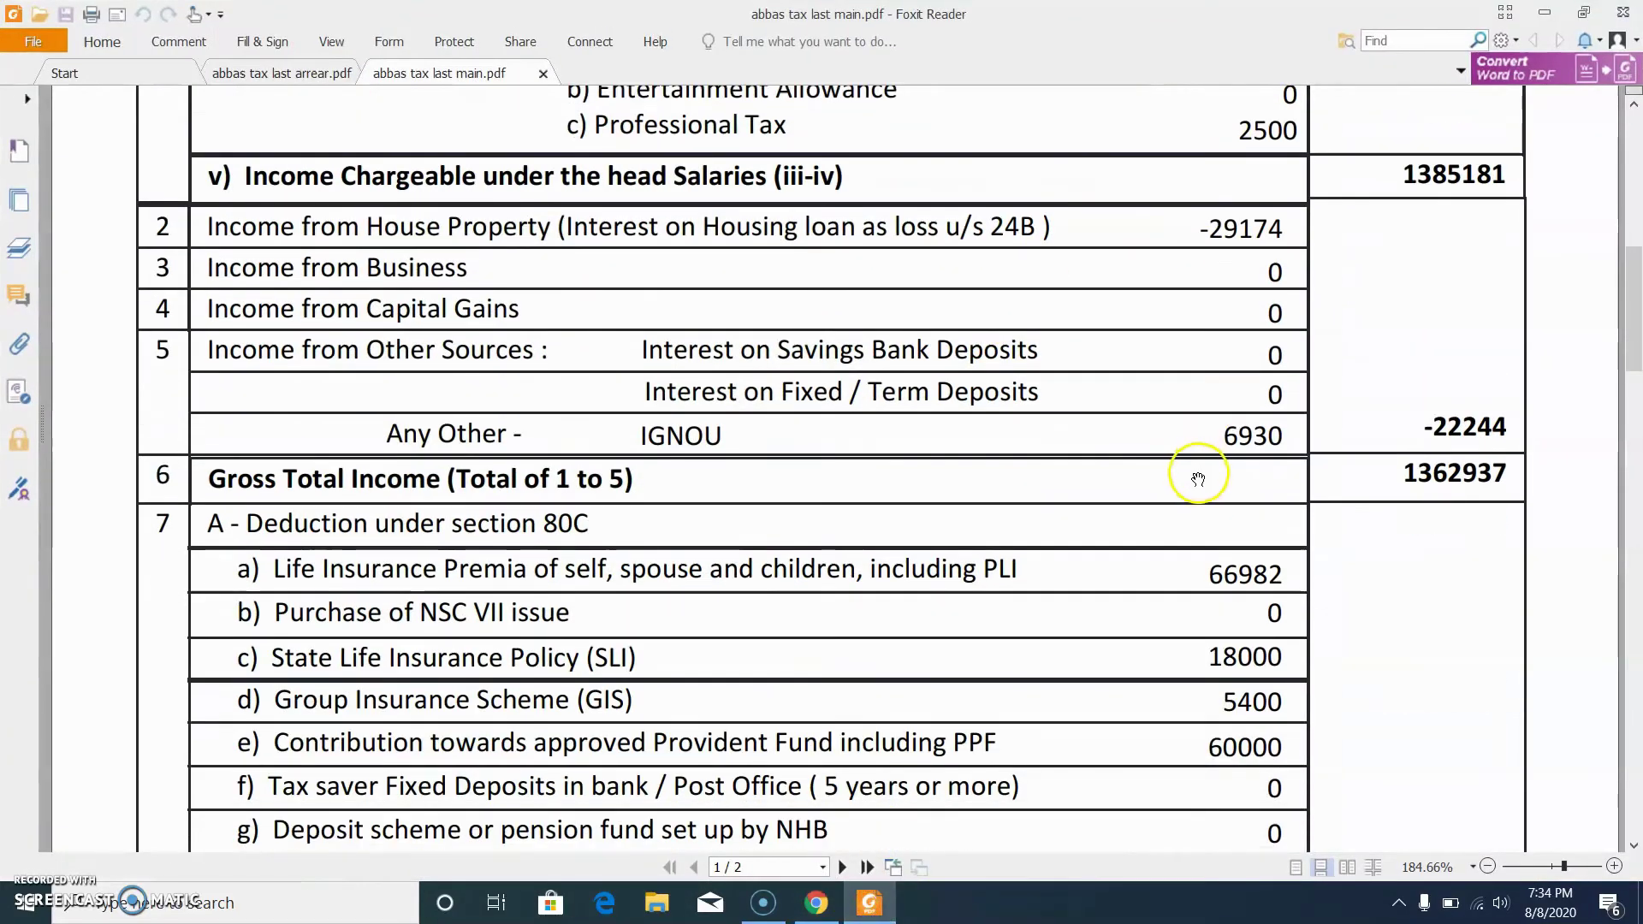
{"action": "scroll", "coordinate": [1168, 512], "scroll_direction": "down", "scroll_amount": 2}
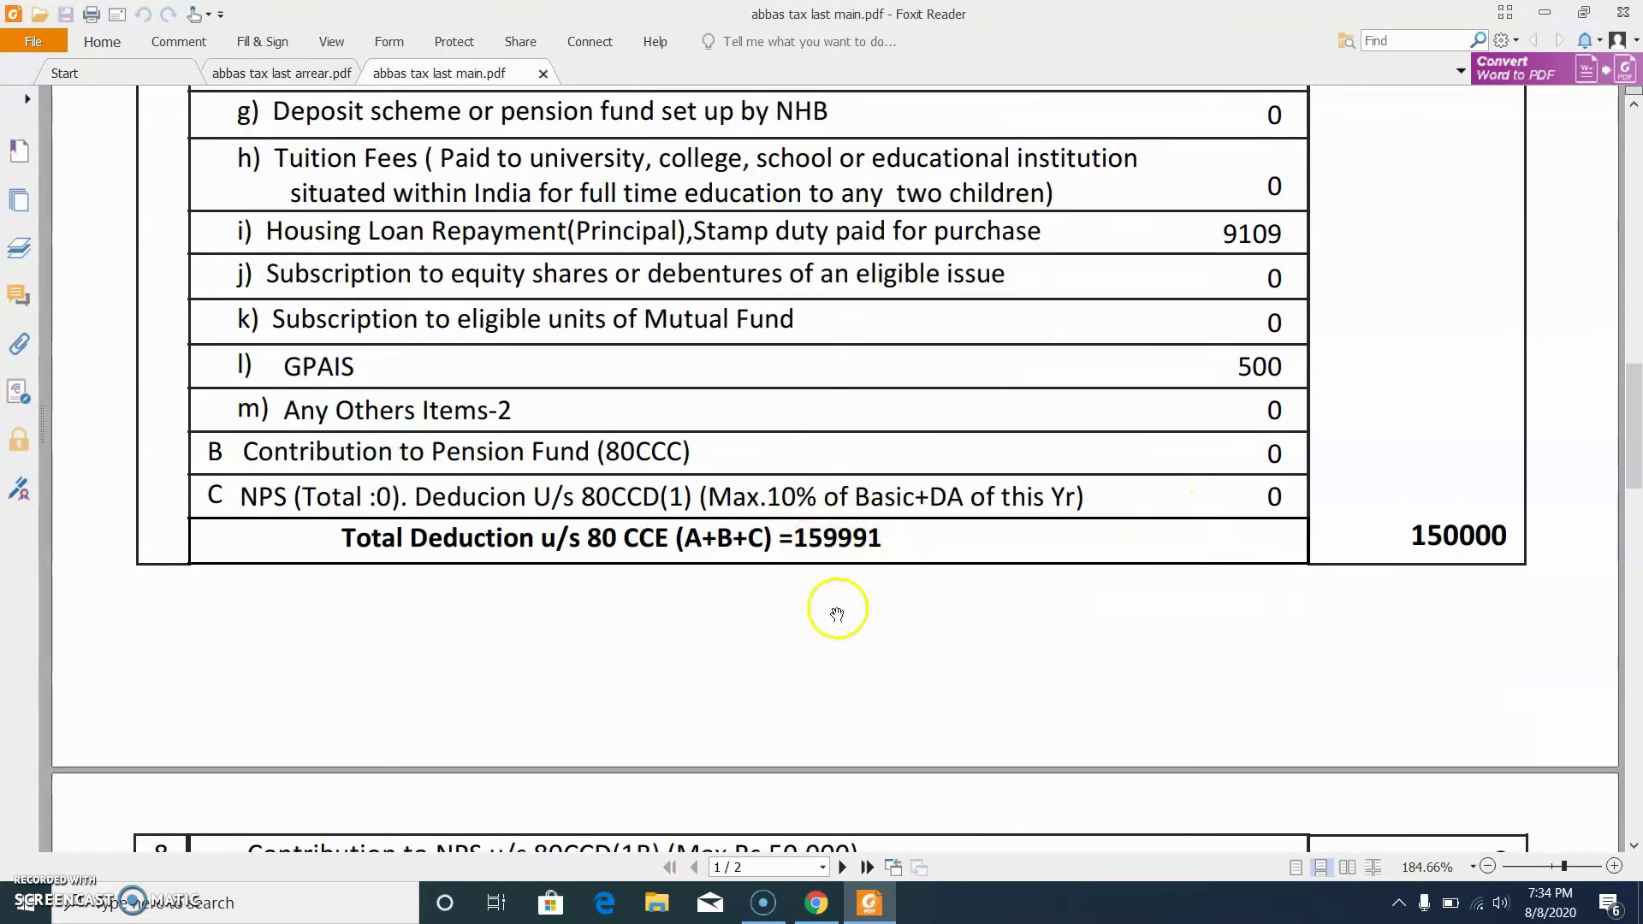
{"action": "left_click", "coordinate": [874, 913]}
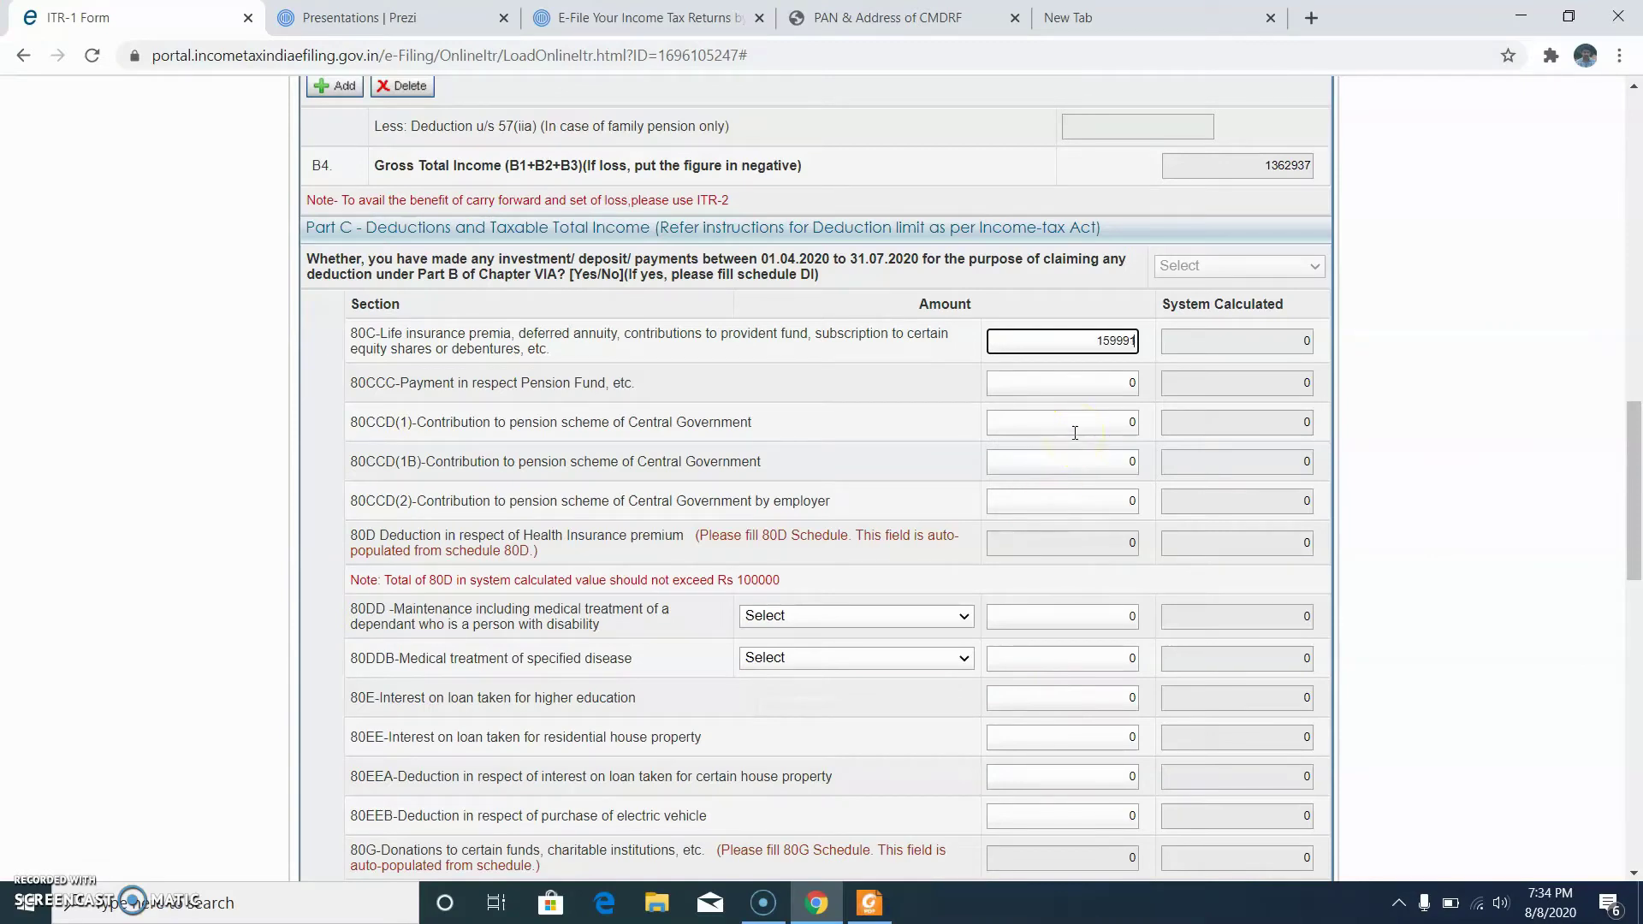
{"action": "left_click", "coordinate": [1101, 382]}
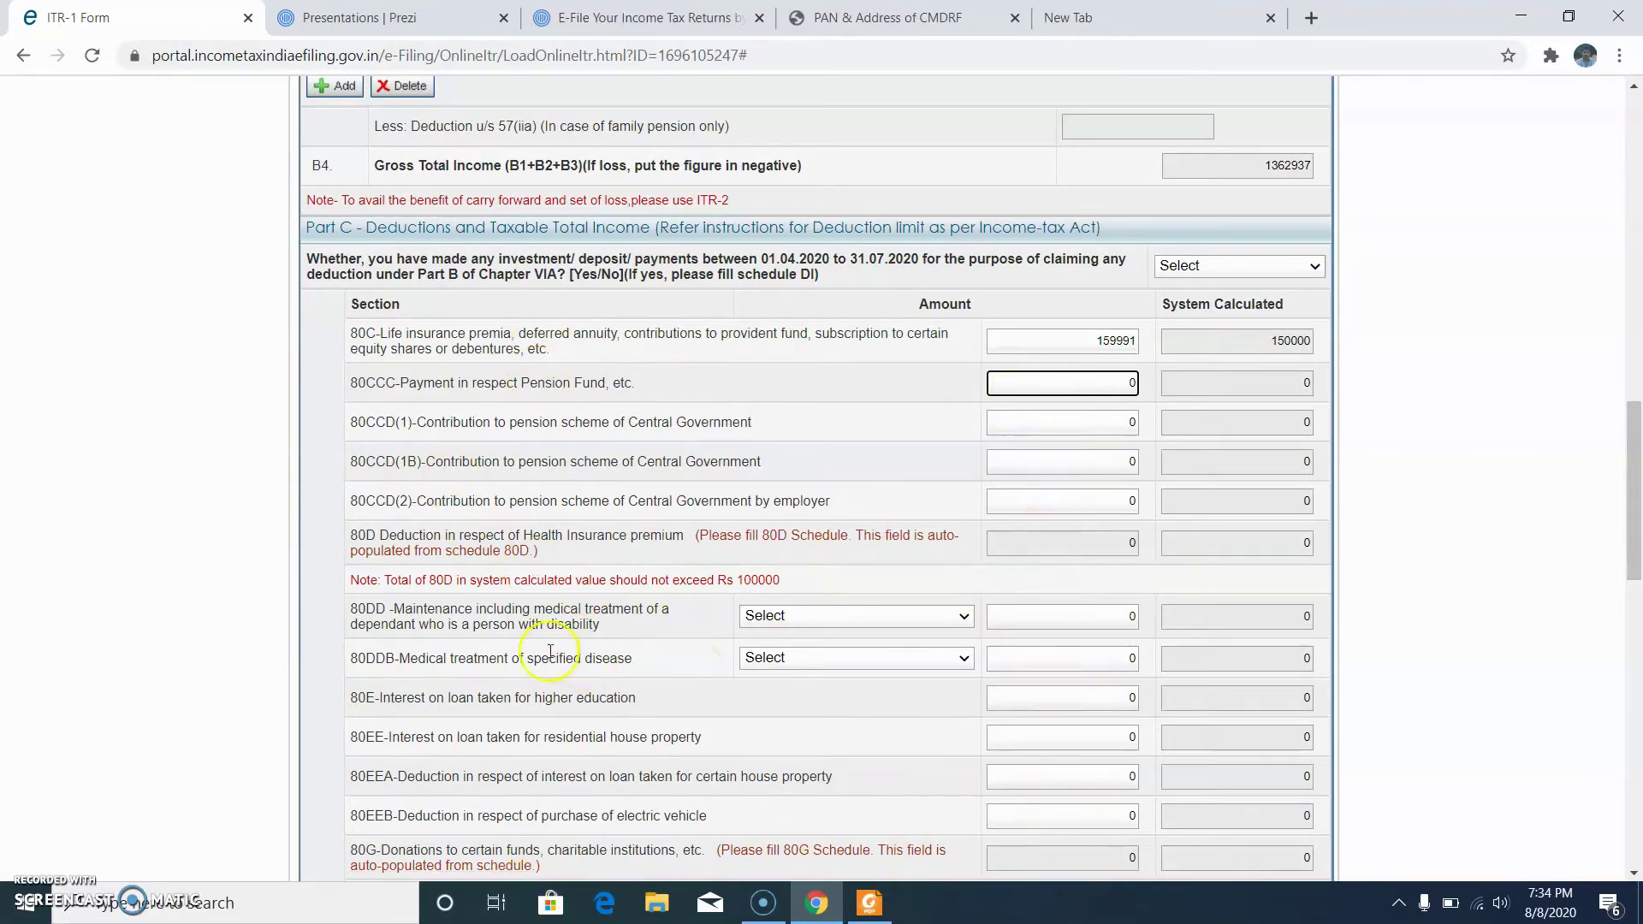
{"action": "left_click", "coordinate": [1064, 502]}
Step: Check the 80C entry of 159991 against its 150000 cap and the 80CCD(1B) amount
{"action": "left_click", "coordinate": [1132, 501]}
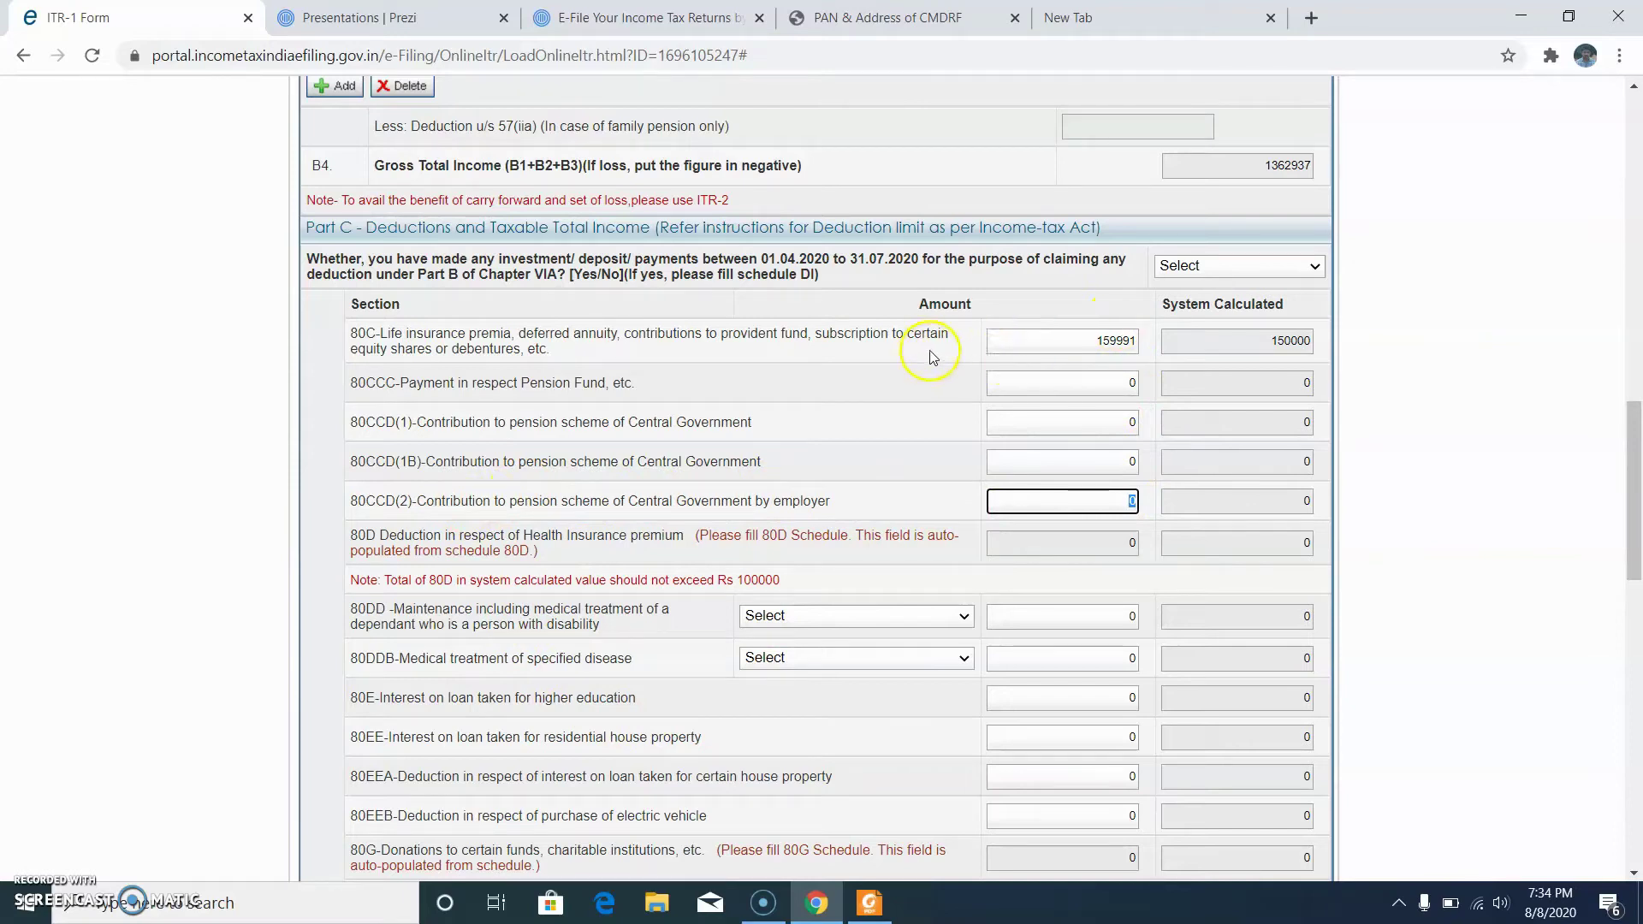
{"action": "left_click_drag", "start_coordinate": [1028, 343], "coordinate": [1145, 342]}
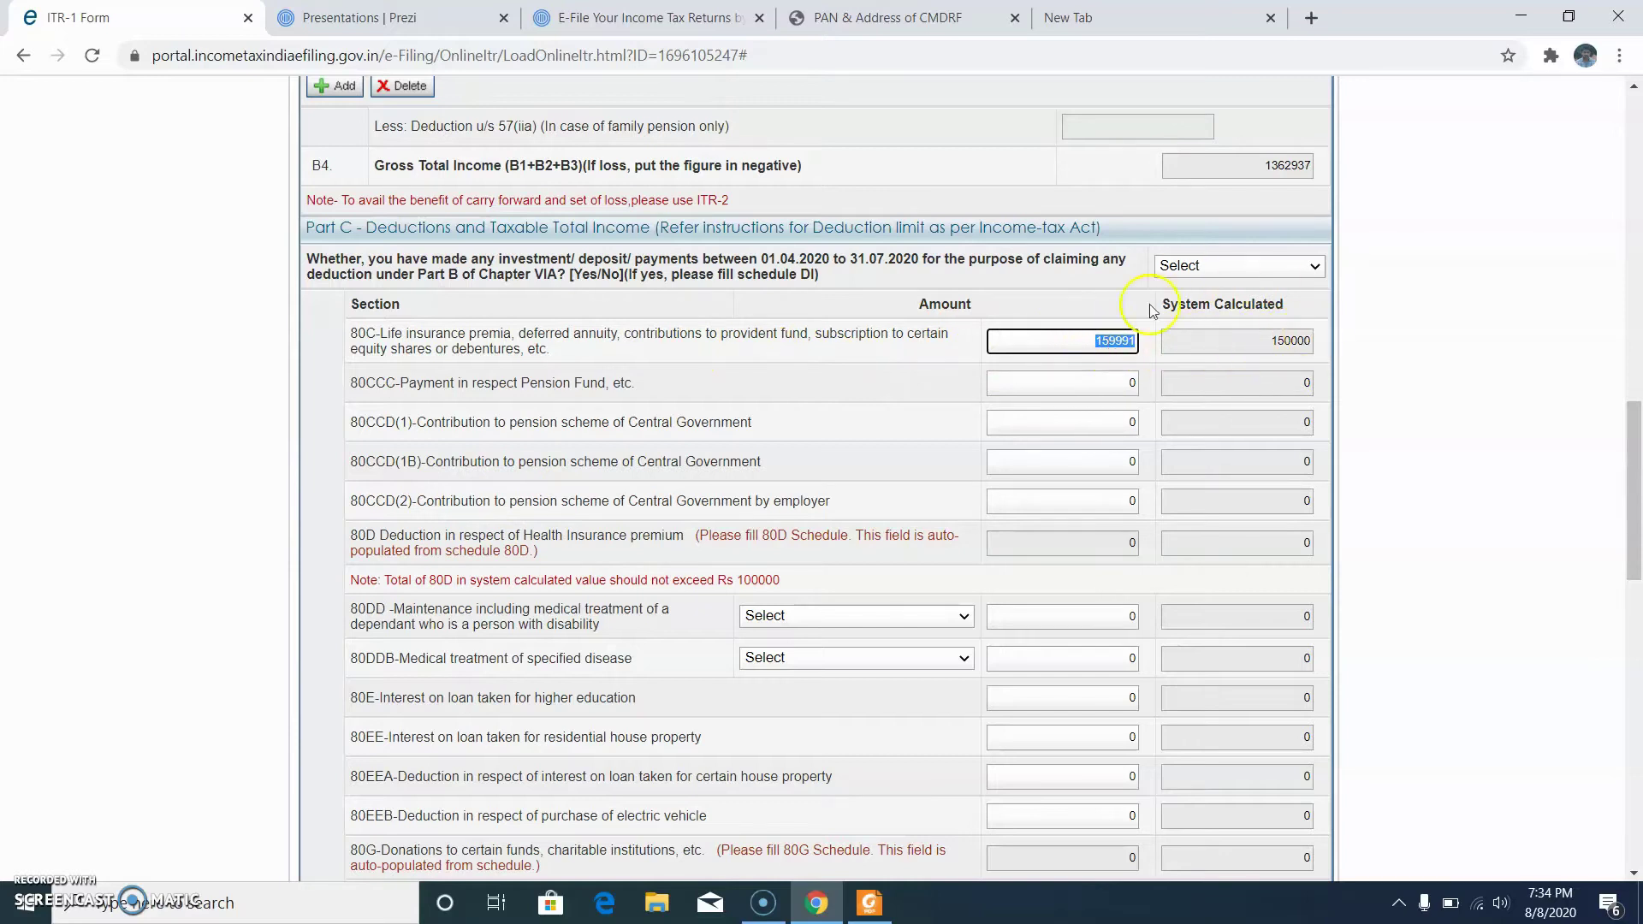
{"action": "left_click", "coordinate": [1289, 340]}
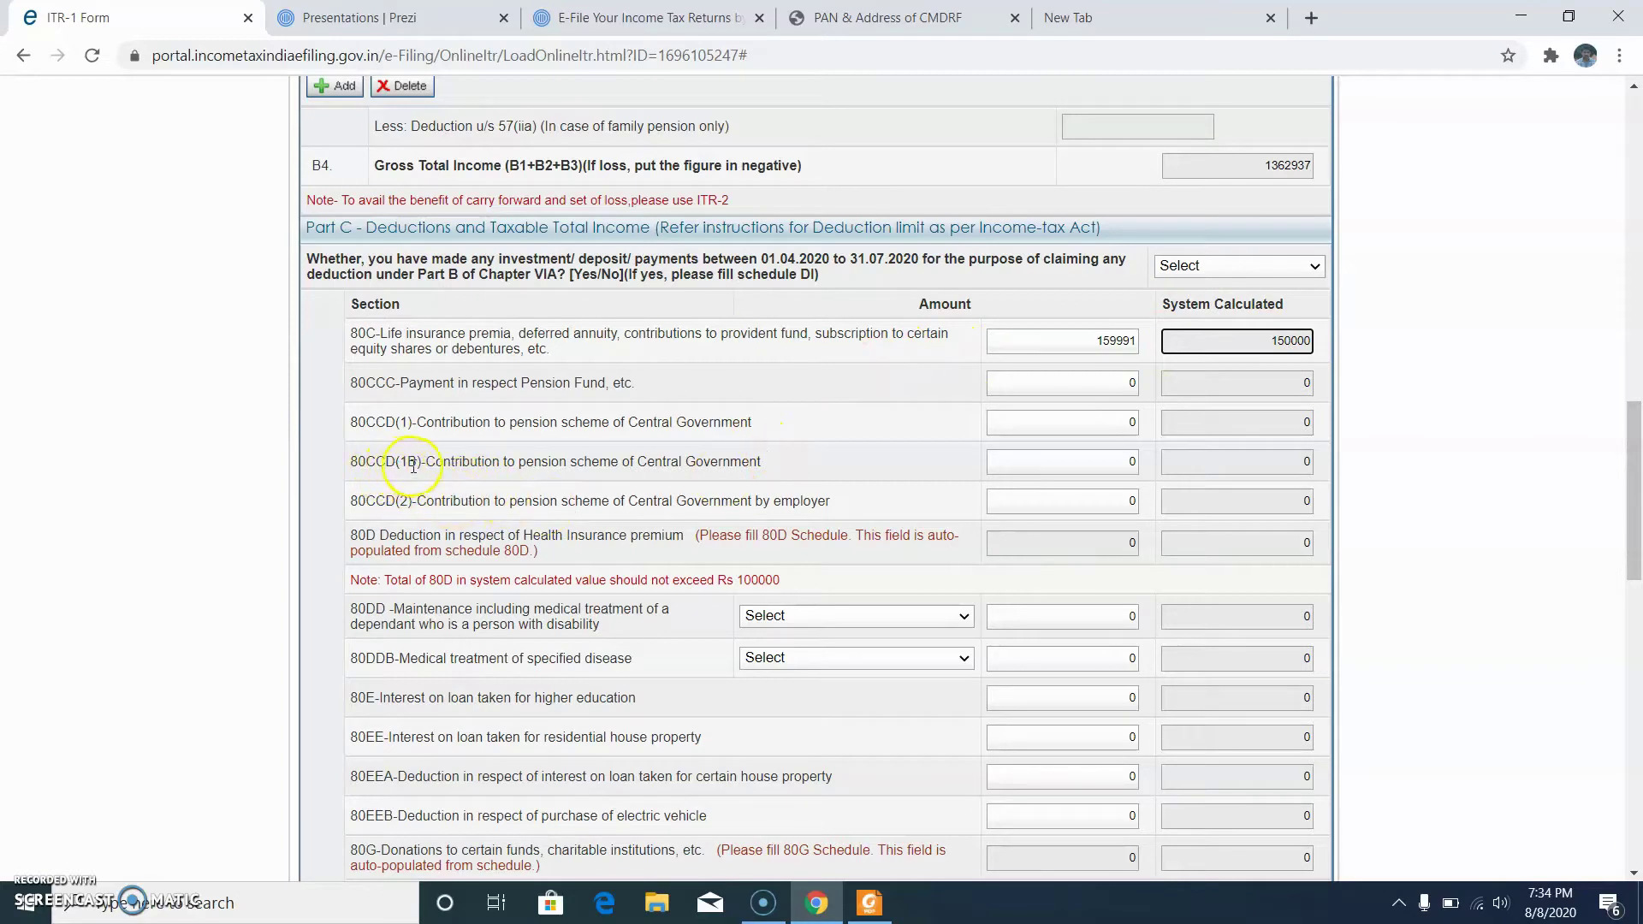
{"action": "left_click", "coordinate": [1050, 462]}
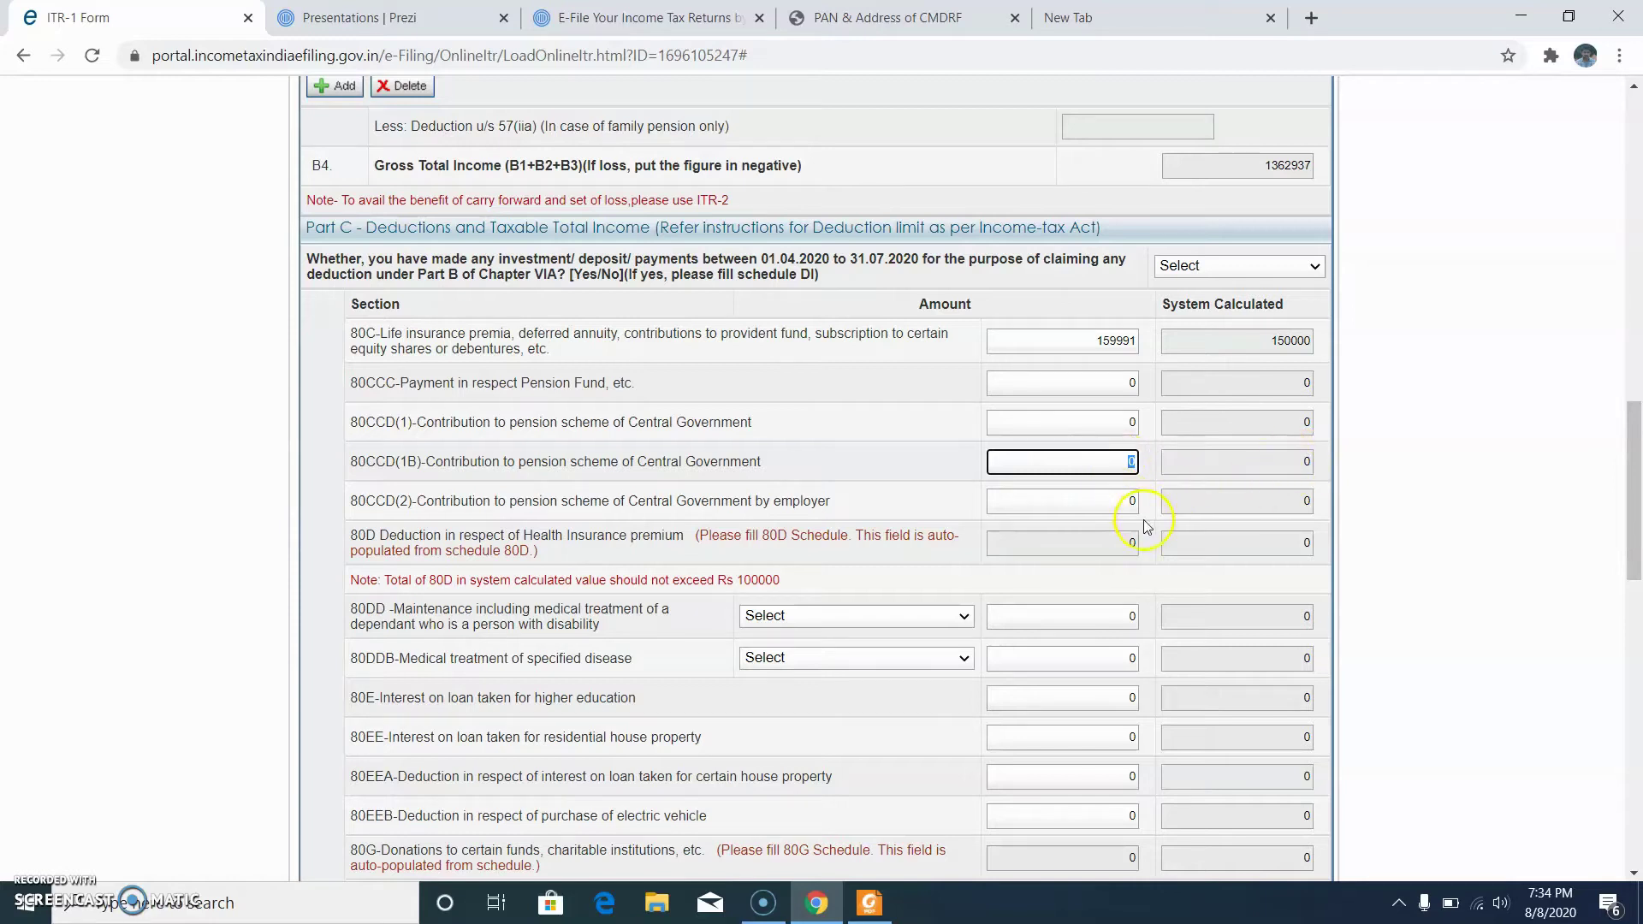
{"action": "scroll", "coordinate": [1114, 501], "scroll_direction": "down", "scroll_amount": 1}
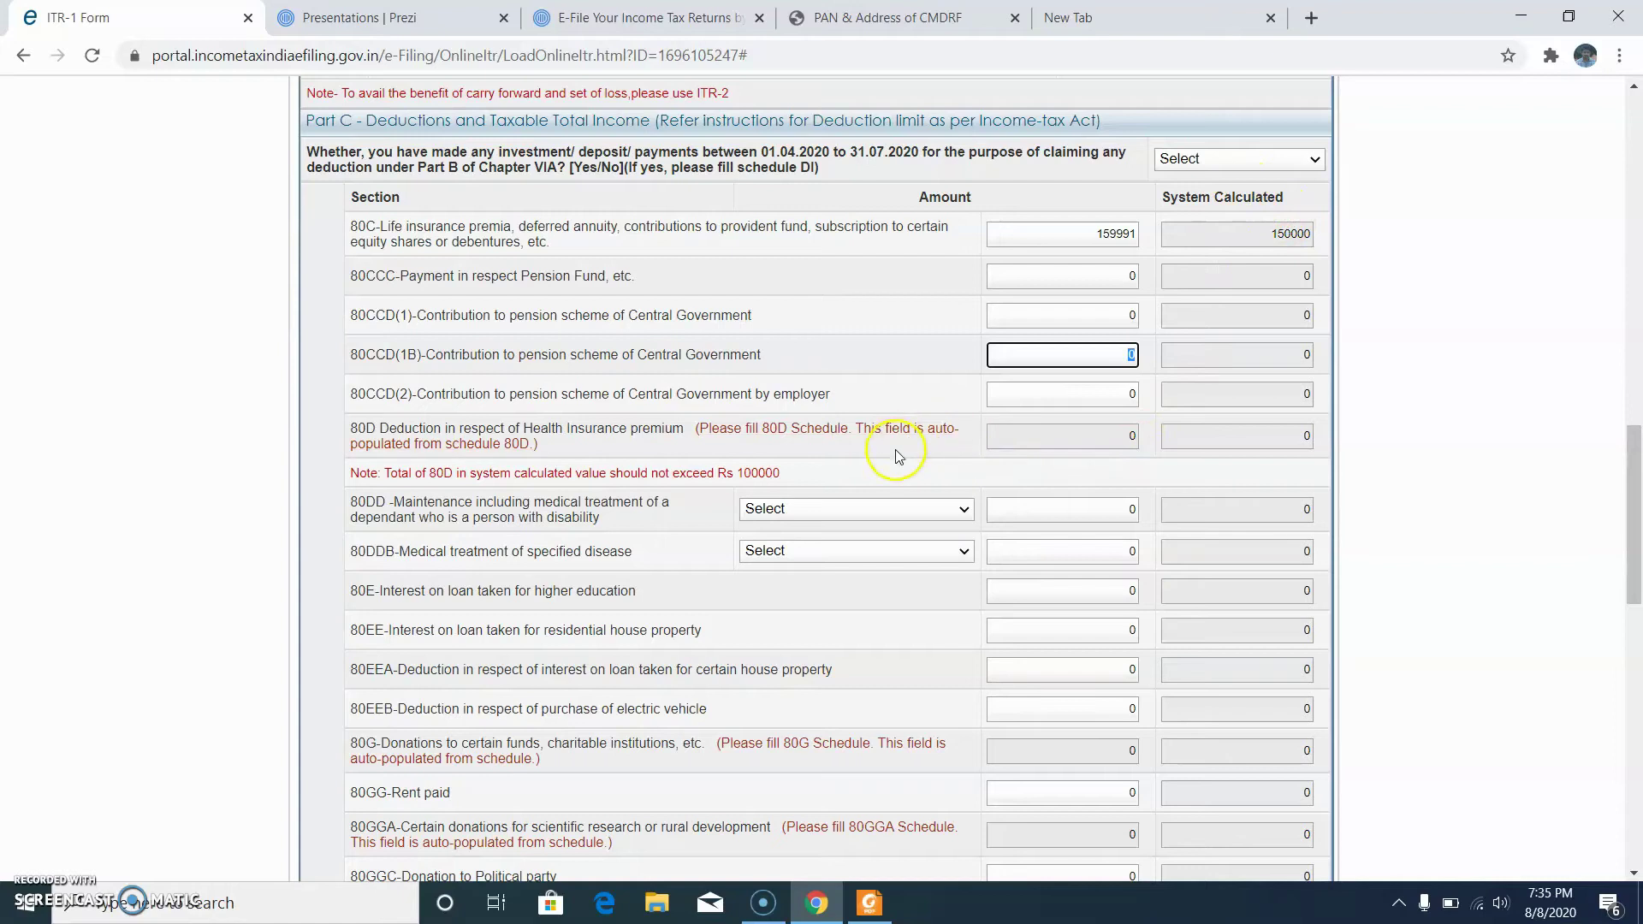
{"action": "scroll", "coordinate": [736, 467], "scroll_direction": "down", "scroll_amount": 1}
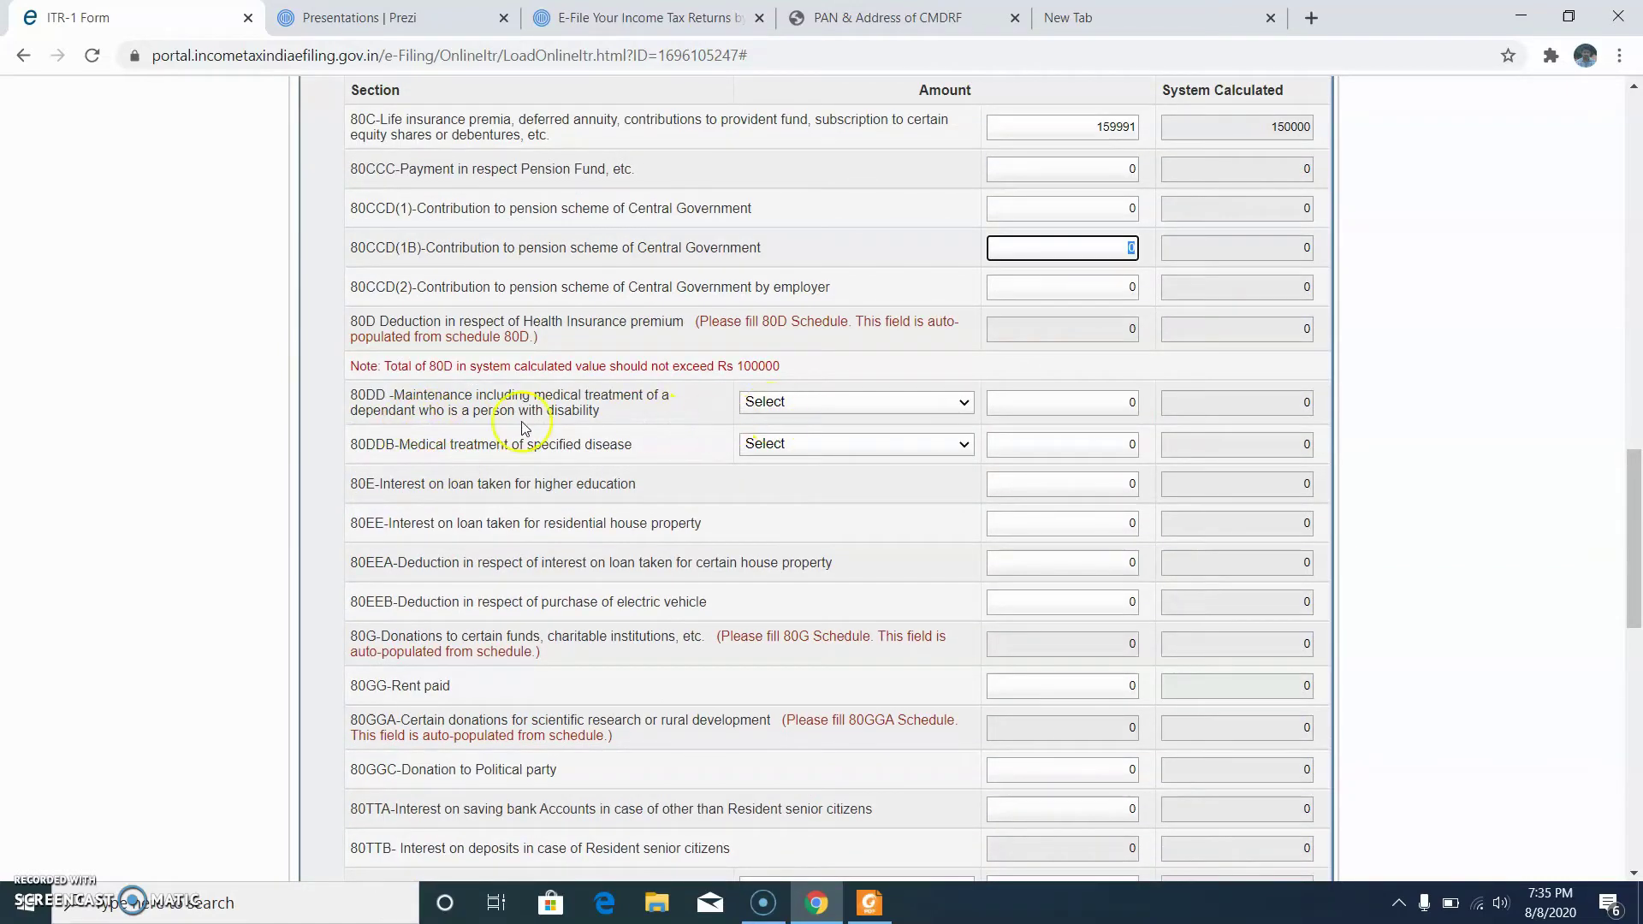
{"action": "scroll", "coordinate": [1203, 387], "scroll_direction": "up", "scroll_amount": 20}
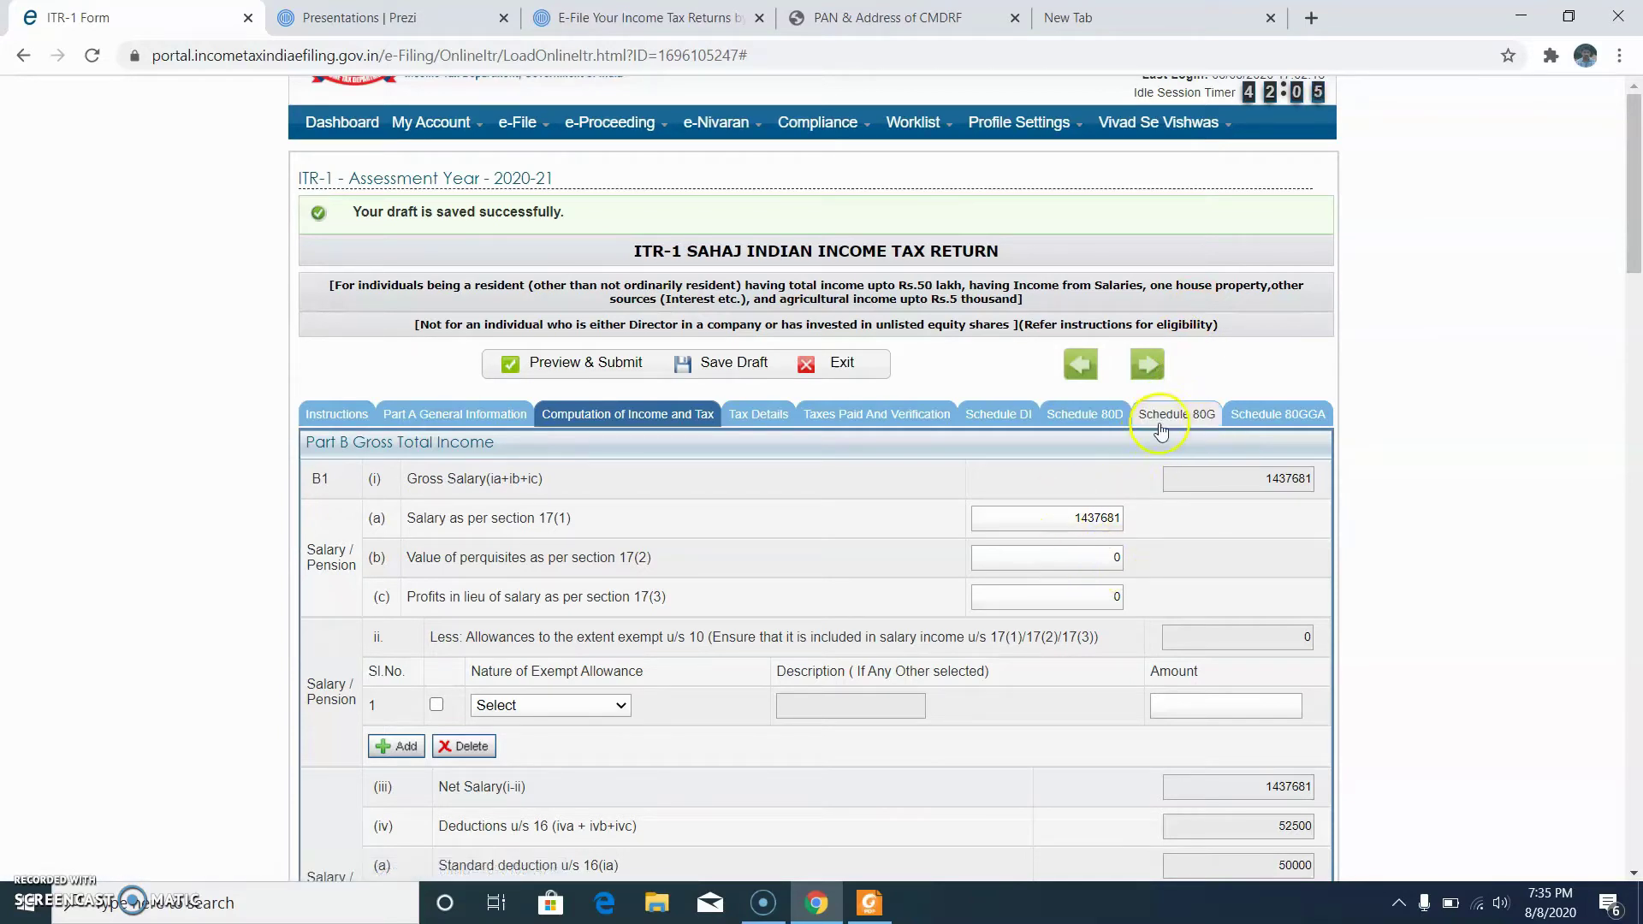
Step: Open Schedule 80G and enter 'Kerala CM' as the donee name in table A
{"action": "scroll", "coordinate": [1142, 445], "scroll_direction": "down", "scroll_amount": 3}
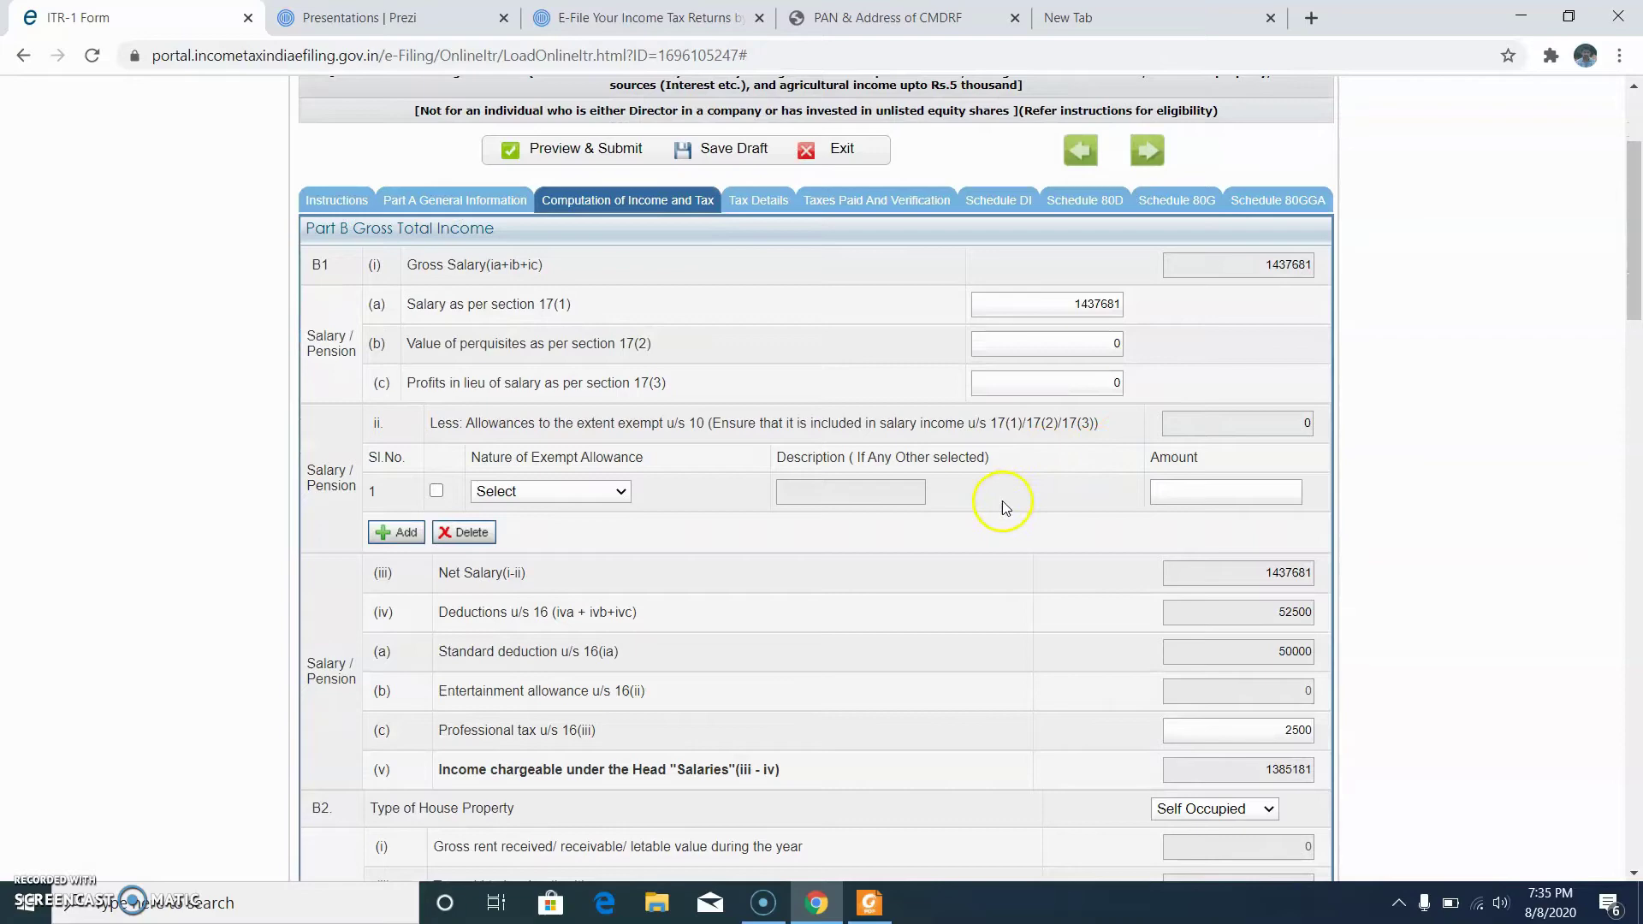
{"action": "scroll", "coordinate": [1005, 506], "scroll_direction": "down", "scroll_amount": 15}
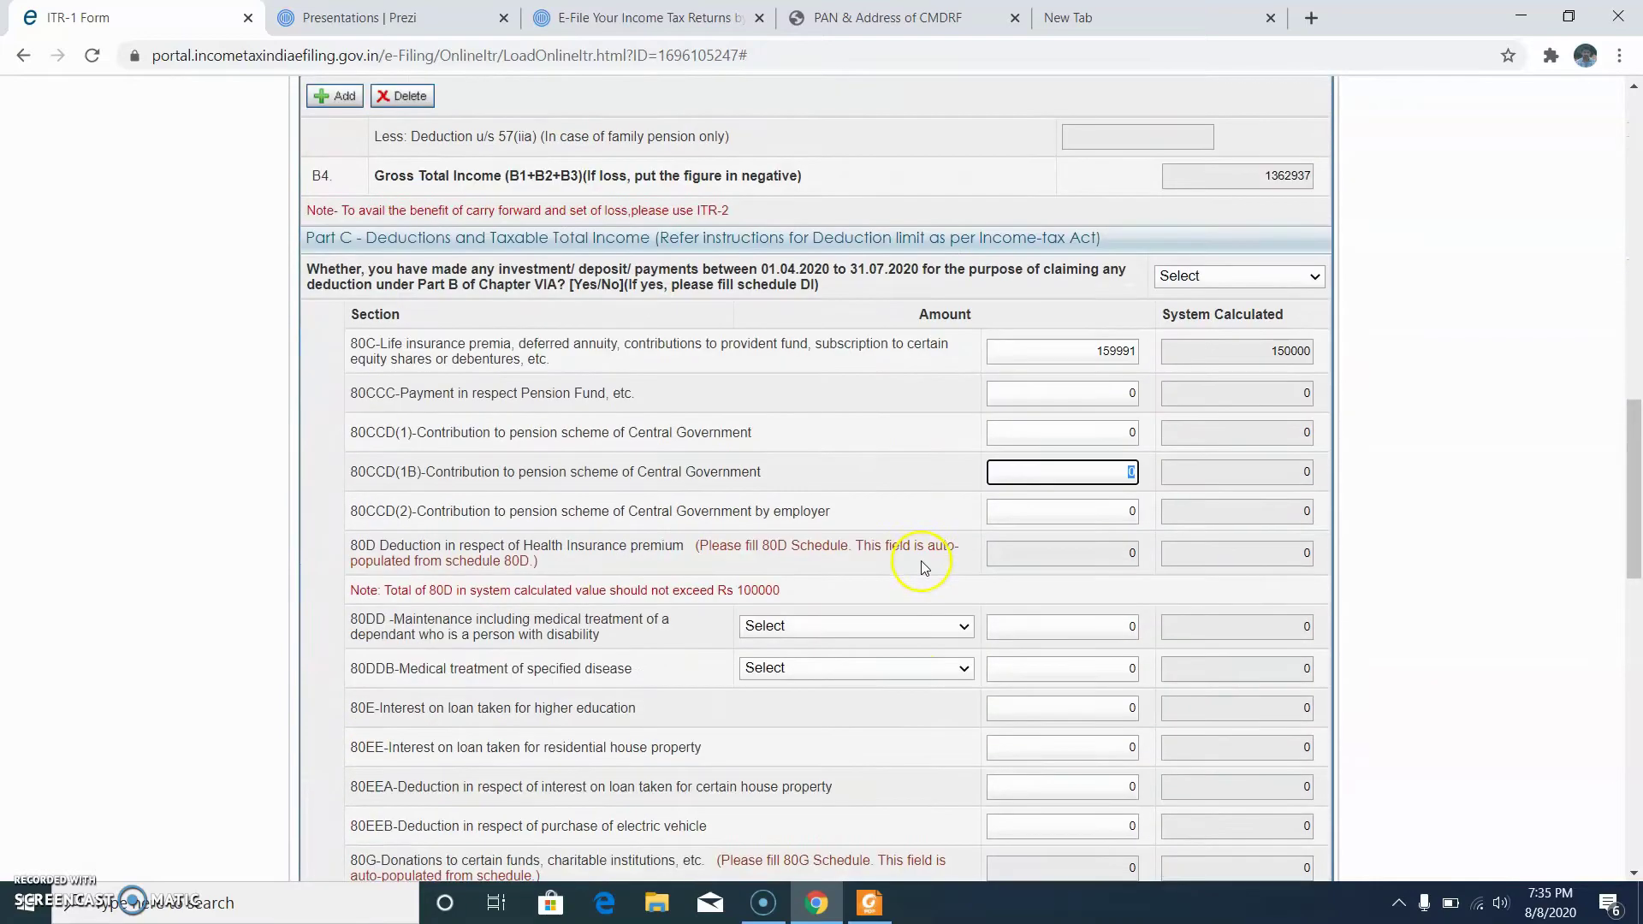
{"action": "scroll", "coordinate": [923, 567], "scroll_direction": "down", "scroll_amount": 4}
{"action": "scroll", "coordinate": [972, 447], "scroll_direction": "up", "scroll_amount": 12}
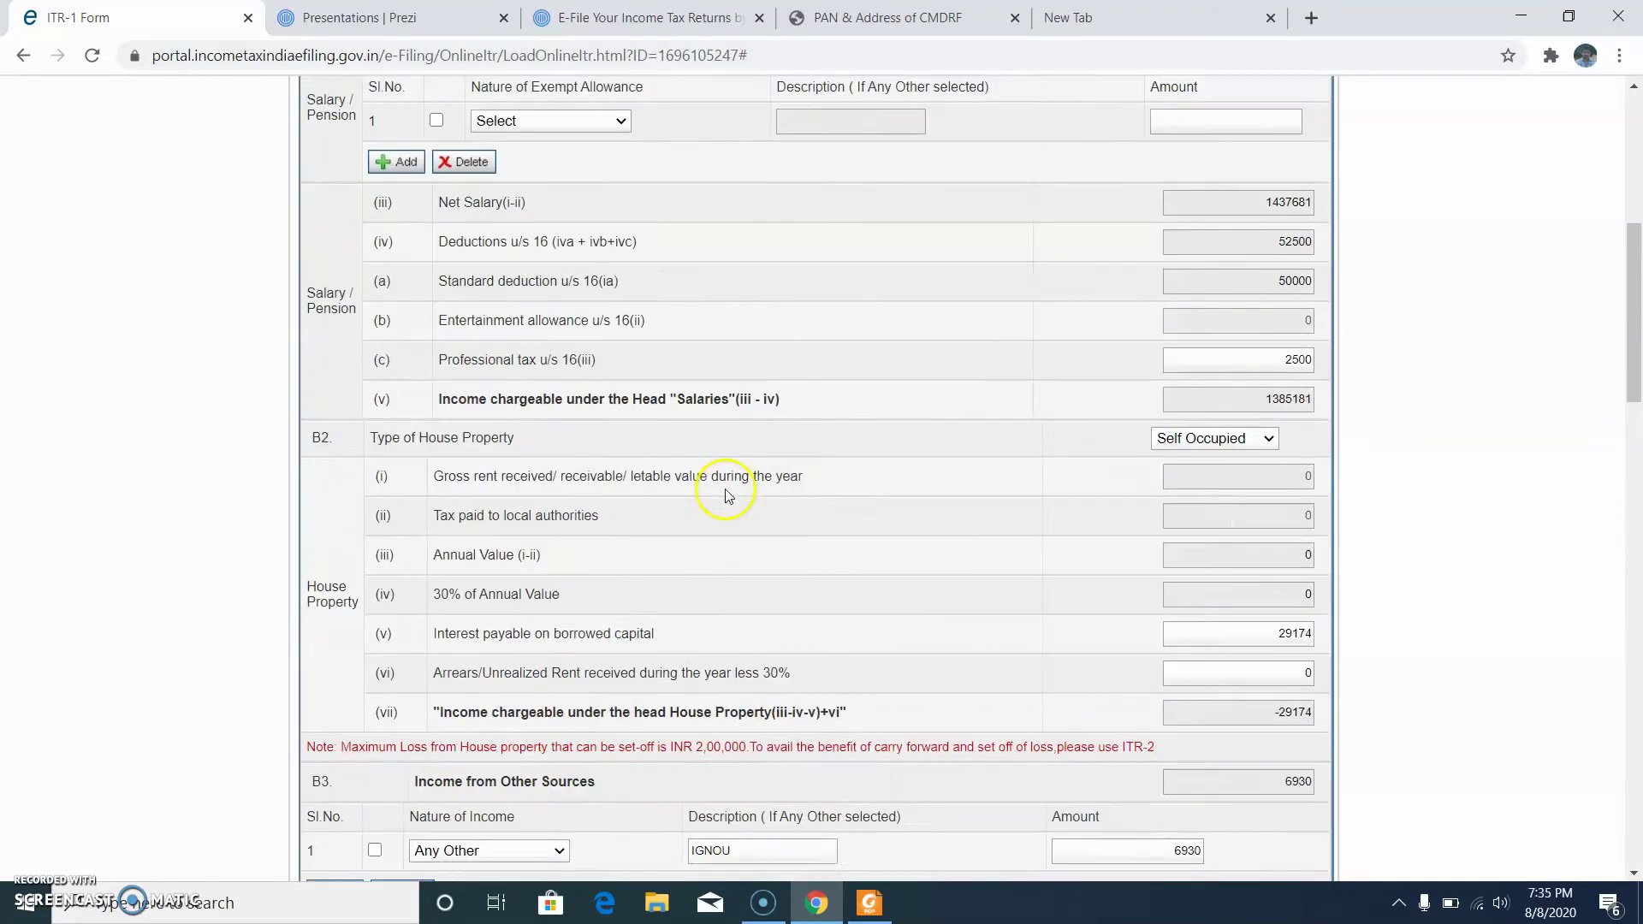
{"action": "scroll", "coordinate": [726, 490], "scroll_direction": "up", "scroll_amount": 10}
{"action": "left_click", "coordinate": [1169, 414]}
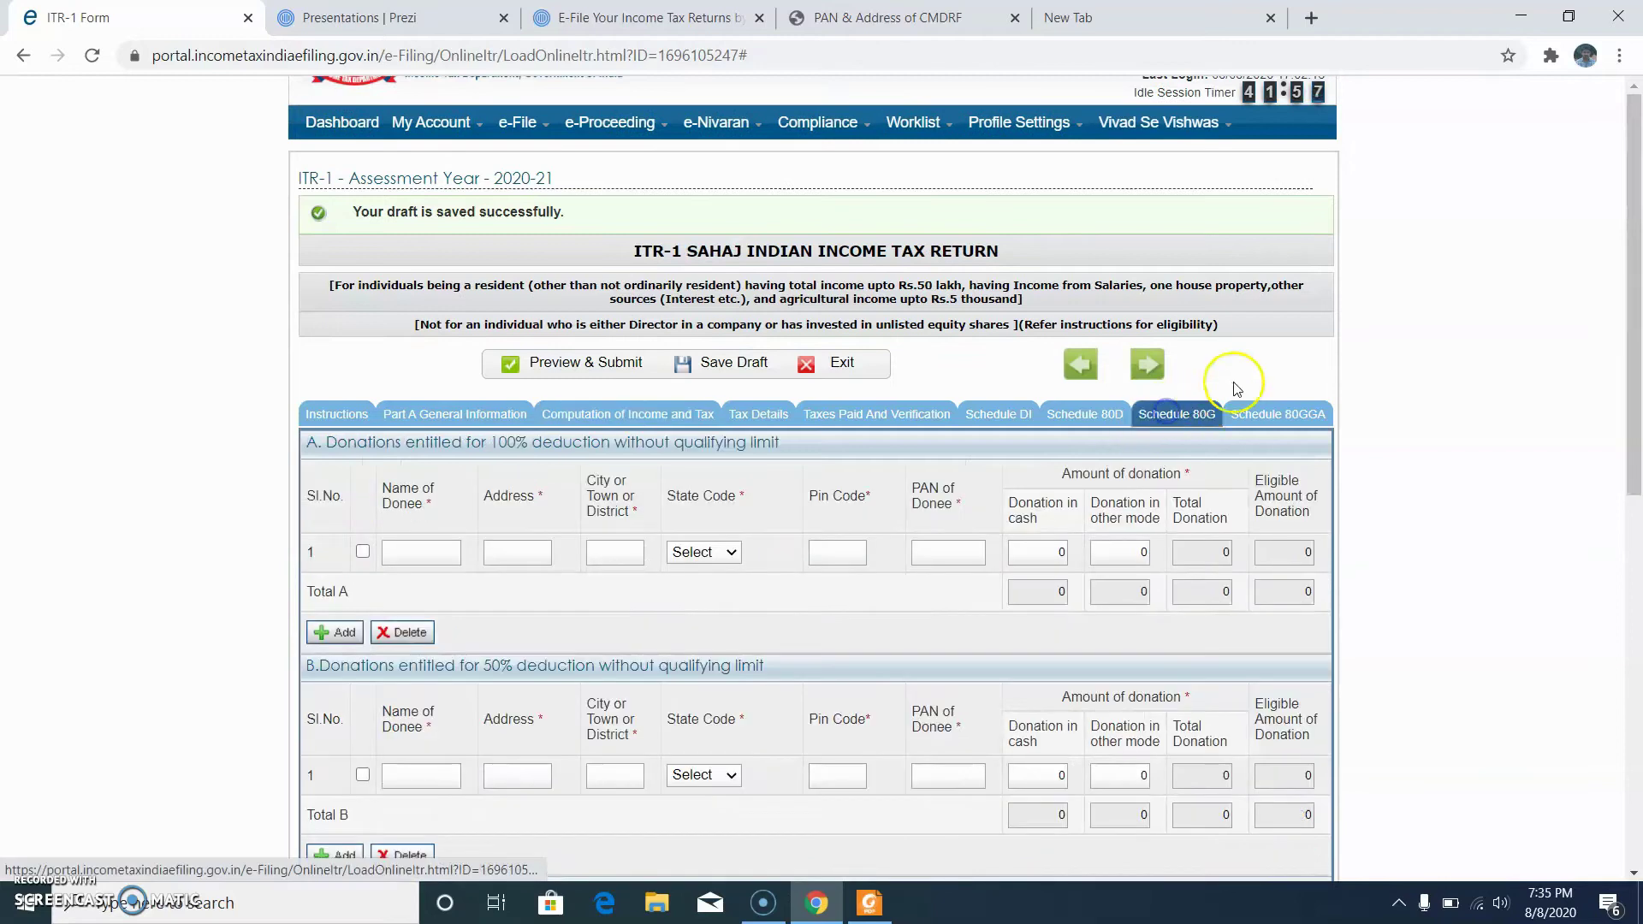
{"action": "scroll", "coordinate": [576, 505], "scroll_direction": "down", "scroll_amount": 3}
{"action": "scroll", "coordinate": [598, 504], "scroll_direction": "up", "scroll_amount": 1}
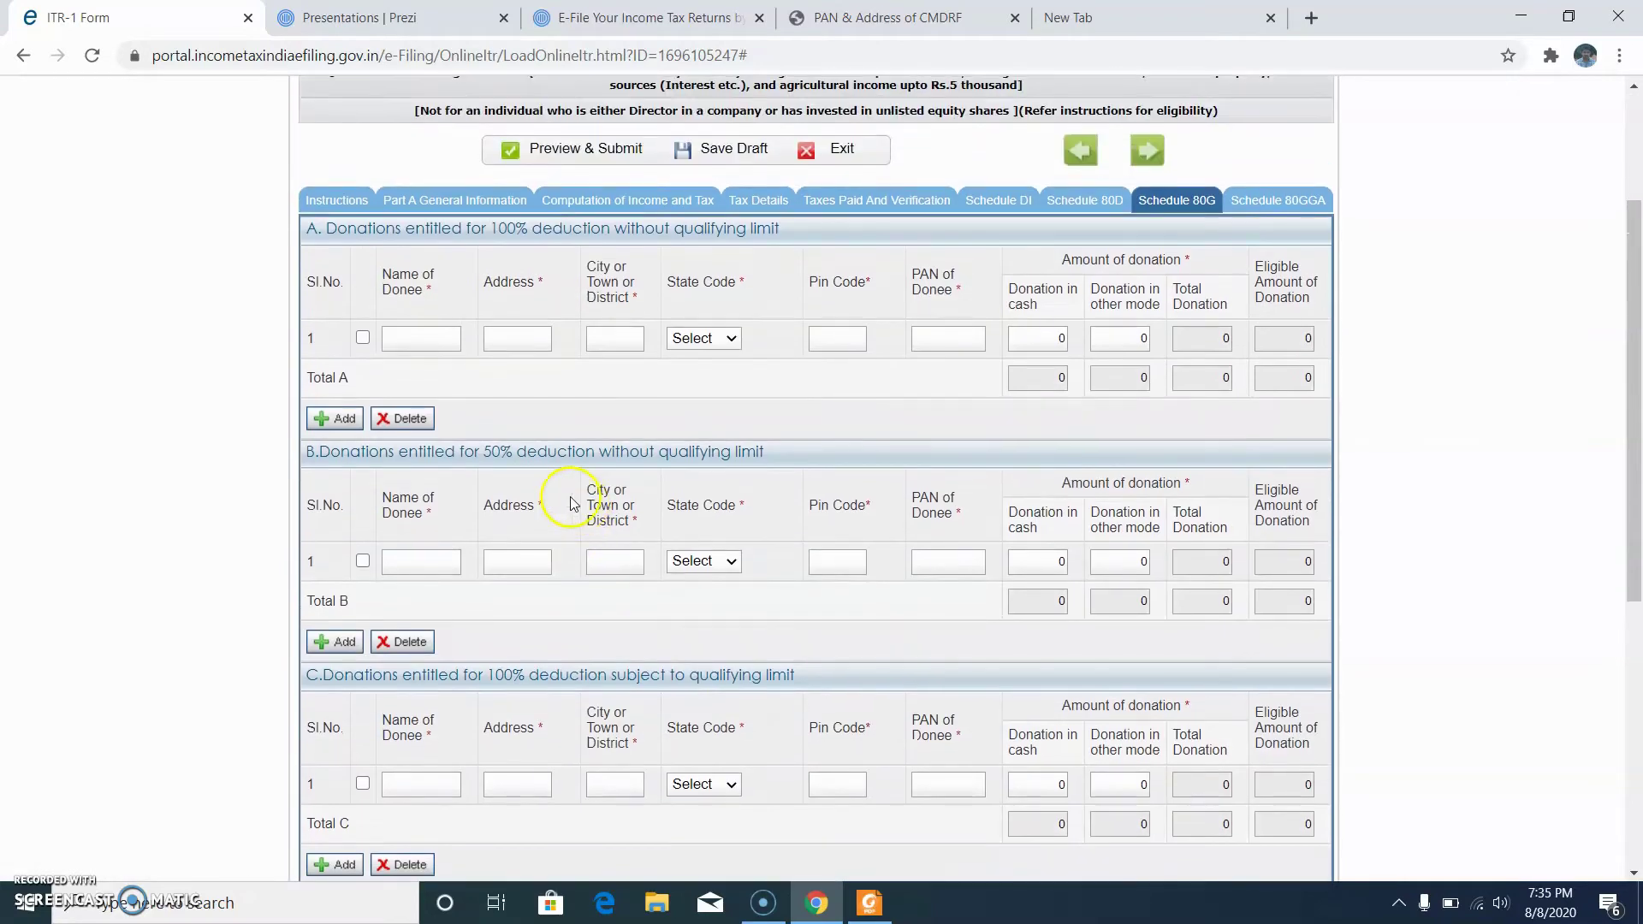
{"action": "left_click", "coordinate": [425, 338]}
{"action": "type", "text": "Kerala CMRDF"}
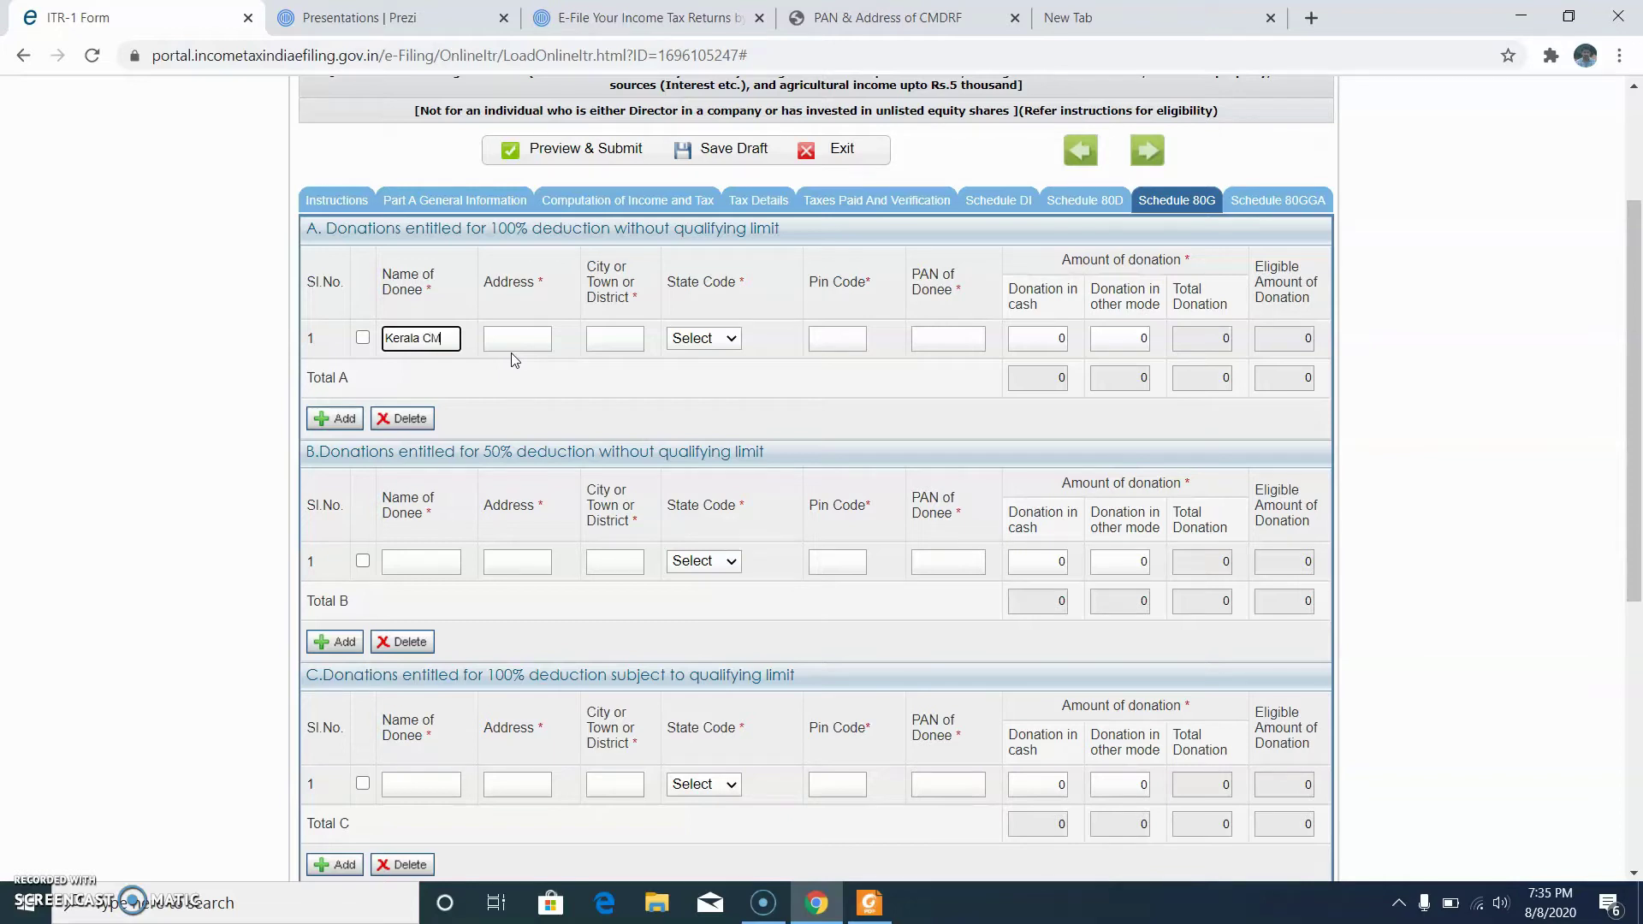
Step: Fill the donee address and city Thiruvananthapuram, and choose KERALA as the state
{"action": "left_click", "coordinate": [512, 348]}
{"action": "left_click", "coordinate": [617, 338]}
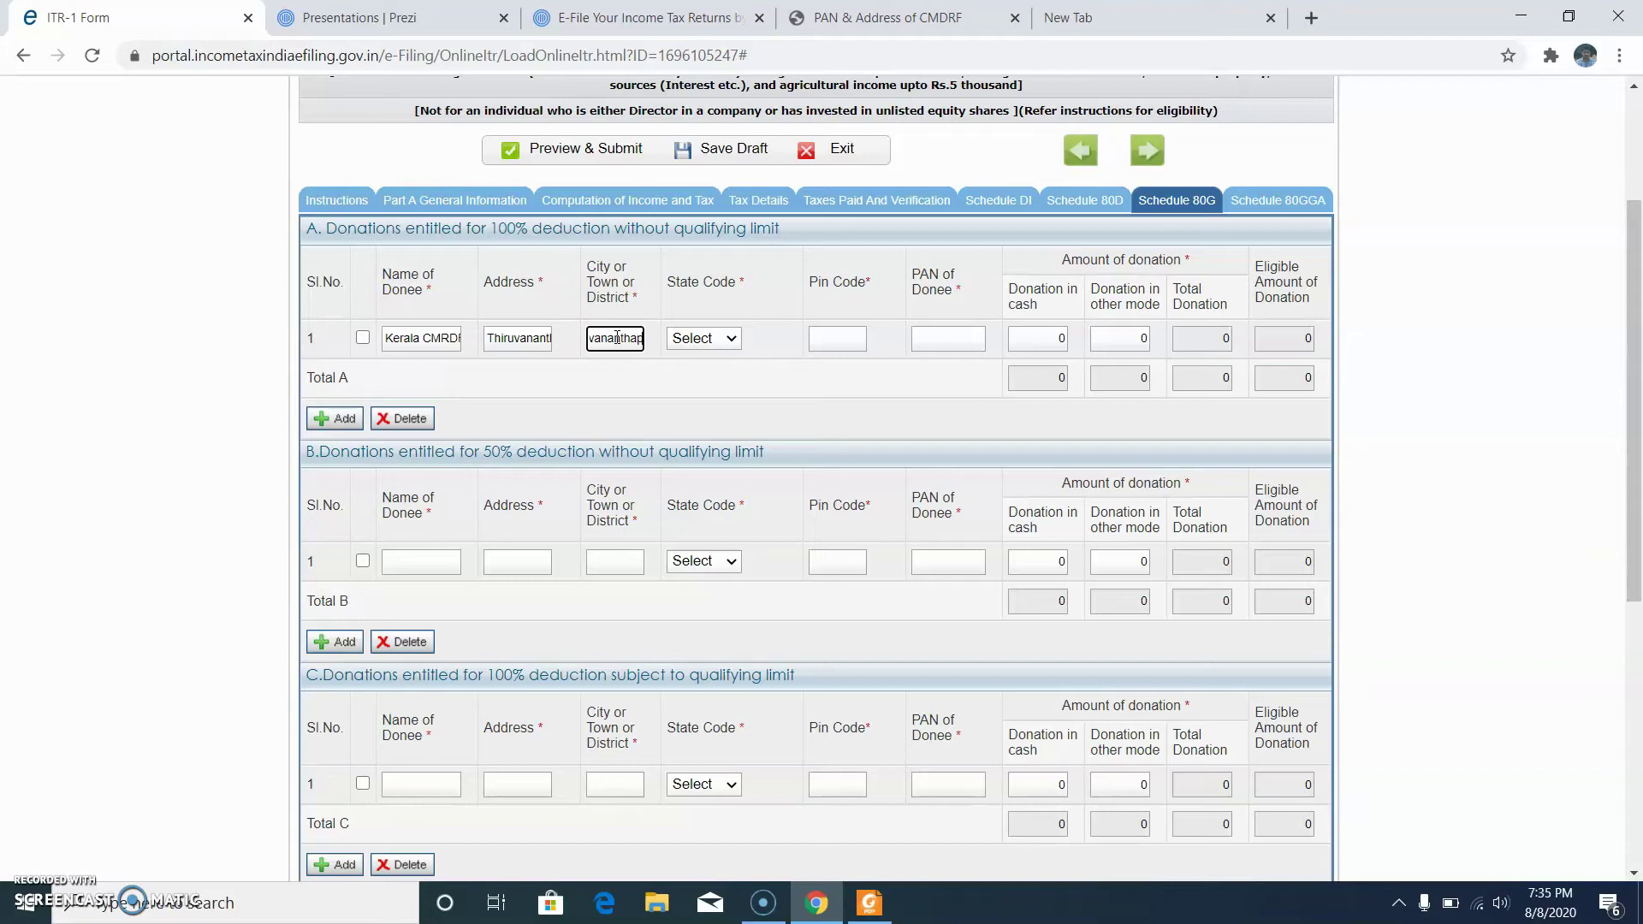
{"action": "type", "text": "Thiruvananthapuram"}
{"action": "left_click", "coordinate": [684, 342]}
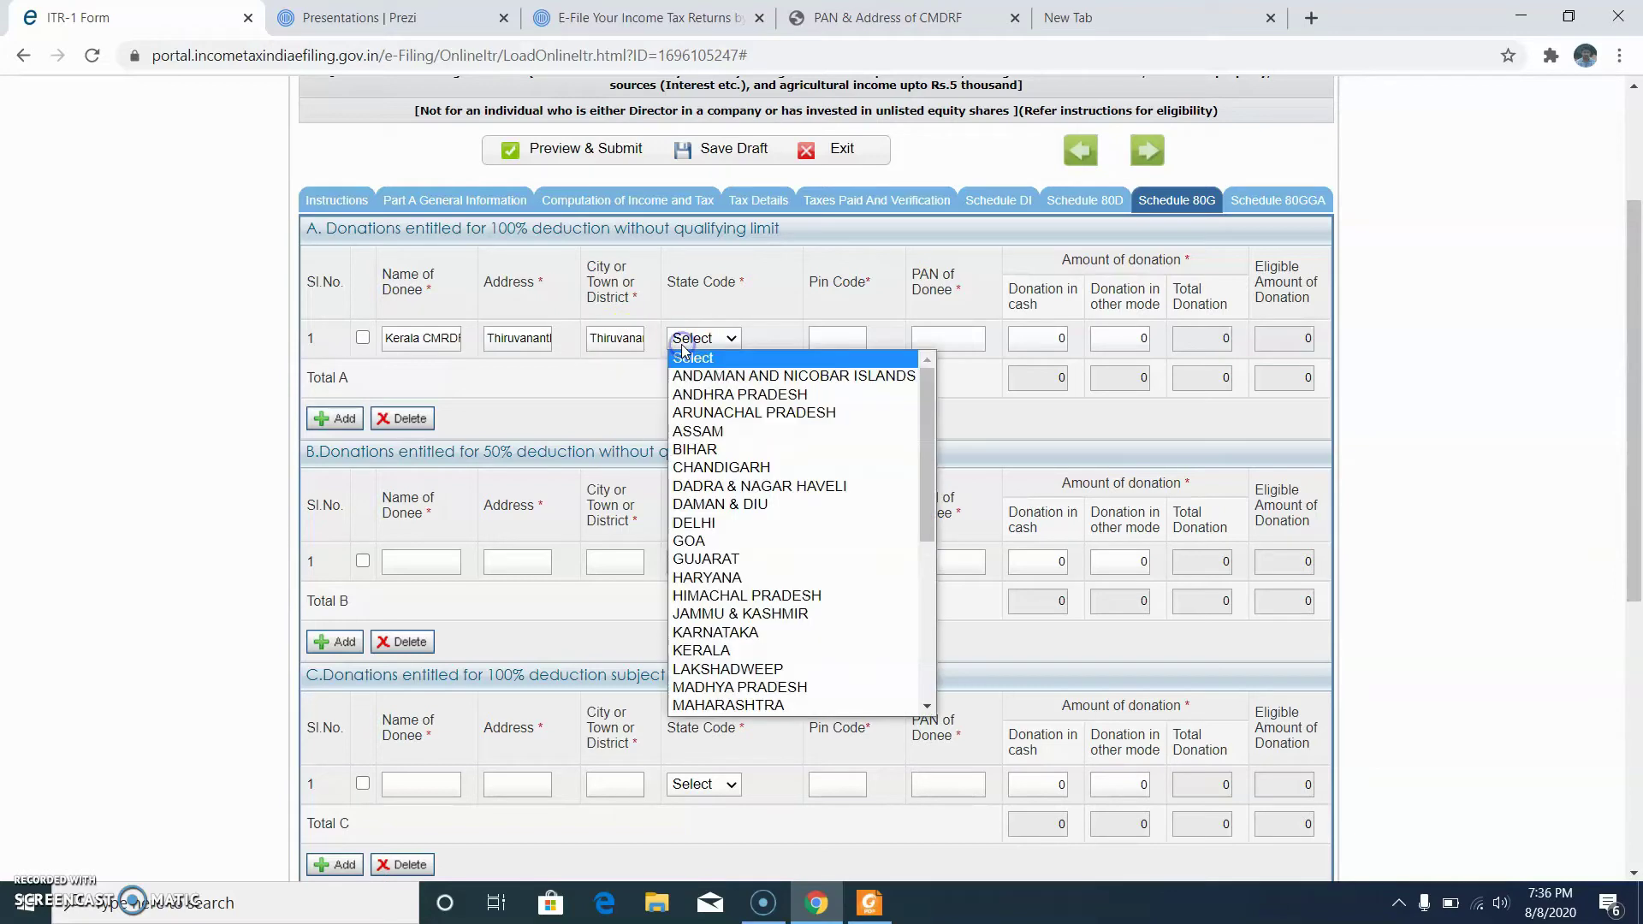
{"action": "left_click", "coordinate": [739, 647]}
{"action": "left_click", "coordinate": [848, 346]}
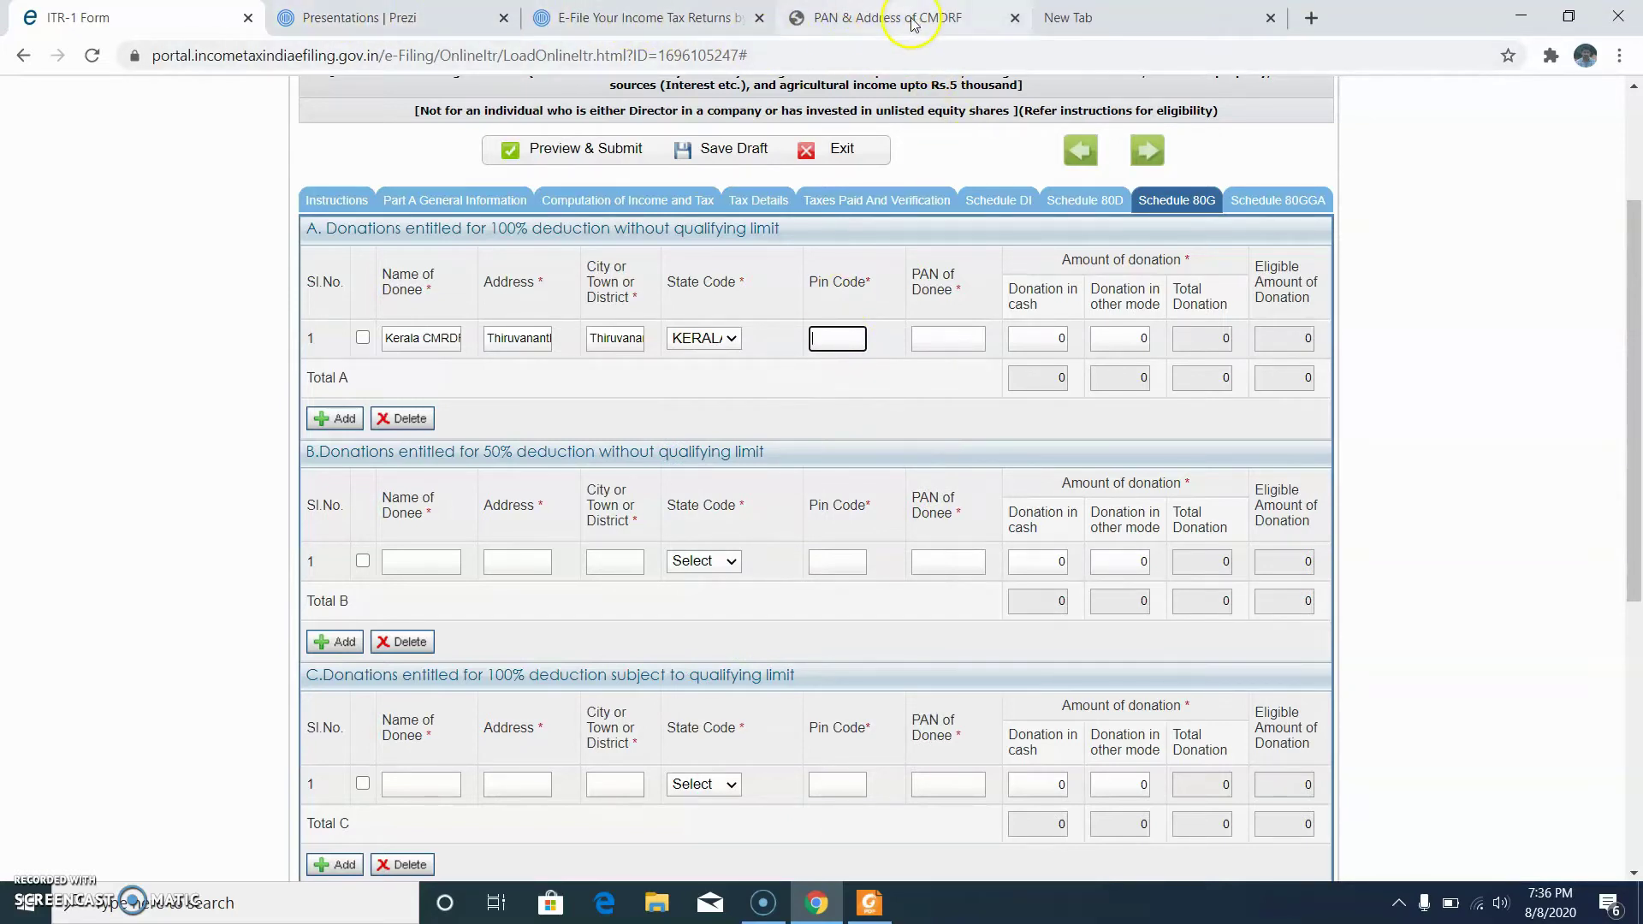
Step: Copy pin code 695001 from the CMDRF article into the donee row, then look up the fund's PAN
{"action": "left_click", "coordinate": [914, 23]}
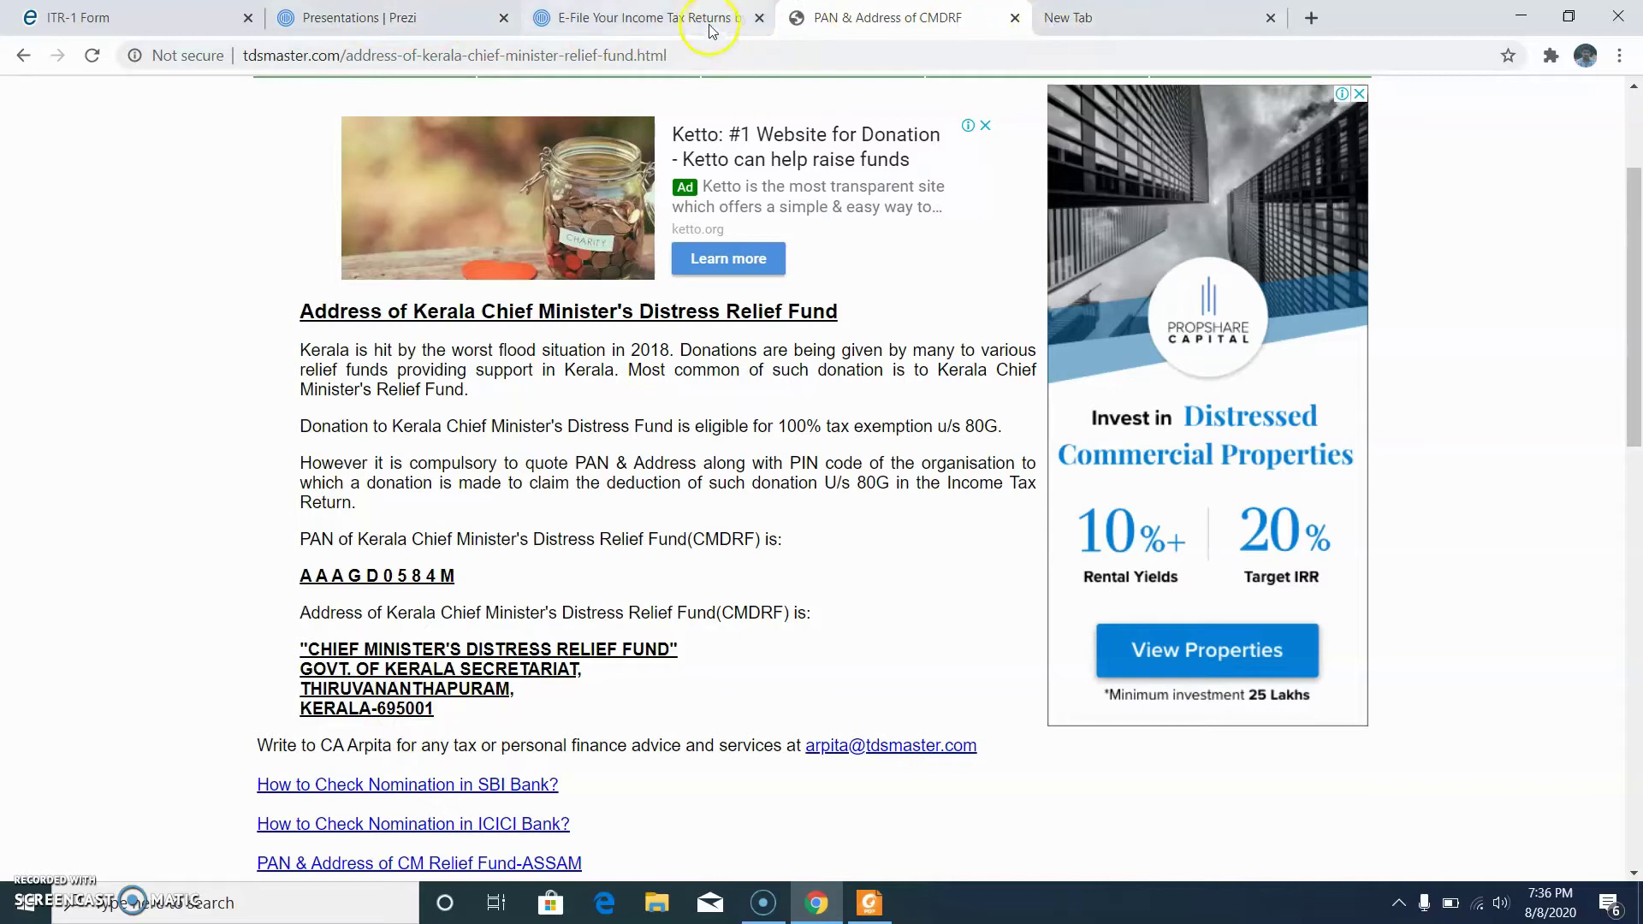
{"action": "left_click", "coordinate": [145, 26]}
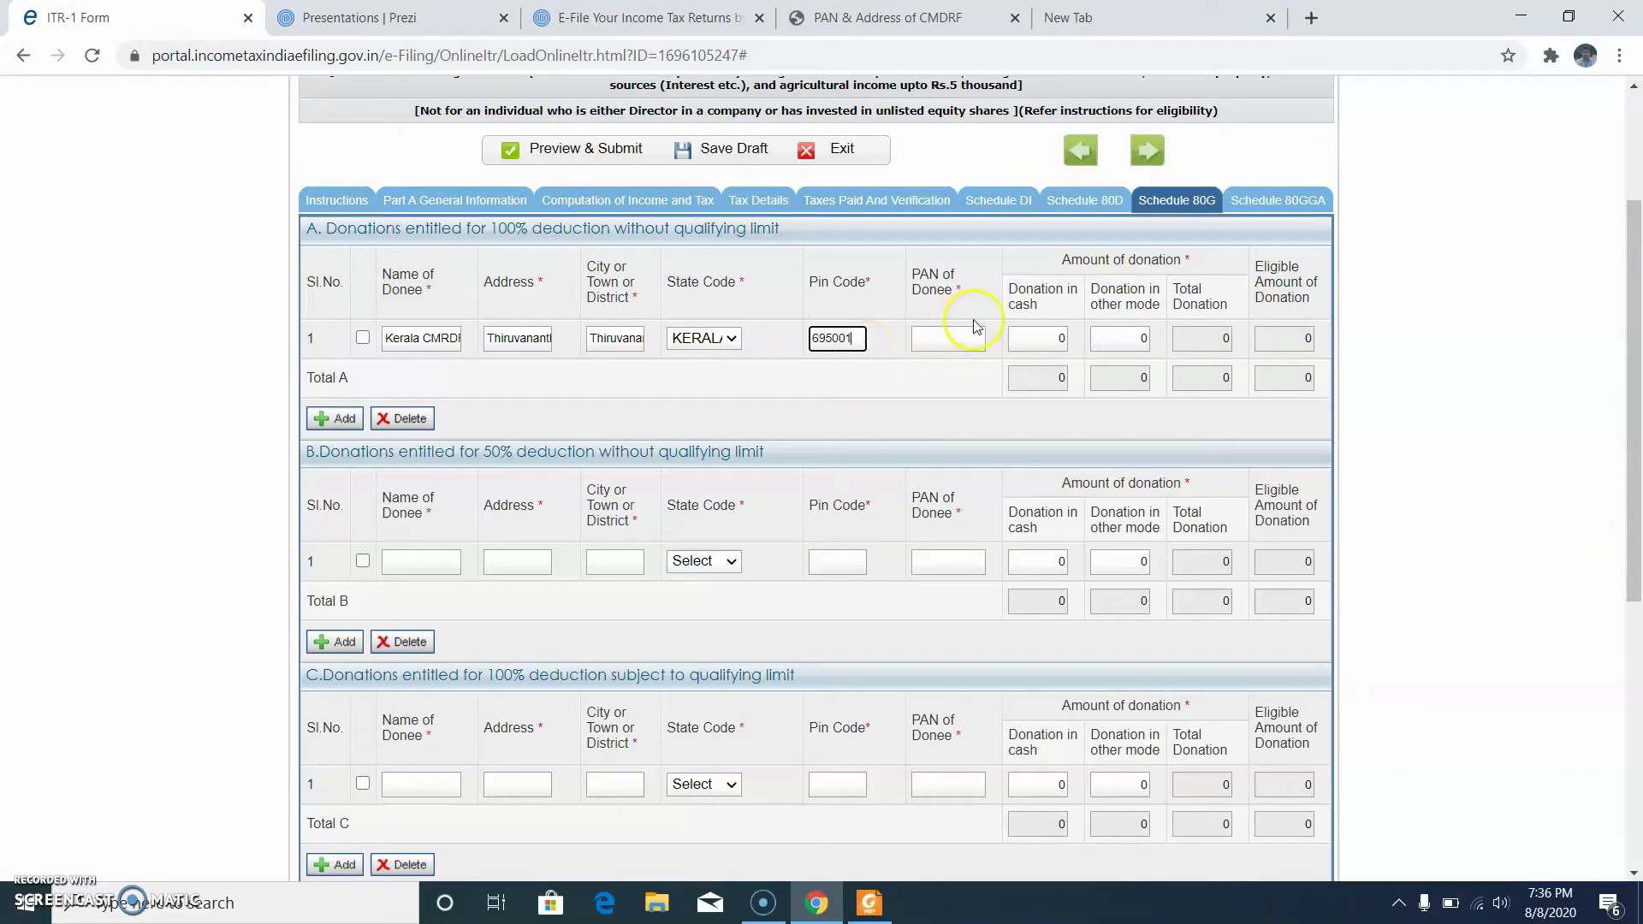
{"action": "left_click", "coordinate": [946, 338]}
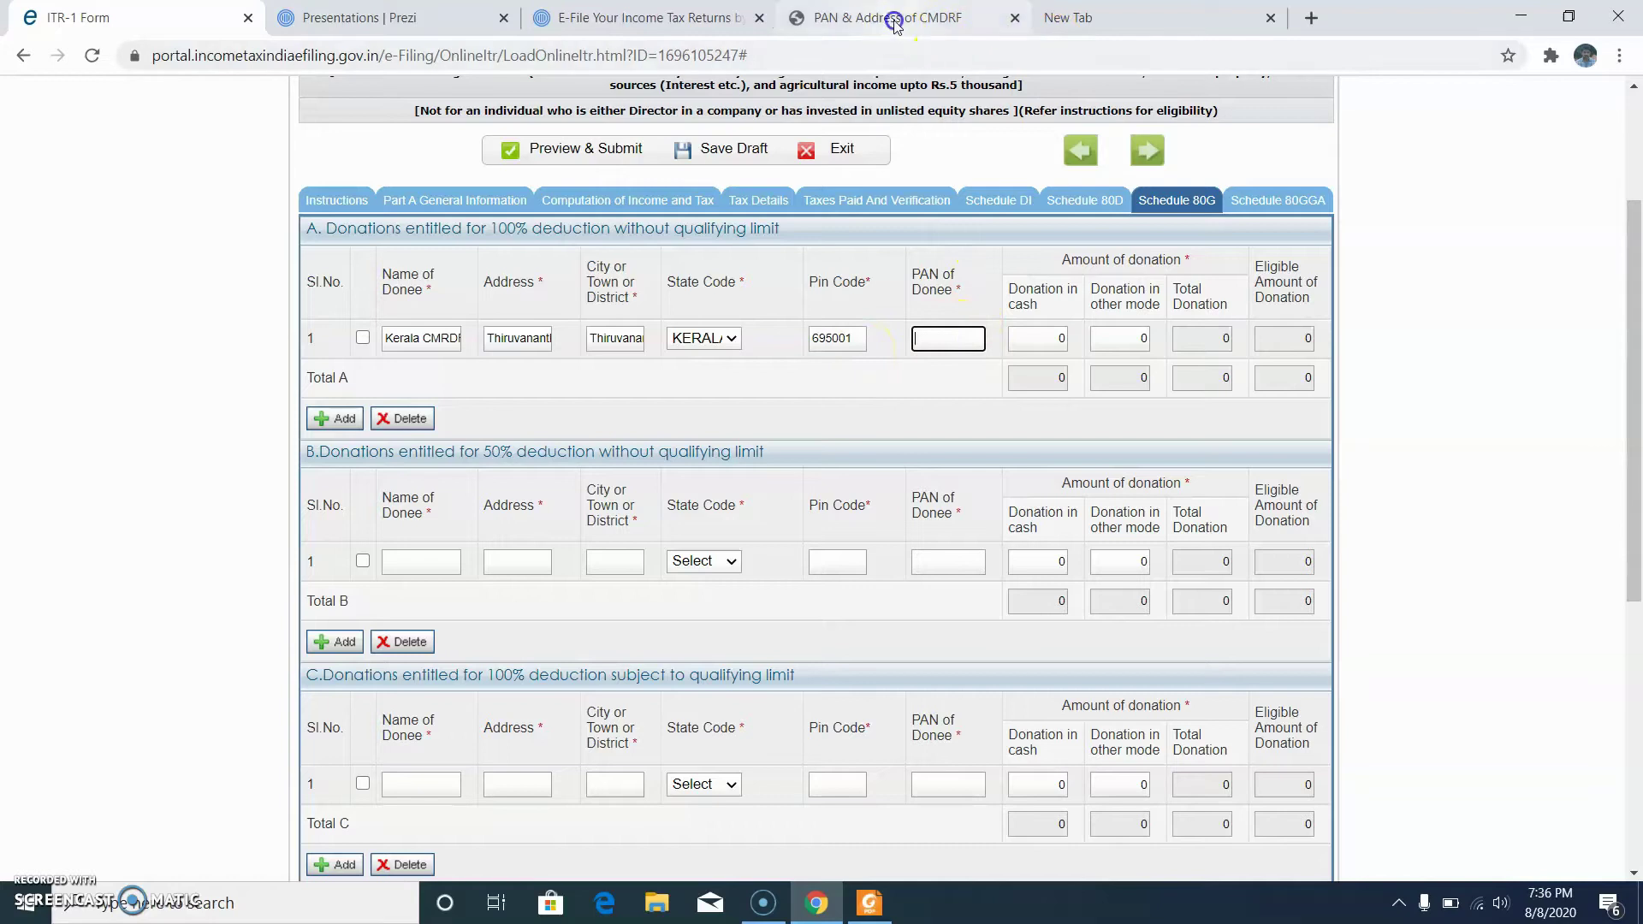
{"action": "left_click", "coordinate": [895, 24]}
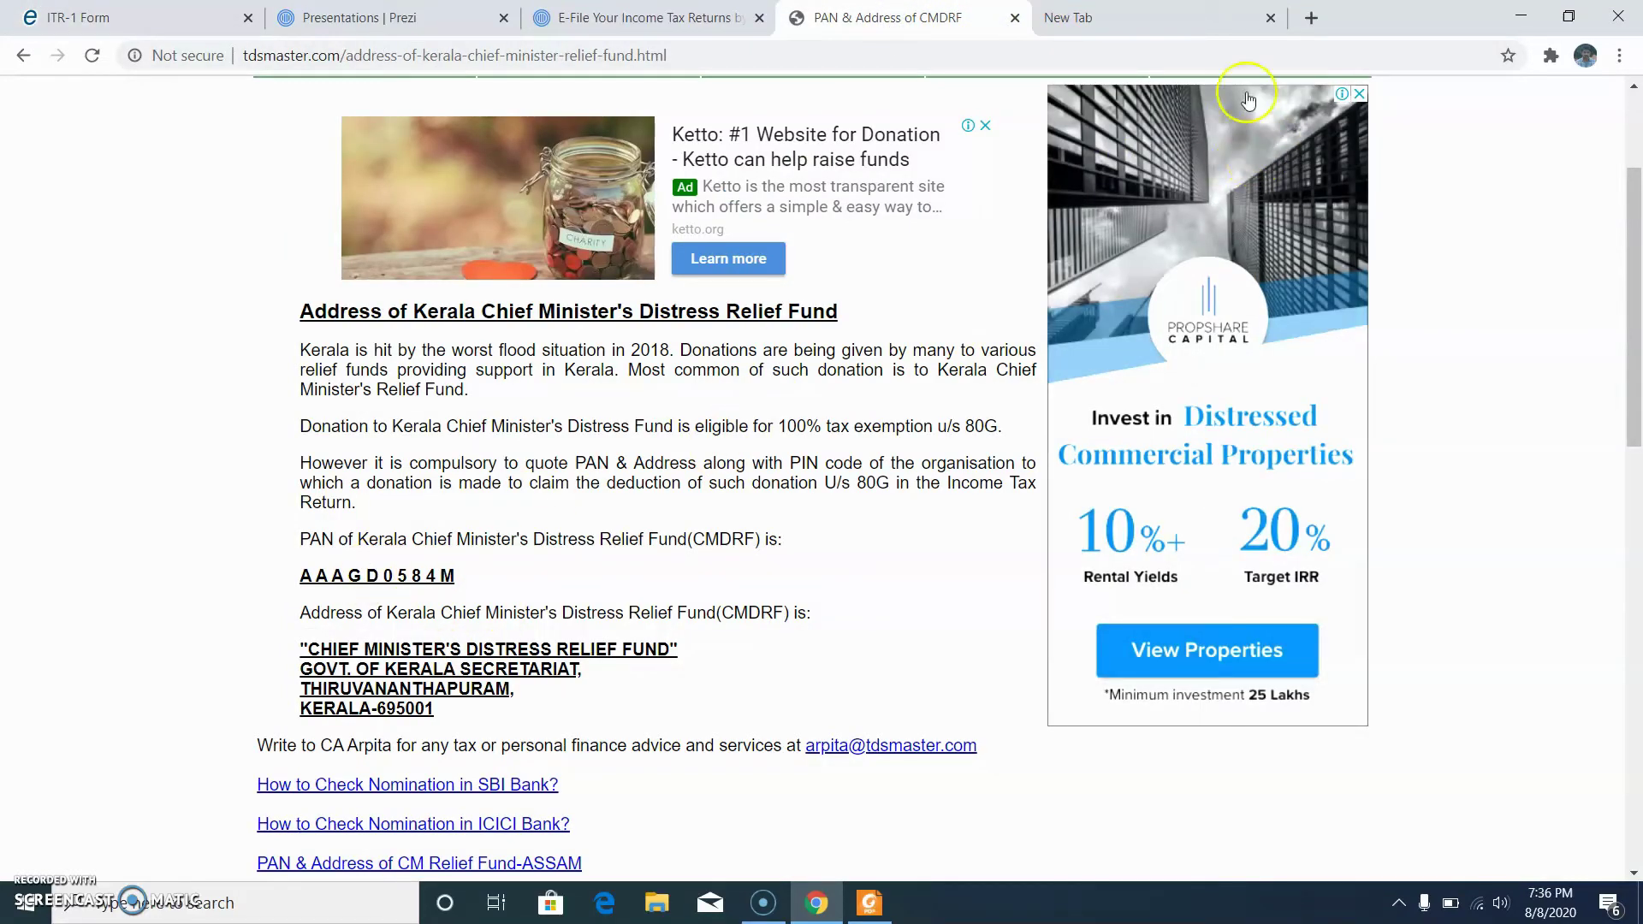
{"action": "left_click", "coordinate": [102, 17]}
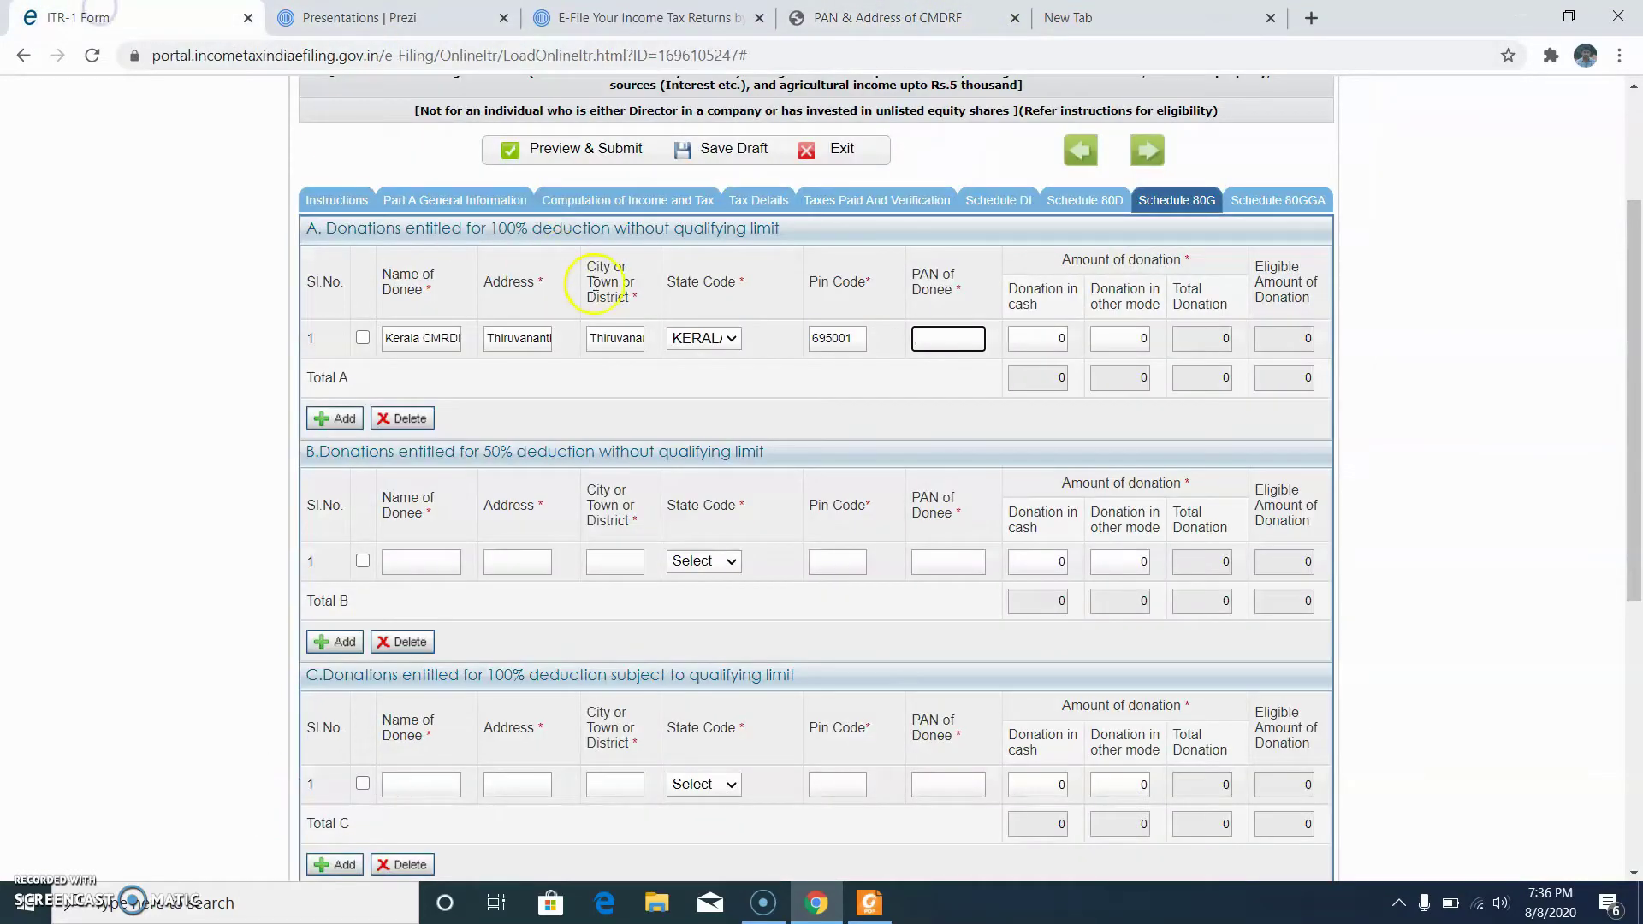
Step: Paste the relief fund's PAN into PAN of Donee, then return to the CMDRF article
{"action": "type", "text": "AAA"}
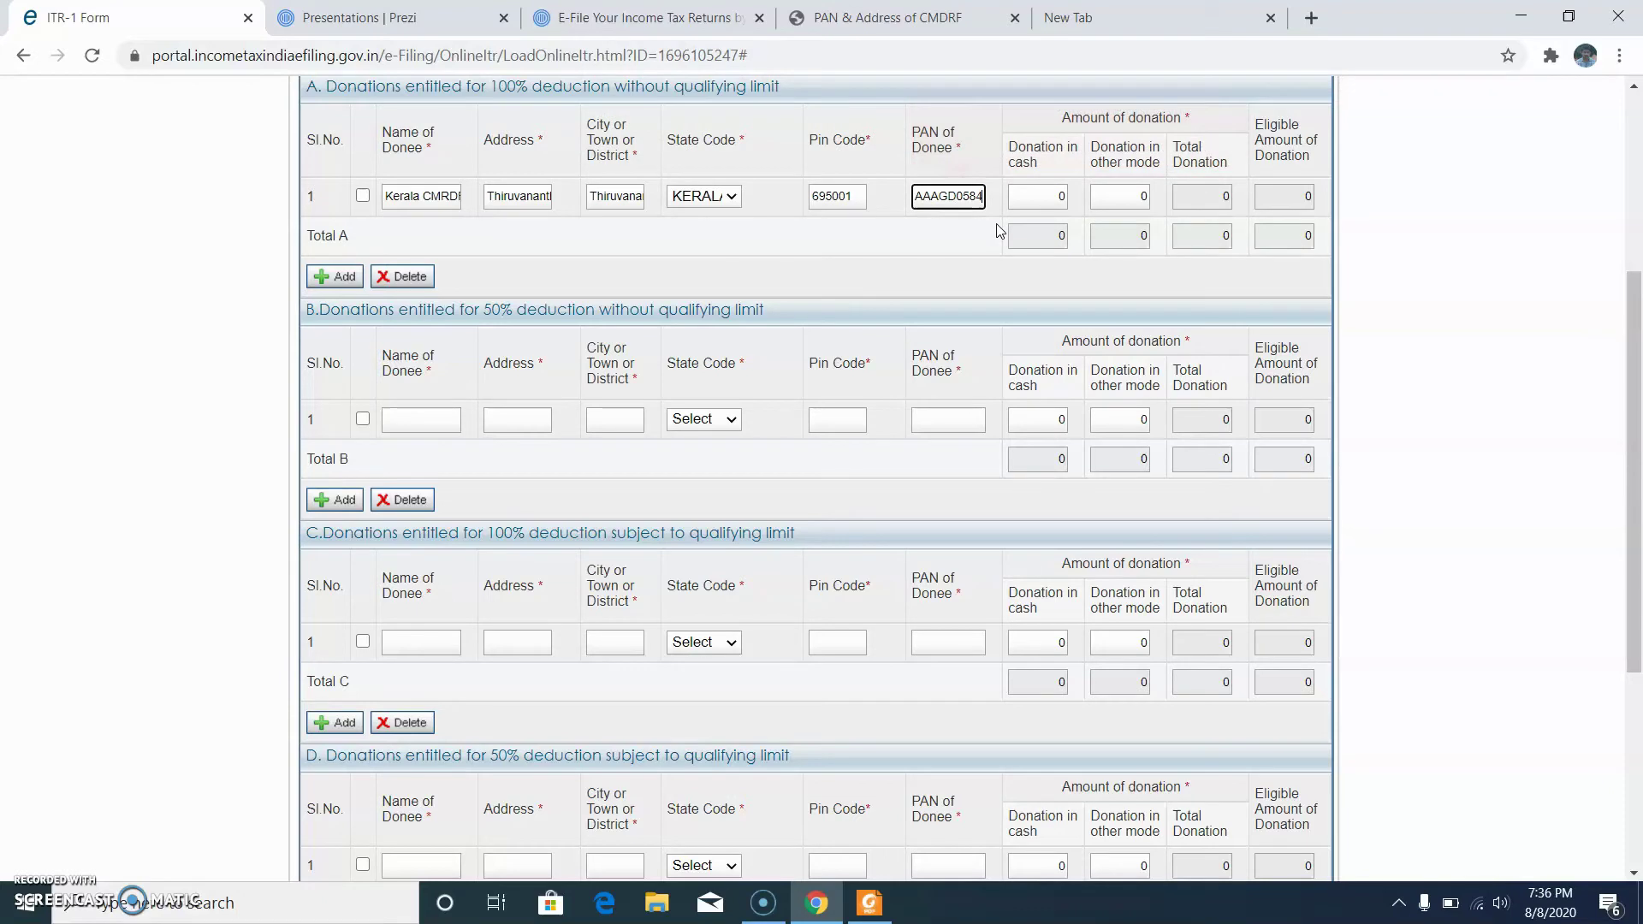
{"action": "left_click", "coordinate": [1031, 198]}
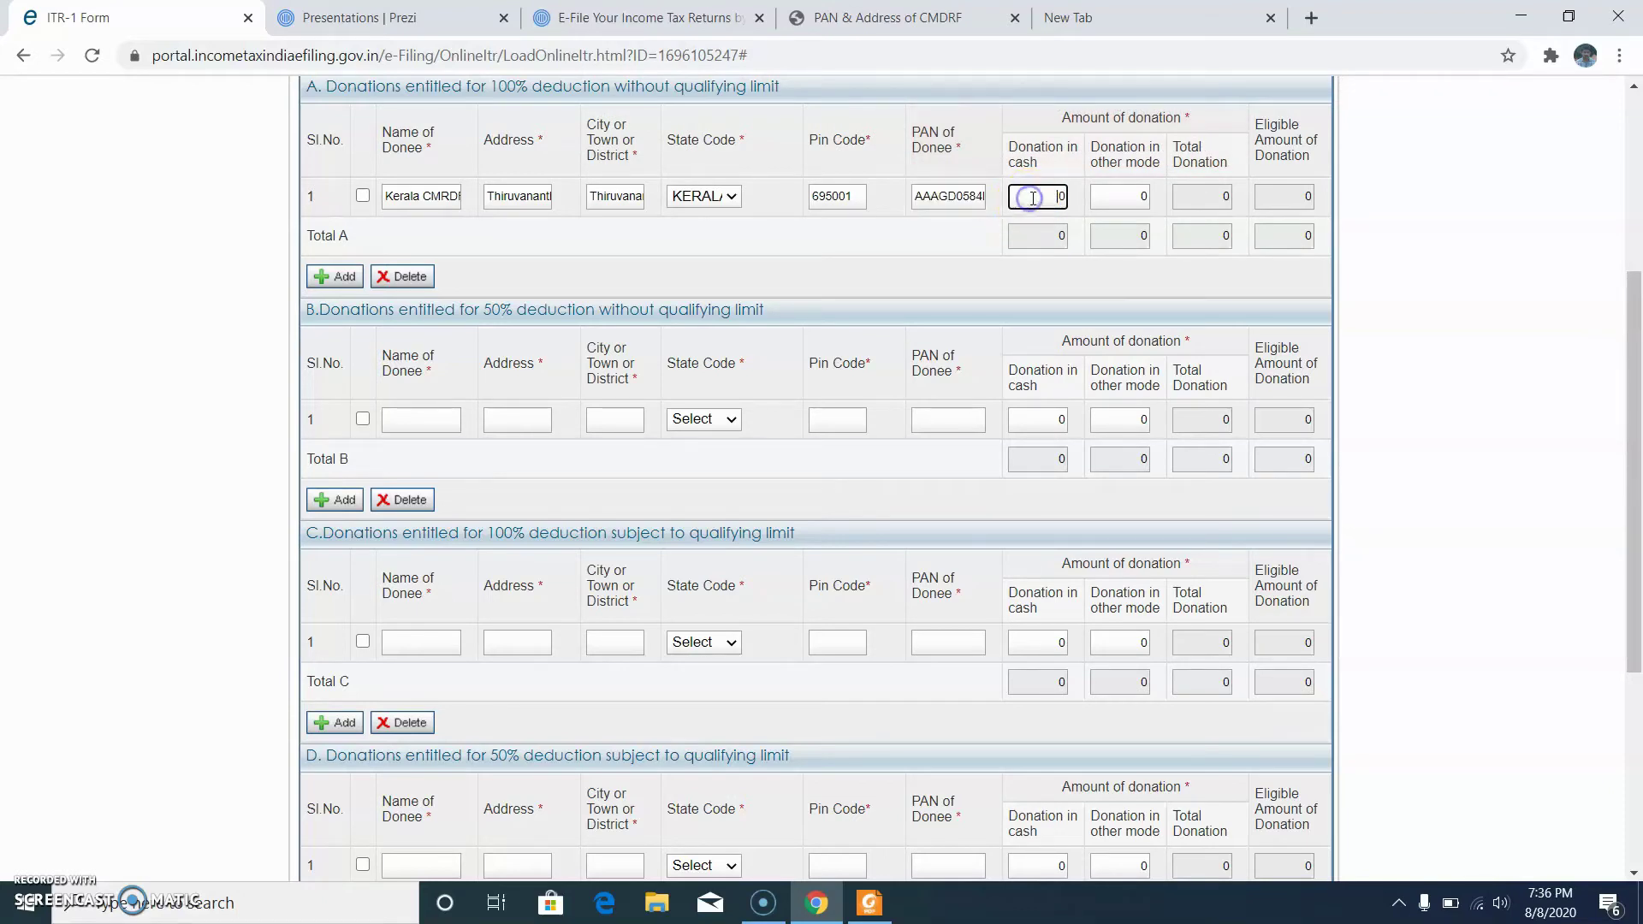
{"action": "left_click_drag", "start_coordinate": [1052, 197], "coordinate": [1071, 205]}
{"action": "left_click", "coordinate": [1122, 195]}
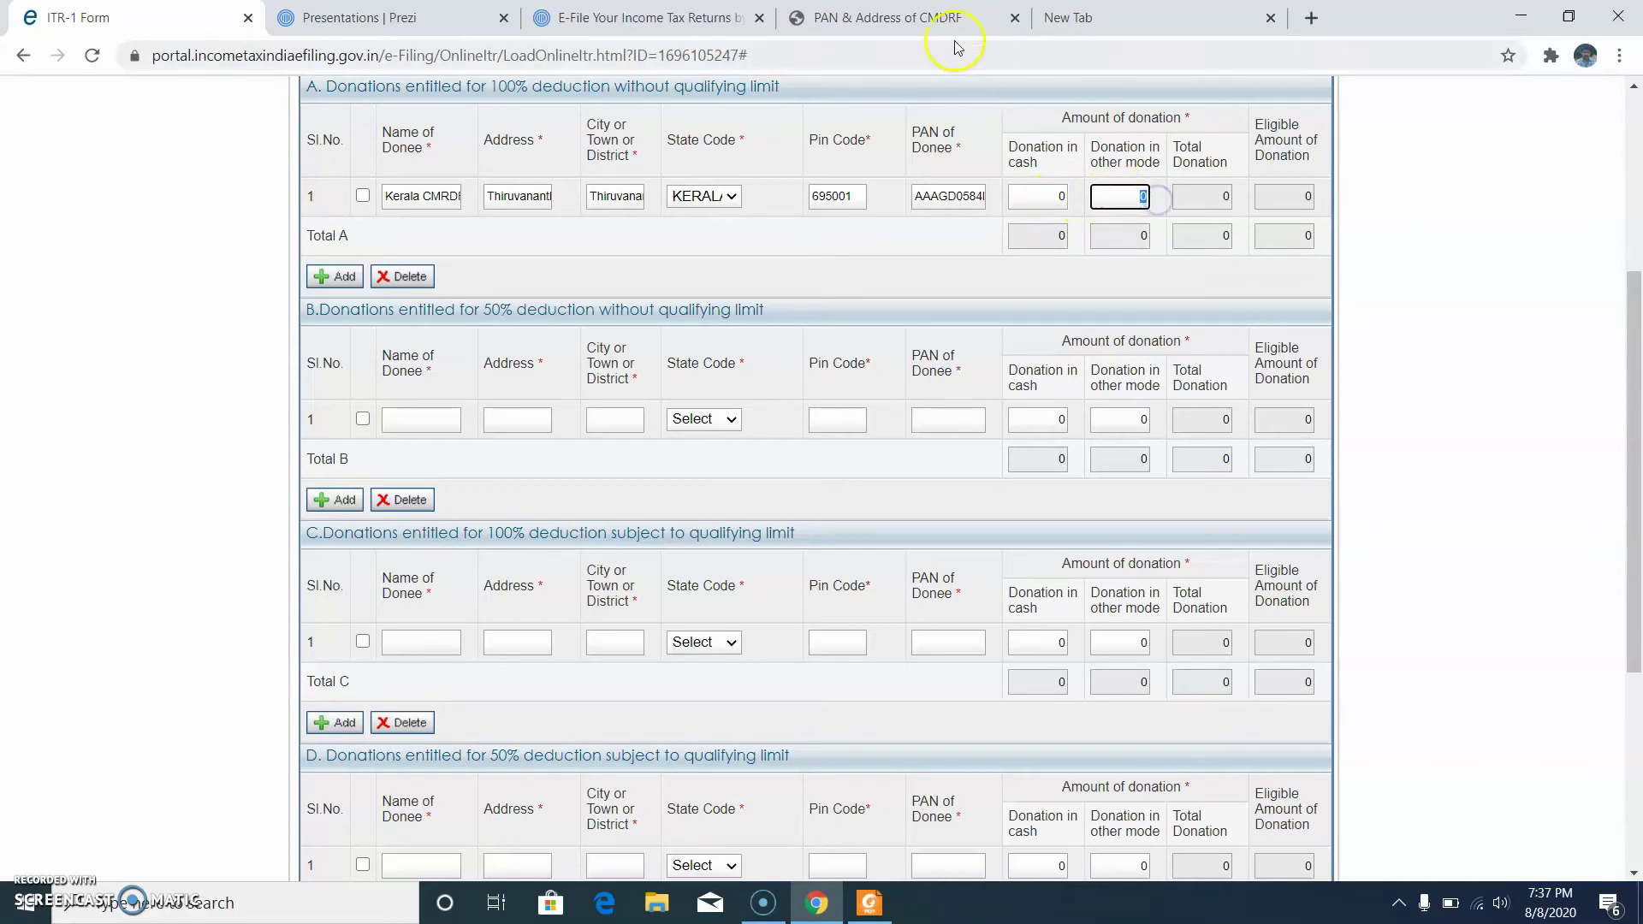
{"action": "left_click", "coordinate": [917, 19]}
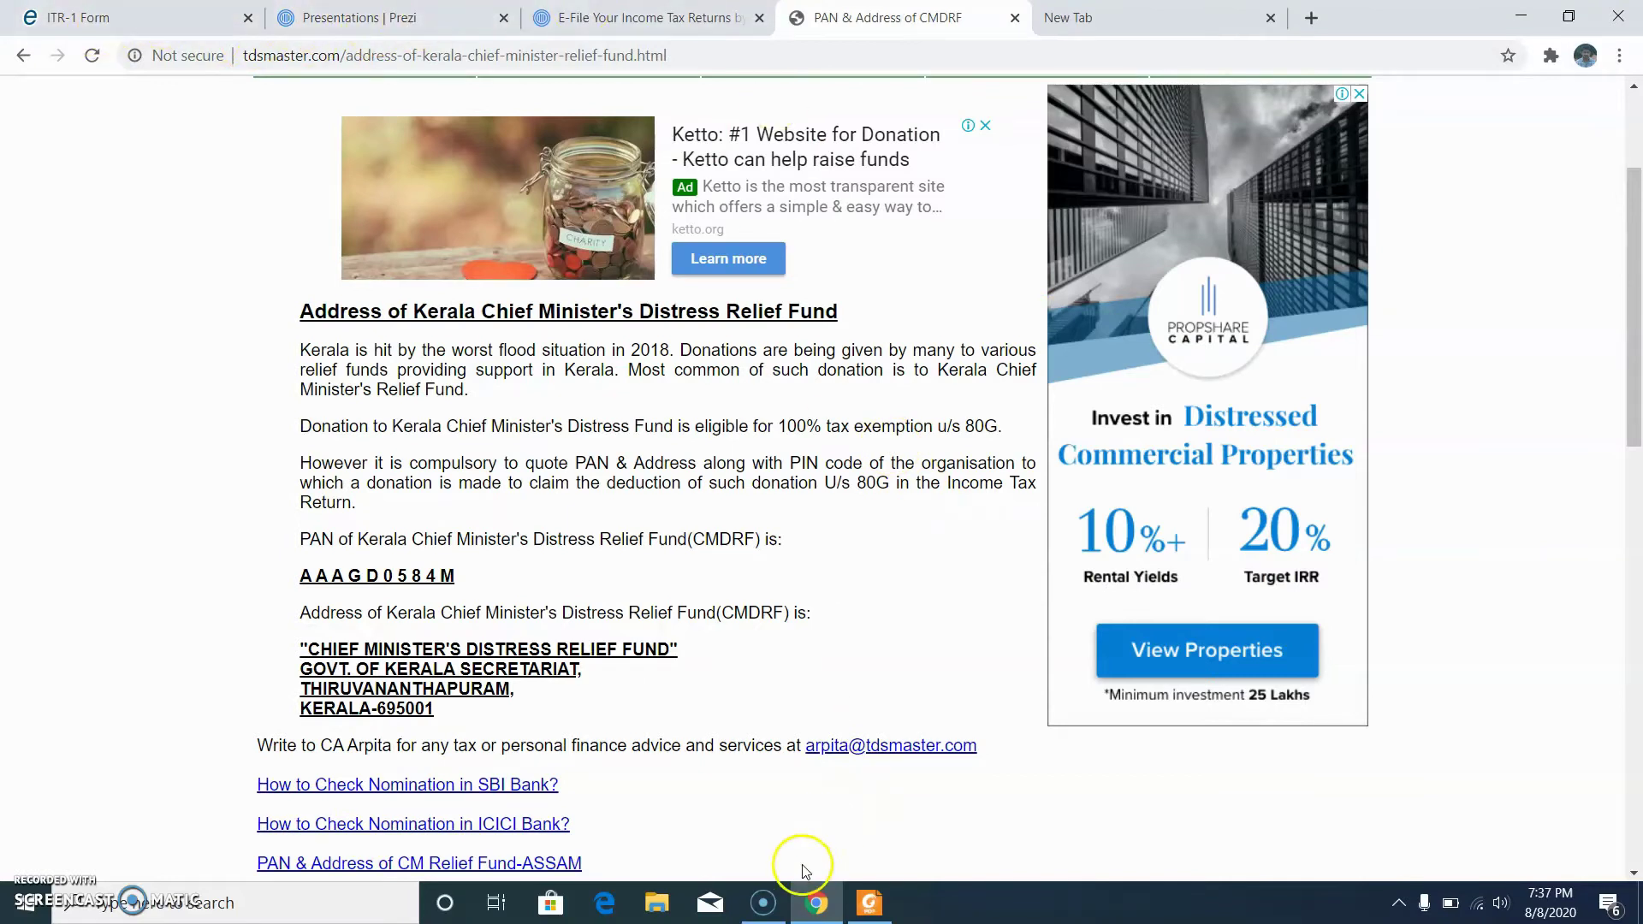
Step: Look up the 80-G donation of 46697 in the Foxit tax statement PDF
{"action": "left_click", "coordinate": [871, 907]}
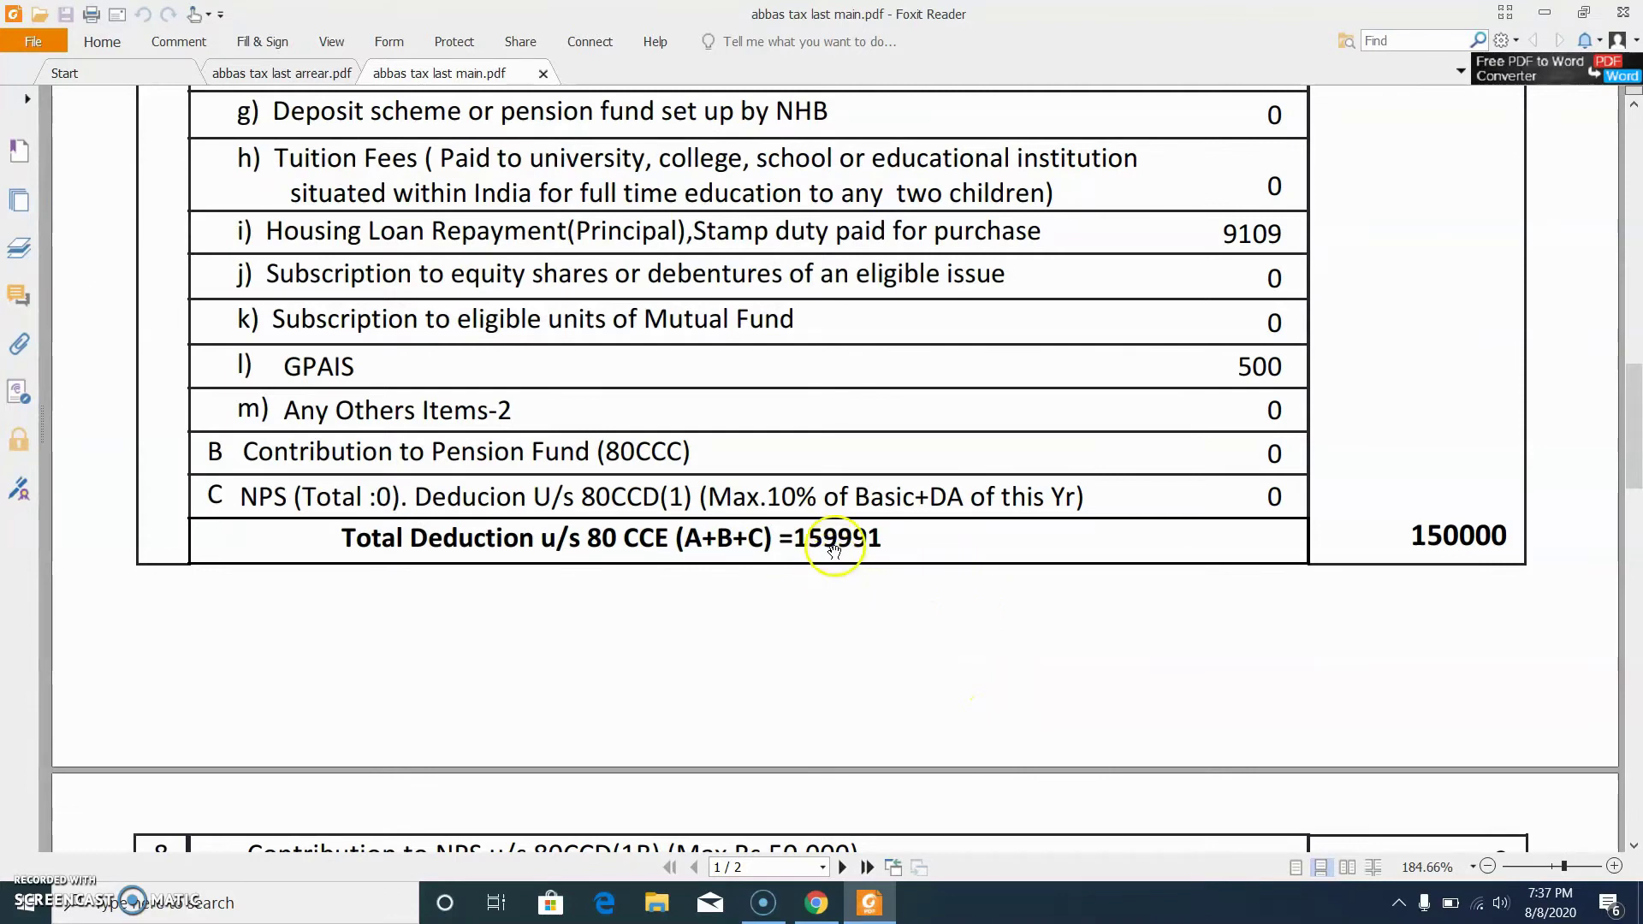
{"action": "scroll", "coordinate": [817, 514], "scroll_direction": "down", "scroll_amount": 3}
{"action": "scroll", "coordinate": [817, 514], "scroll_direction": "down", "scroll_amount": 3}
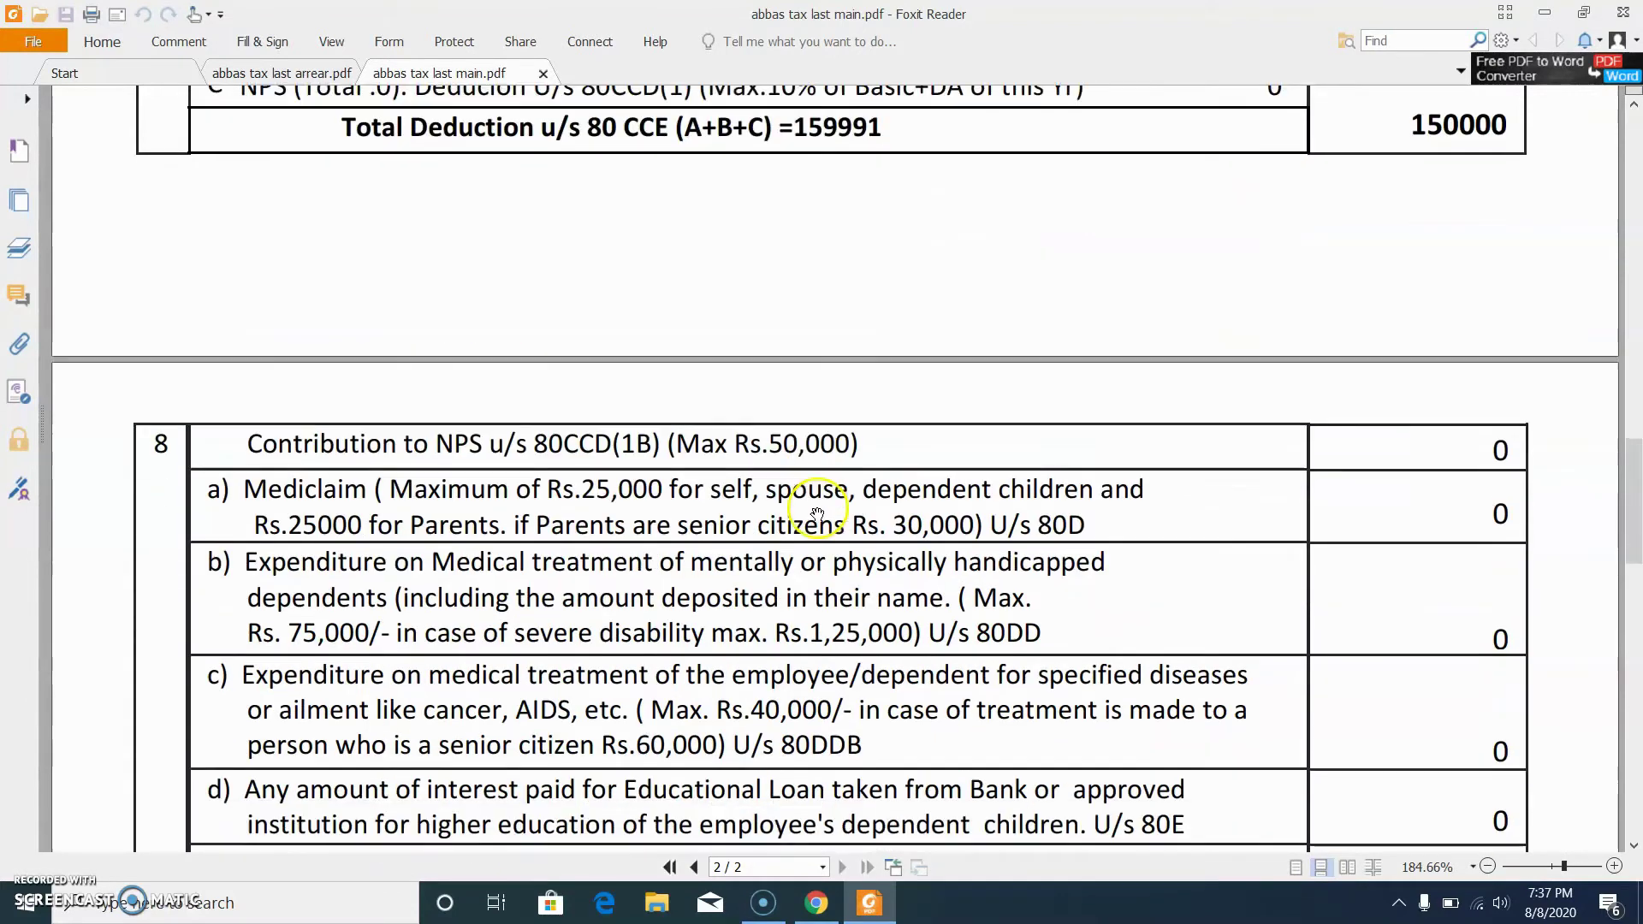
{"action": "scroll", "coordinate": [984, 659], "scroll_direction": "down", "scroll_amount": 1}
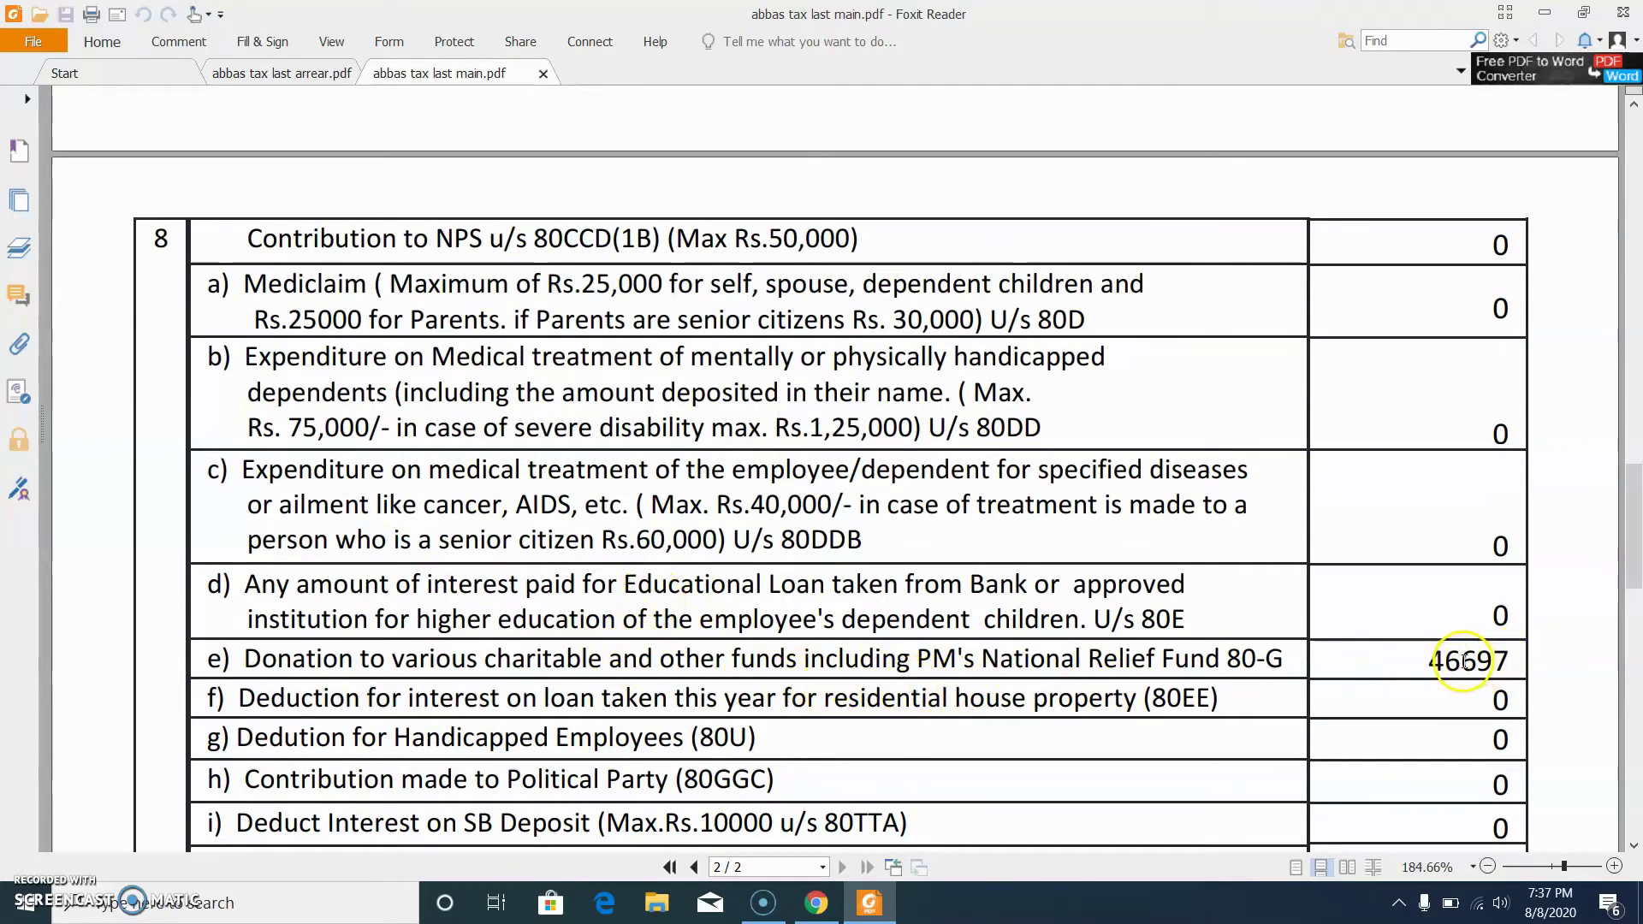
{"action": "left_click", "coordinate": [817, 903]}
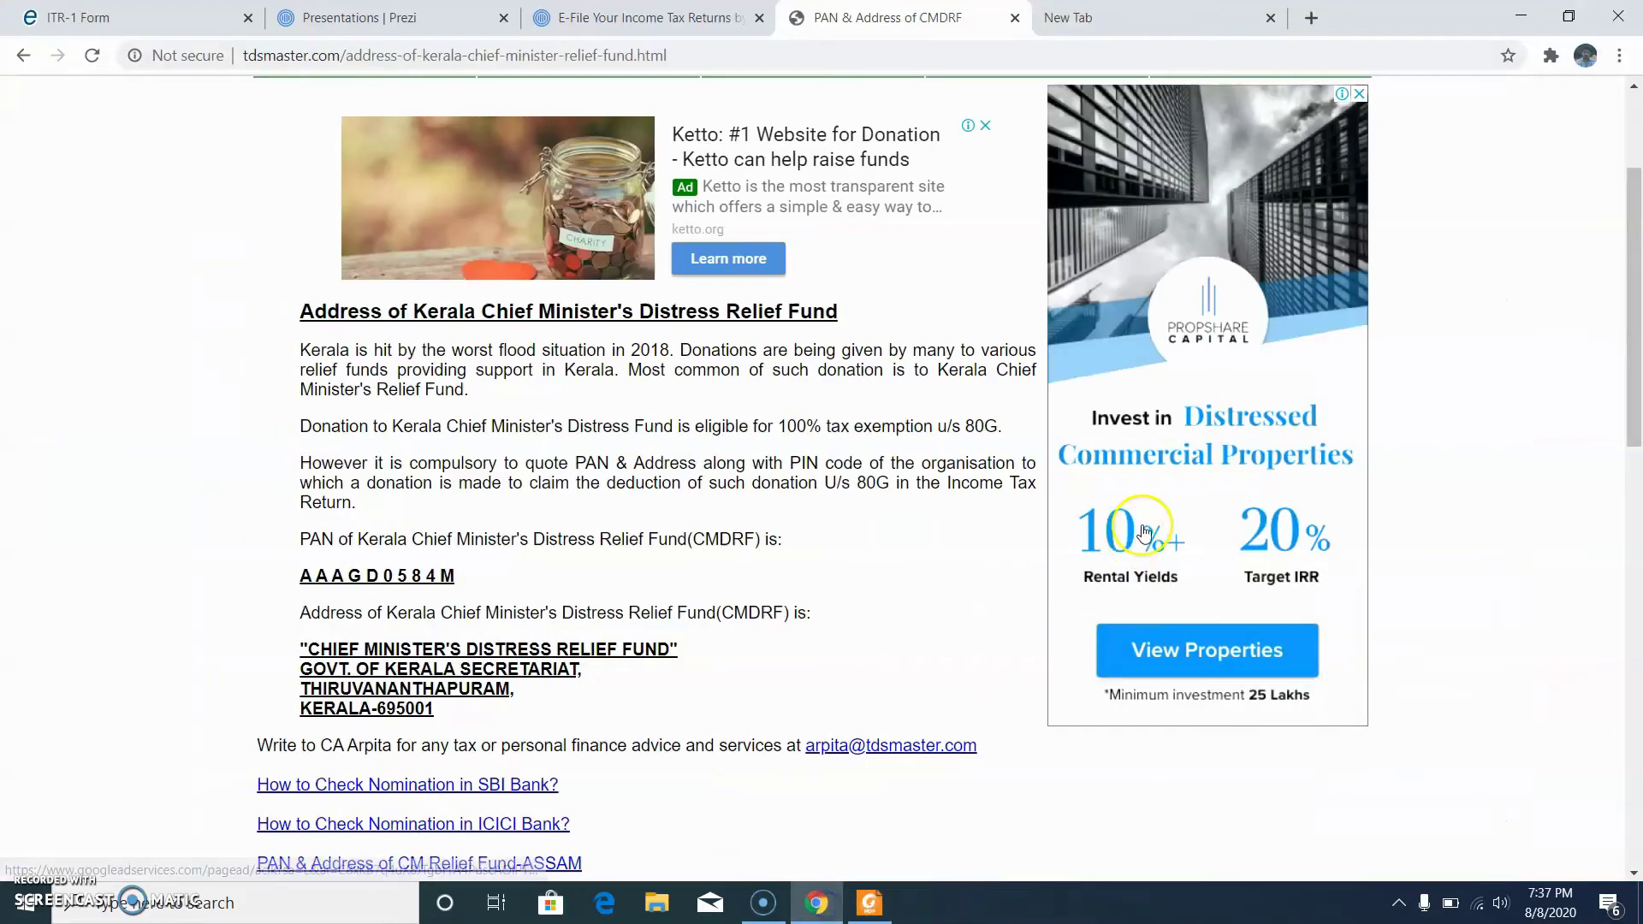
{"action": "left_click", "coordinate": [145, 10]}
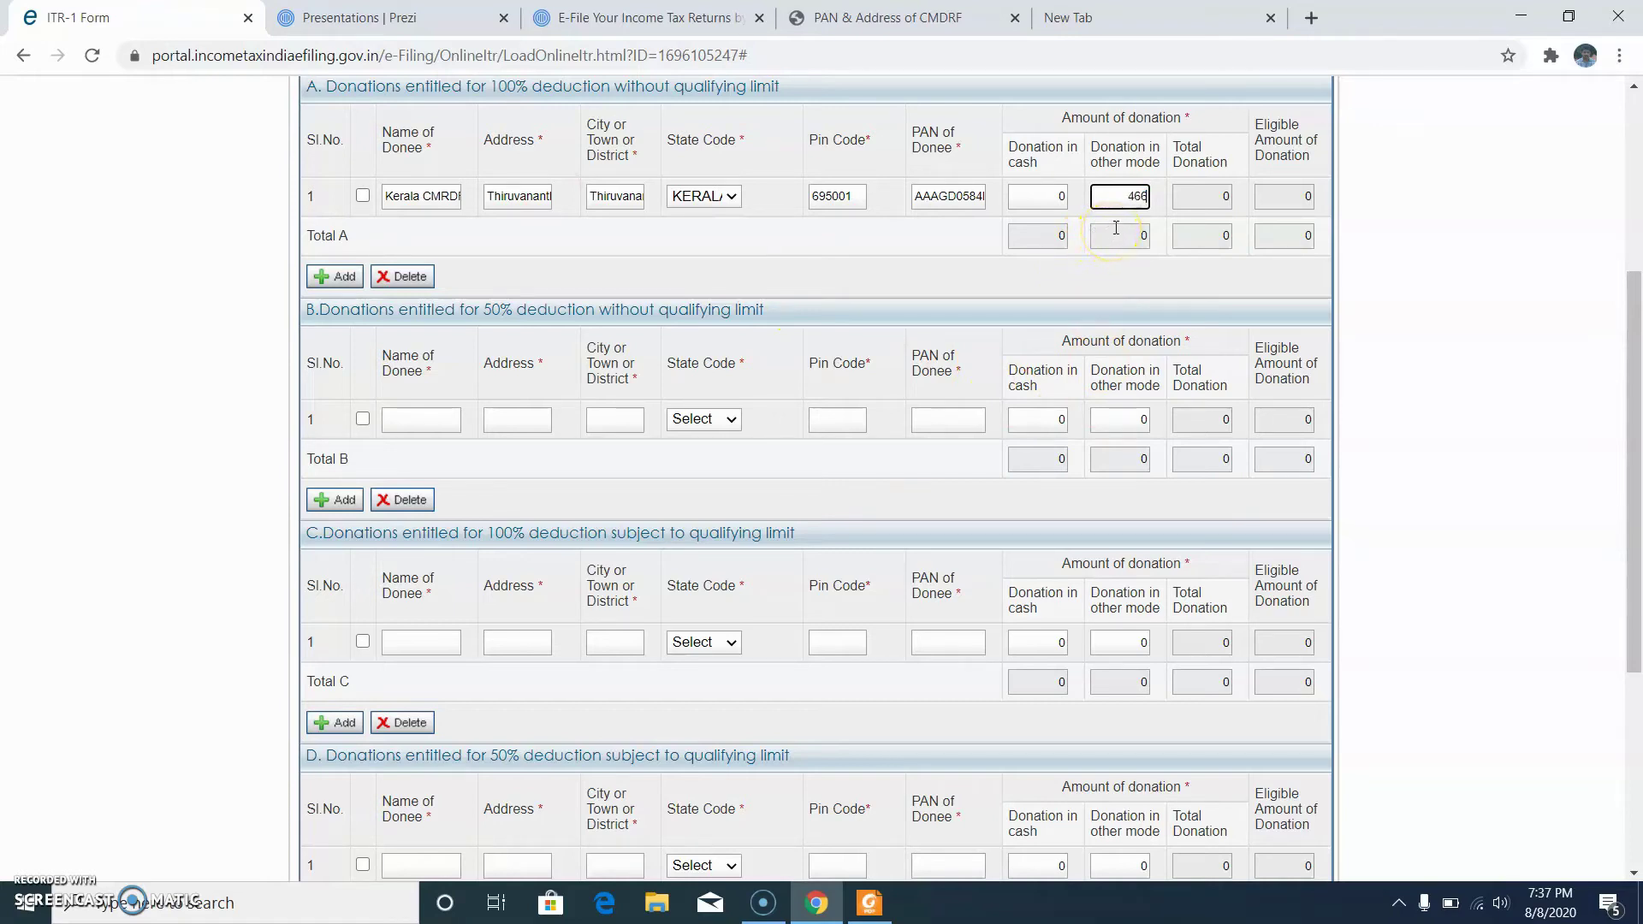
Step: Record 46697 as the donation in other mode and continue to Schedule 80GGA
{"action": "left_click", "coordinate": [1186, 194]}
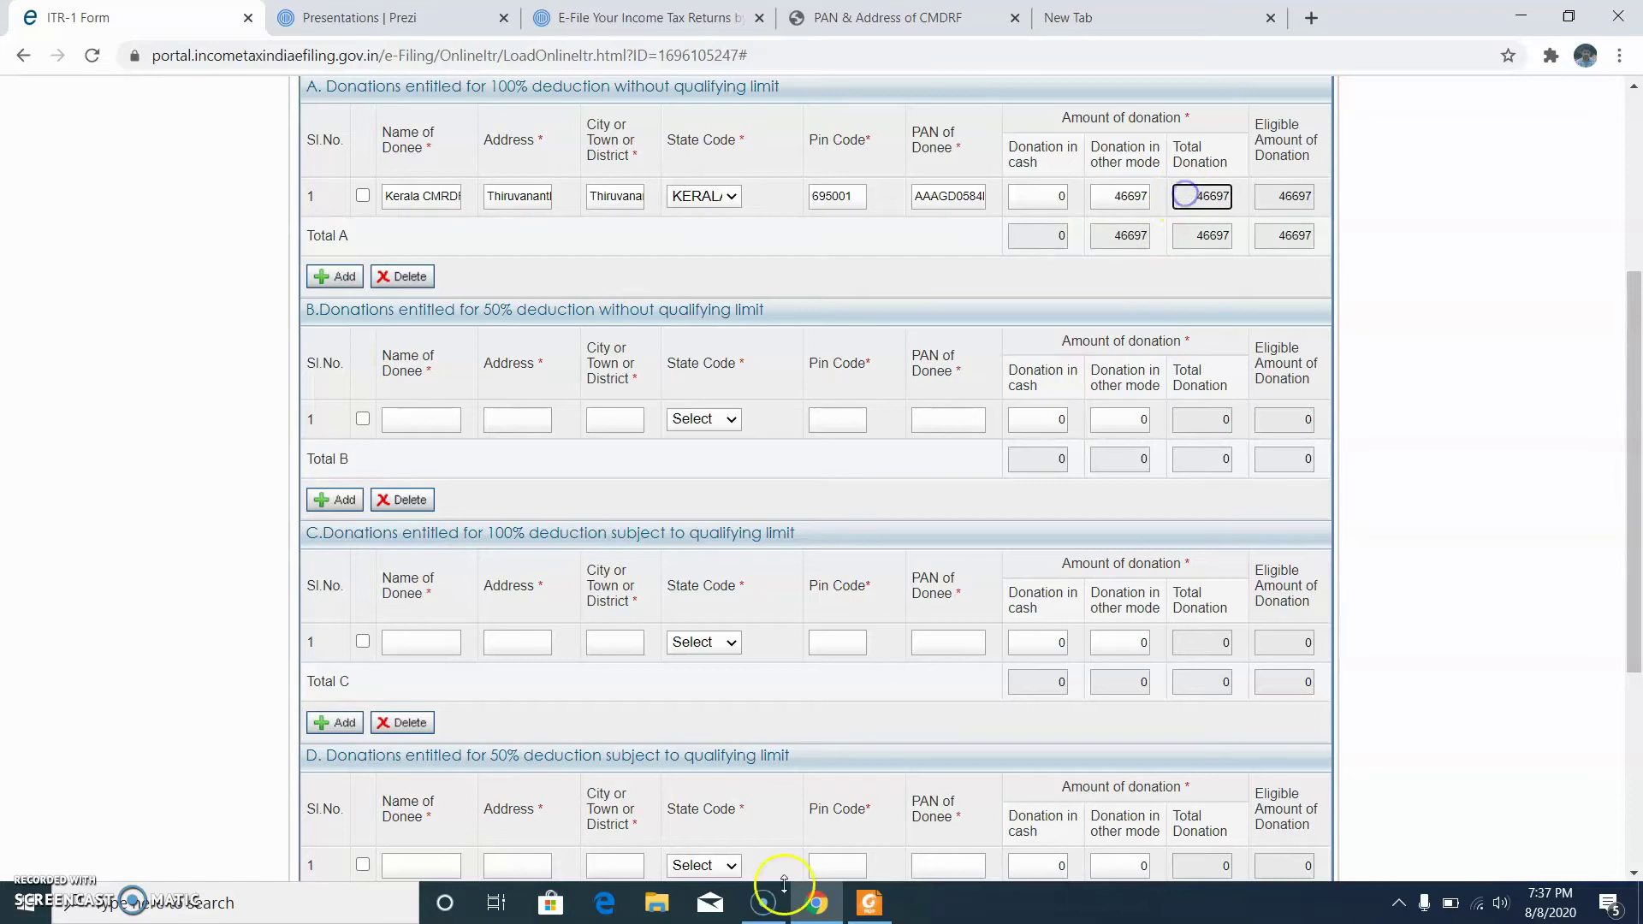
{"action": "left_click", "coordinate": [871, 902]}
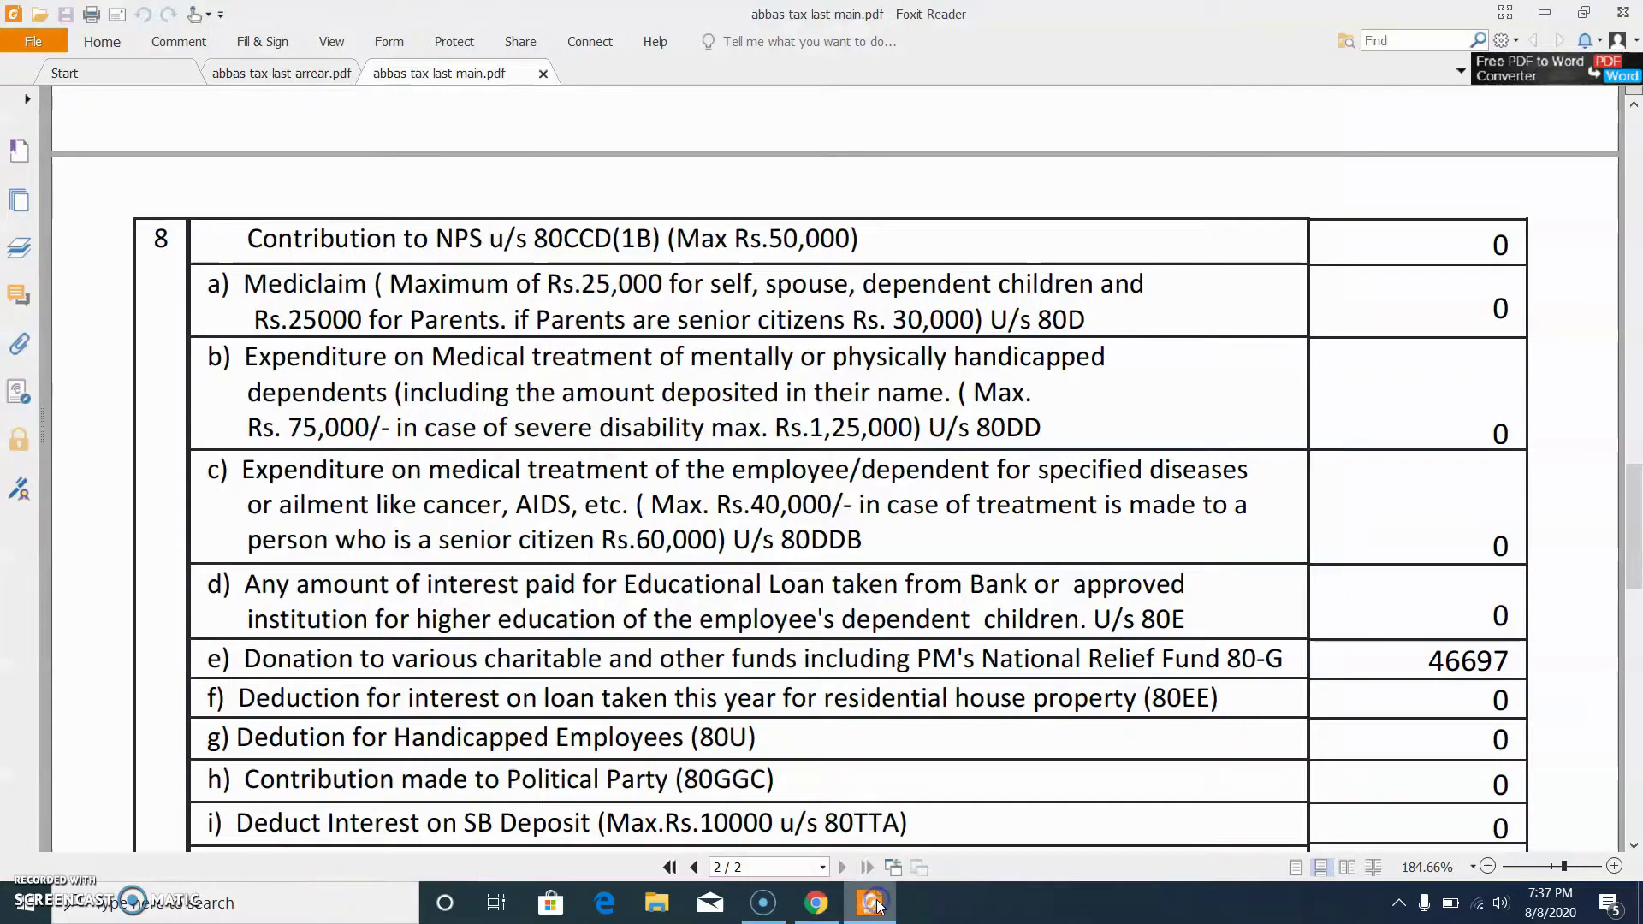
{"action": "left_click", "coordinate": [872, 902]}
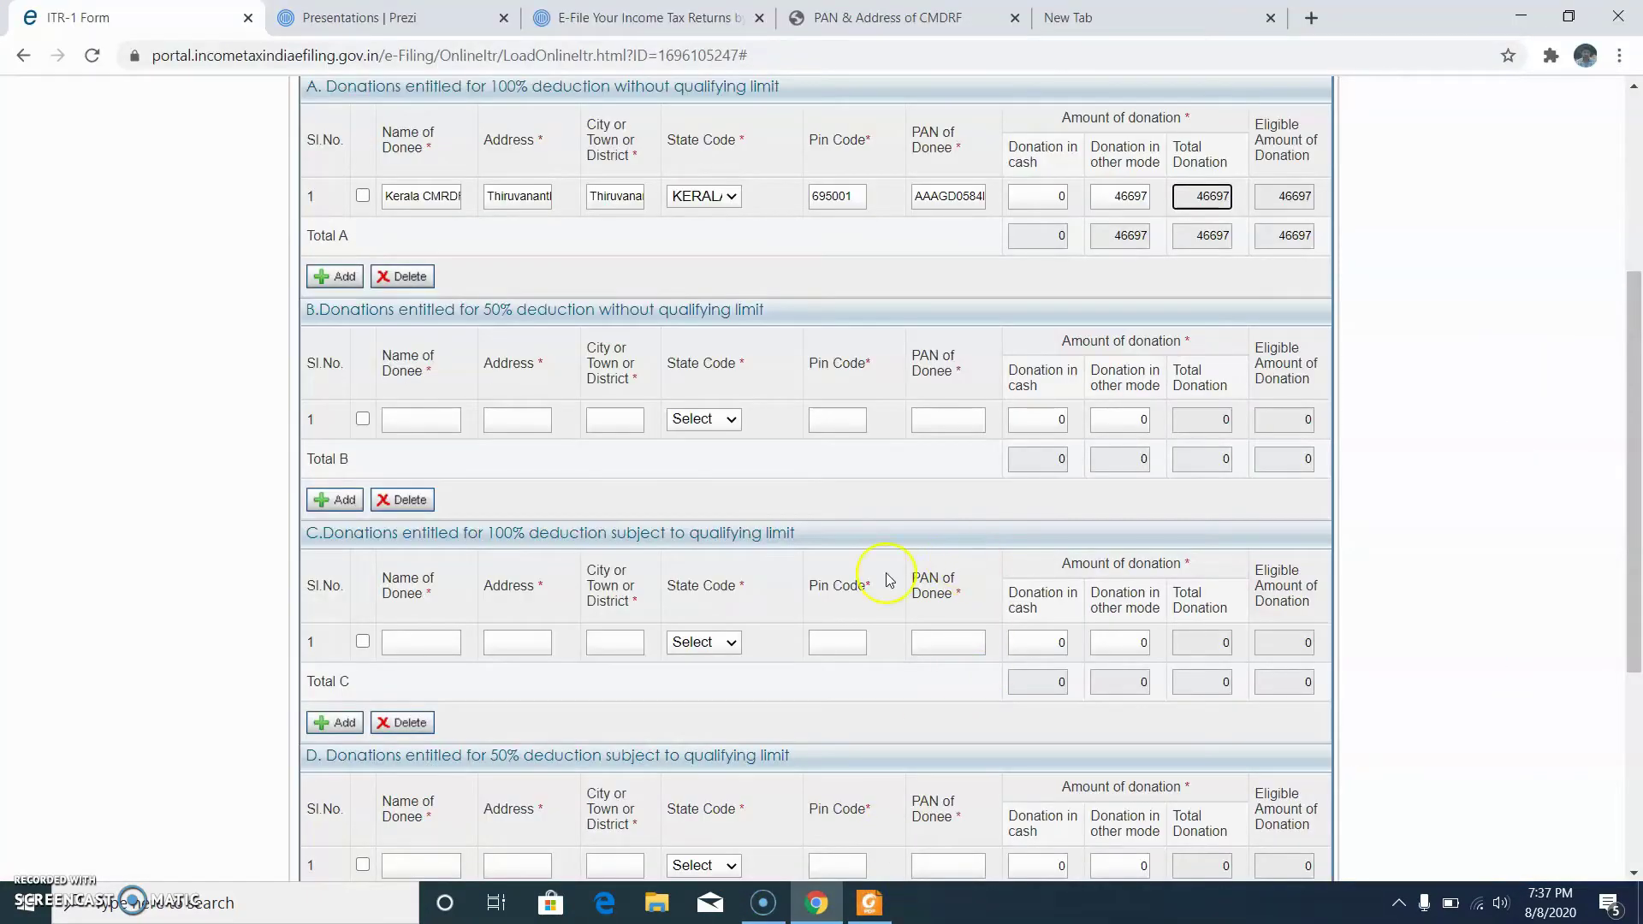
{"action": "scroll", "coordinate": [796, 650], "scroll_direction": "down", "scroll_amount": 3}
{"action": "scroll", "coordinate": [795, 651], "scroll_direction": "down", "scroll_amount": 1}
{"action": "left_click", "coordinate": [1149, 717]}
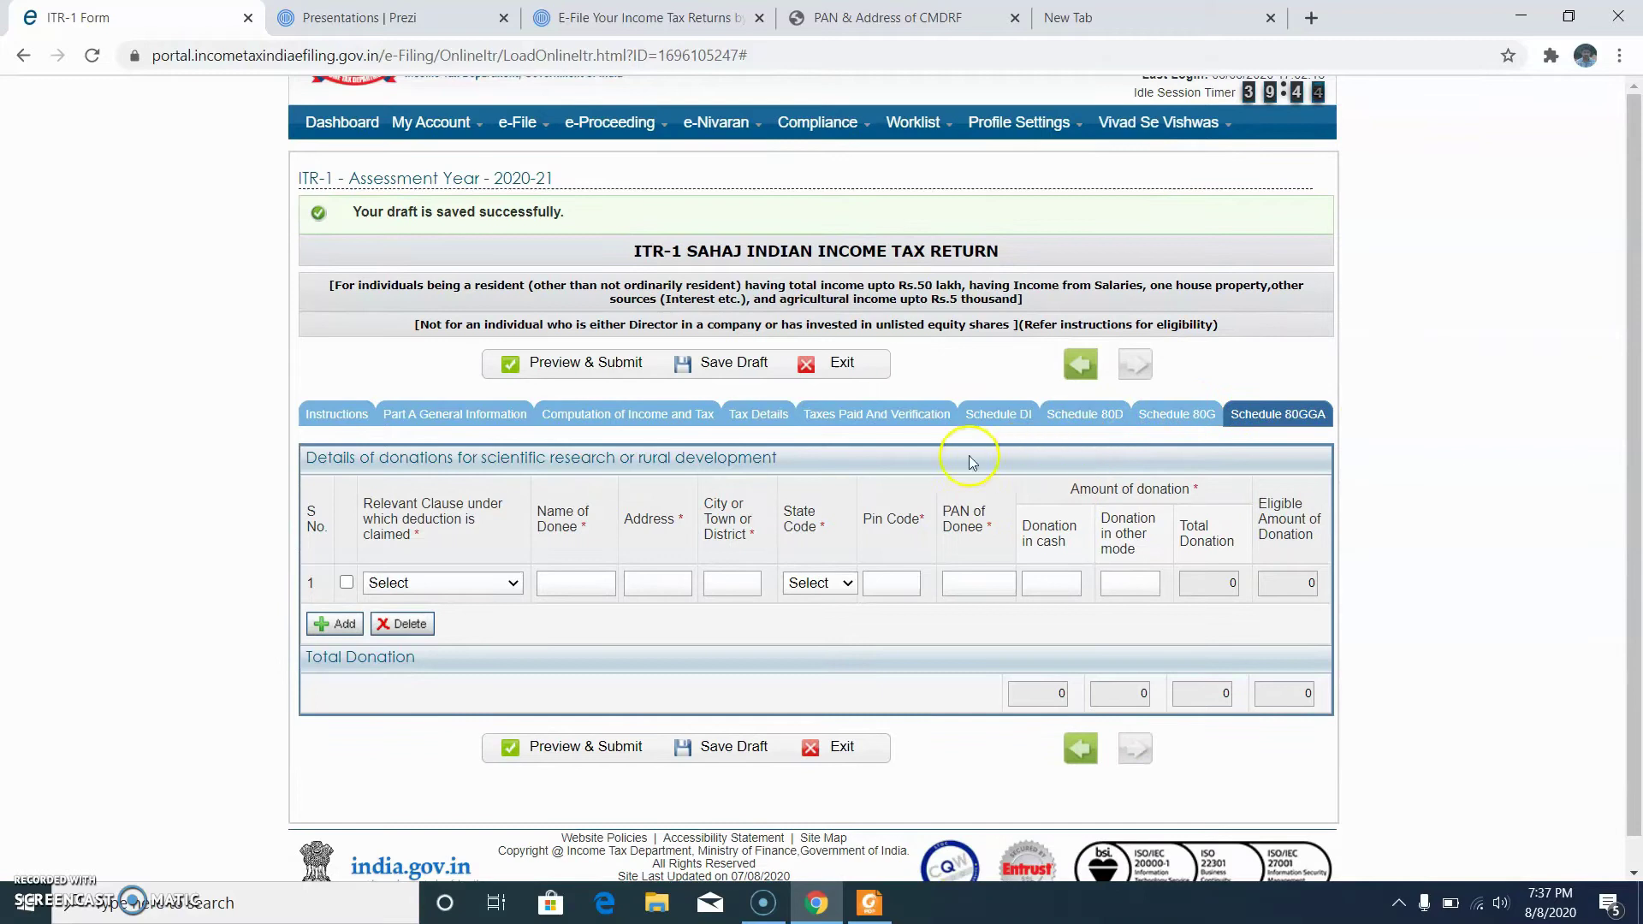
Step: Open Computation of Income and Tax and scroll to Part D, showing total income 1166240
{"action": "left_click", "coordinate": [1085, 418]}
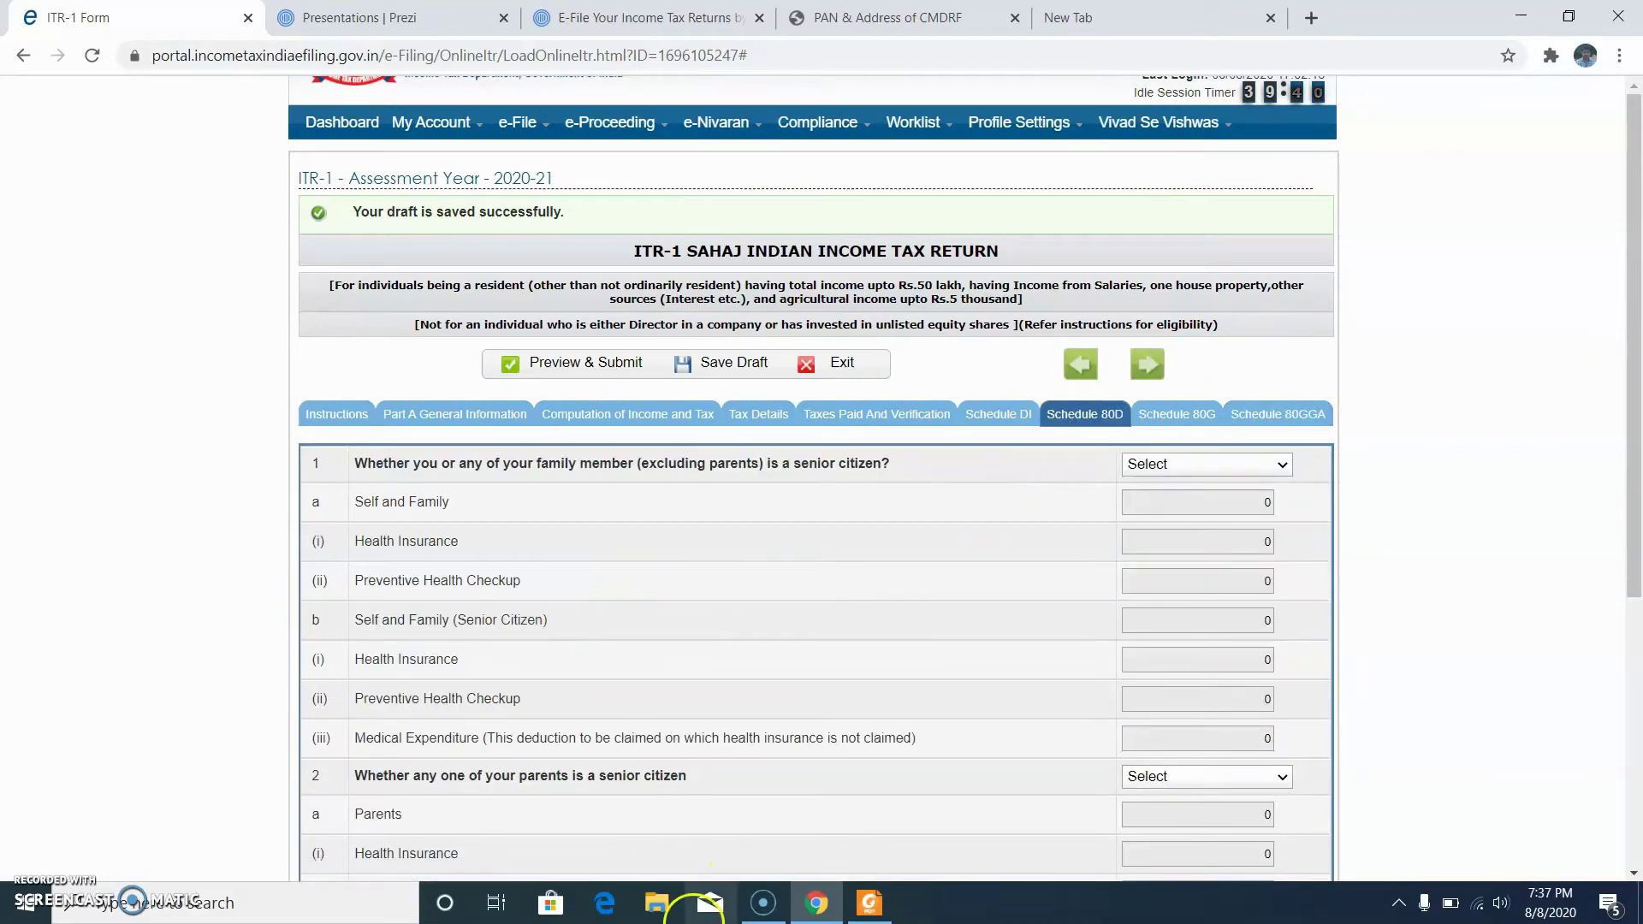
{"action": "left_click", "coordinate": [938, 427]}
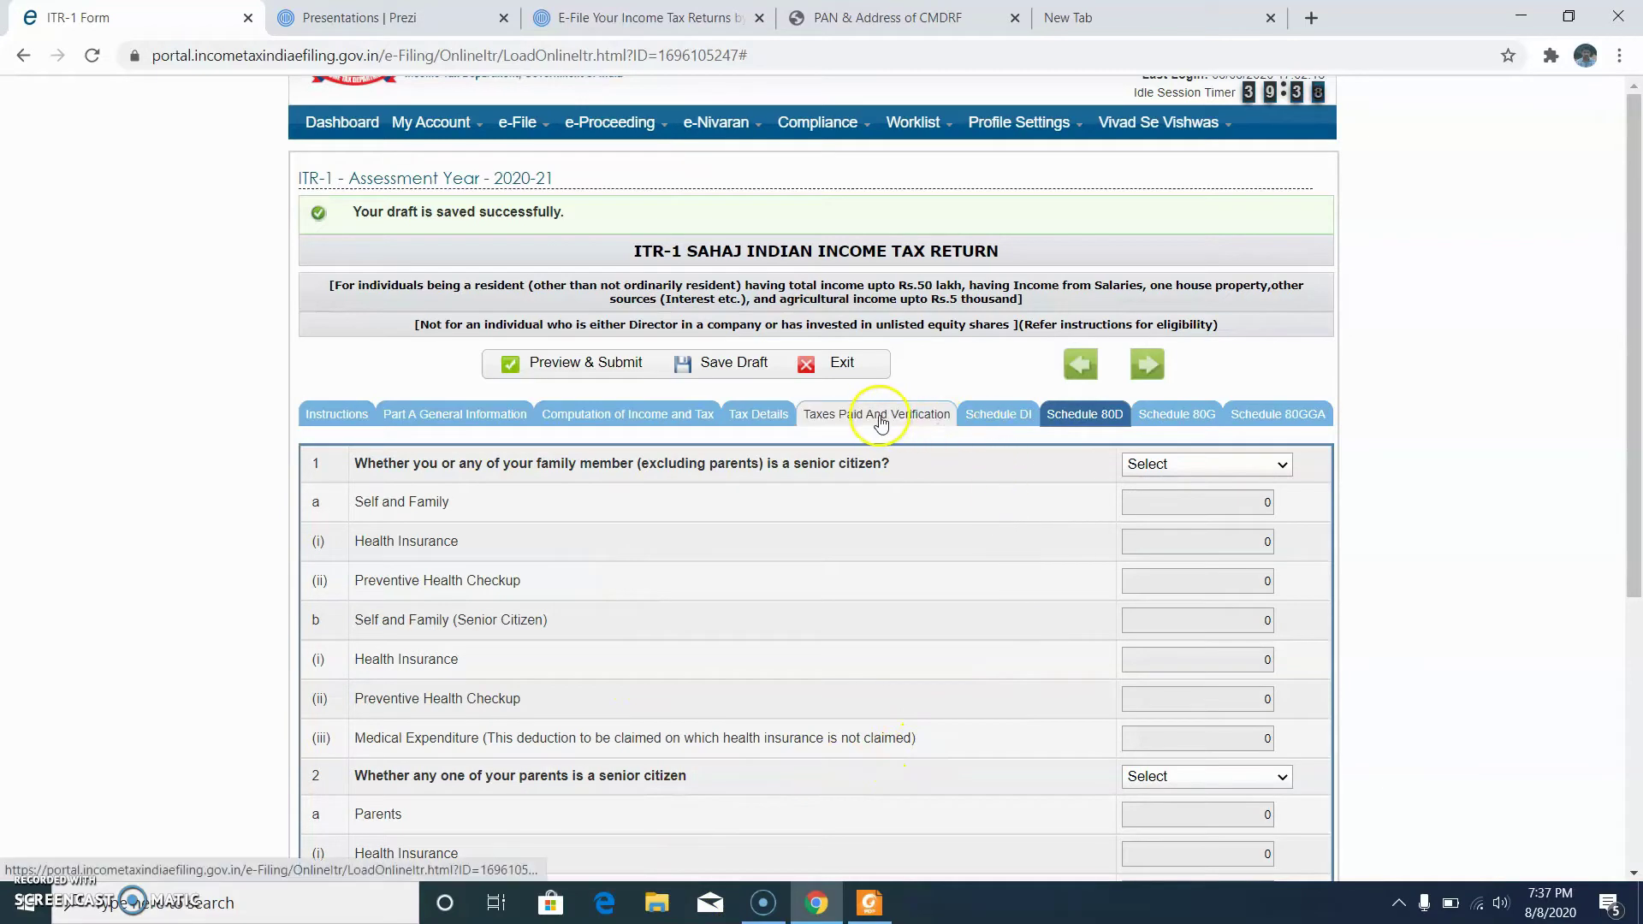
{"action": "scroll", "coordinate": [844, 522], "scroll_direction": "down", "scroll_amount": 3}
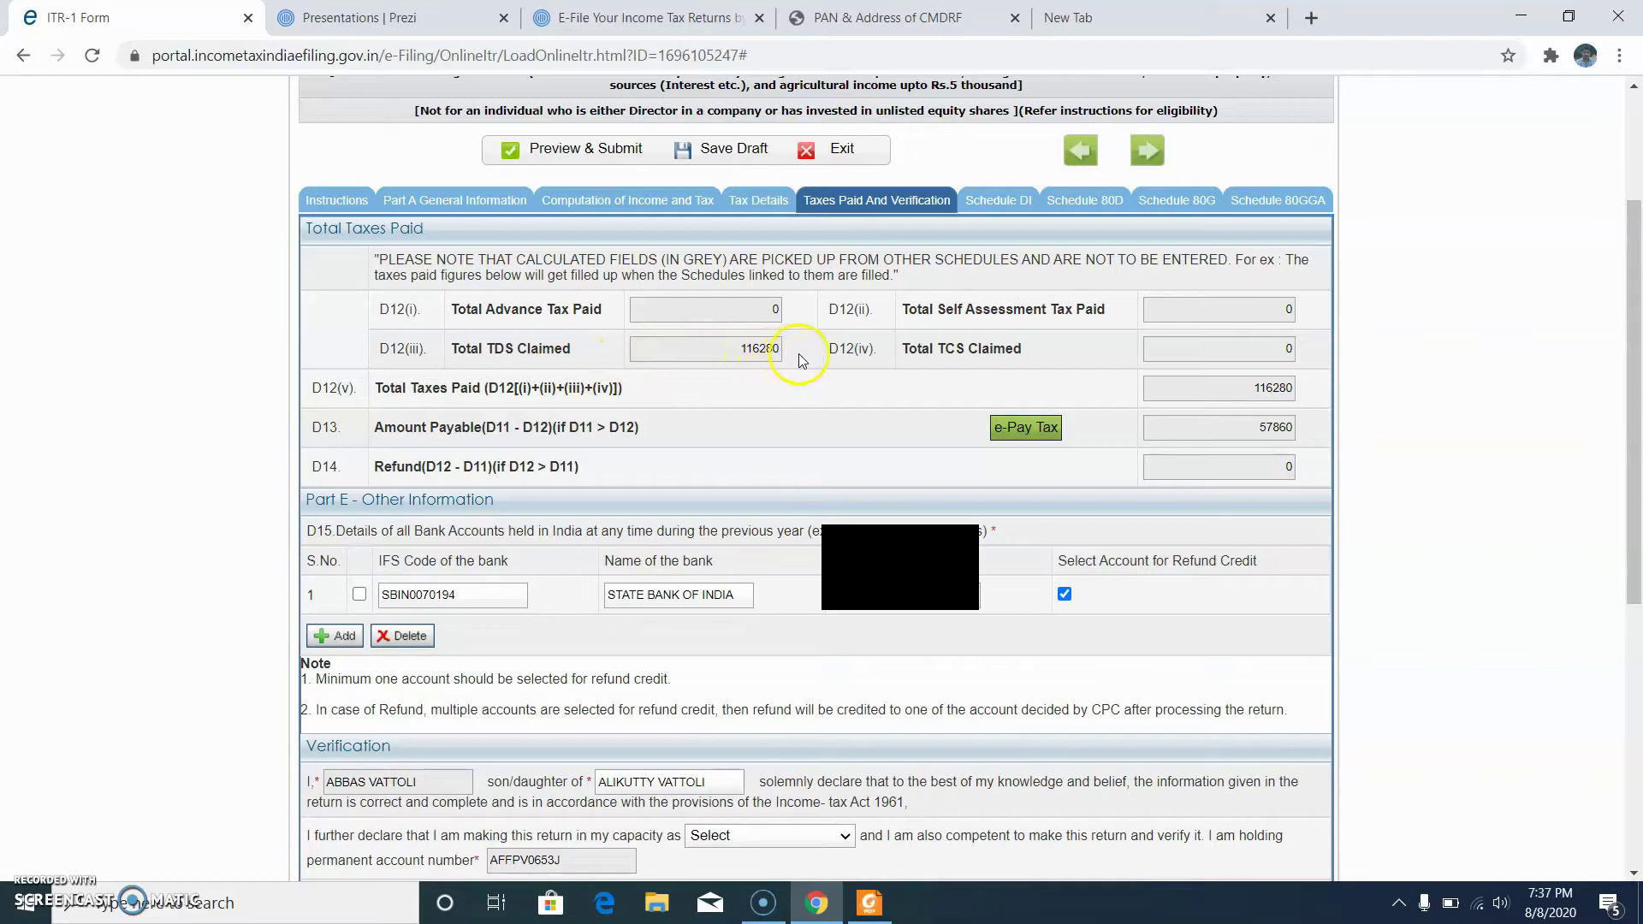
{"action": "left_click", "coordinate": [741, 202]}
{"action": "left_click", "coordinate": [618, 414]}
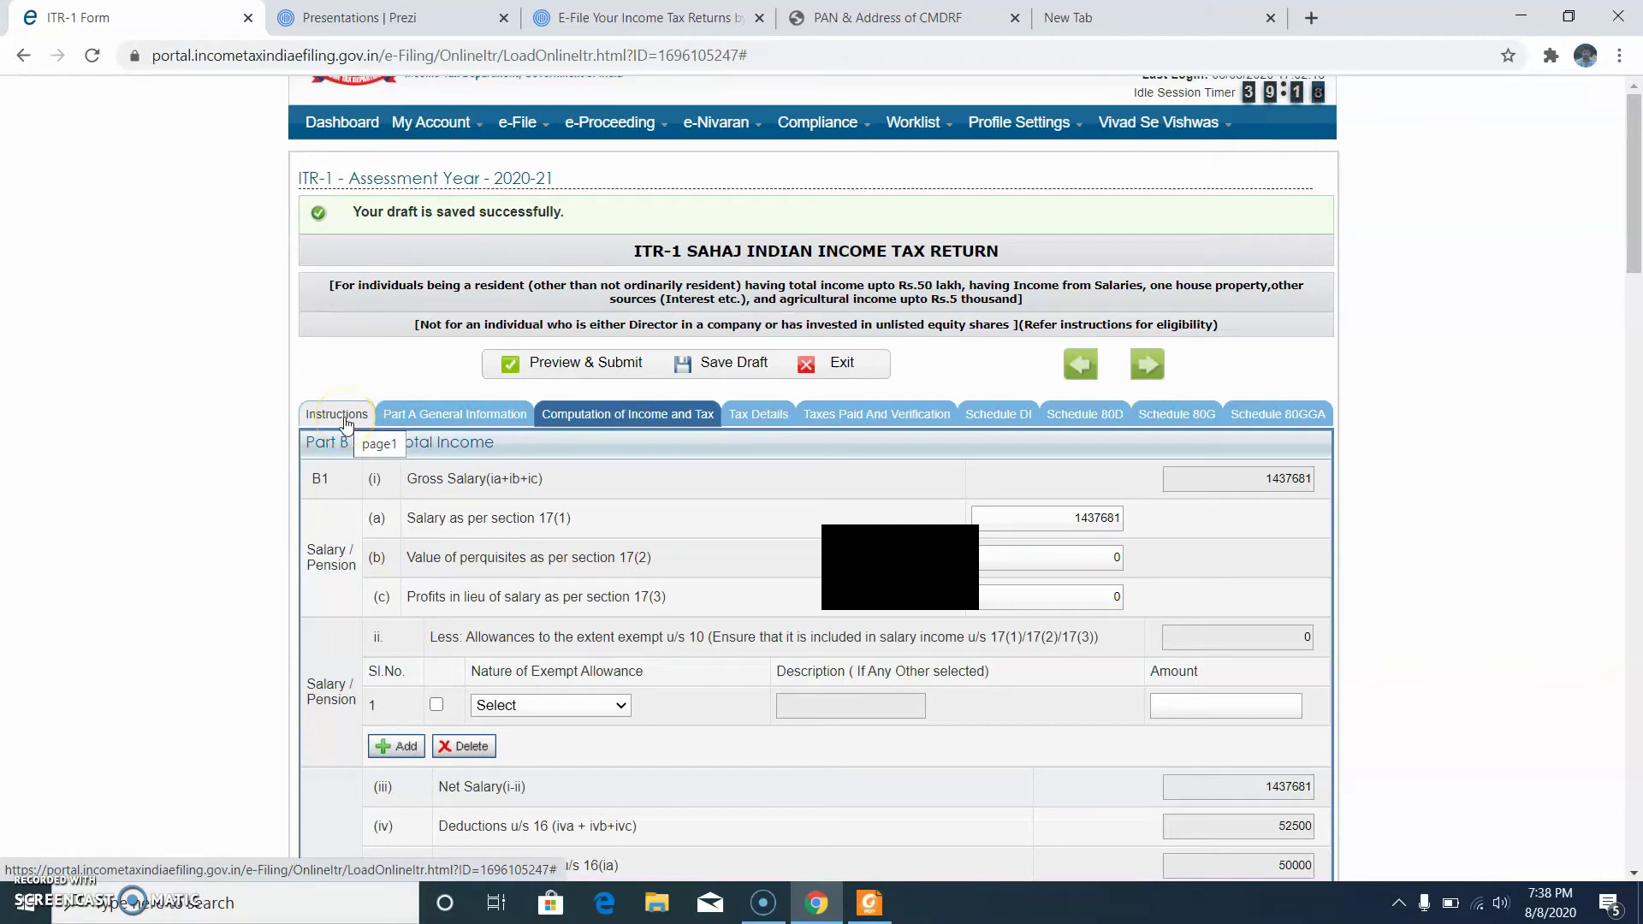
{"action": "left_click", "coordinate": [620, 415]}
{"action": "scroll", "coordinate": [756, 513], "scroll_direction": "down", "scroll_amount": 20}
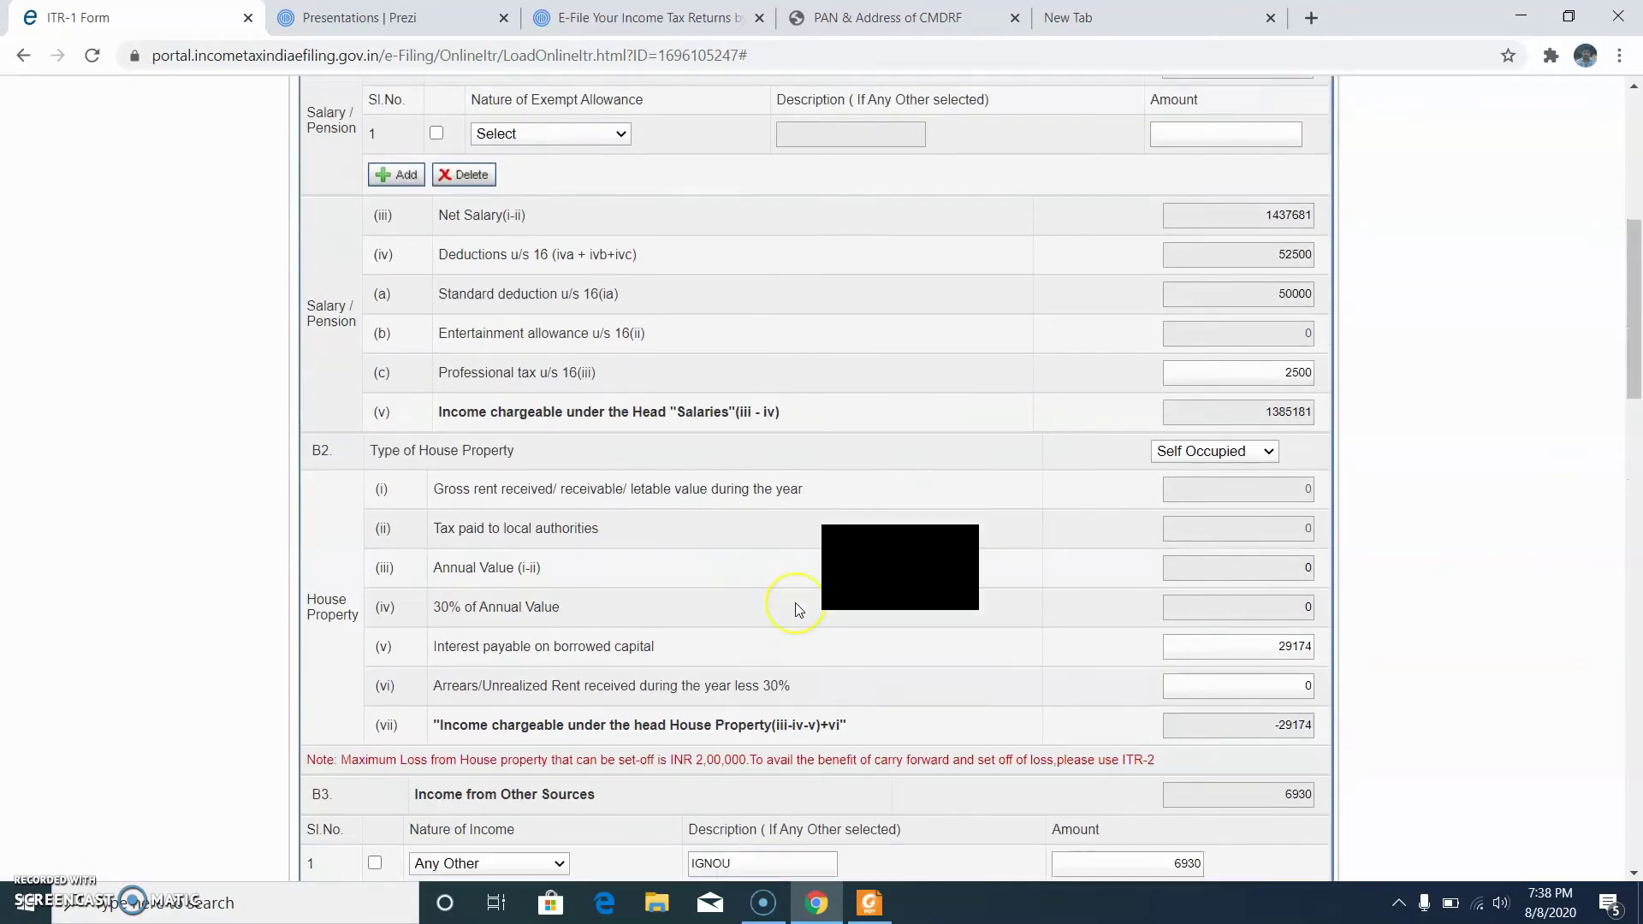
{"action": "scroll", "coordinate": [797, 601], "scroll_direction": "down", "scroll_amount": 10}
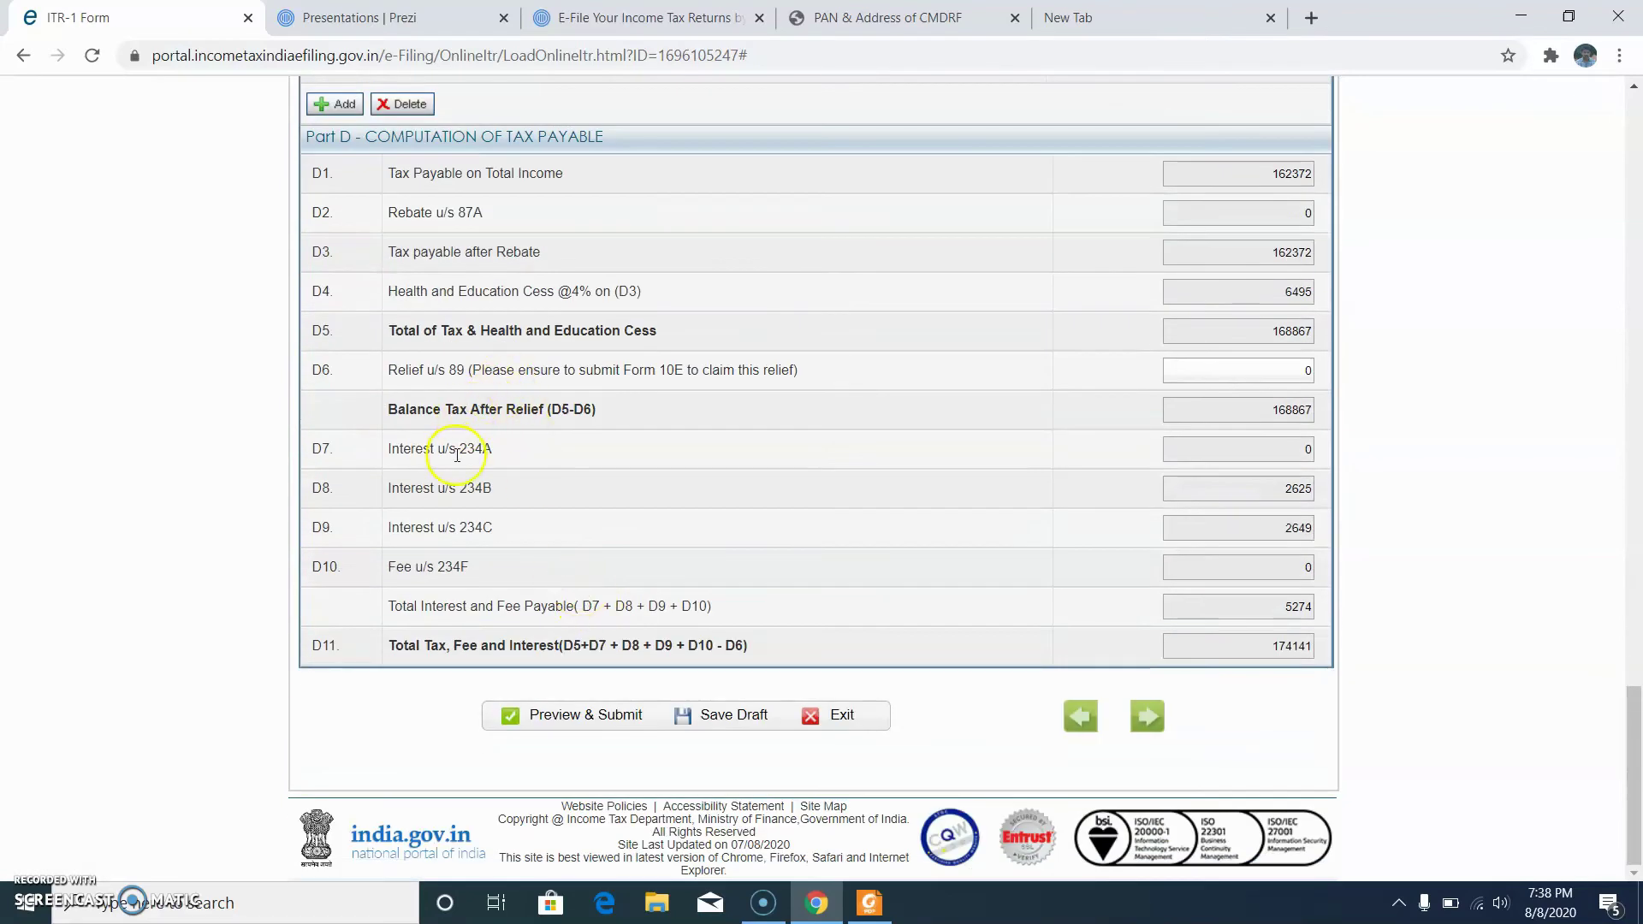
Step: Check the Section 89 relief of 52587 in the arrear Form 10E statement PDF
{"action": "left_click", "coordinate": [1214, 375]}
{"action": "left_click", "coordinate": [1284, 373]}
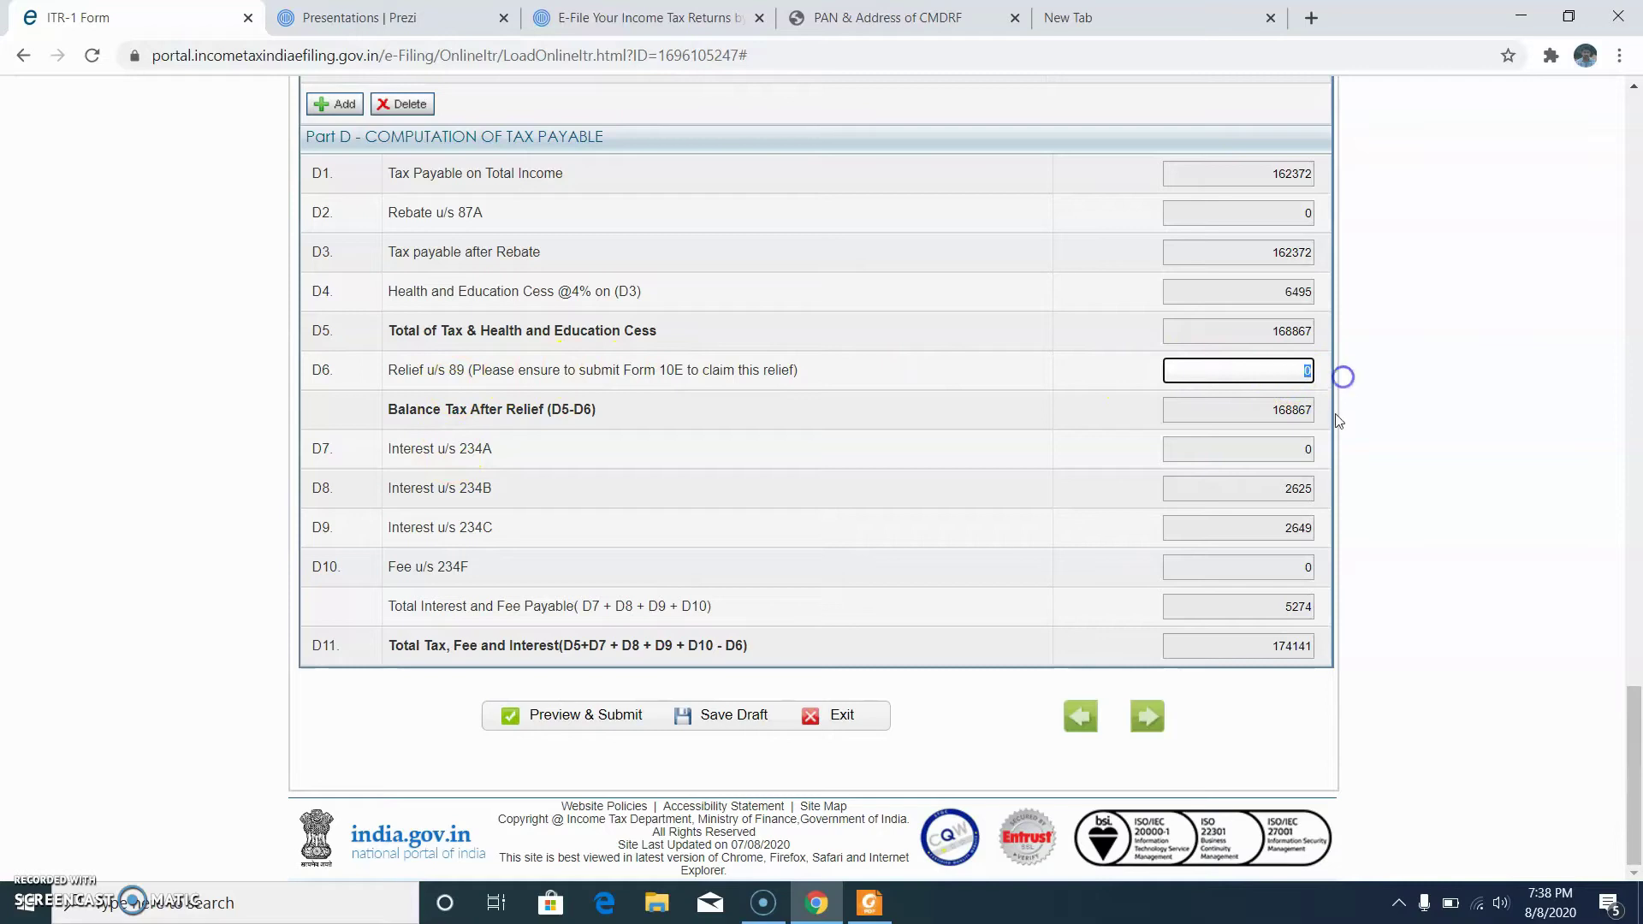
{"action": "left_click", "coordinate": [869, 902]}
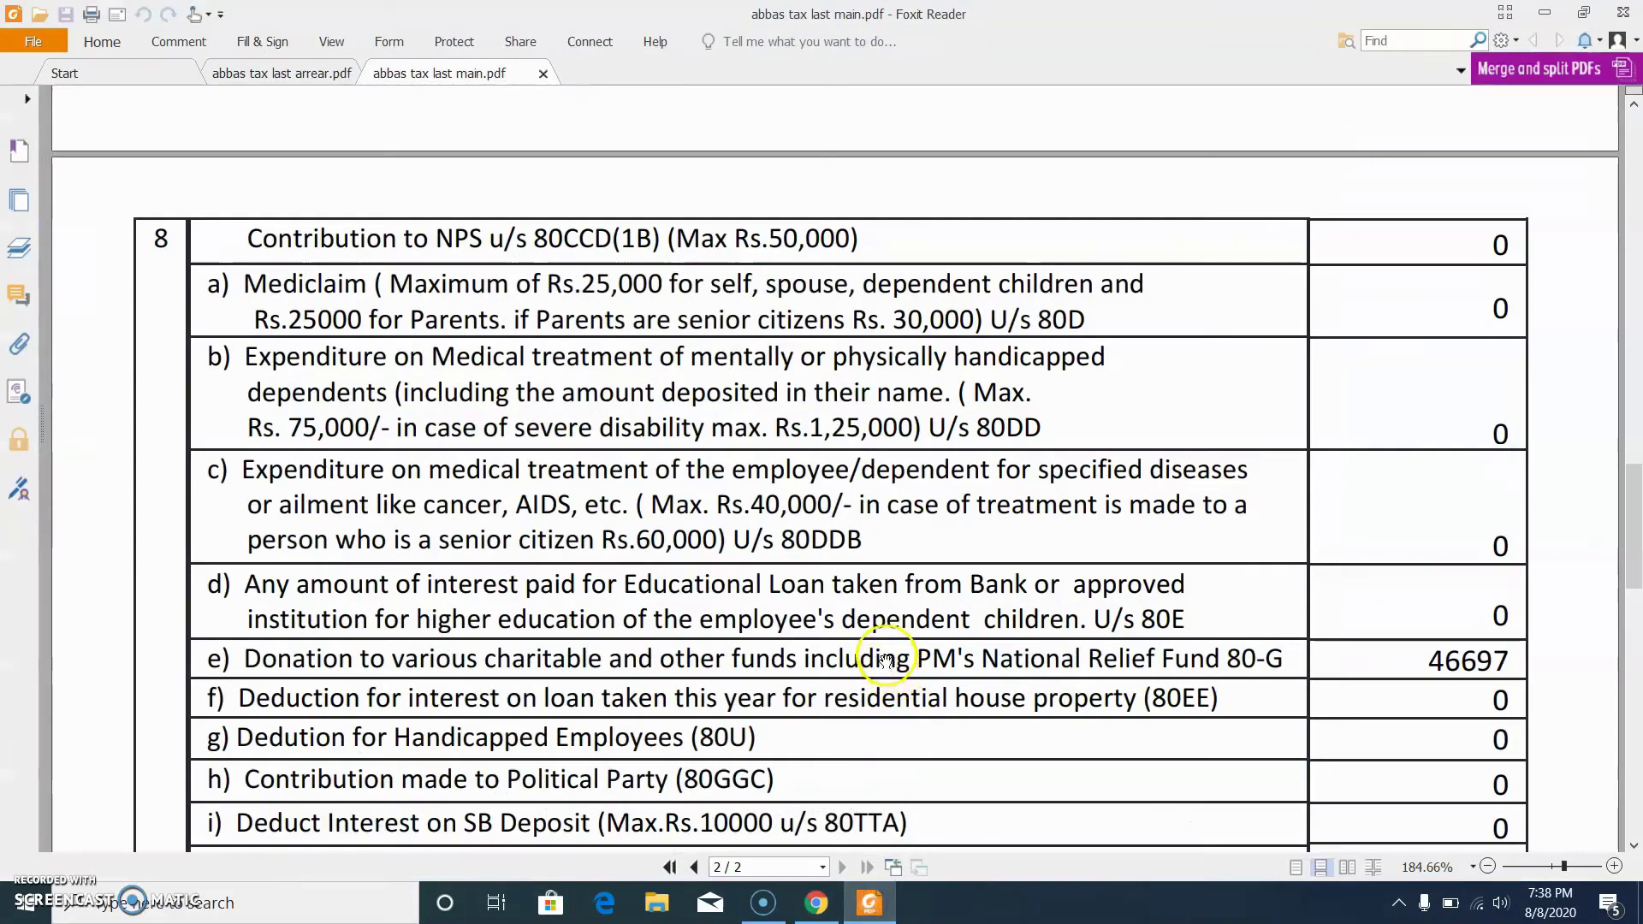
{"action": "left_click", "coordinate": [294, 77]}
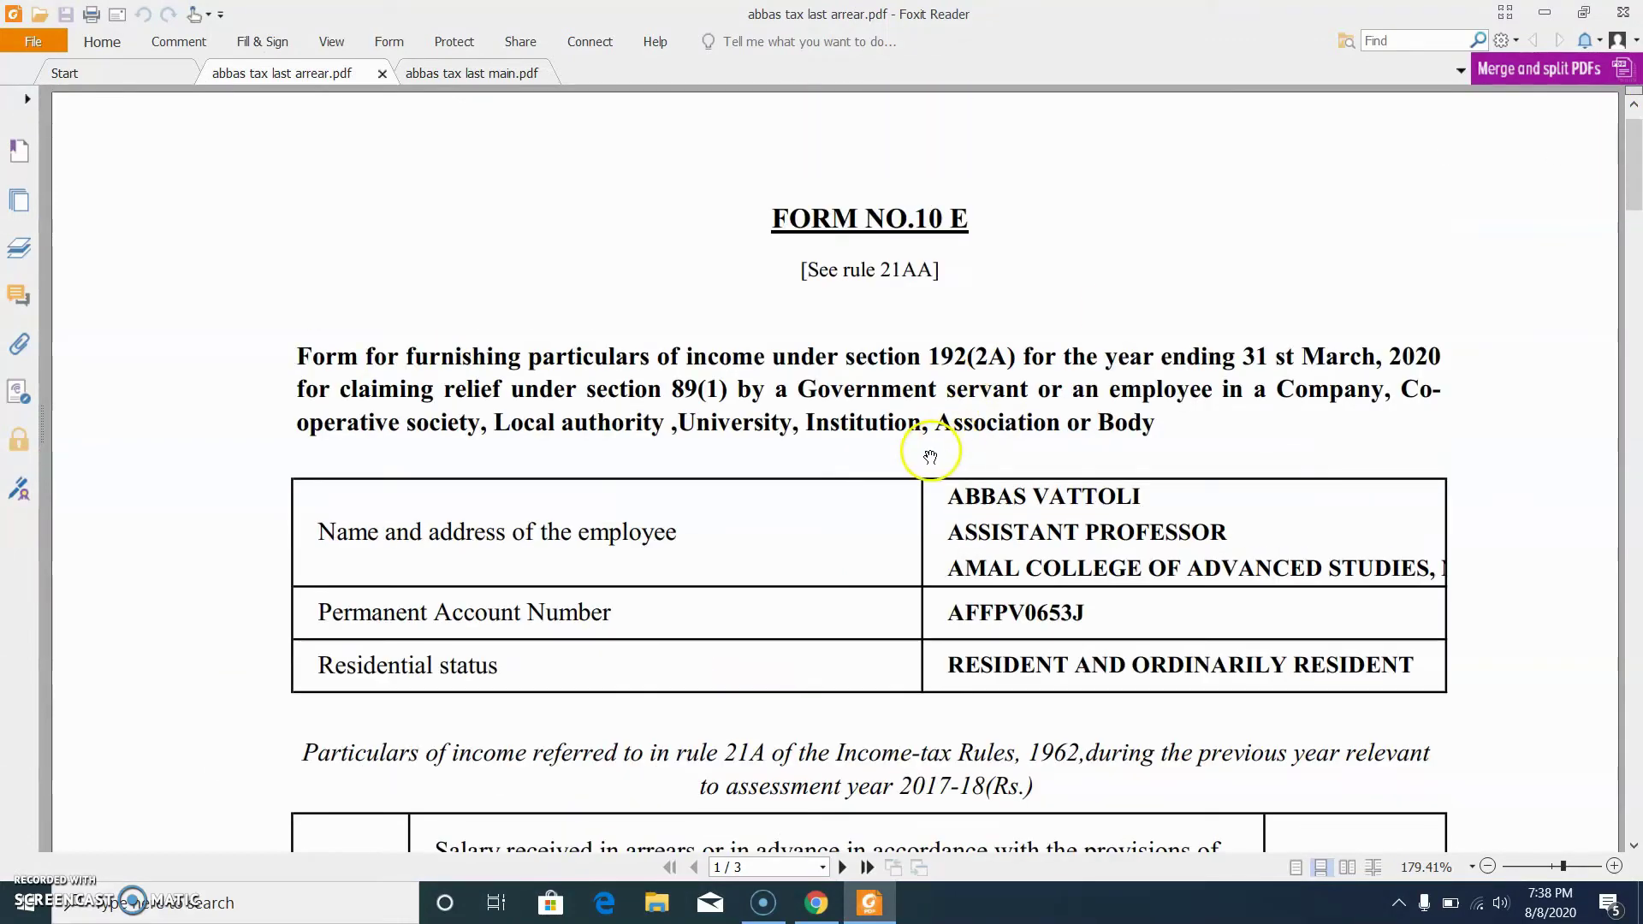
{"action": "scroll", "coordinate": [930, 456], "scroll_direction": "down", "scroll_amount": 5}
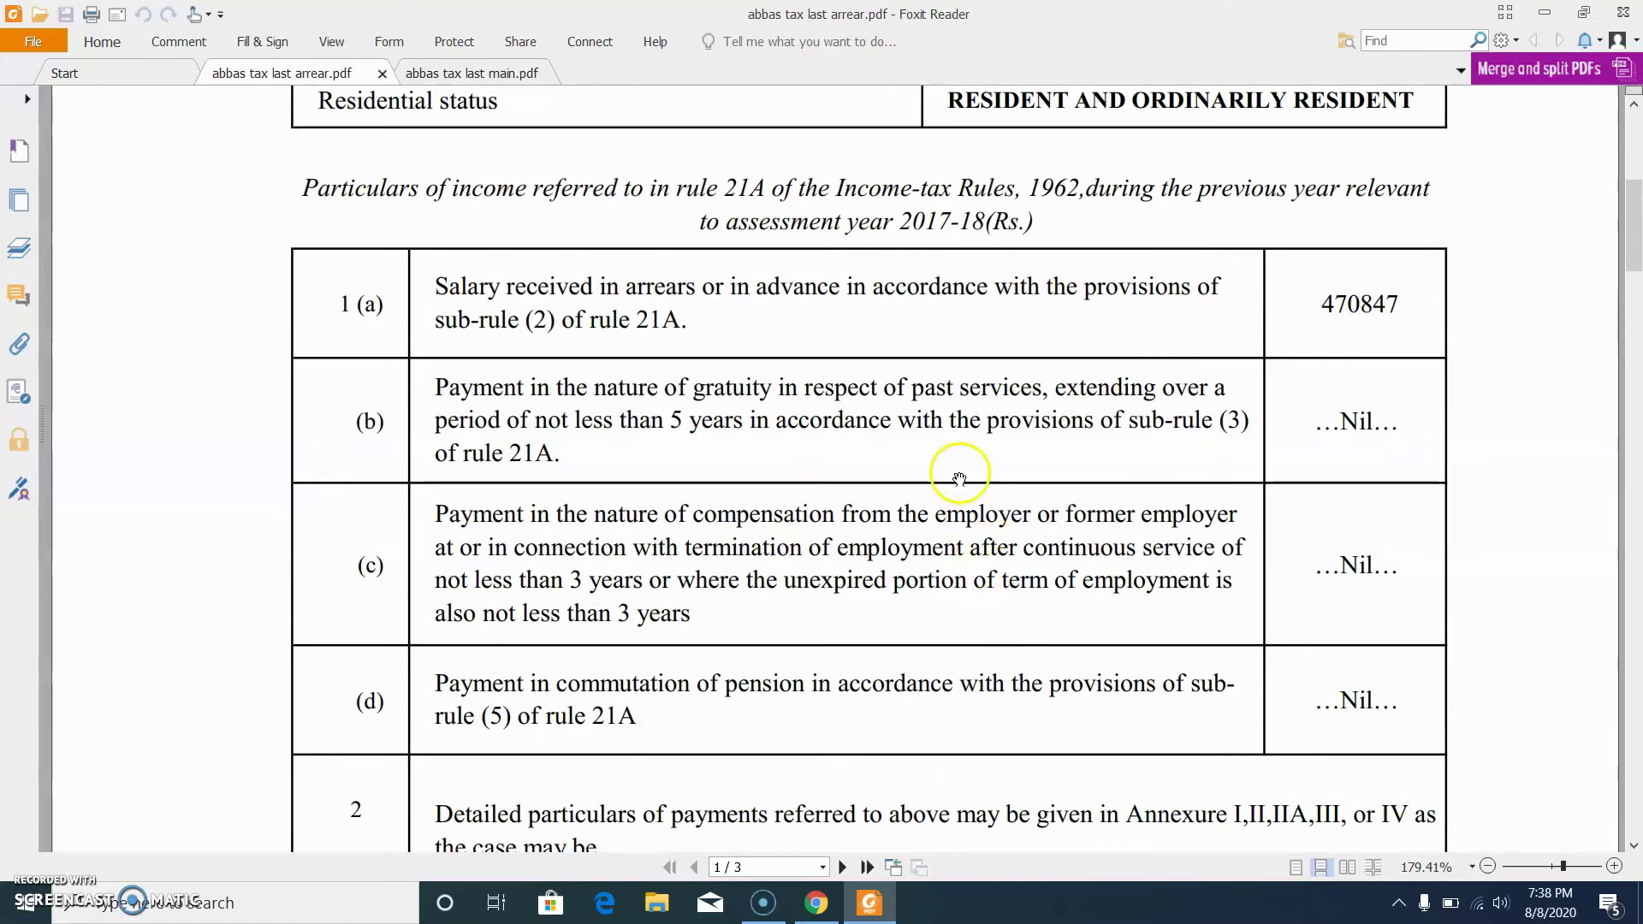
{"action": "scroll", "coordinate": [960, 470], "scroll_direction": "down", "scroll_amount": 3}
{"action": "mouse_move", "coordinate": [1634, 284]}
{"action": "left_mouse_down"}
{"action": "mouse_move", "coordinate": [1635, 432]}
{"action": "mouse_move", "coordinate": [1635, 145]}
{"action": "mouse_move", "coordinate": [1635, 603]}
{"action": "mouse_move", "coordinate": [1632, 516]}
{"action": "left_mouse_up"}
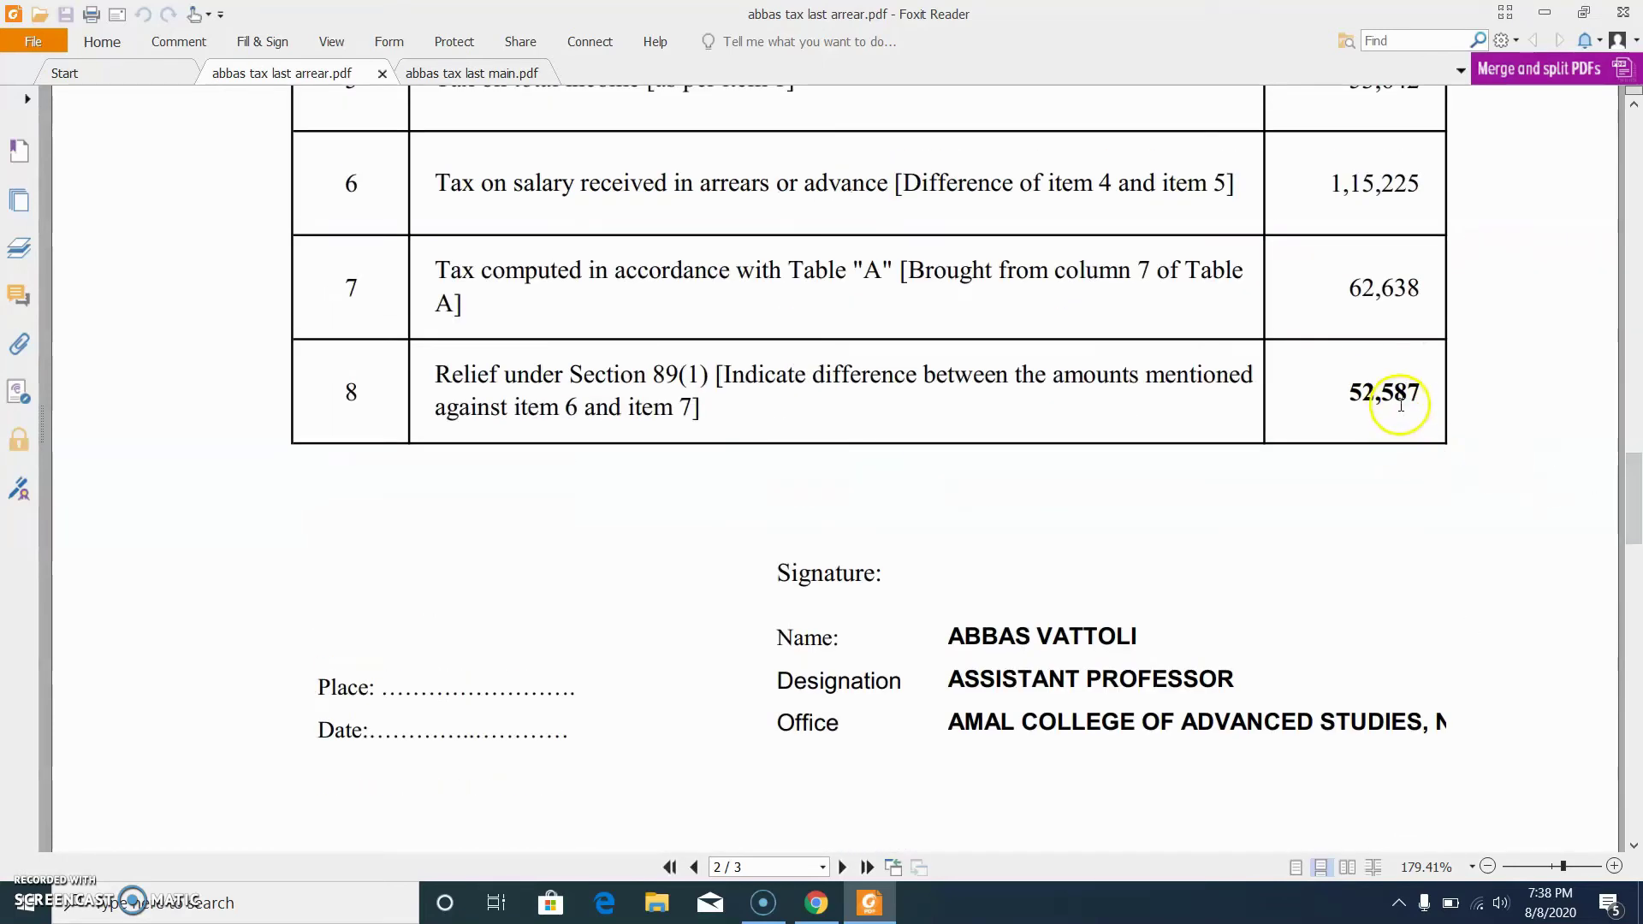
Step: Enter 52587 as D6 Section 89 relief and save the draft
{"action": "left_click", "coordinate": [870, 905]}
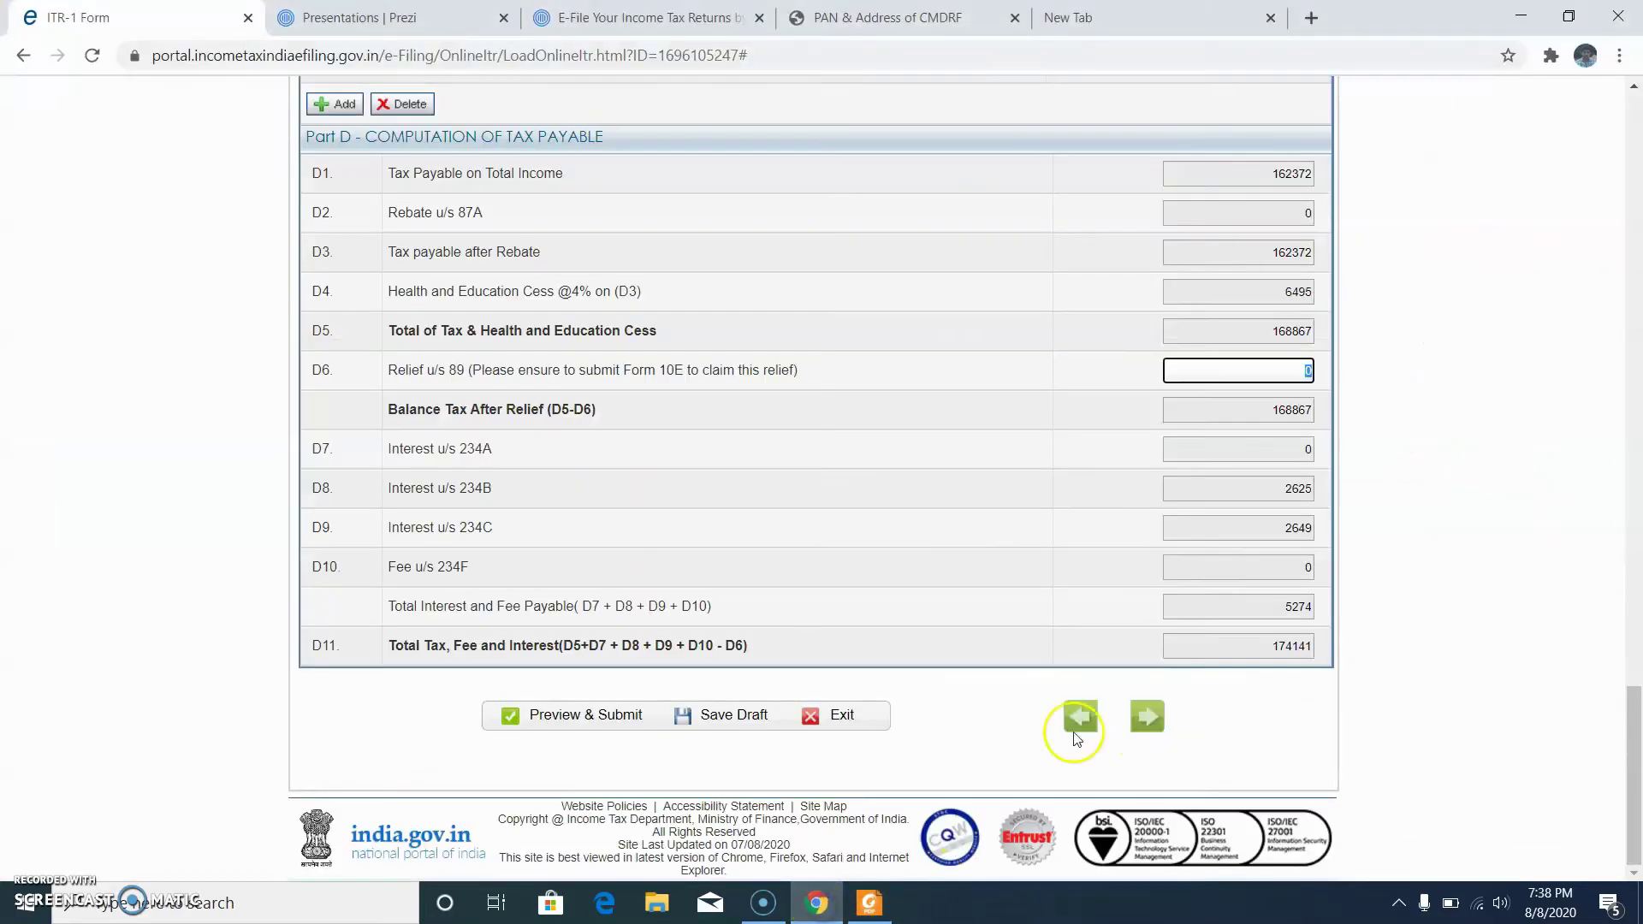
{"action": "left_click", "coordinate": [1183, 514]}
{"action": "scroll", "coordinate": [881, 616], "scroll_direction": "up", "scroll_amount": 15}
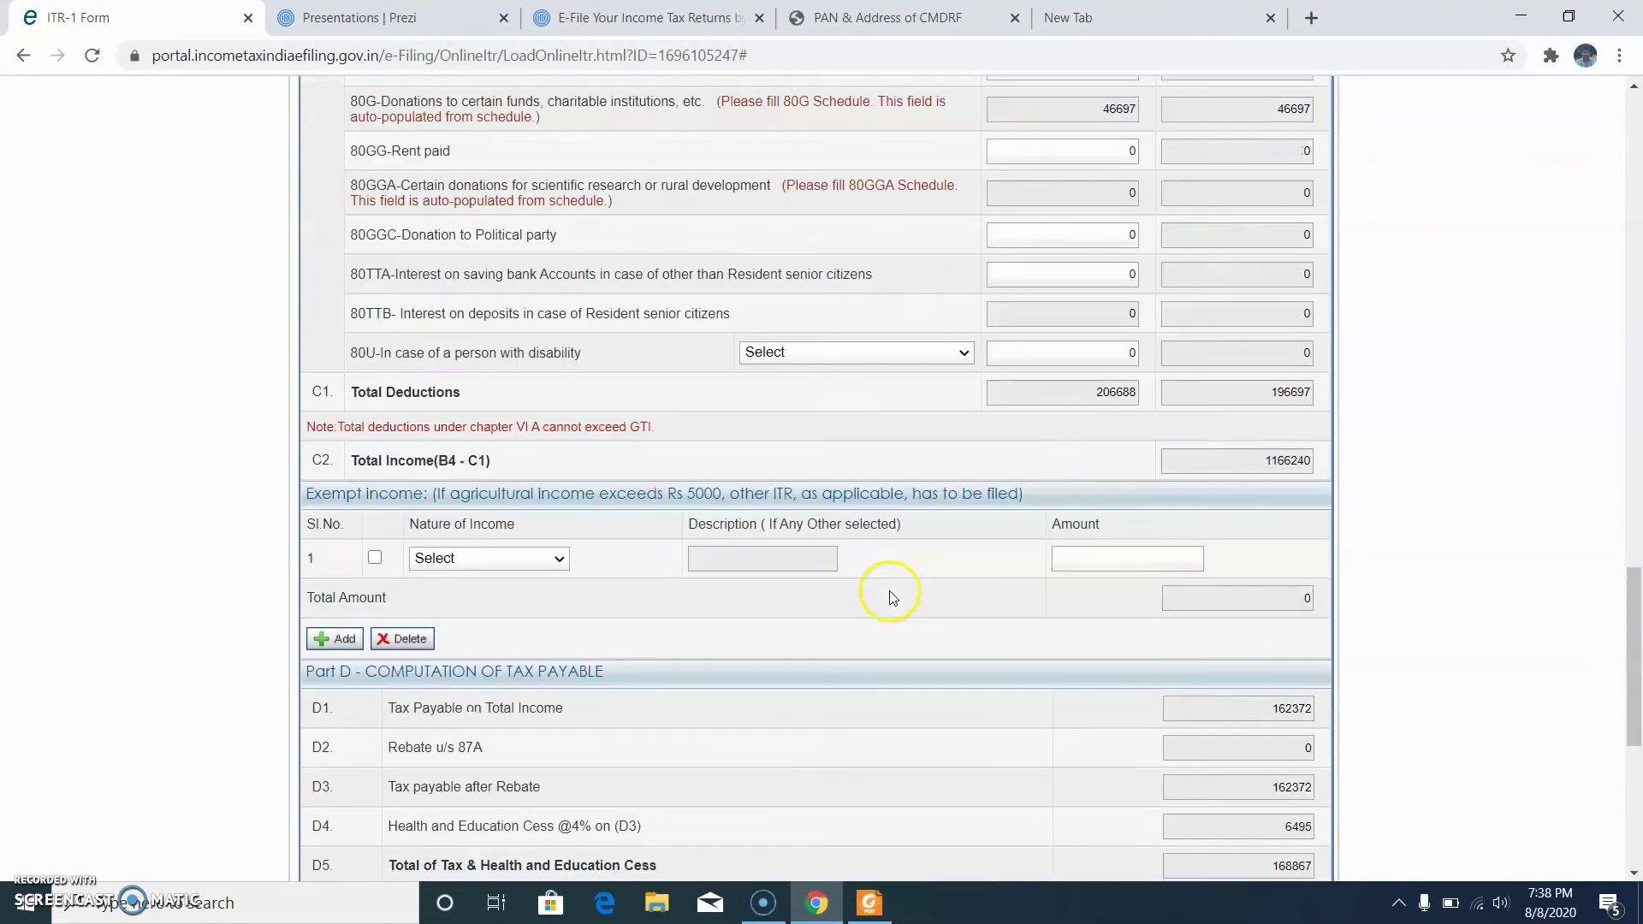
{"action": "scroll", "coordinate": [885, 600], "scroll_direction": "up", "scroll_amount": 7}
{"action": "scroll", "coordinate": [881, 587], "scroll_direction": "down", "scroll_amount": 18}
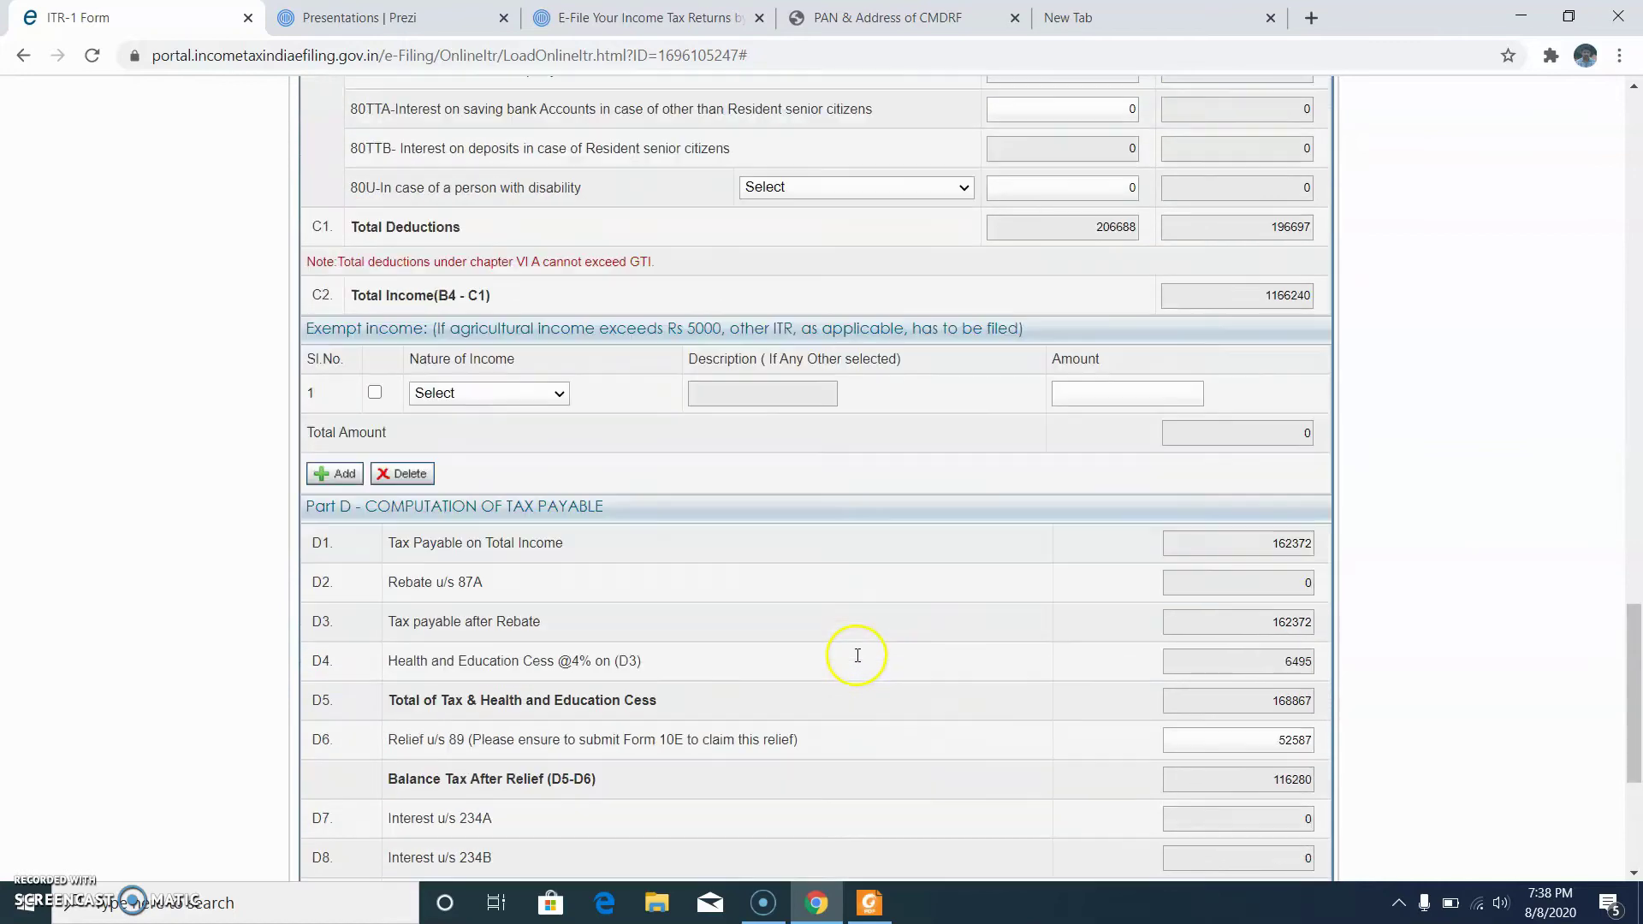
{"action": "left_click", "coordinate": [733, 715]}
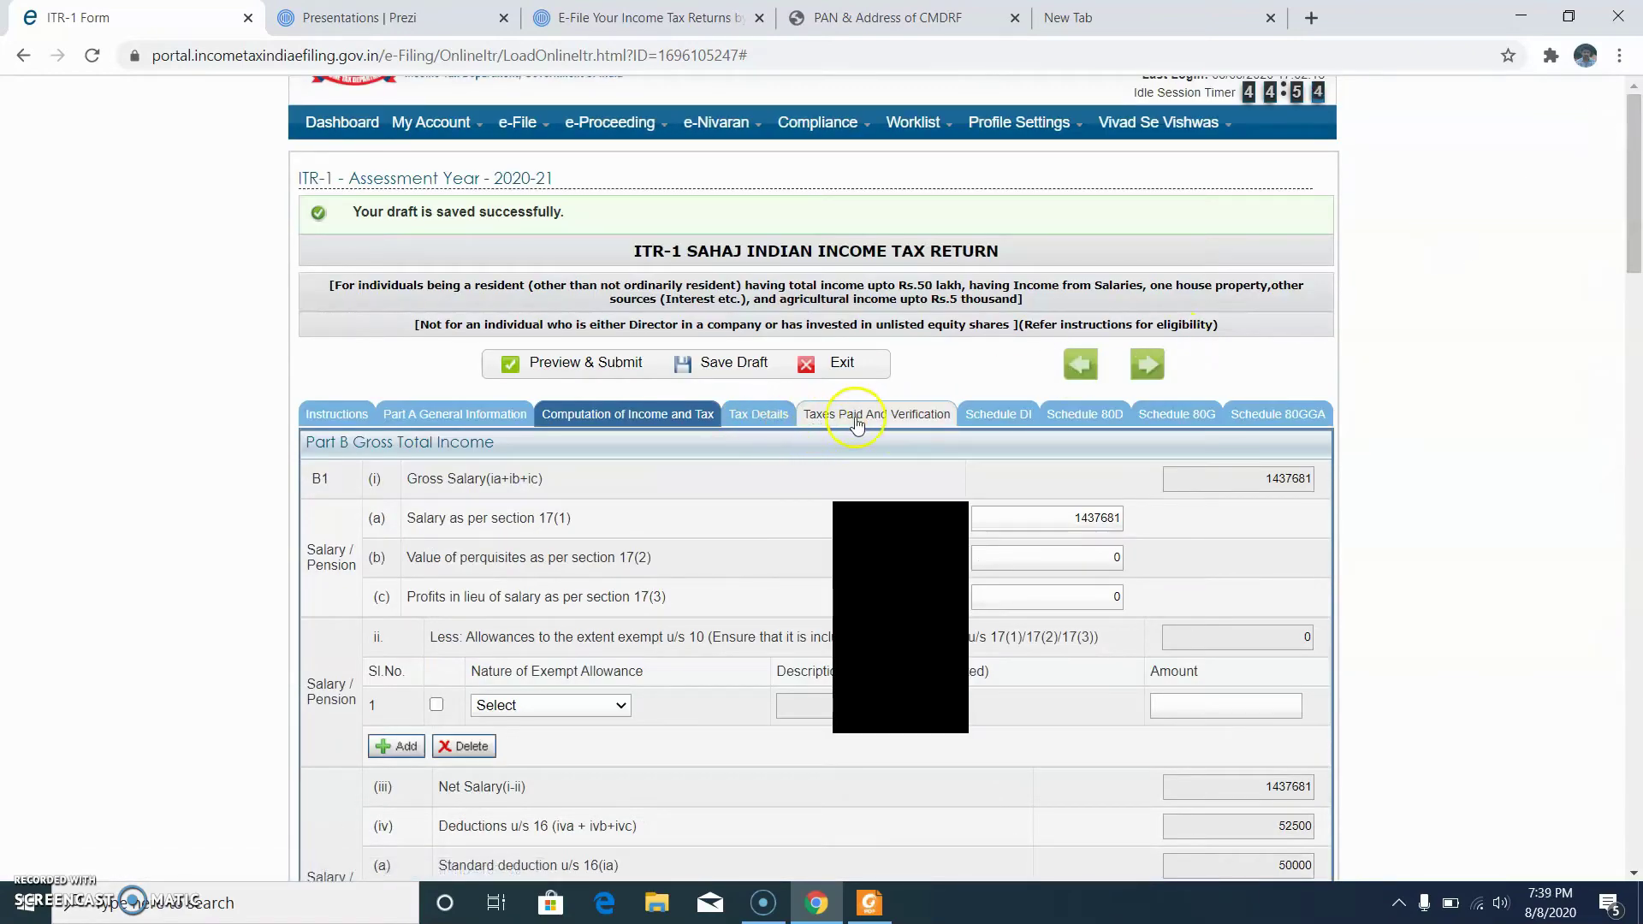
Step: Check that D13 amount payable and D14 refund are both 0 with TDS of 116280
{"action": "left_click", "coordinate": [855, 419]}
{"action": "scroll", "coordinate": [1042, 618], "scroll_direction": "down", "scroll_amount": 3}
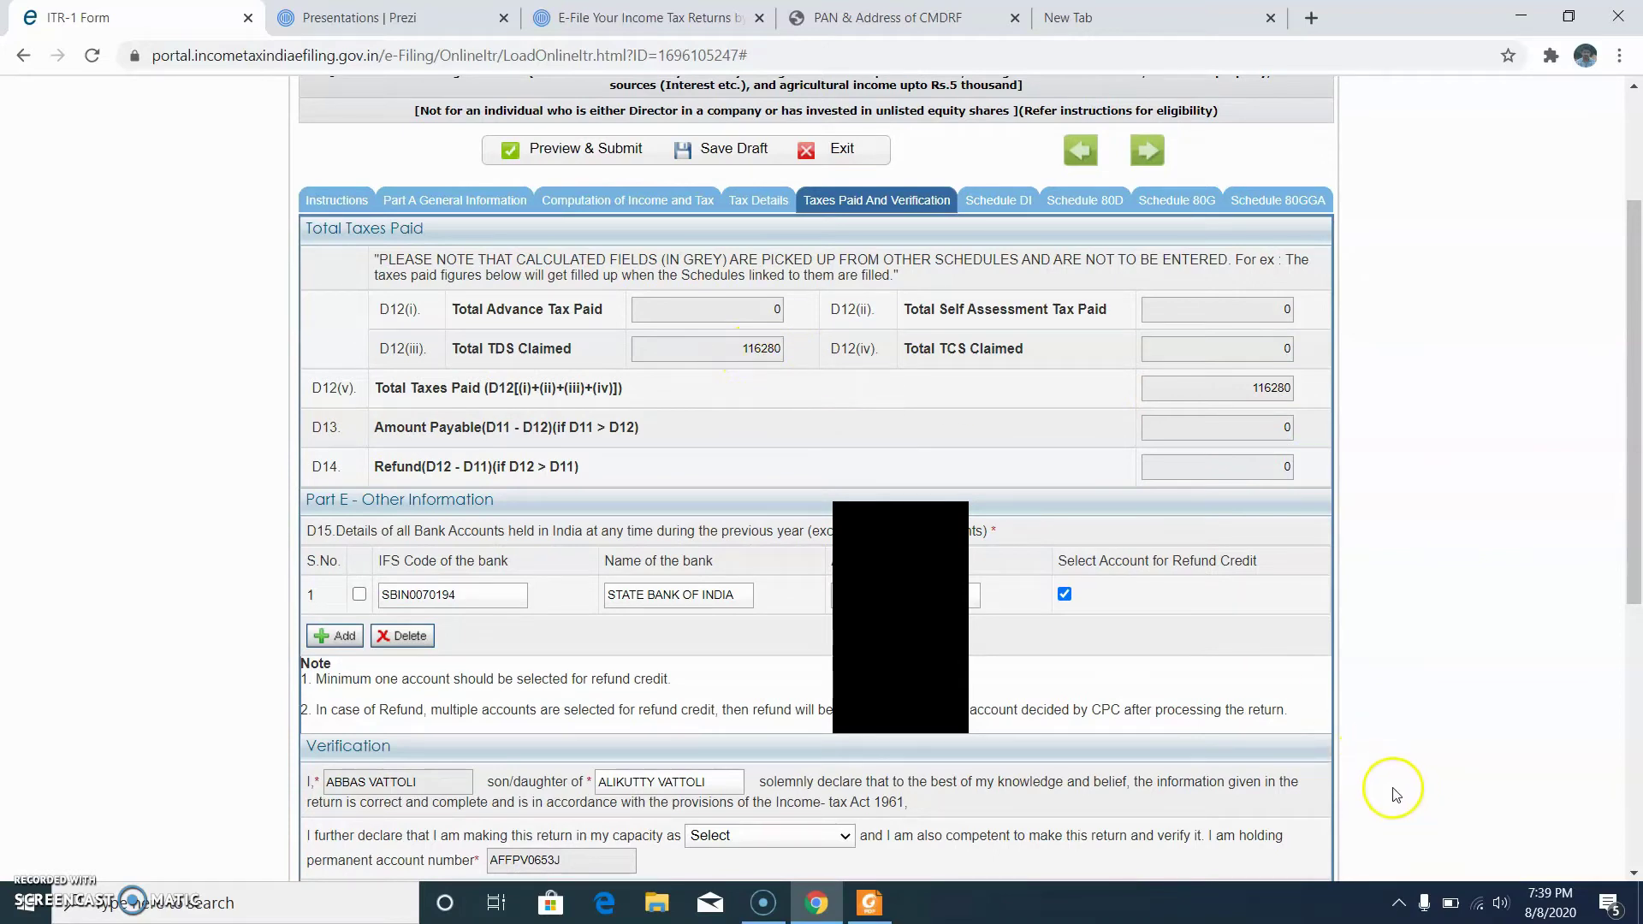
{"action": "left_click", "coordinate": [1247, 433]}
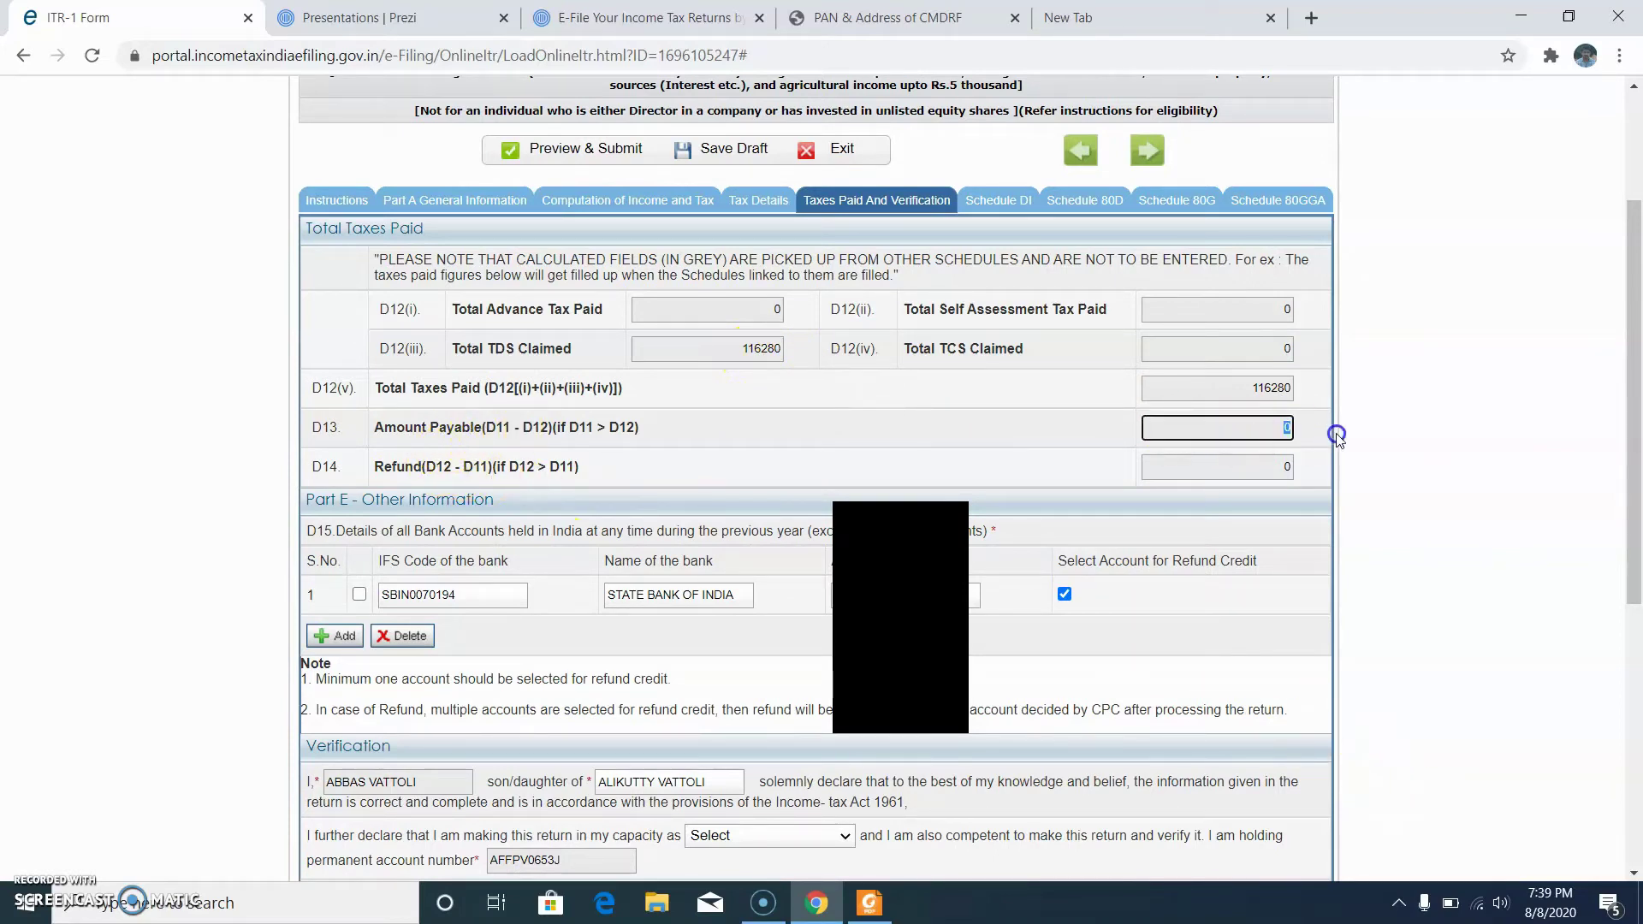
{"action": "left_click", "coordinate": [1275, 469]}
{"action": "left_click", "coordinate": [1258, 428]}
{"action": "scroll", "coordinate": [965, 660], "scroll_direction": "down", "scroll_amount": 2}
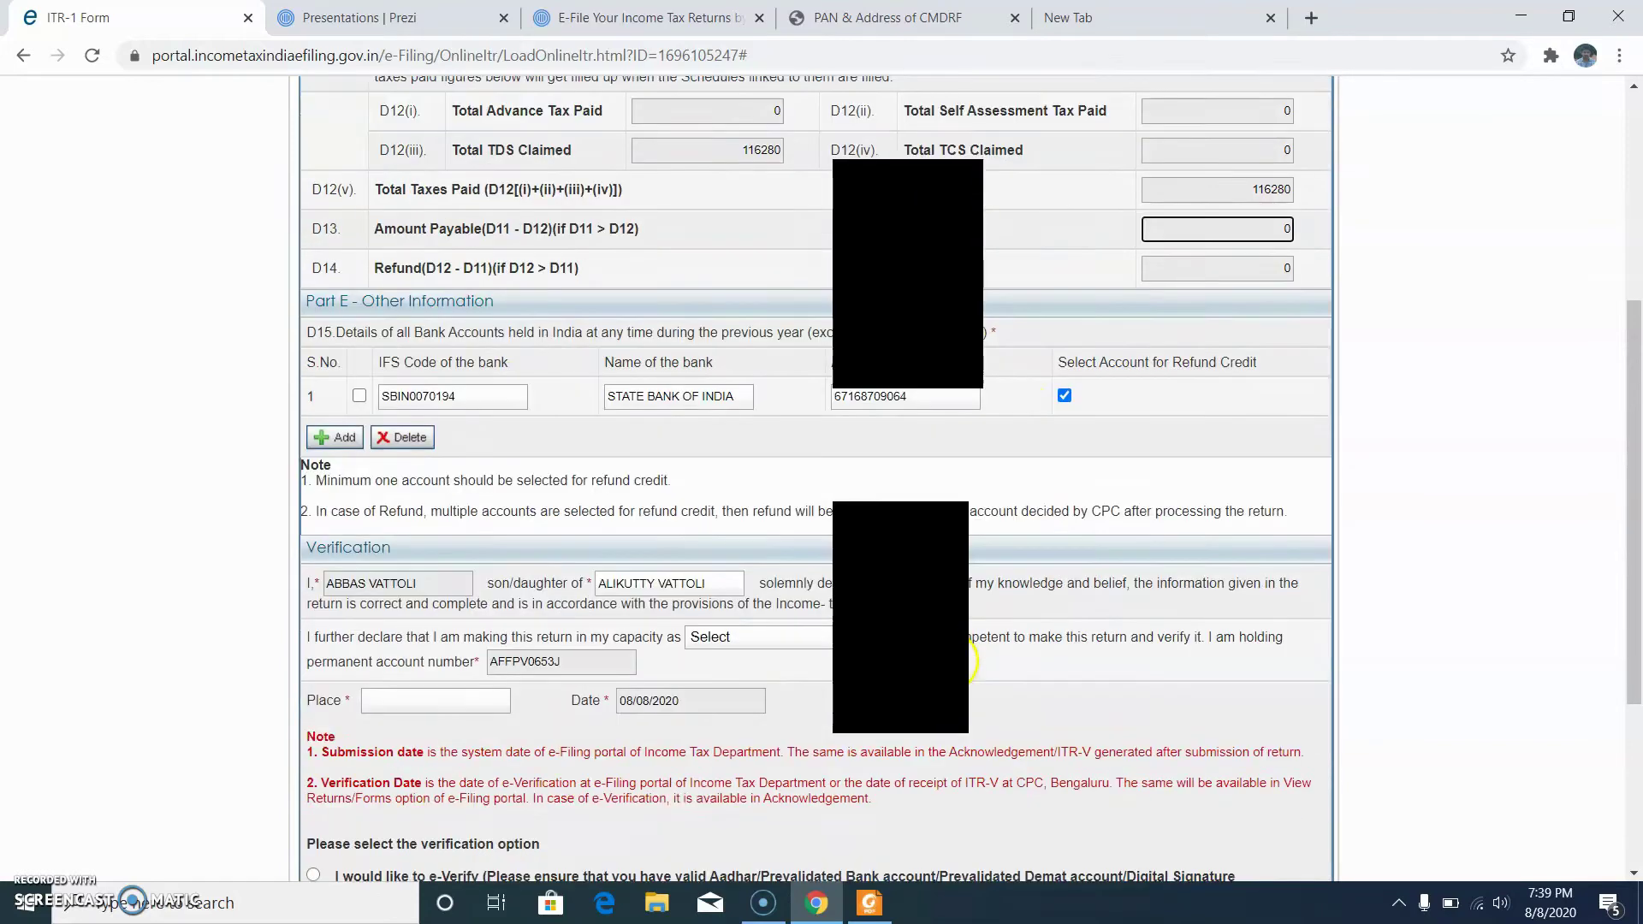
Step: Declare in the capacity of Self, with place 'MYL', and choose to e-Verify now
{"action": "scroll", "coordinate": [966, 660], "scroll_direction": "down", "scroll_amount": 1}
{"action": "left_click", "coordinate": [733, 514]}
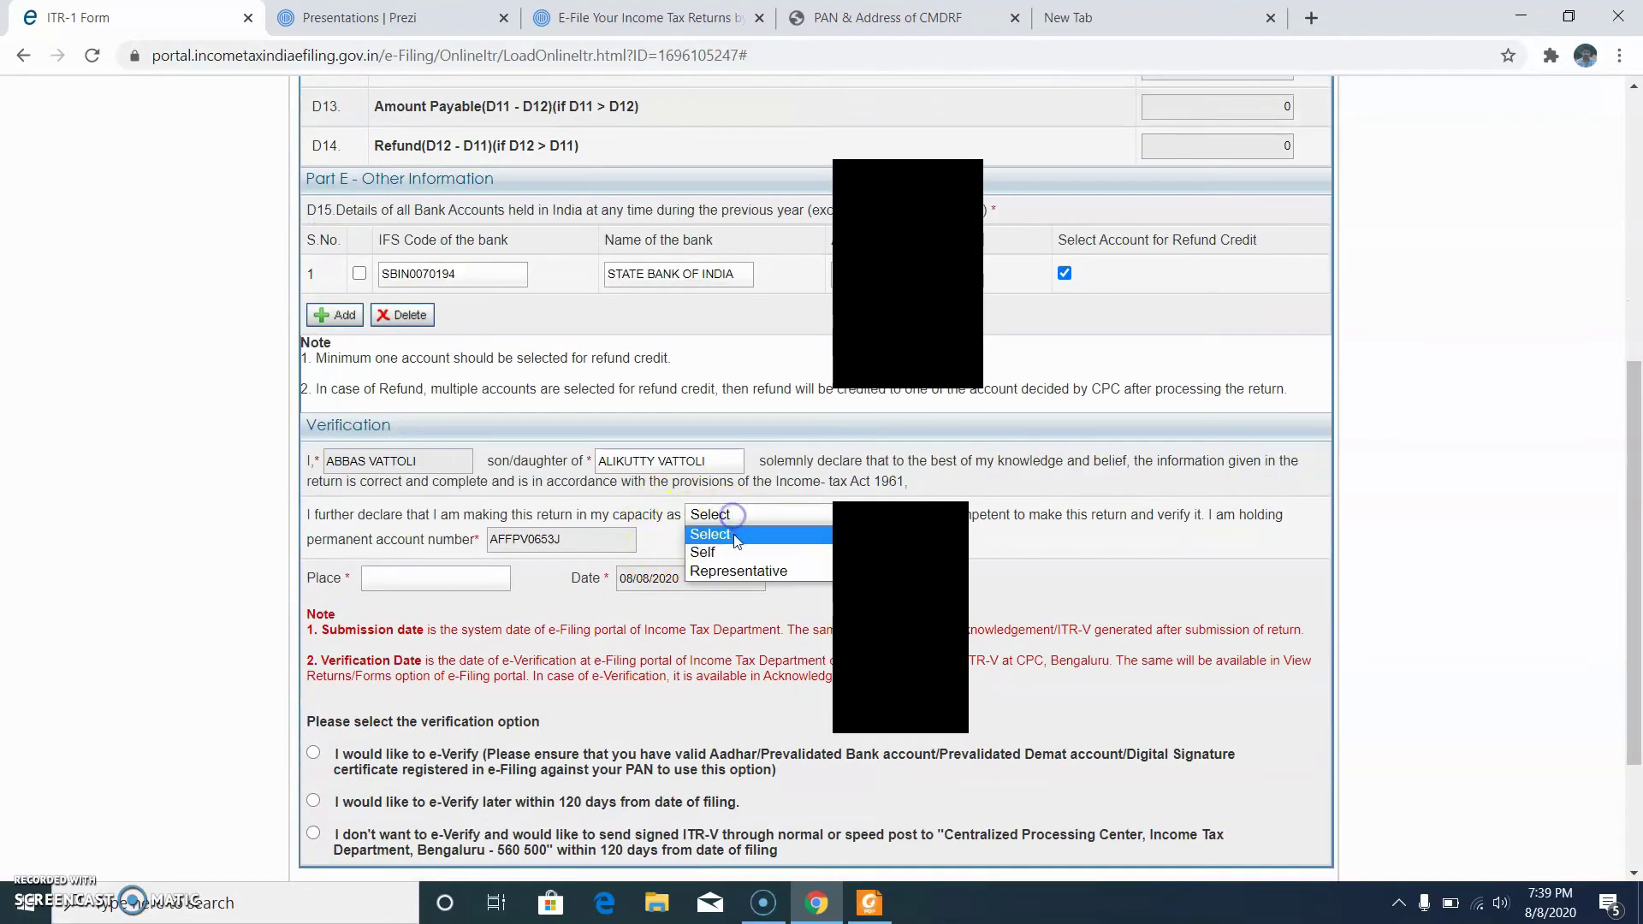
{"action": "left_click", "coordinate": [731, 552]}
{"action": "left_click", "coordinate": [466, 586]}
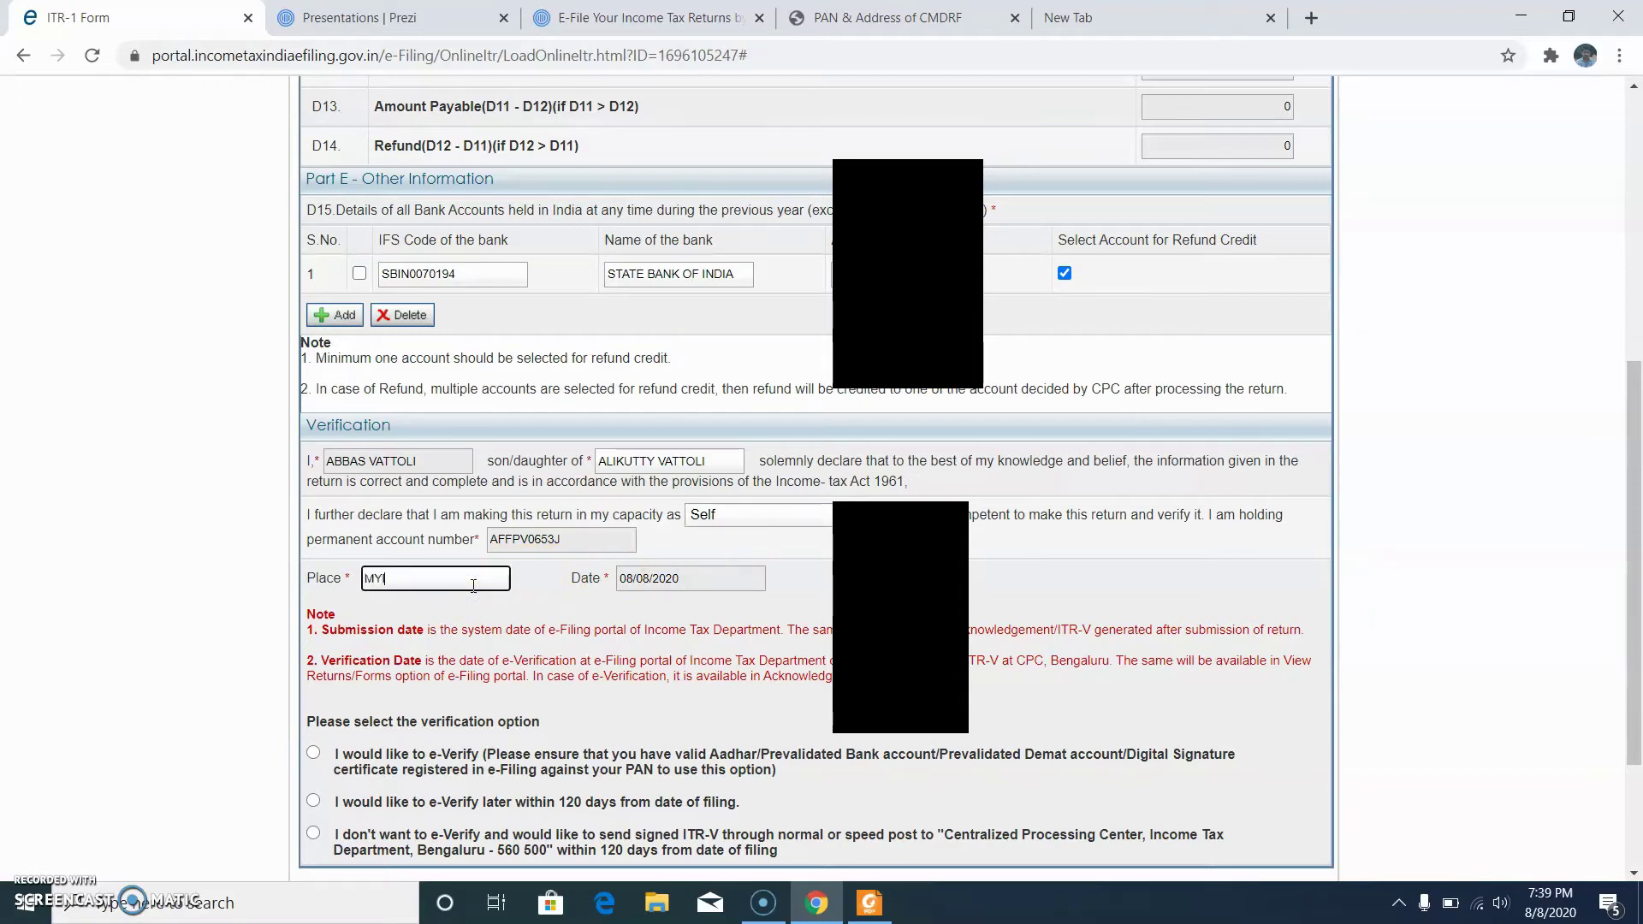
{"action": "type", "text": "MYLADI"}
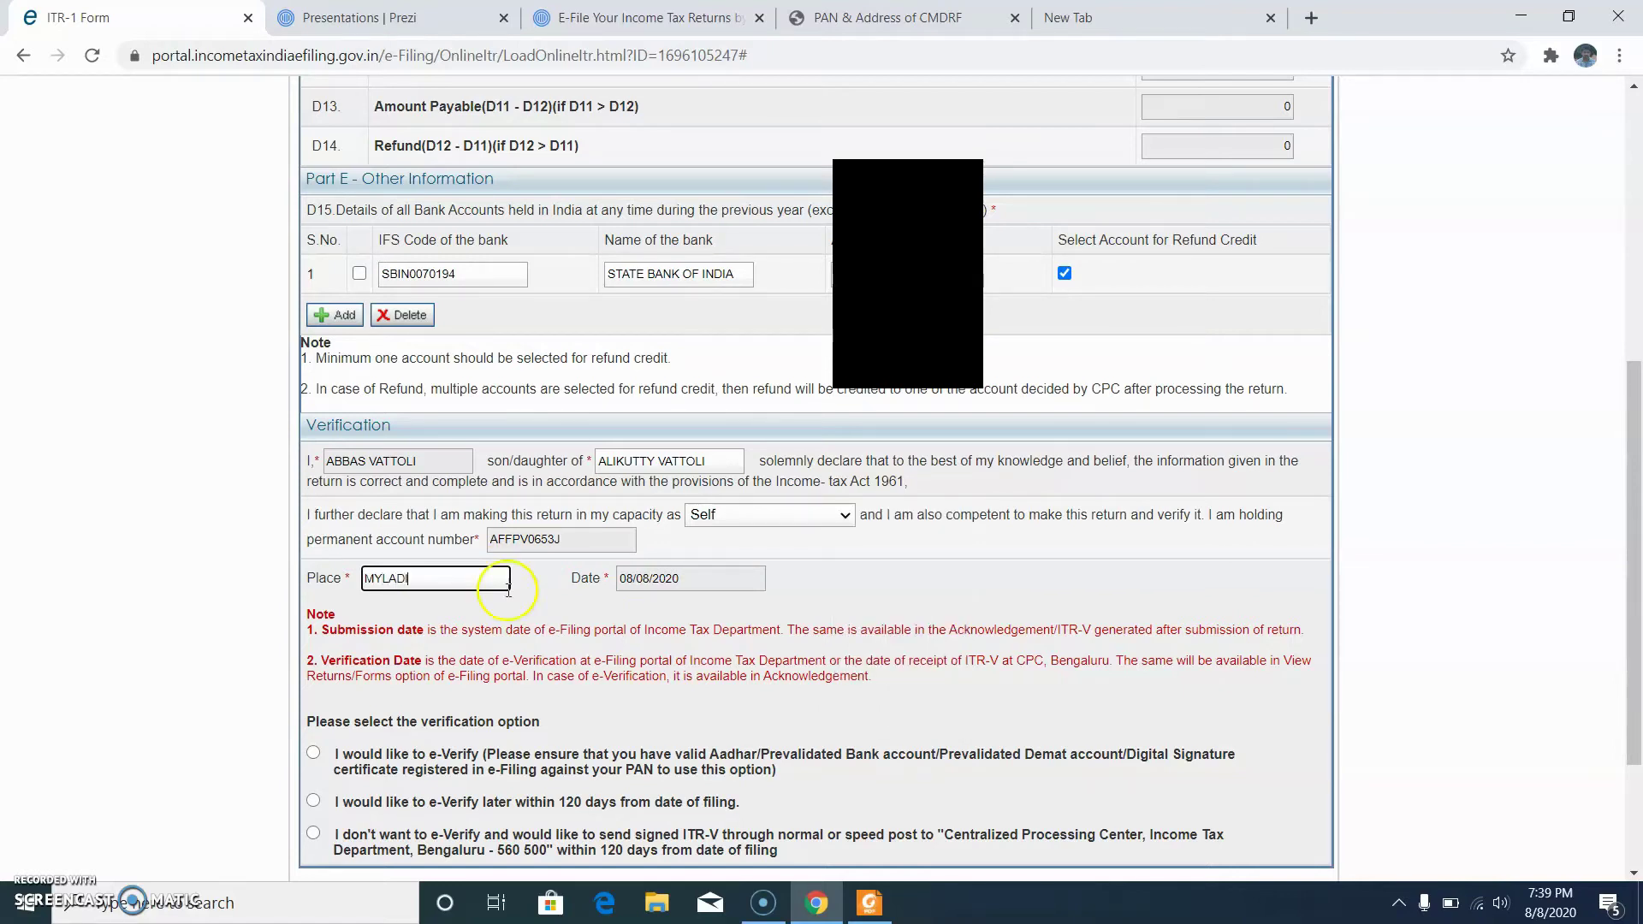
{"action": "scroll", "coordinate": [508, 588], "scroll_direction": "down", "scroll_amount": 3}
{"action": "left_click", "coordinate": [313, 554]}
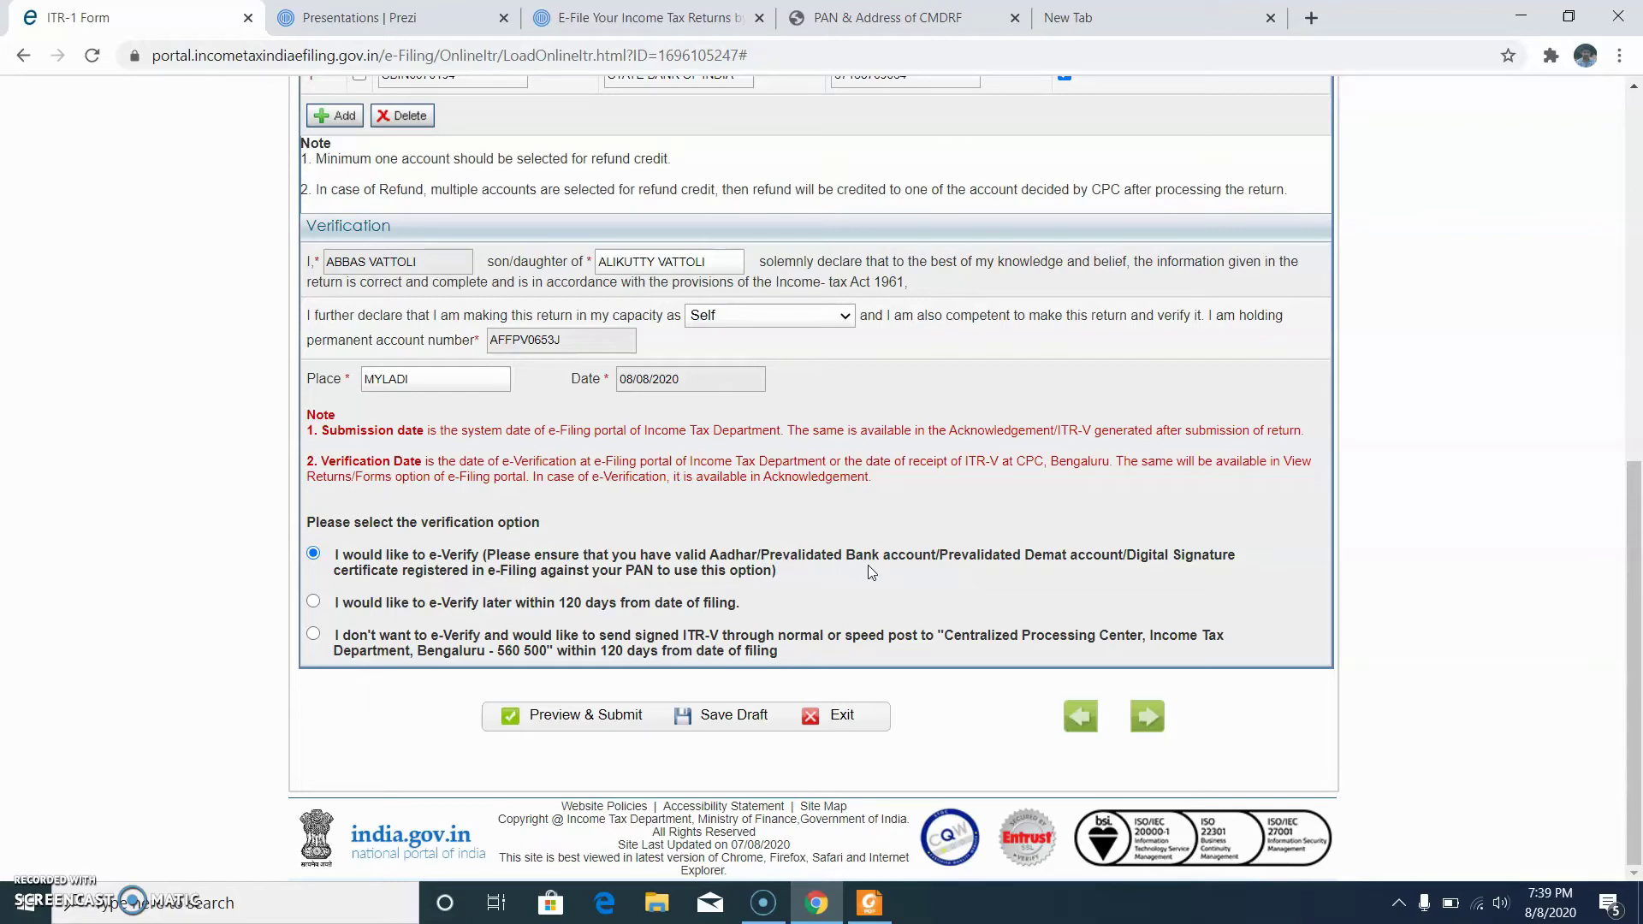
{"action": "left_click", "coordinate": [941, 558]}
{"action": "left_click", "coordinate": [417, 565]}
Step: Switch to e-Verify later within 120 days and attempt Preview & Submit
{"action": "left_click", "coordinate": [313, 603]}
{"action": "left_click", "coordinate": [1147, 716]}
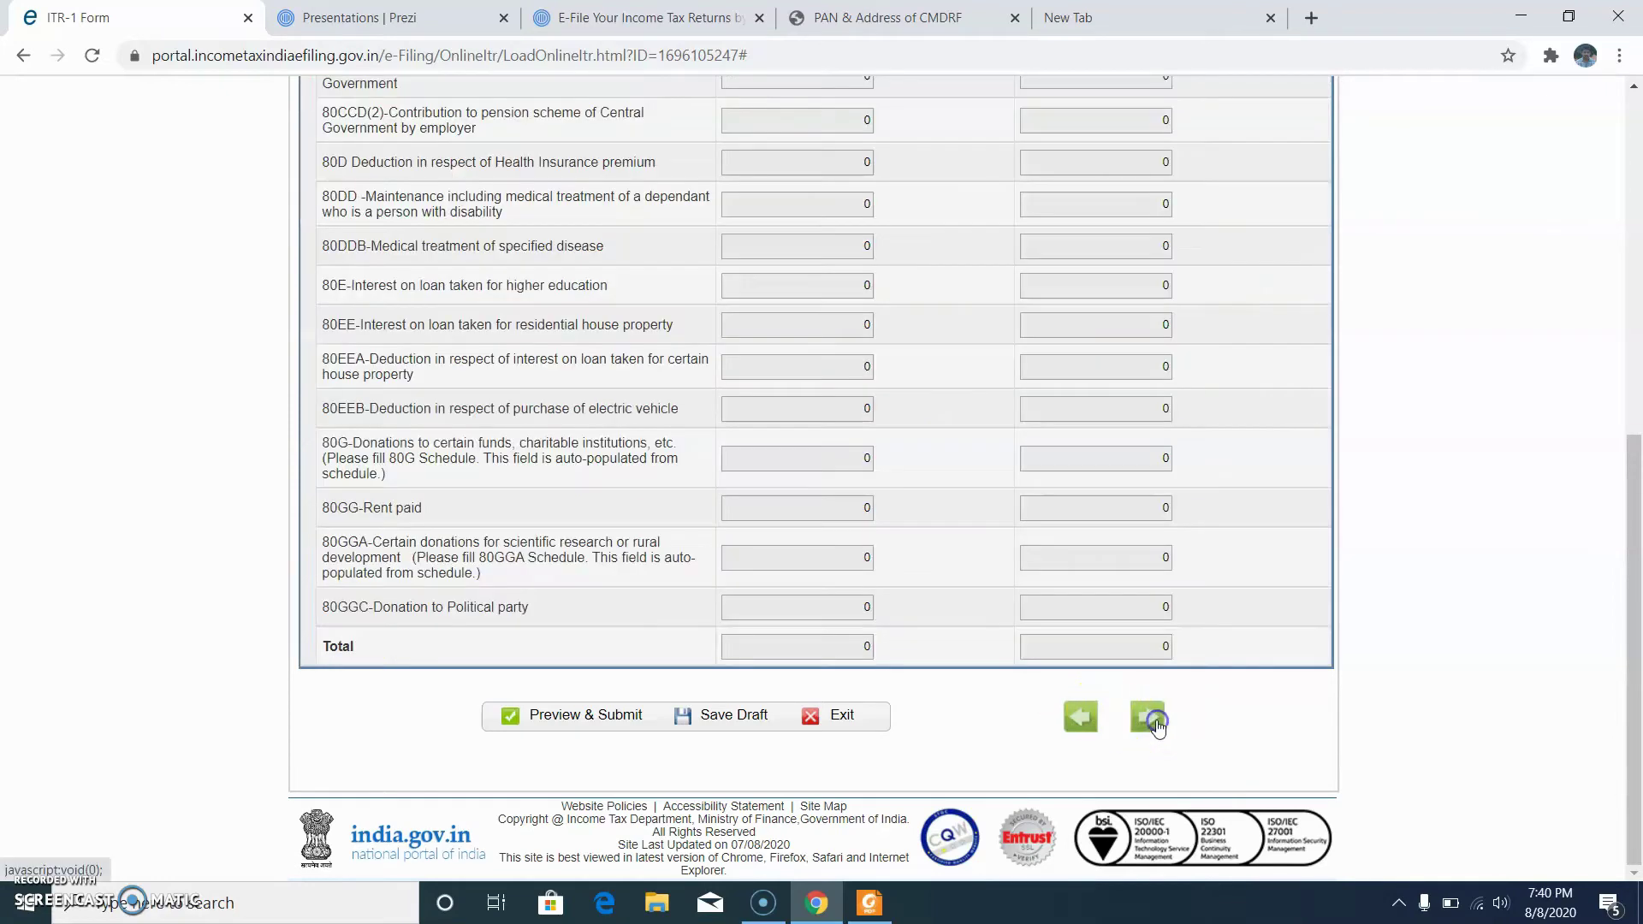
{"action": "left_click", "coordinate": [607, 721]}
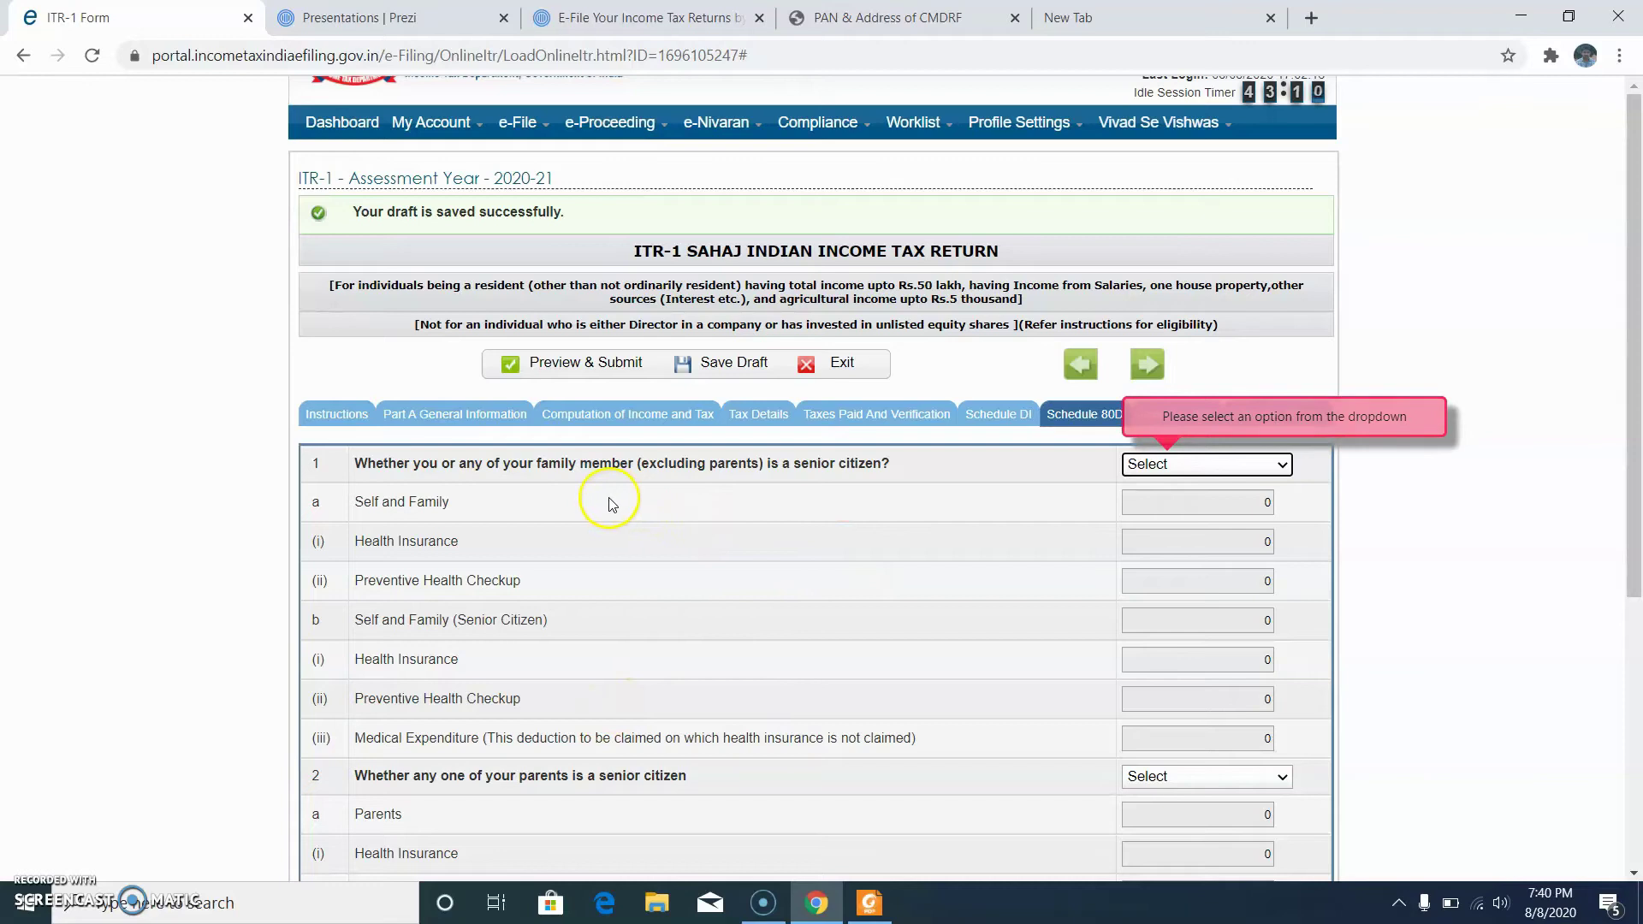
Step: Answer the 80D senior-citizen questions for self/family and parents as not claiming, then save
{"action": "scroll", "coordinate": [1368, 505], "scroll_direction": "down", "scroll_amount": 3}
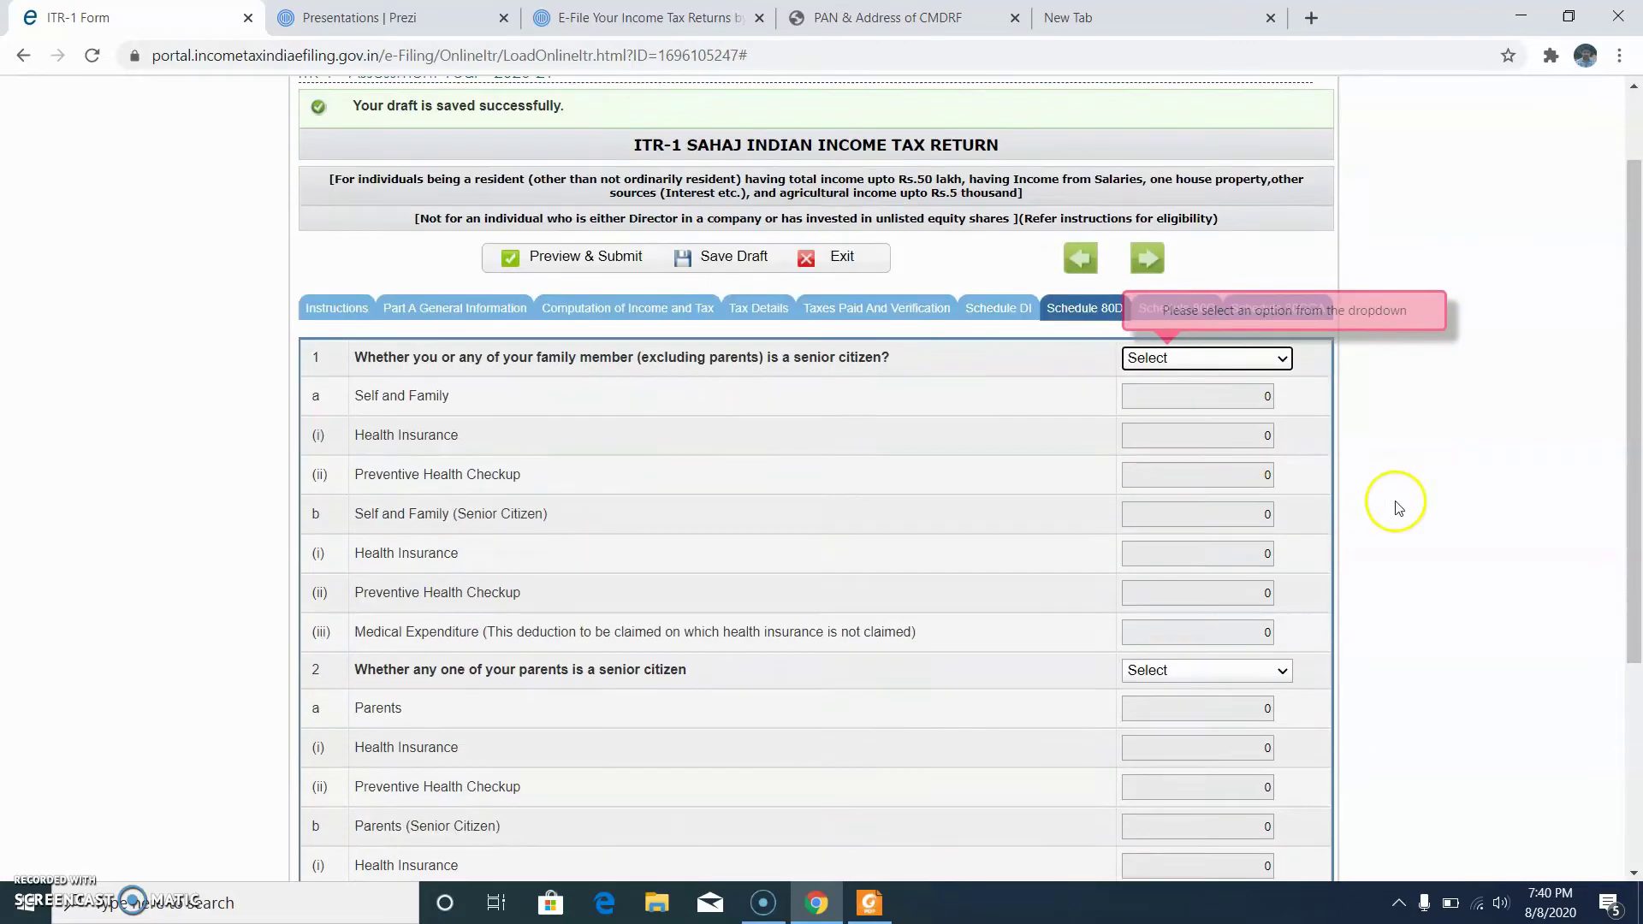
{"action": "left_click", "coordinate": [1173, 249]}
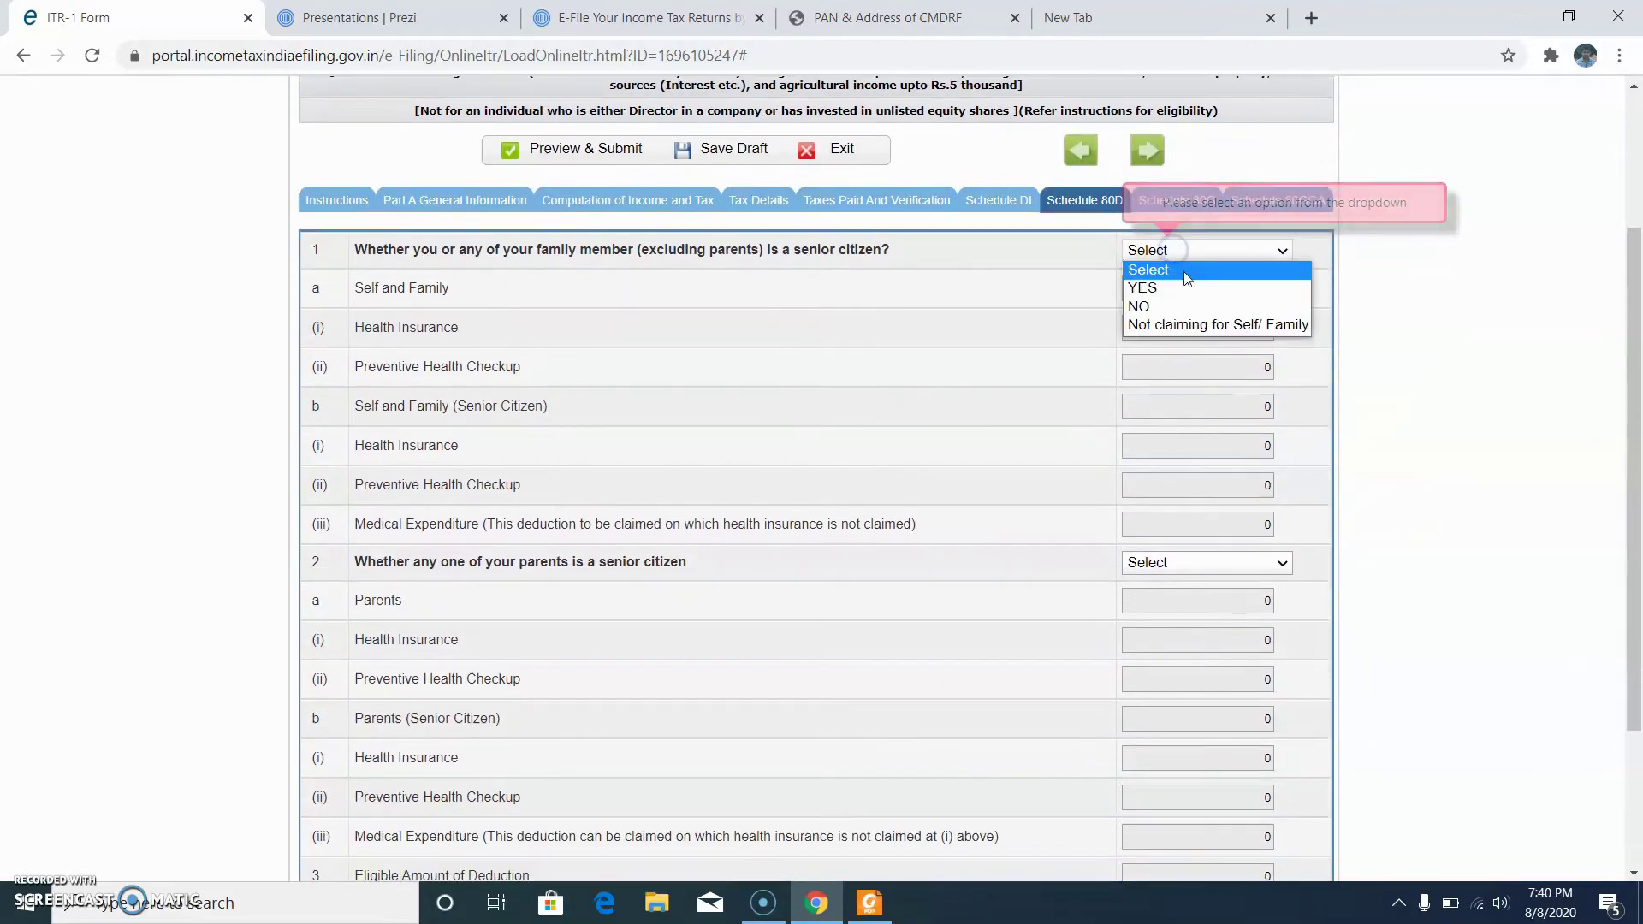
{"action": "left_click", "coordinate": [1193, 324]}
{"action": "scroll", "coordinate": [1349, 445], "scroll_direction": "down", "scroll_amount": 3}
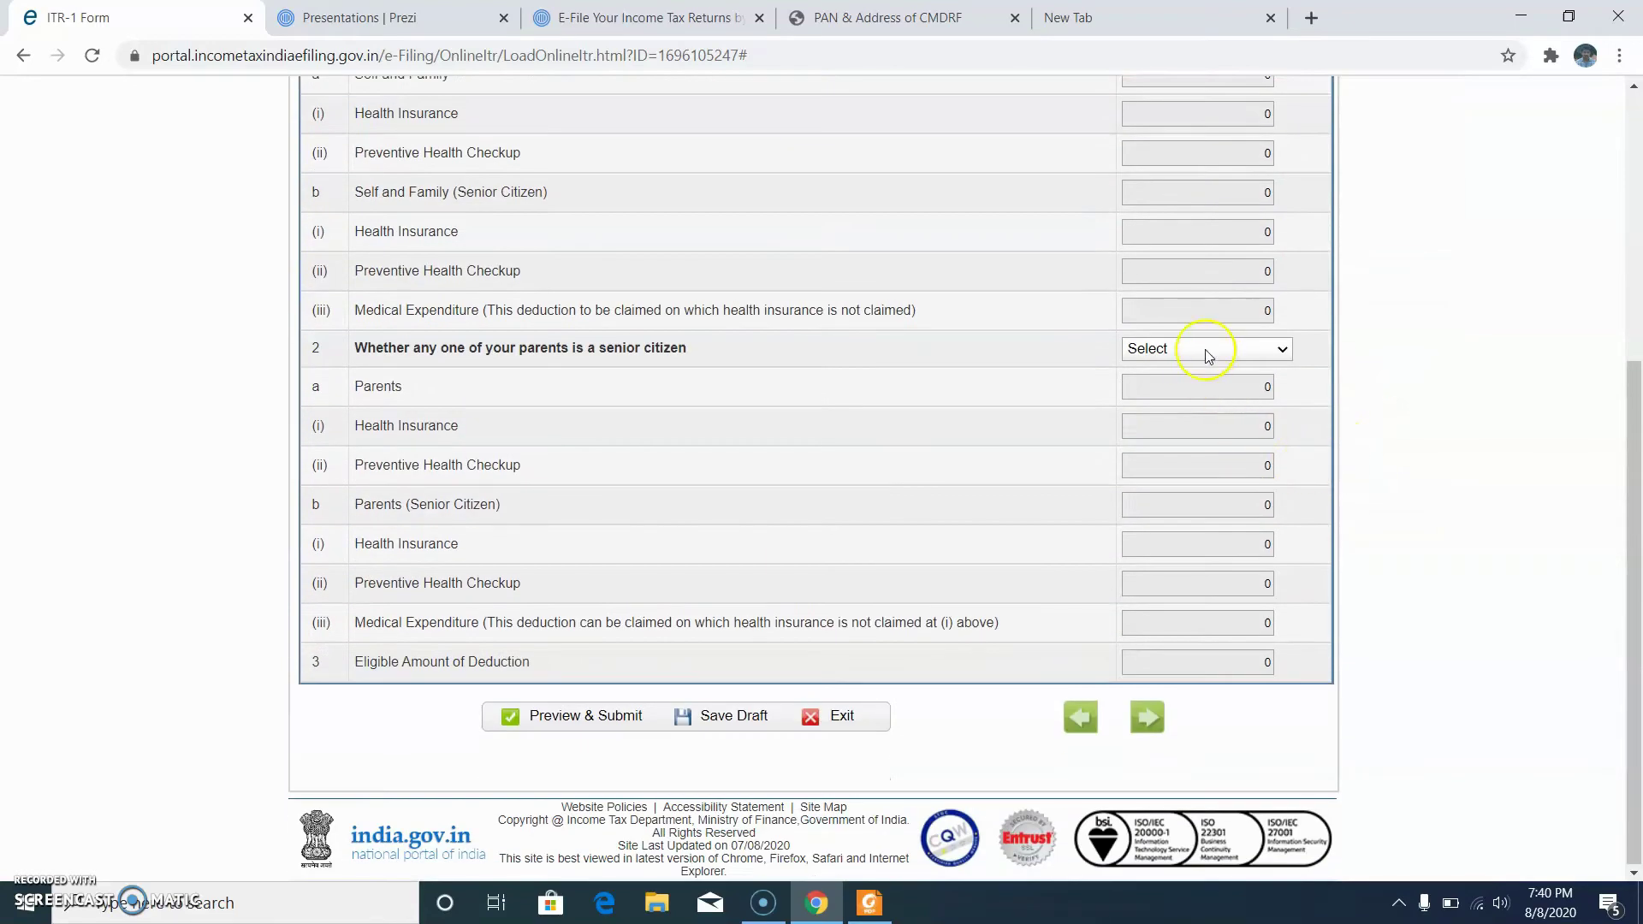
{"action": "left_click", "coordinate": [1204, 348]}
{"action": "left_click", "coordinate": [1219, 424]}
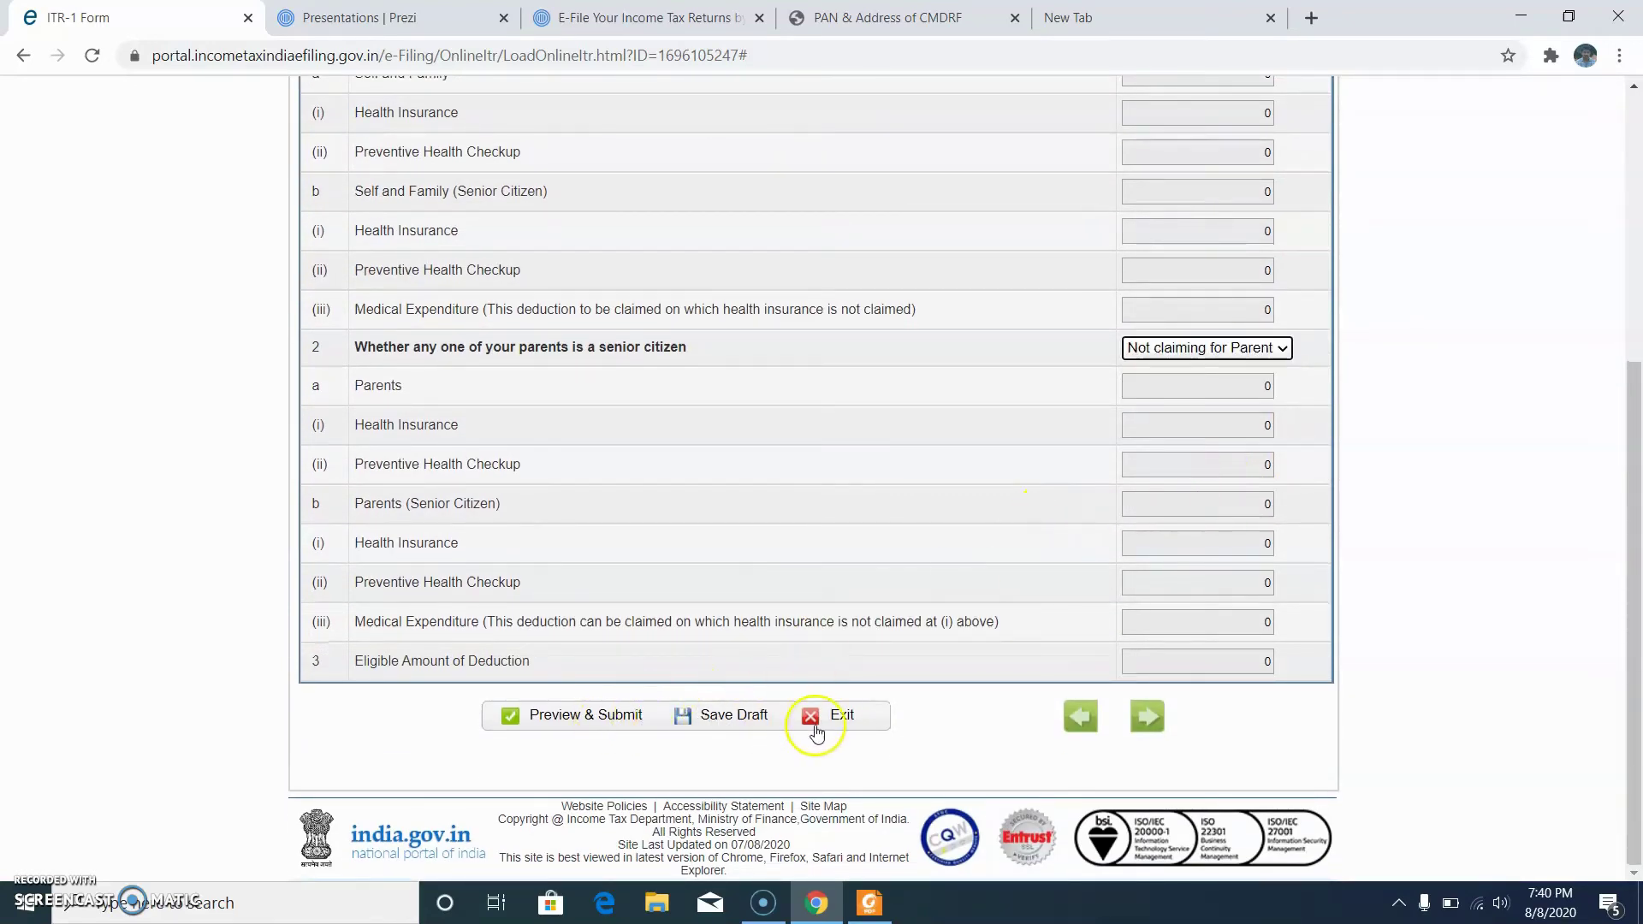
{"action": "left_click", "coordinate": [749, 718]}
{"action": "left_click", "coordinate": [597, 726]}
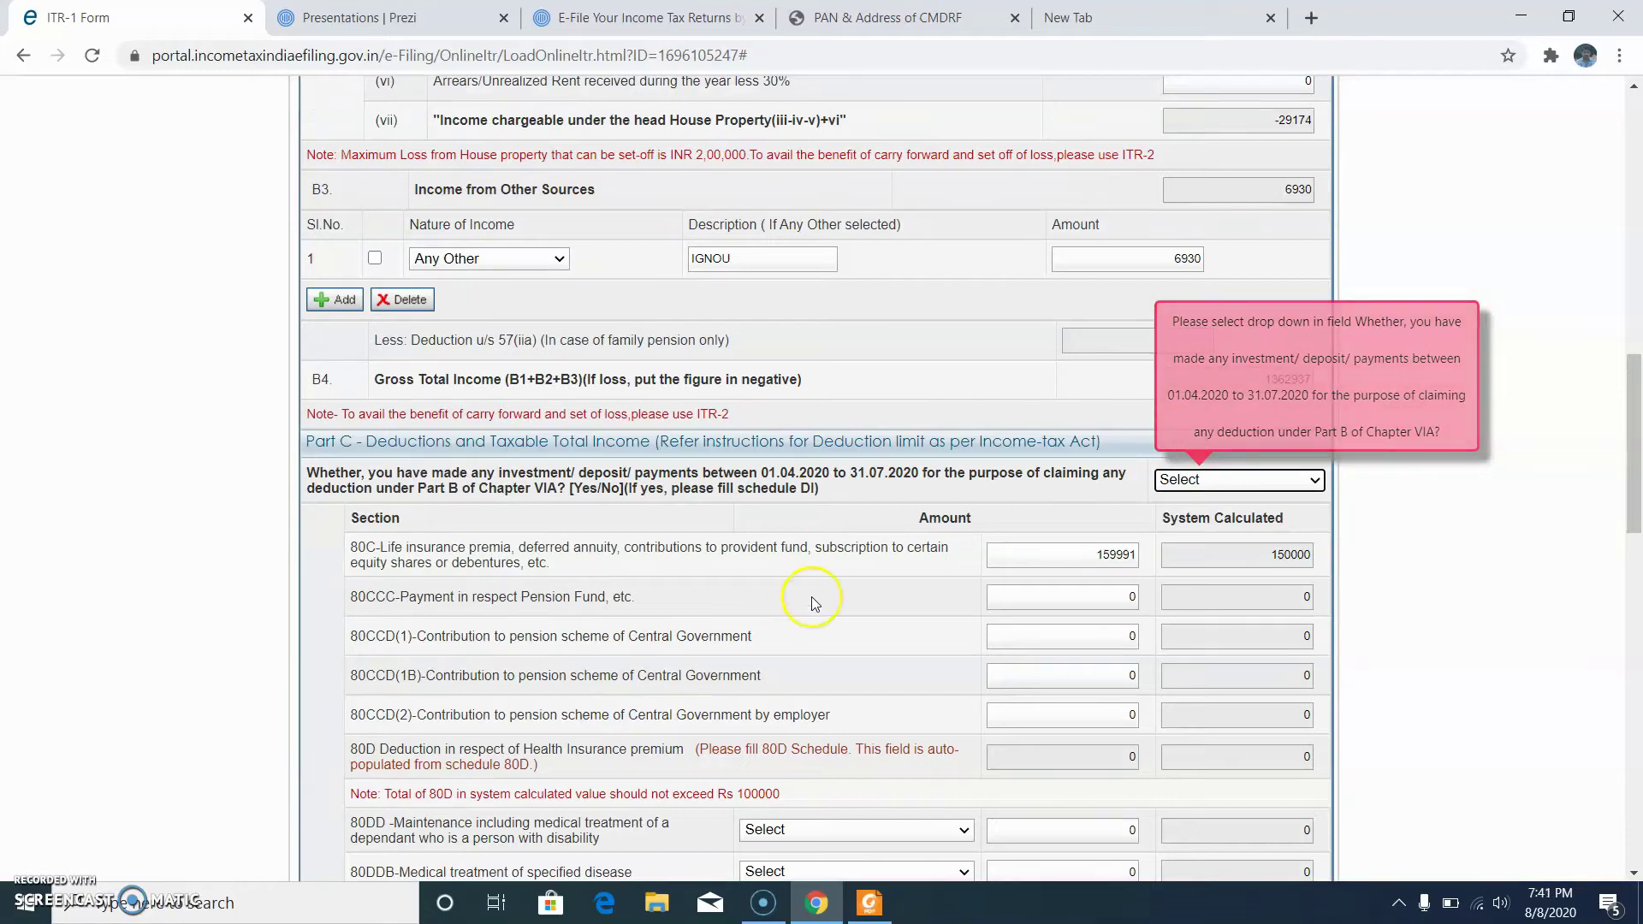
Step: Answer NO to the Part C investment-period question, save, and confirm going to preview
{"action": "left_click", "coordinate": [1209, 480]}
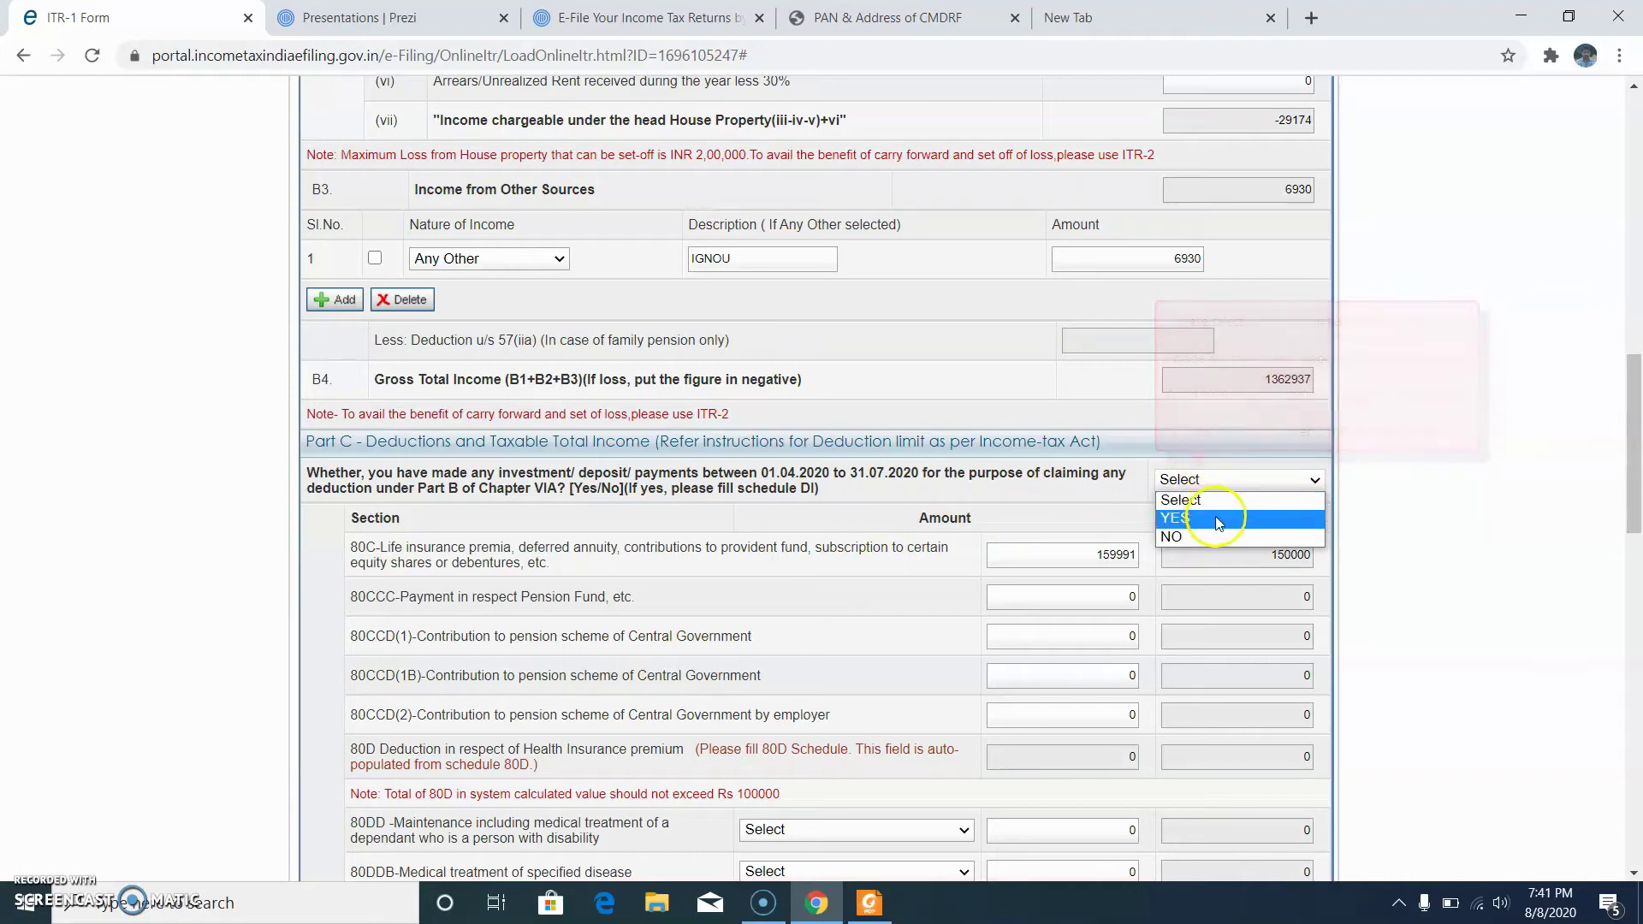
{"action": "left_click", "coordinate": [1225, 540]}
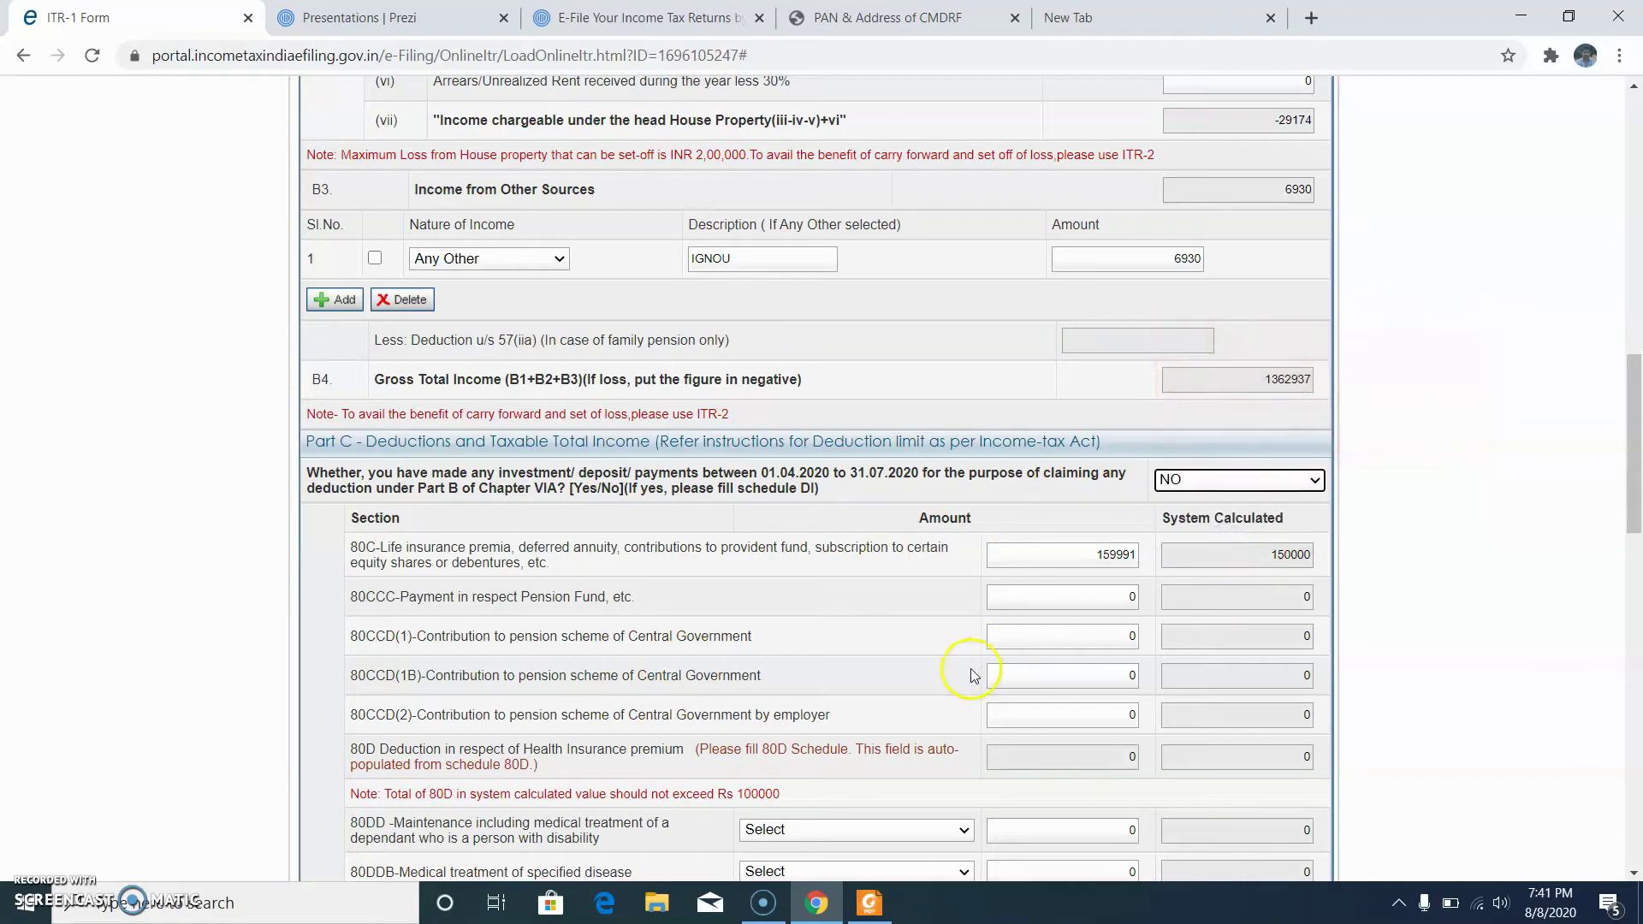
{"action": "scroll", "coordinate": [944, 690], "scroll_direction": "down", "scroll_amount": 4}
{"action": "scroll", "coordinate": [938, 691], "scroll_direction": "down", "scroll_amount": 17}
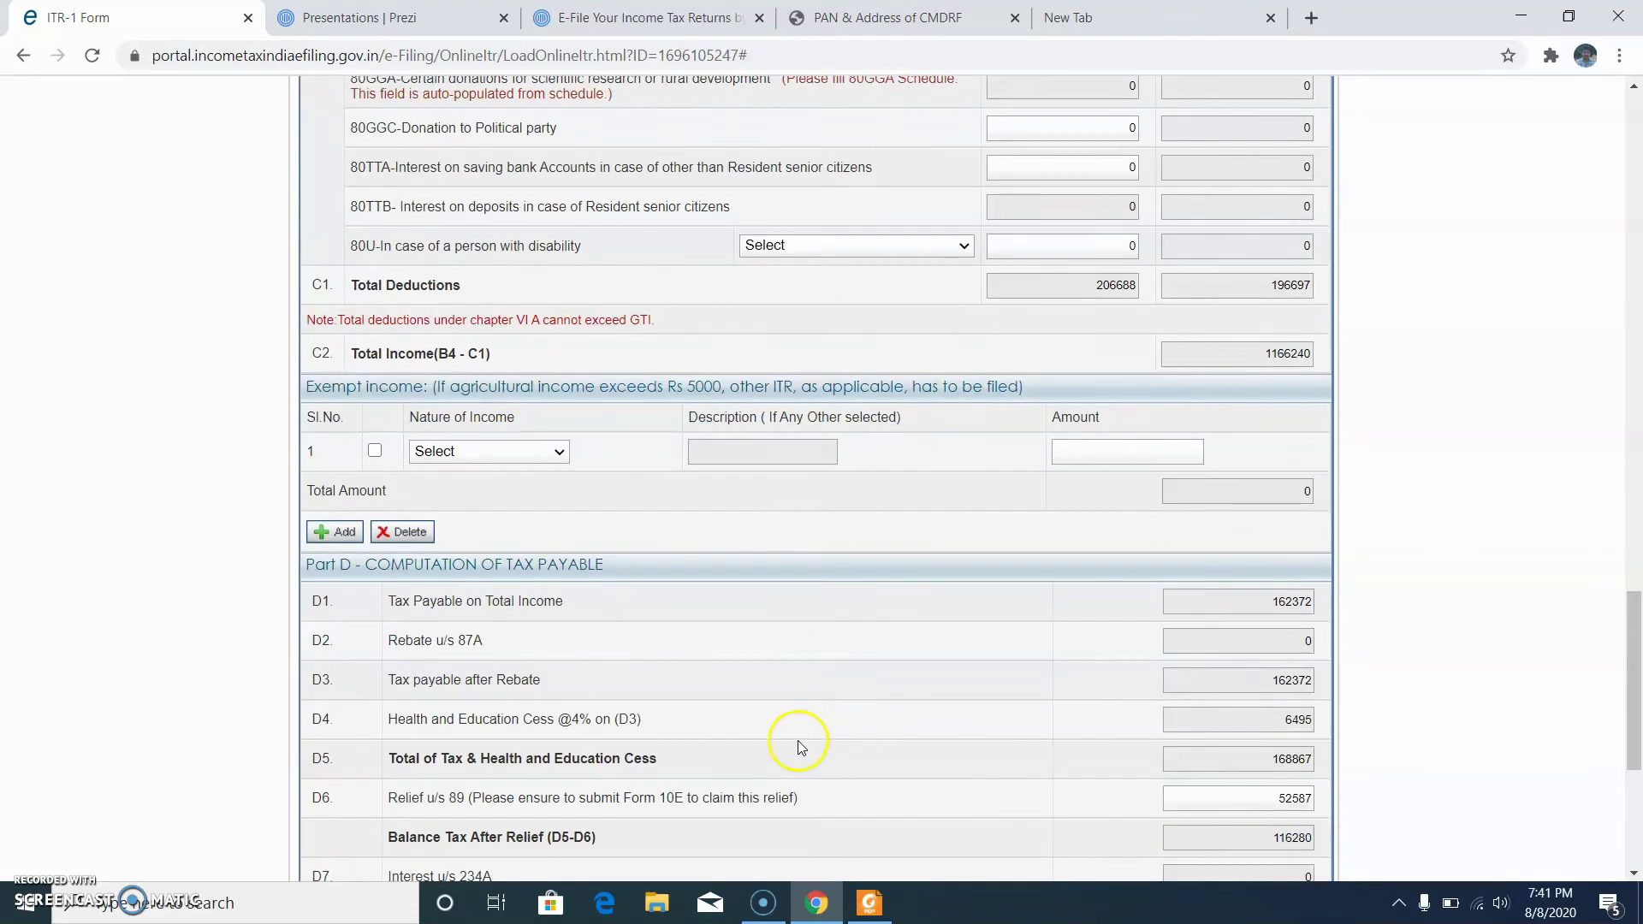
{"action": "left_click", "coordinate": [732, 723]}
{"action": "left_click", "coordinate": [598, 724]}
{"action": "left_click", "coordinate": [922, 220]}
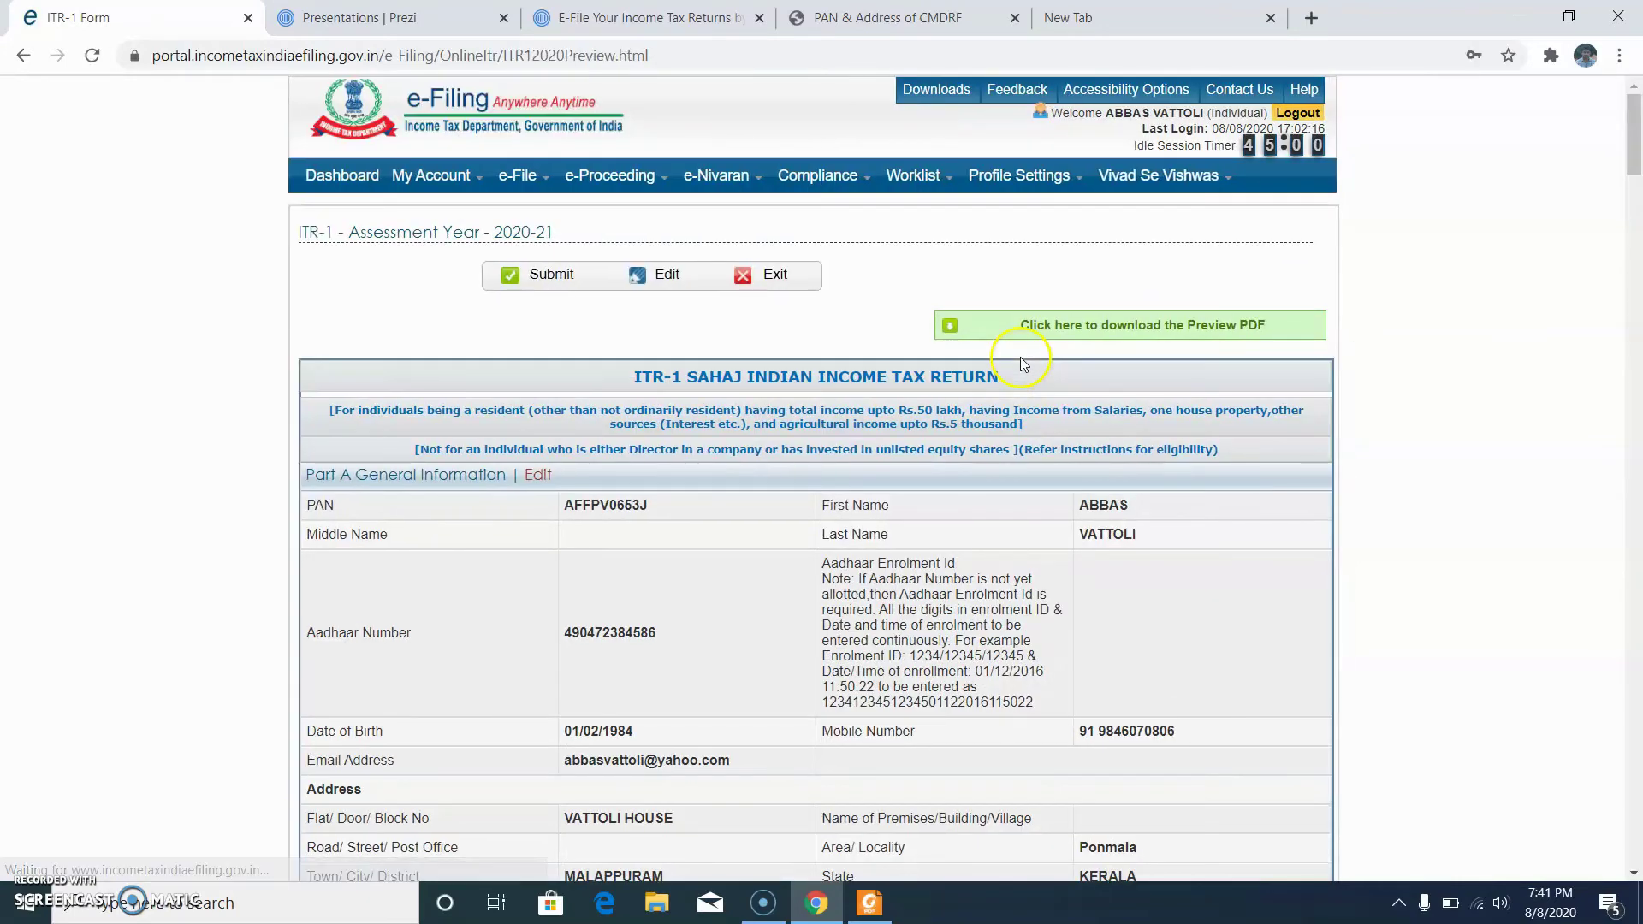
Step: Review the ITR-1 preview down to the donation schedules and submit it
{"action": "scroll", "coordinate": [836, 418], "scroll_direction": "down", "scroll_amount": 5}
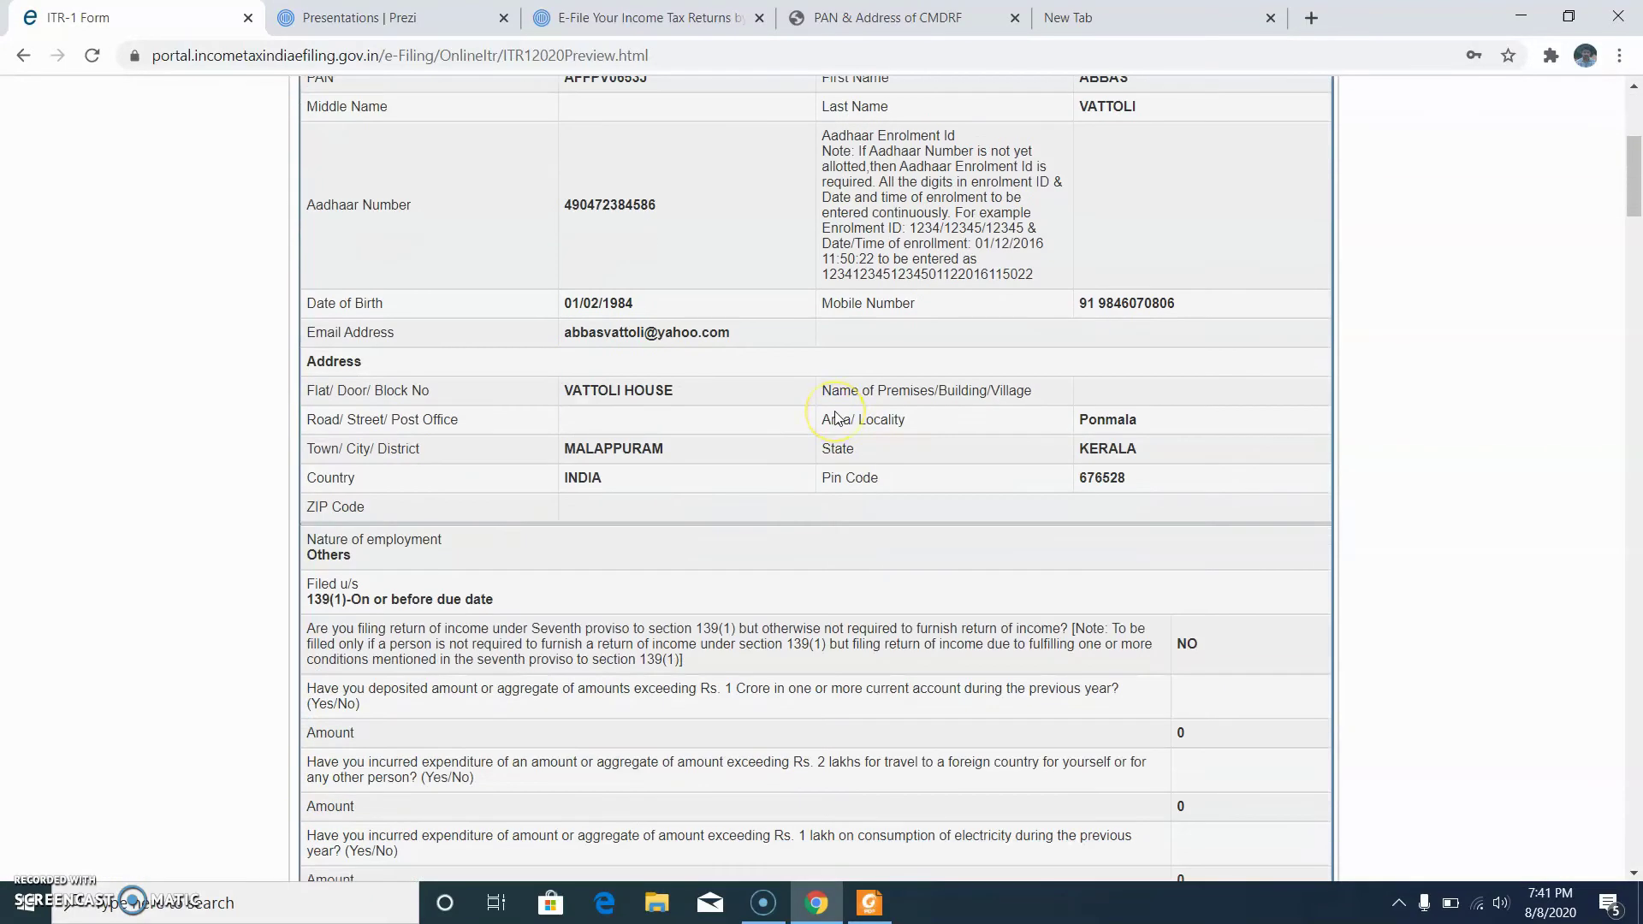
{"action": "scroll", "coordinate": [836, 418], "scroll_direction": "down", "scroll_amount": 11}
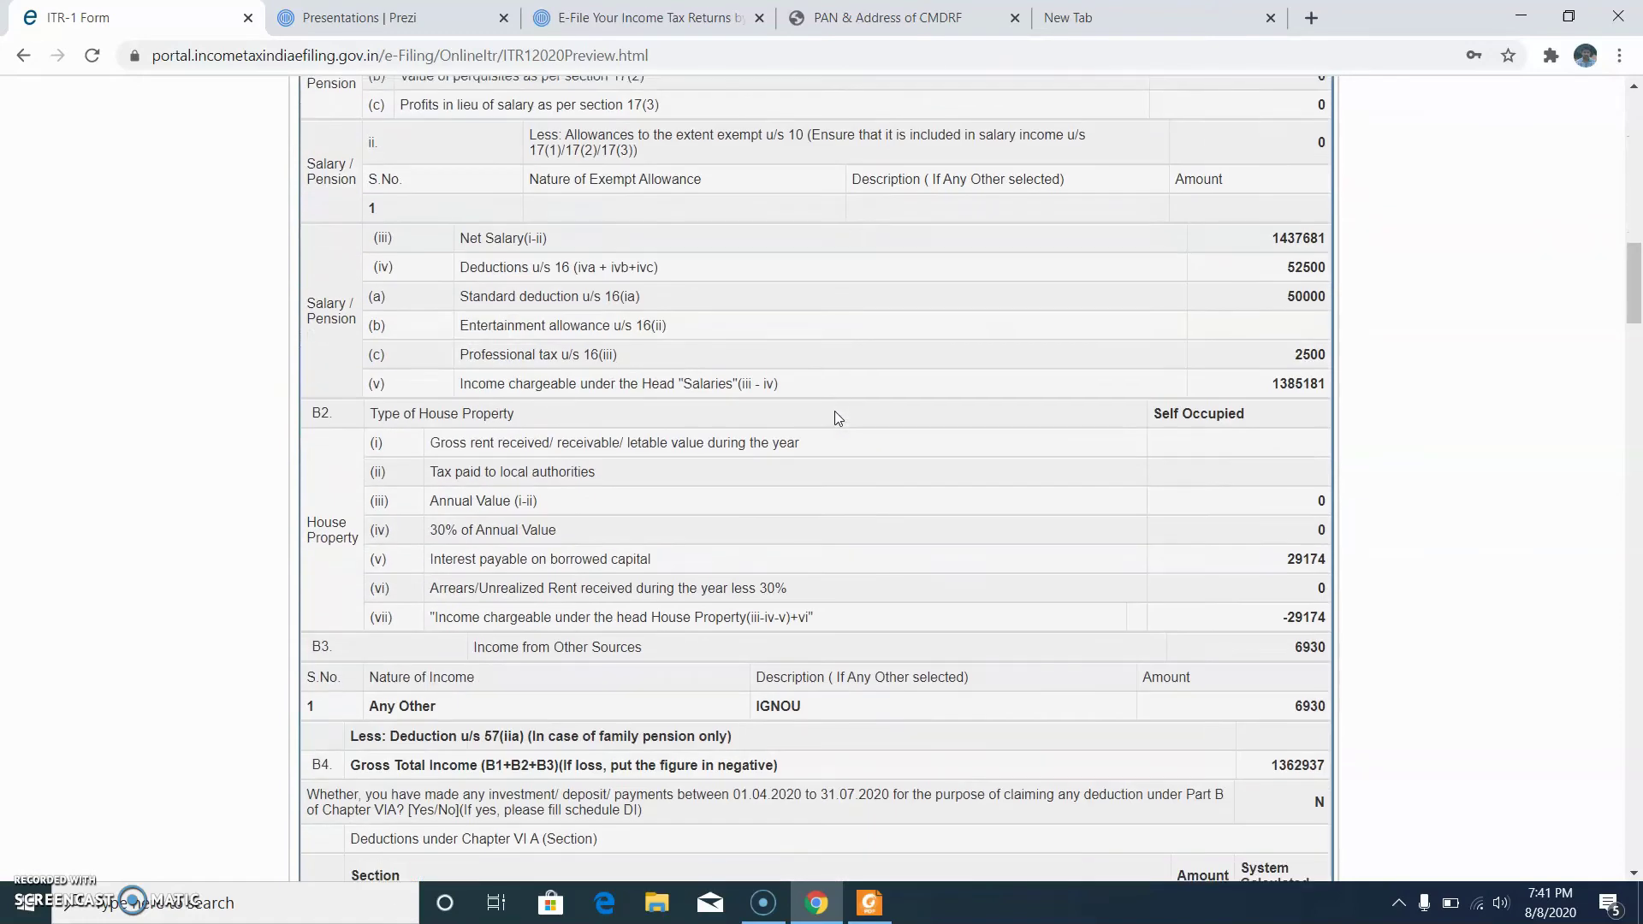
{"action": "scroll", "coordinate": [837, 418], "scroll_direction": "down", "scroll_amount": 5}
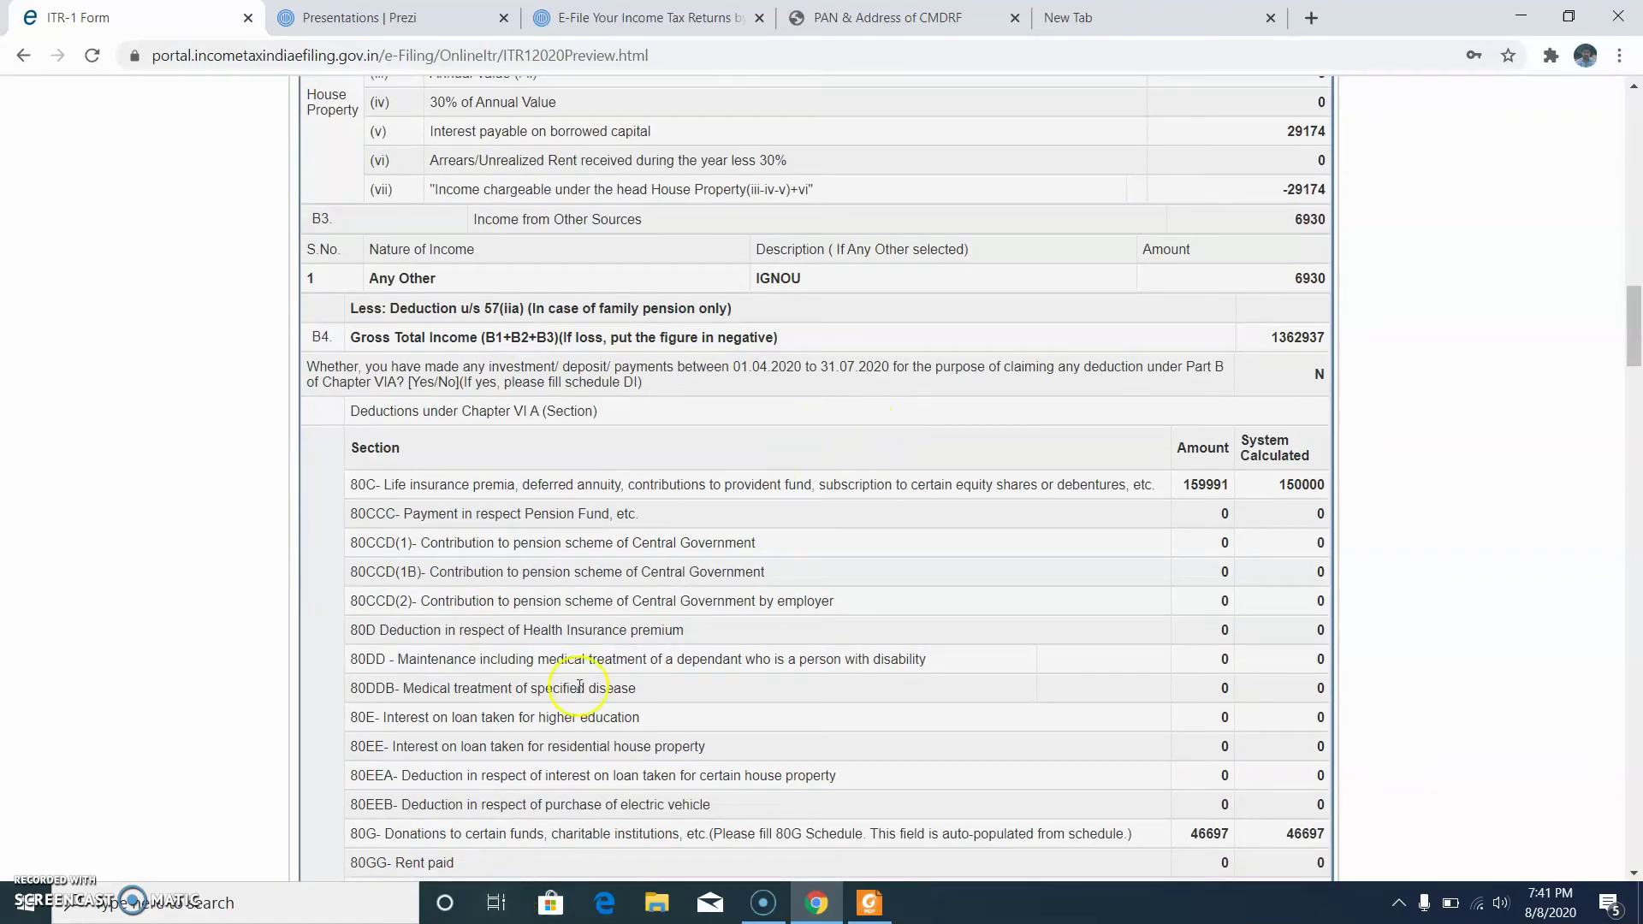
{"action": "scroll", "coordinate": [723, 657], "scroll_direction": "down", "scroll_amount": 9}
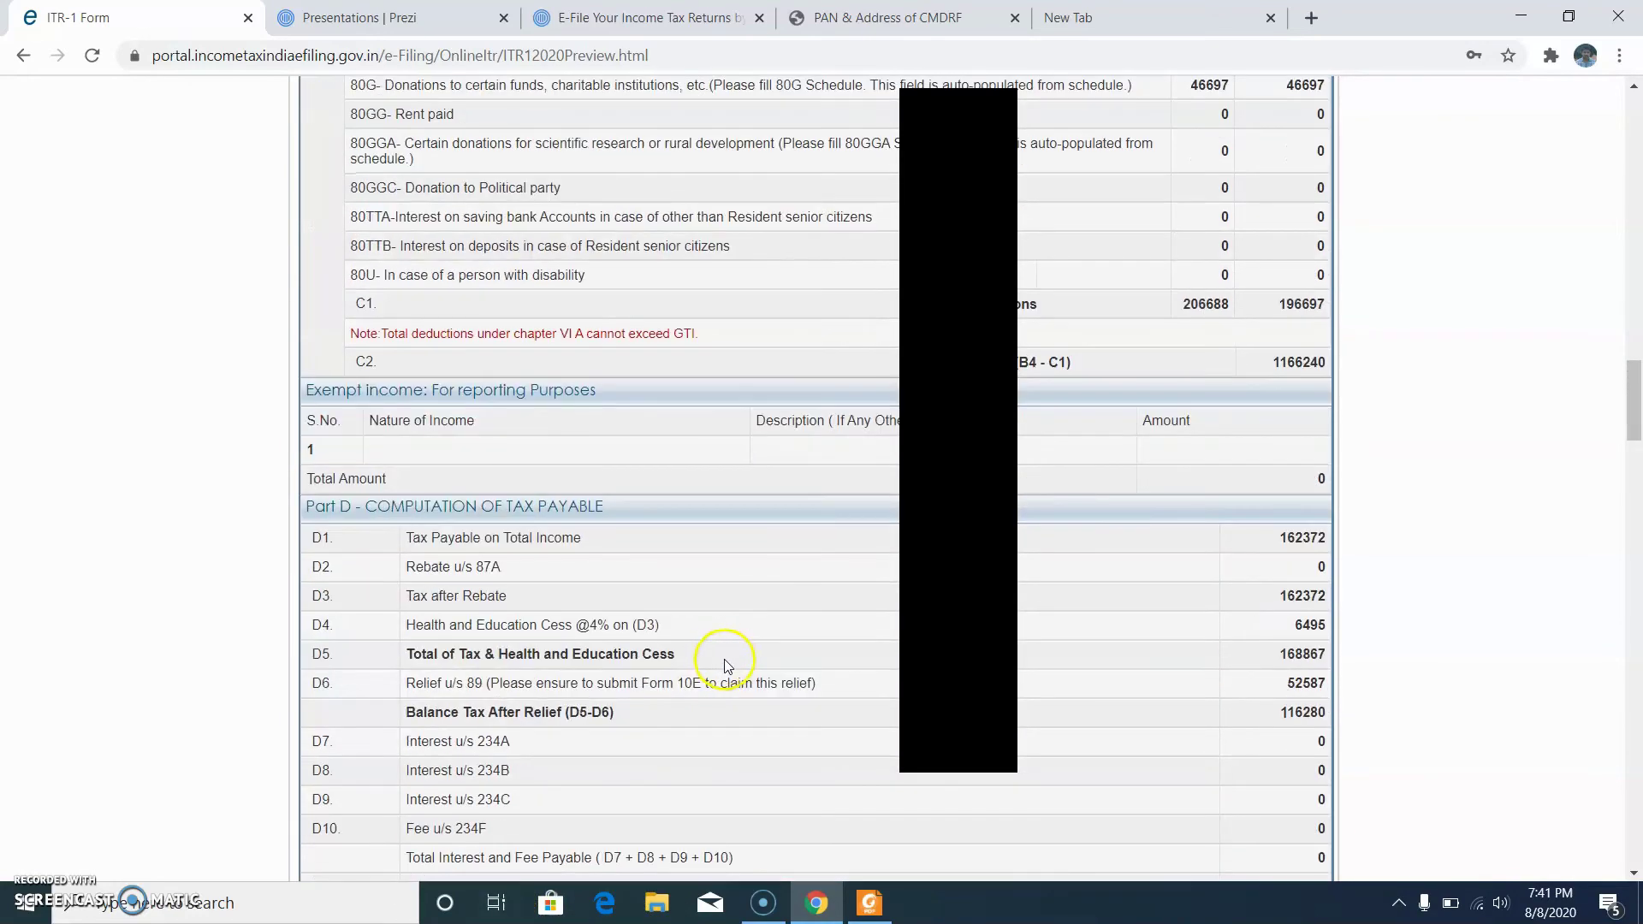
{"action": "scroll", "coordinate": [815, 479], "scroll_direction": "down", "scroll_amount": 9}
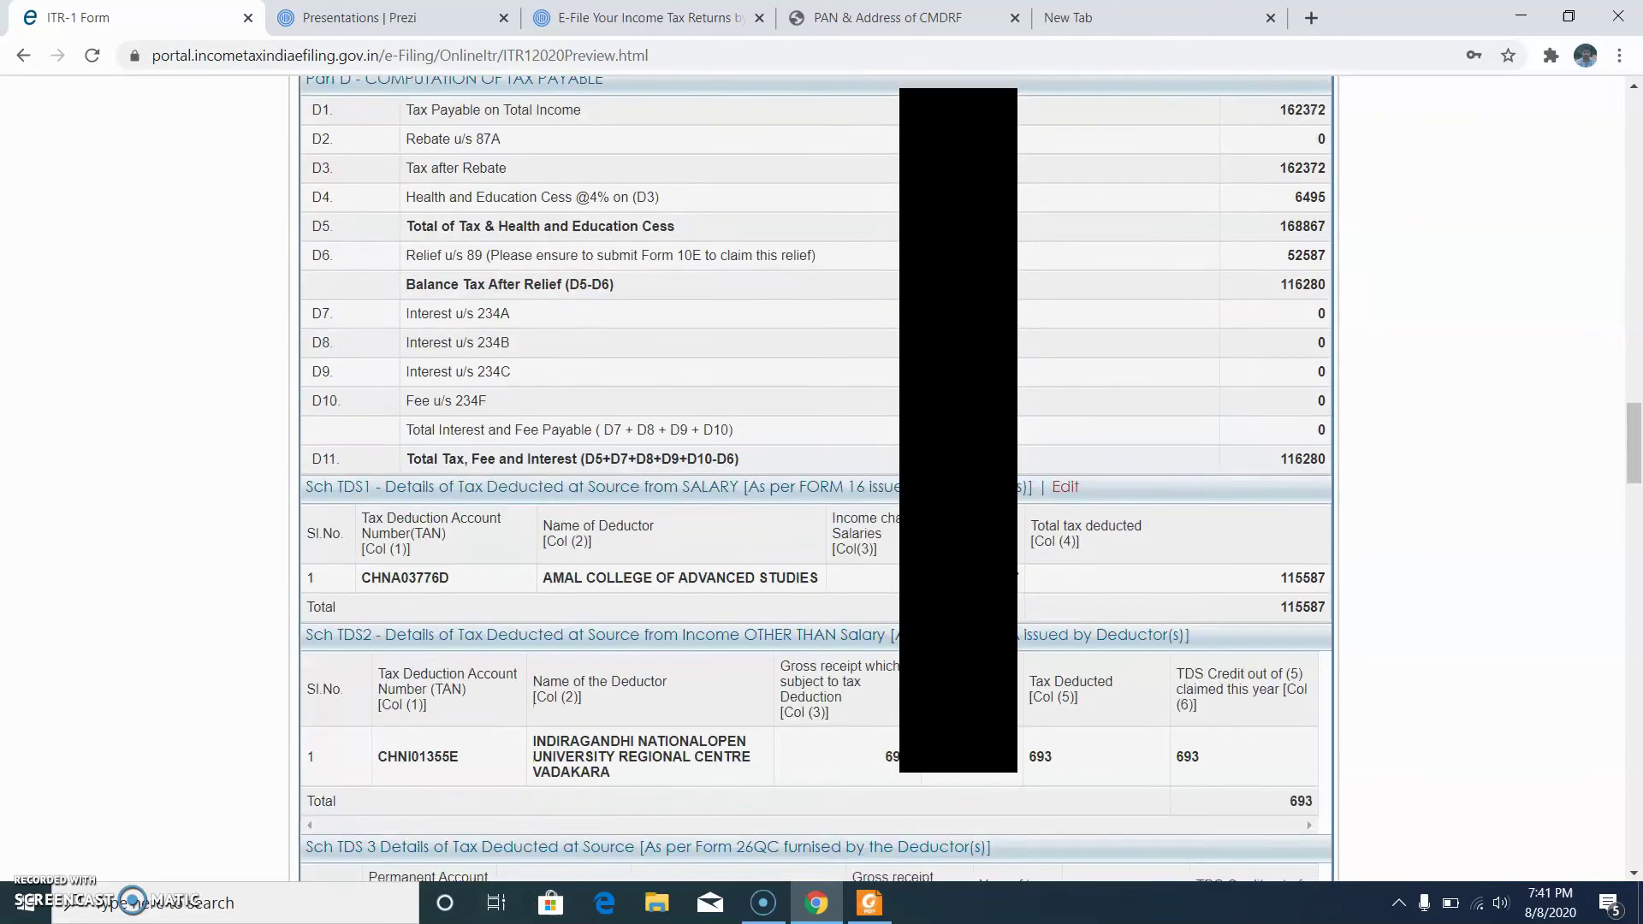
{"action": "scroll", "coordinate": [816, 479], "scroll_direction": "down", "scroll_amount": 8}
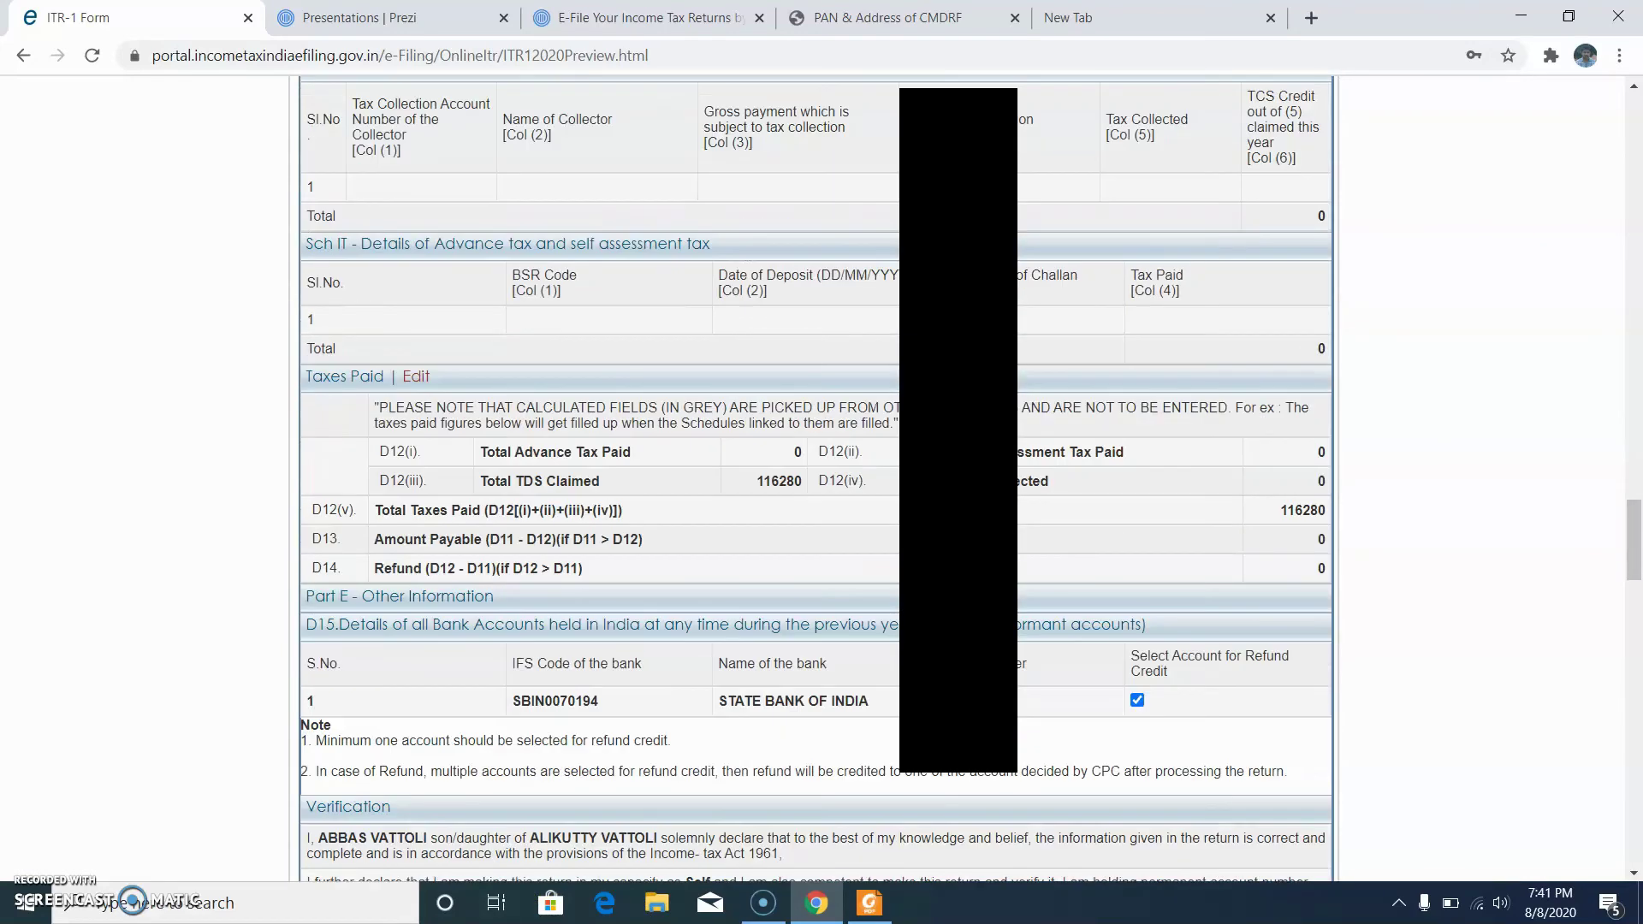
{"action": "scroll", "coordinate": [817, 480], "scroll_direction": "down", "scroll_amount": 4}
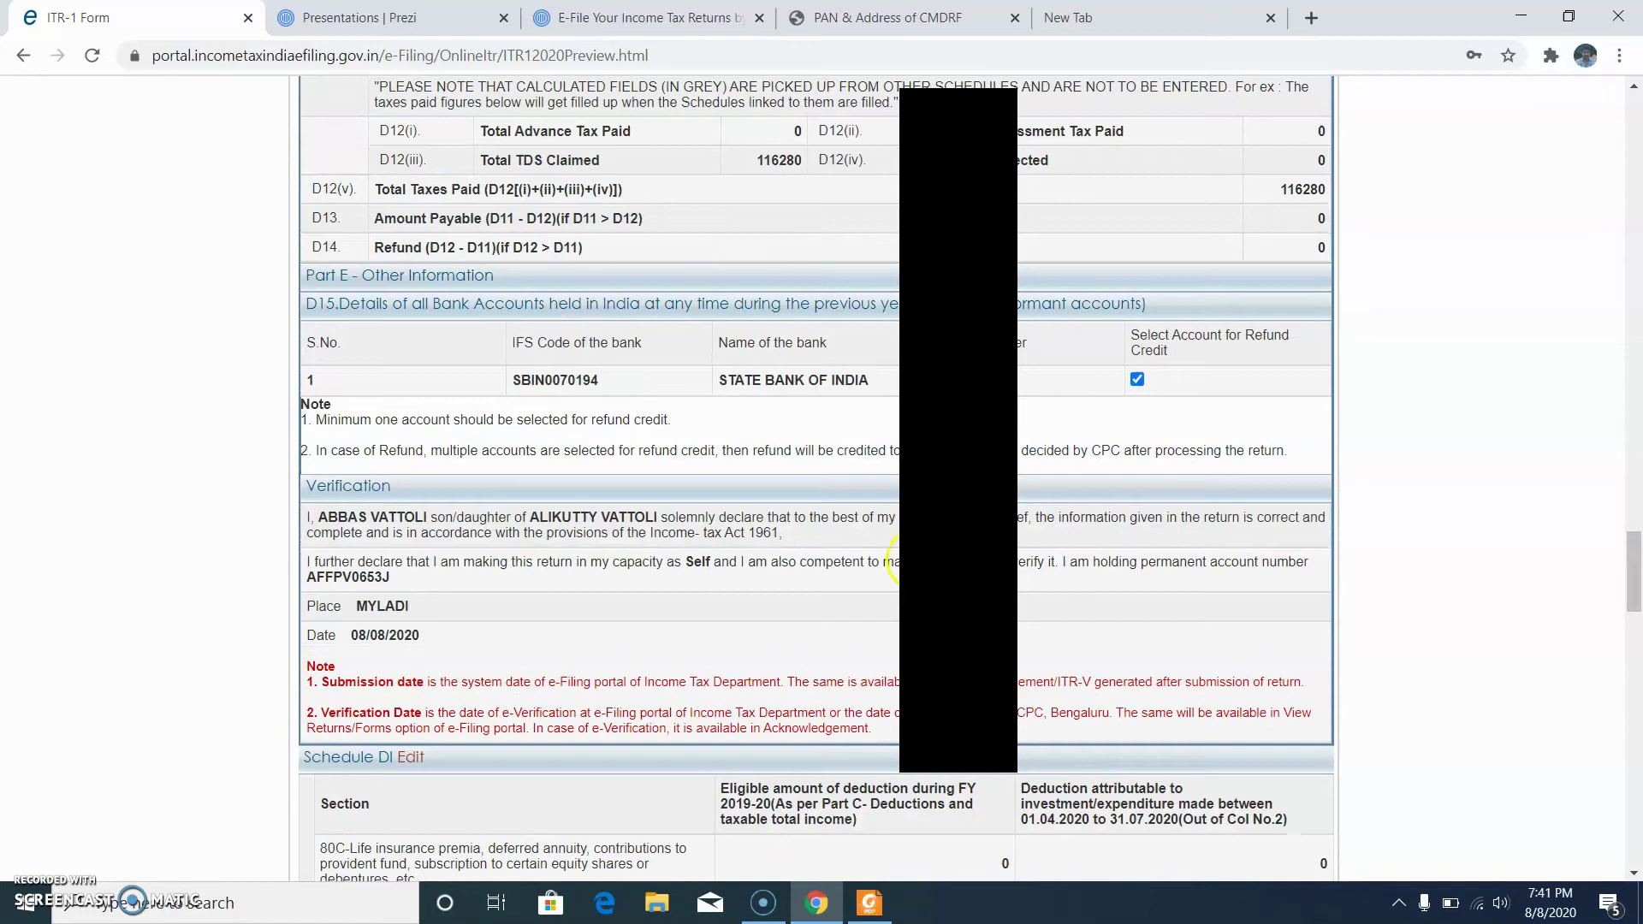
{"action": "scroll", "coordinate": [1219, 359], "scroll_direction": "up", "scroll_amount": 4}
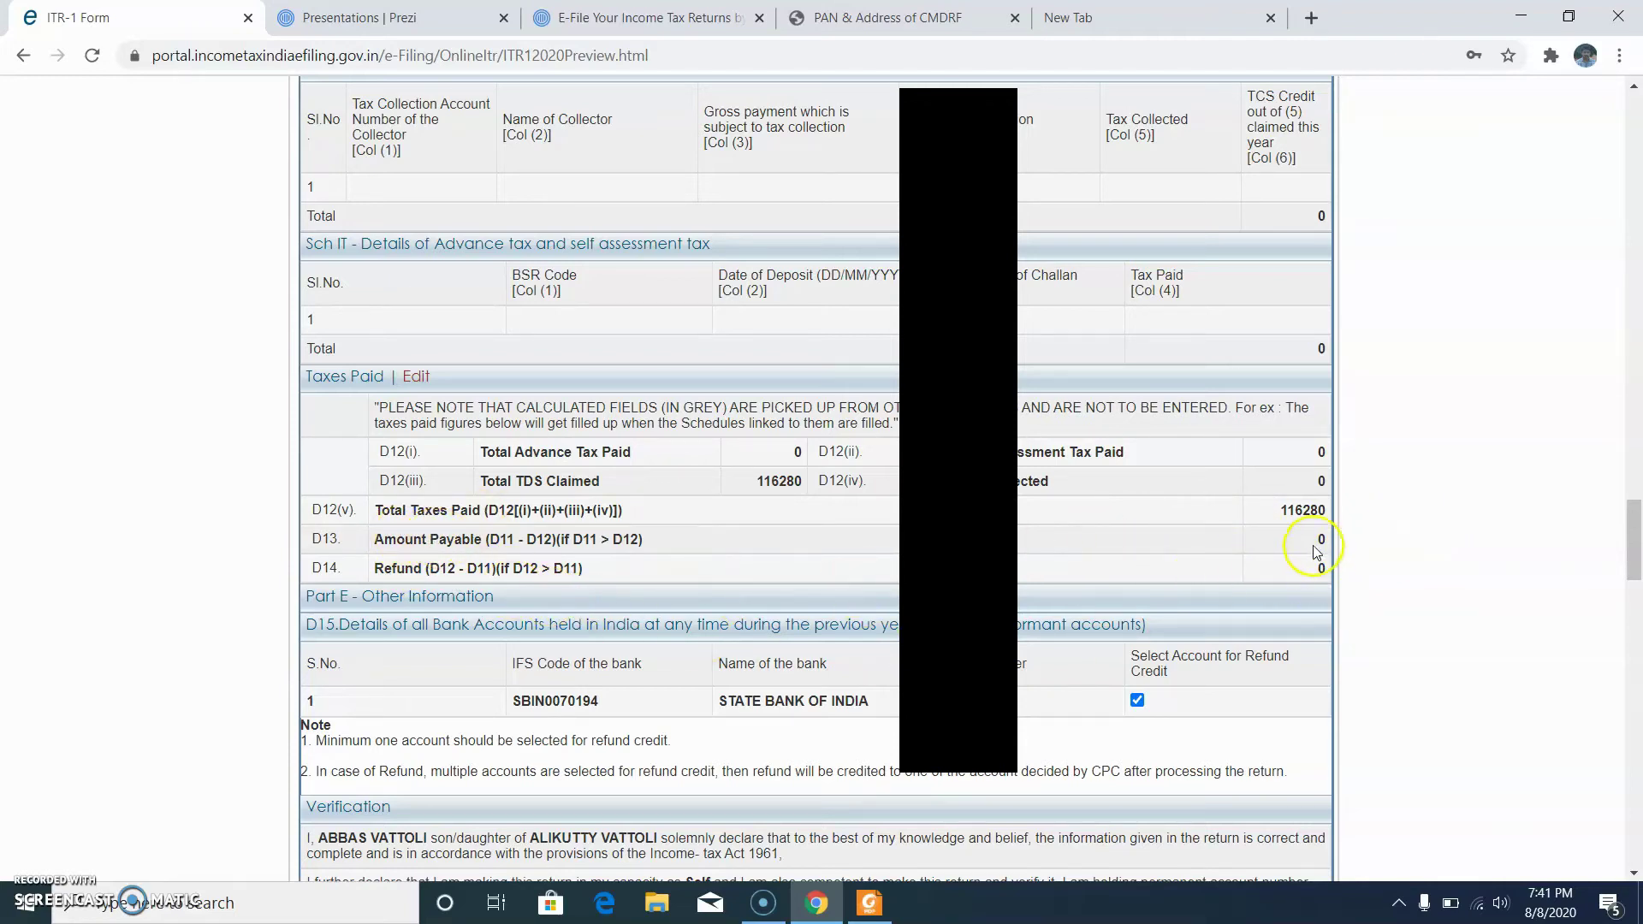
{"action": "scroll", "coordinate": [1301, 576], "scroll_direction": "down", "scroll_amount": 20}
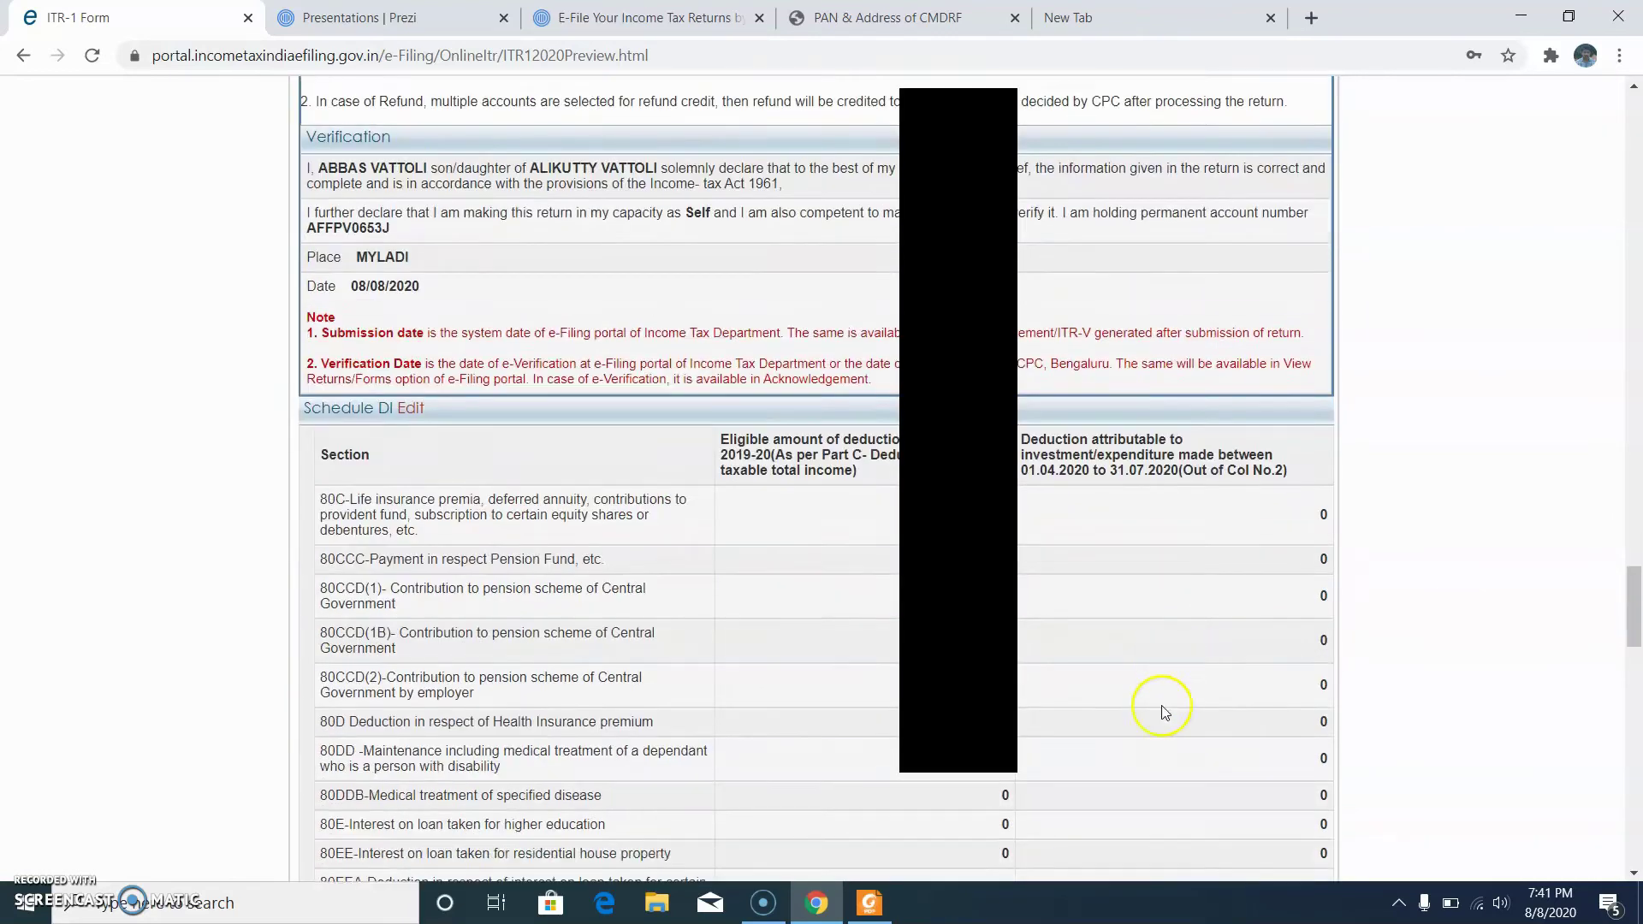
{"action": "scroll", "coordinate": [1126, 726], "scroll_direction": "down", "scroll_amount": 5}
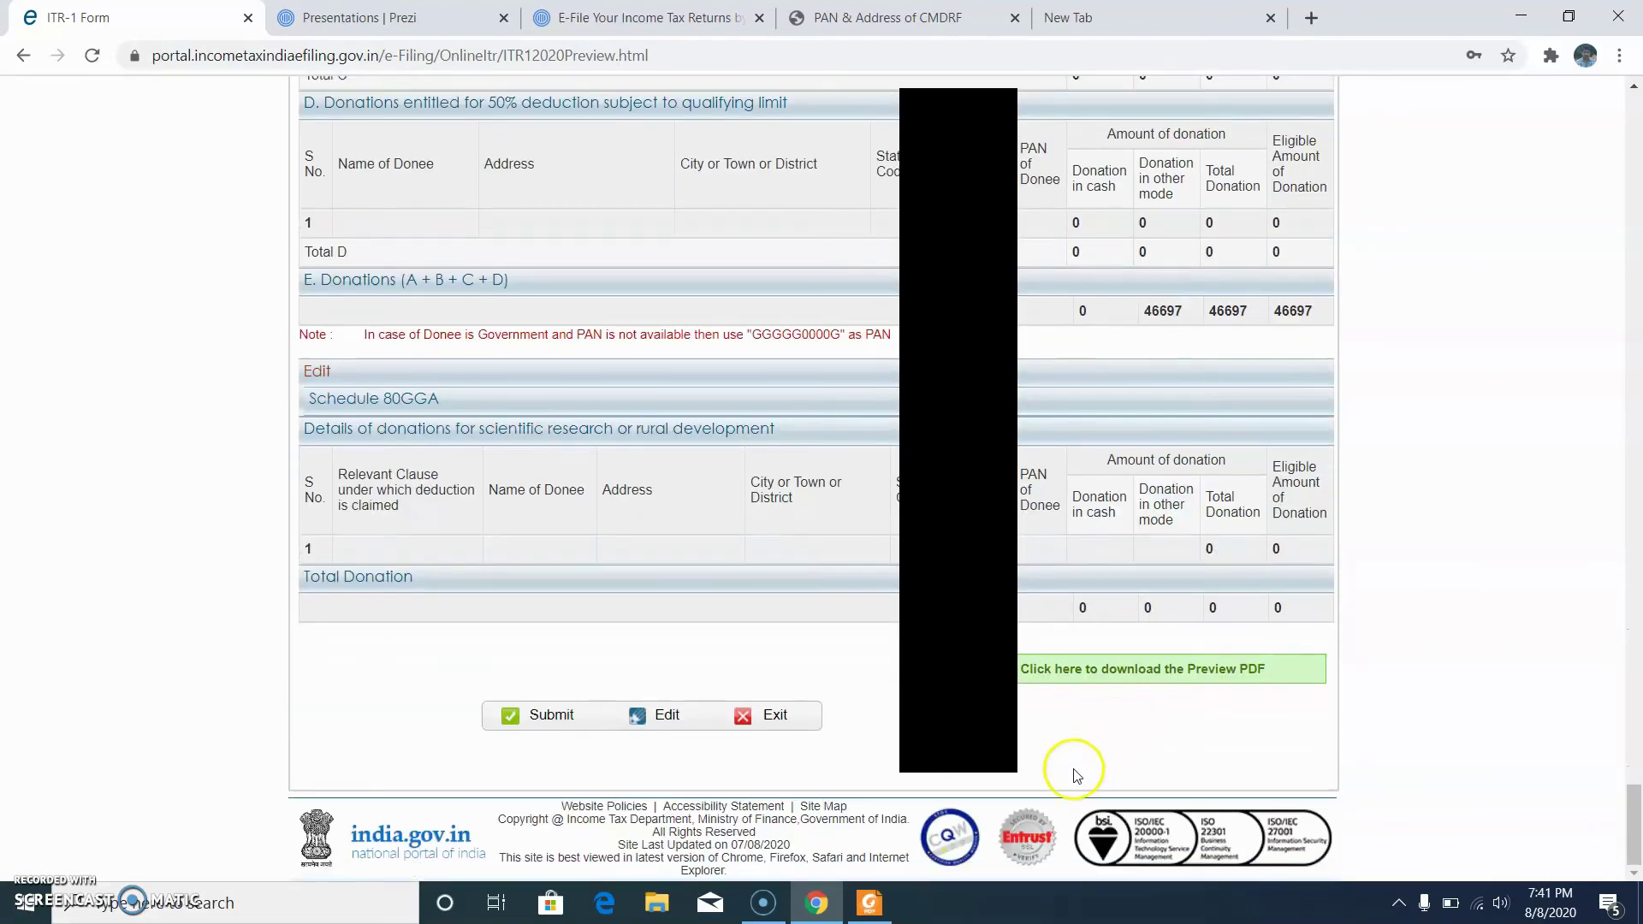
{"action": "left_click", "coordinate": [548, 717]}
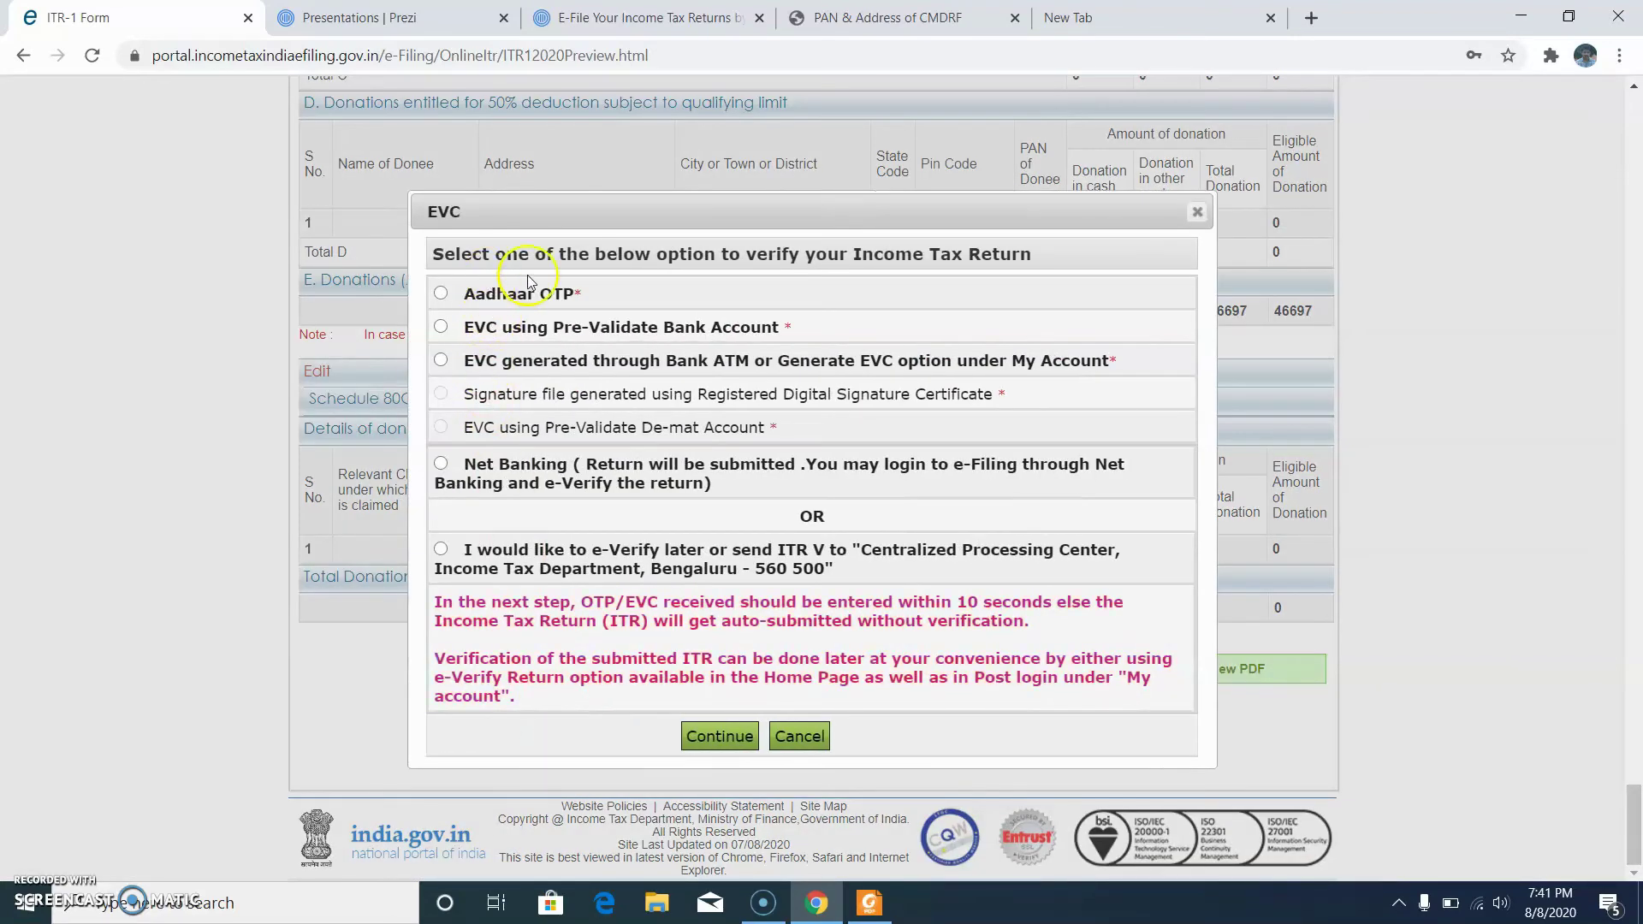
Step: Verify the return by Aadhaar OTP, entering the received OTP and submitting
{"action": "left_click", "coordinate": [441, 294]}
{"action": "left_click", "coordinate": [724, 737]}
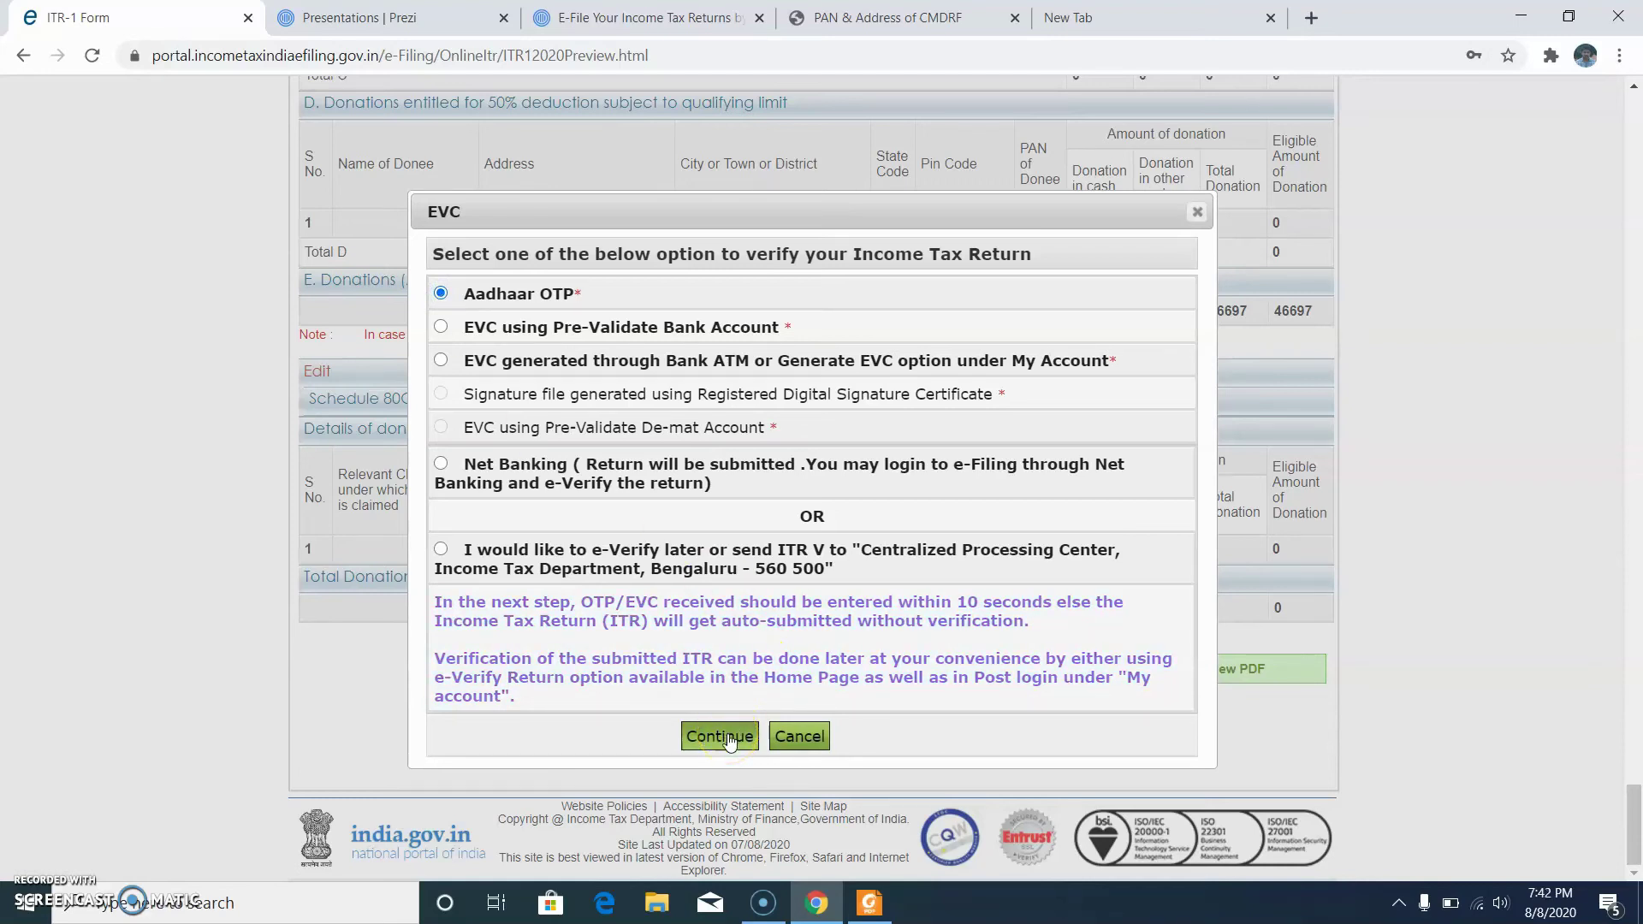
{"action": "left_click", "coordinate": [721, 737]}
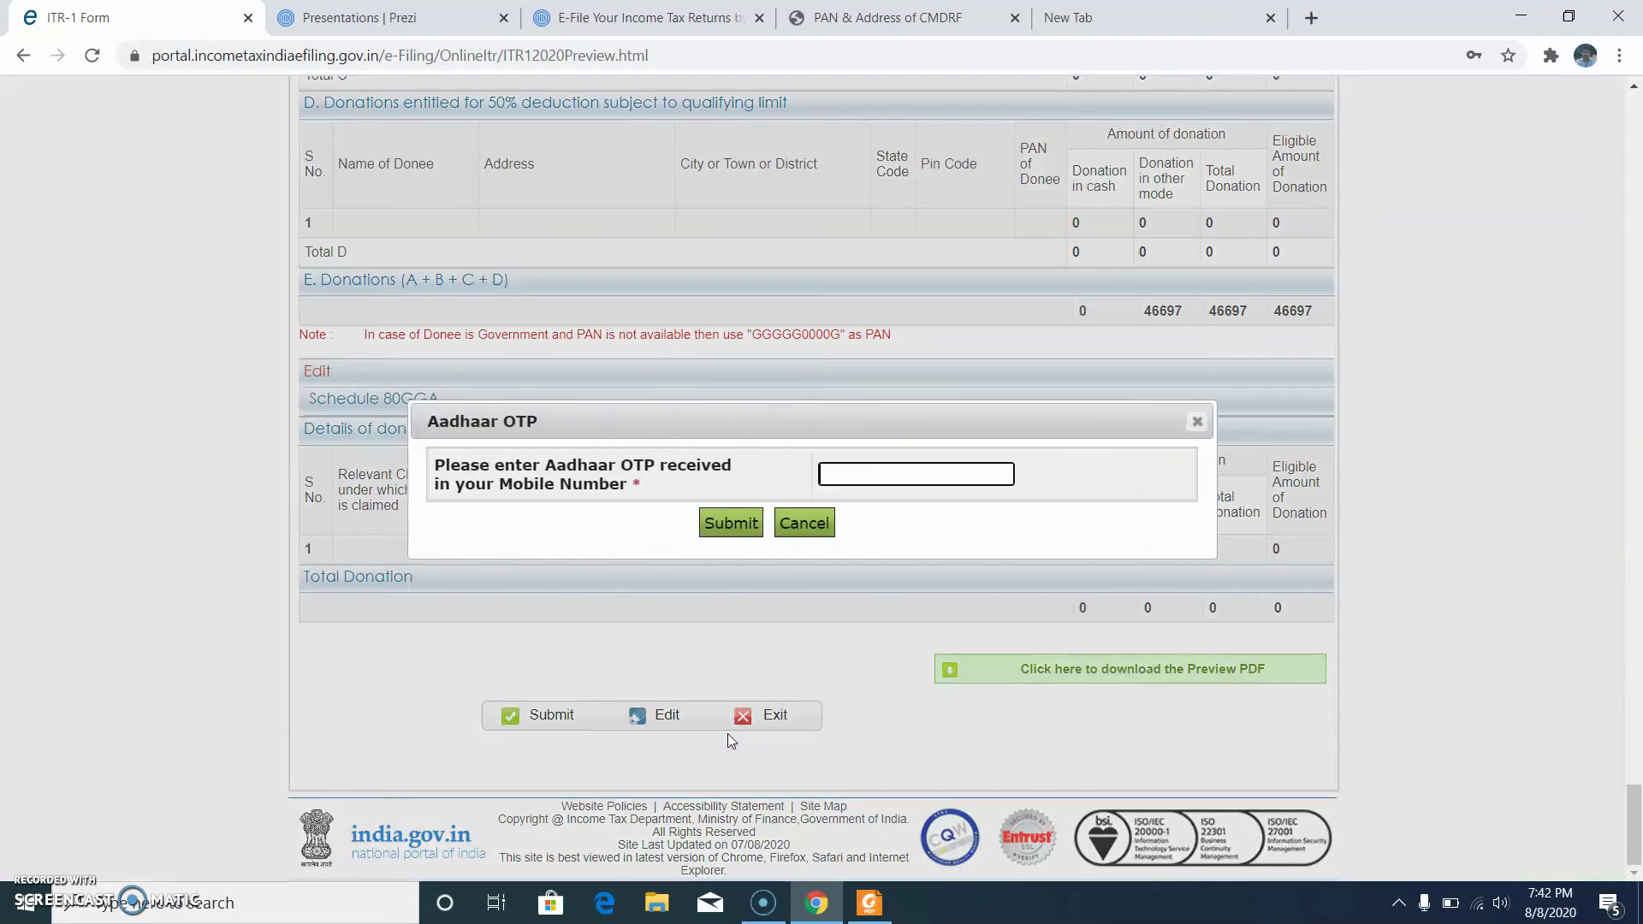
{"action": "left_click", "coordinate": [783, 558]}
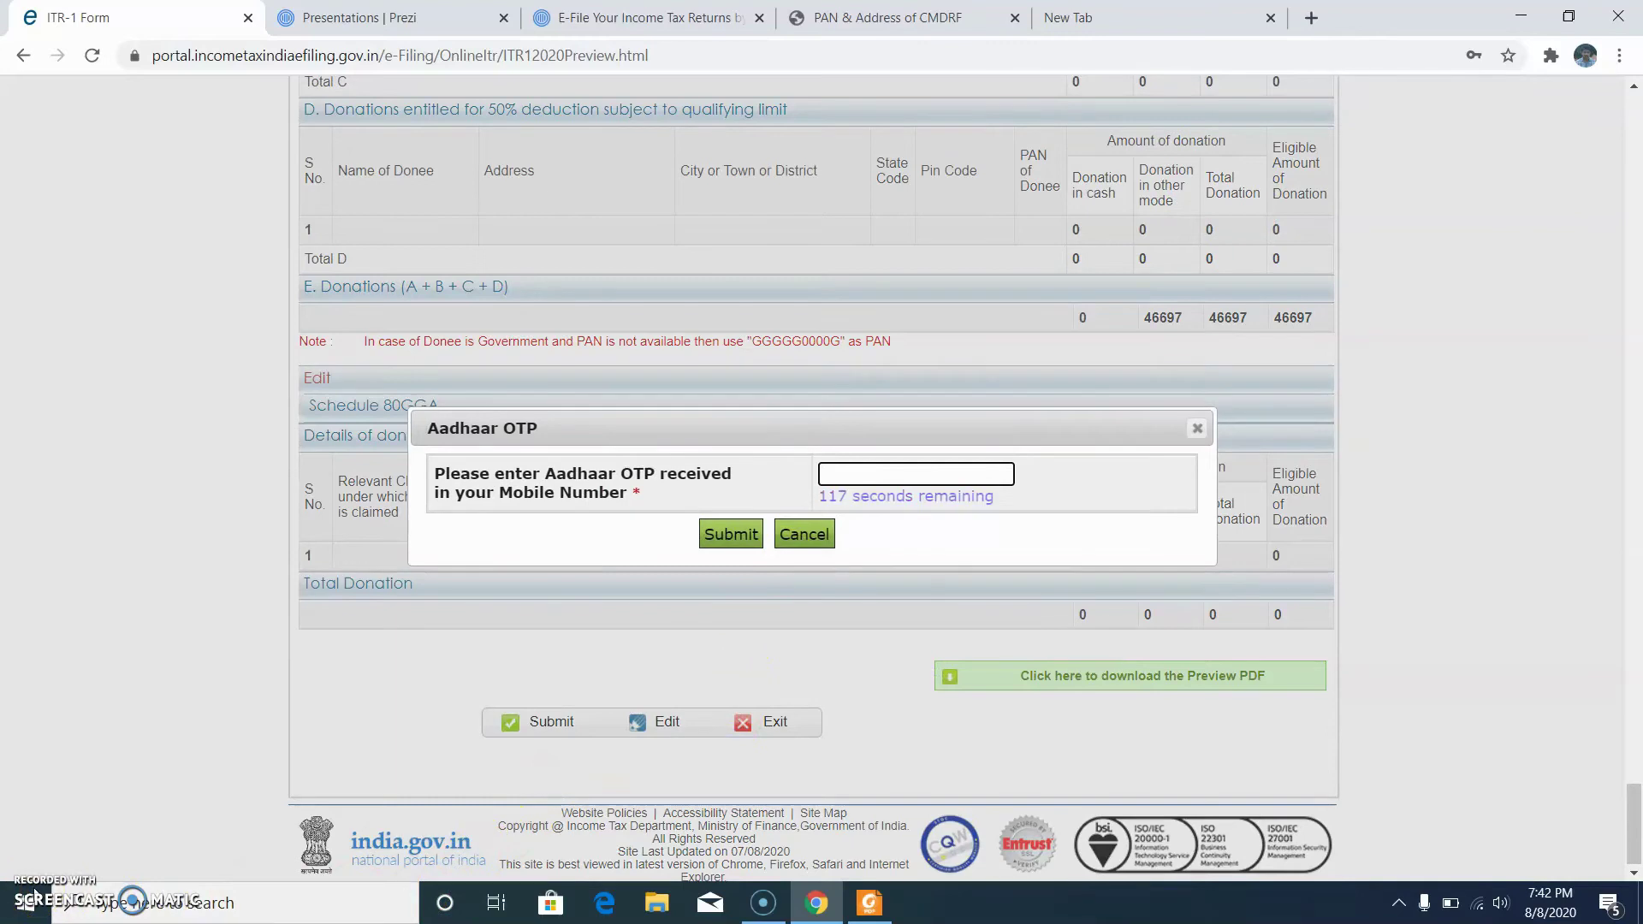
{"action": "left_click", "coordinate": [928, 499]}
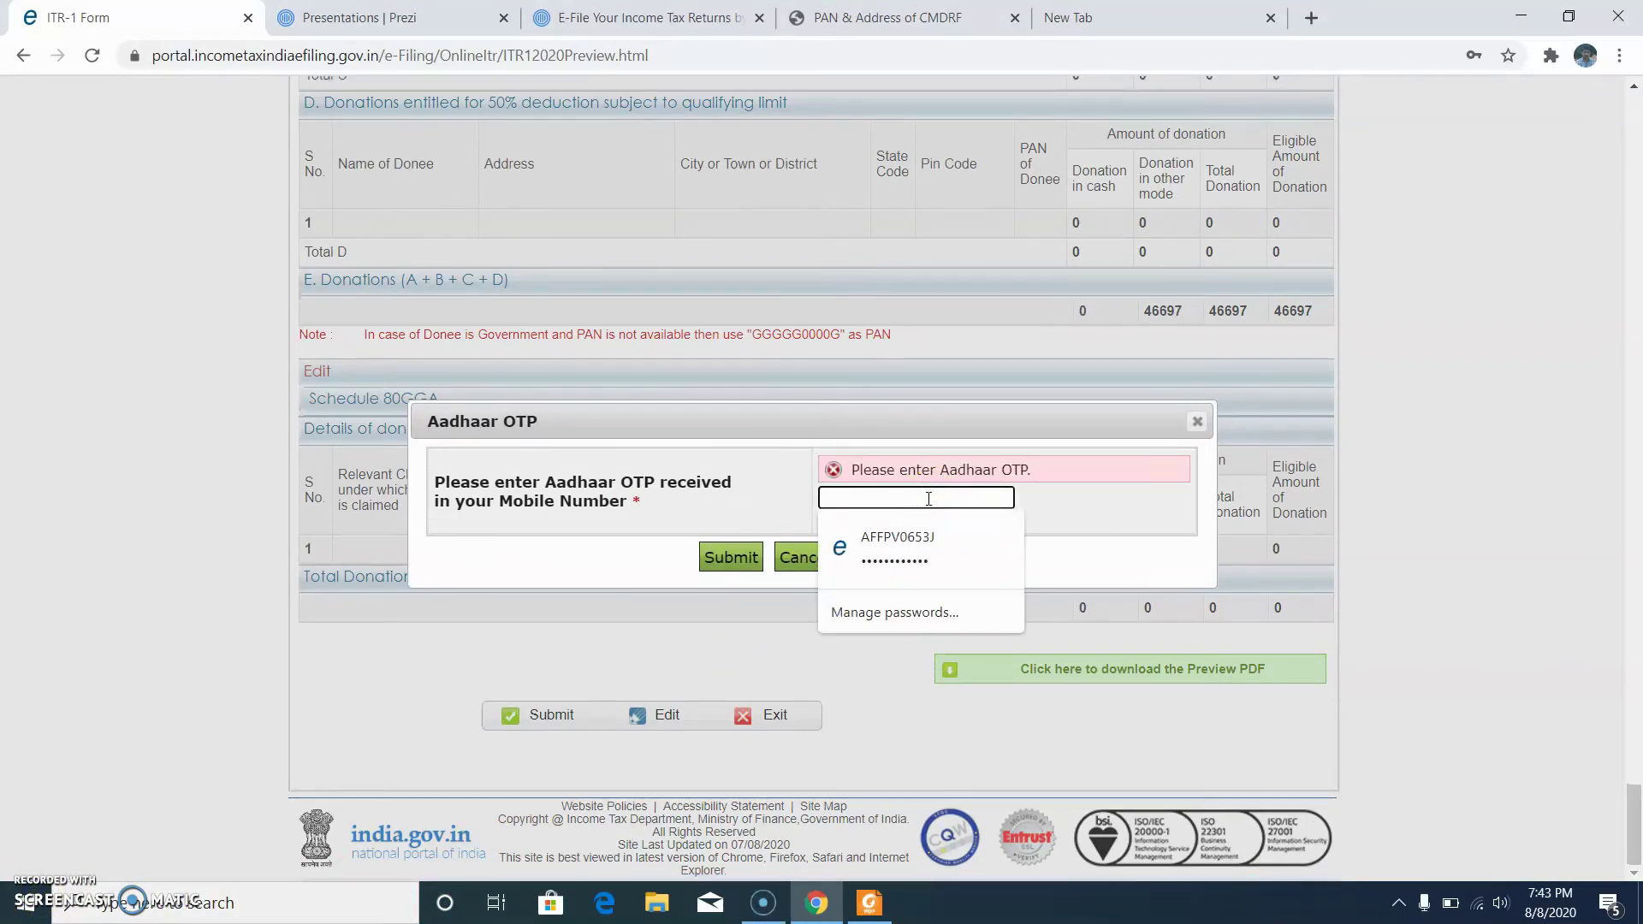
{"action": "type", "text": "111"}
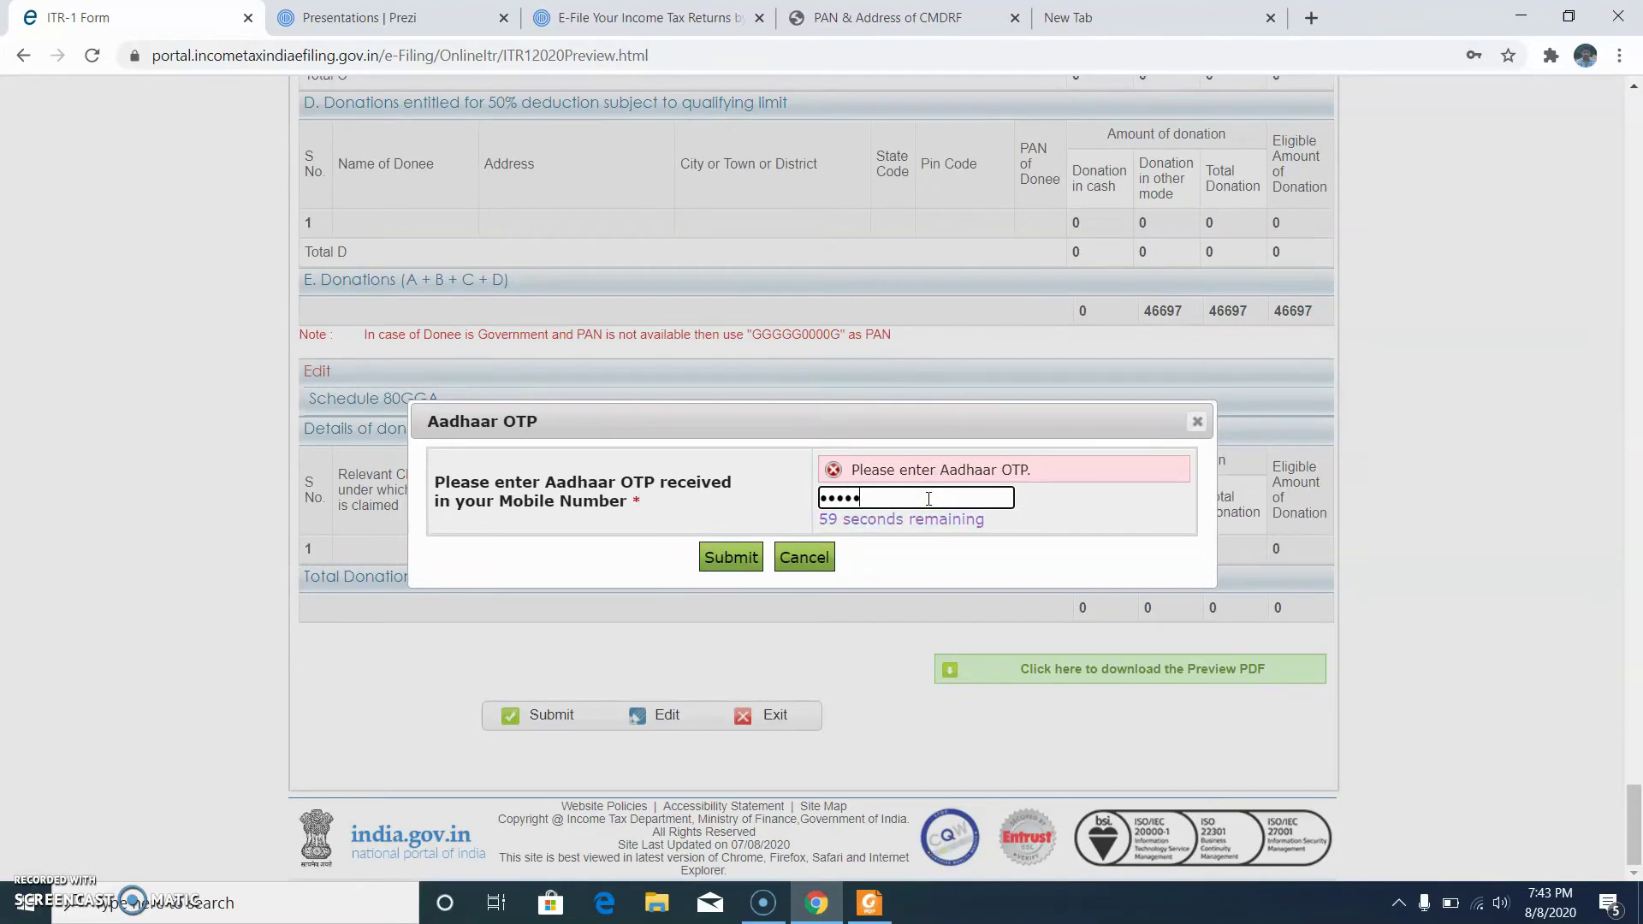
{"action": "left_click", "coordinate": [732, 557]}
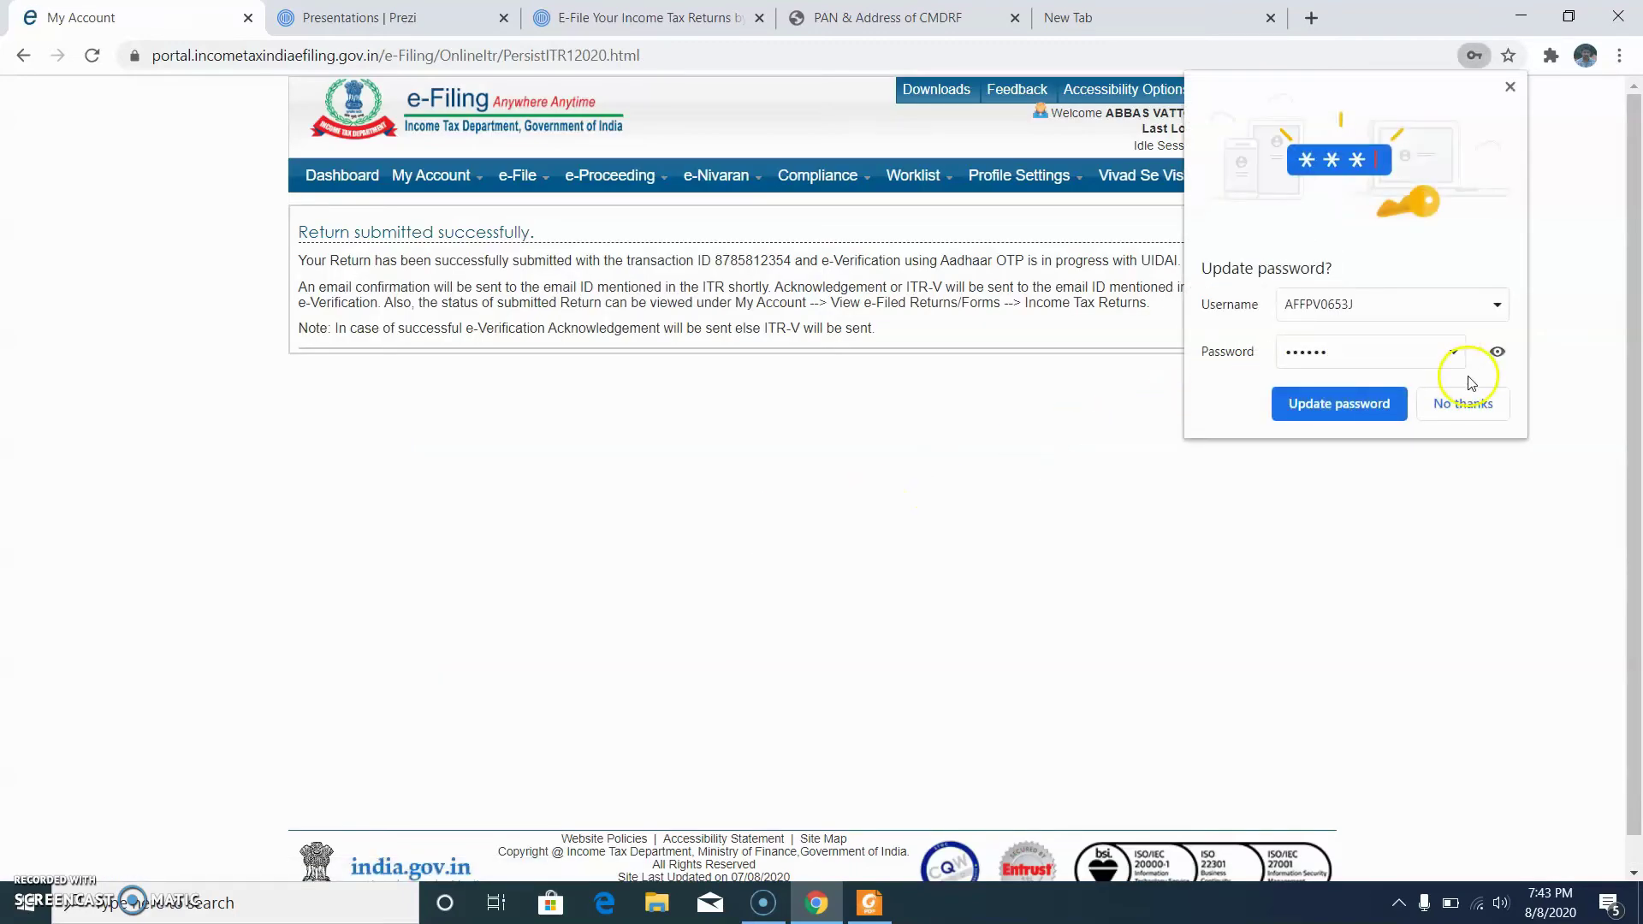
Step: Dismiss Chrome's password notice and go to My Account's View e-Filed Returns/Forms page
{"action": "left_click", "coordinate": [1369, 414]}
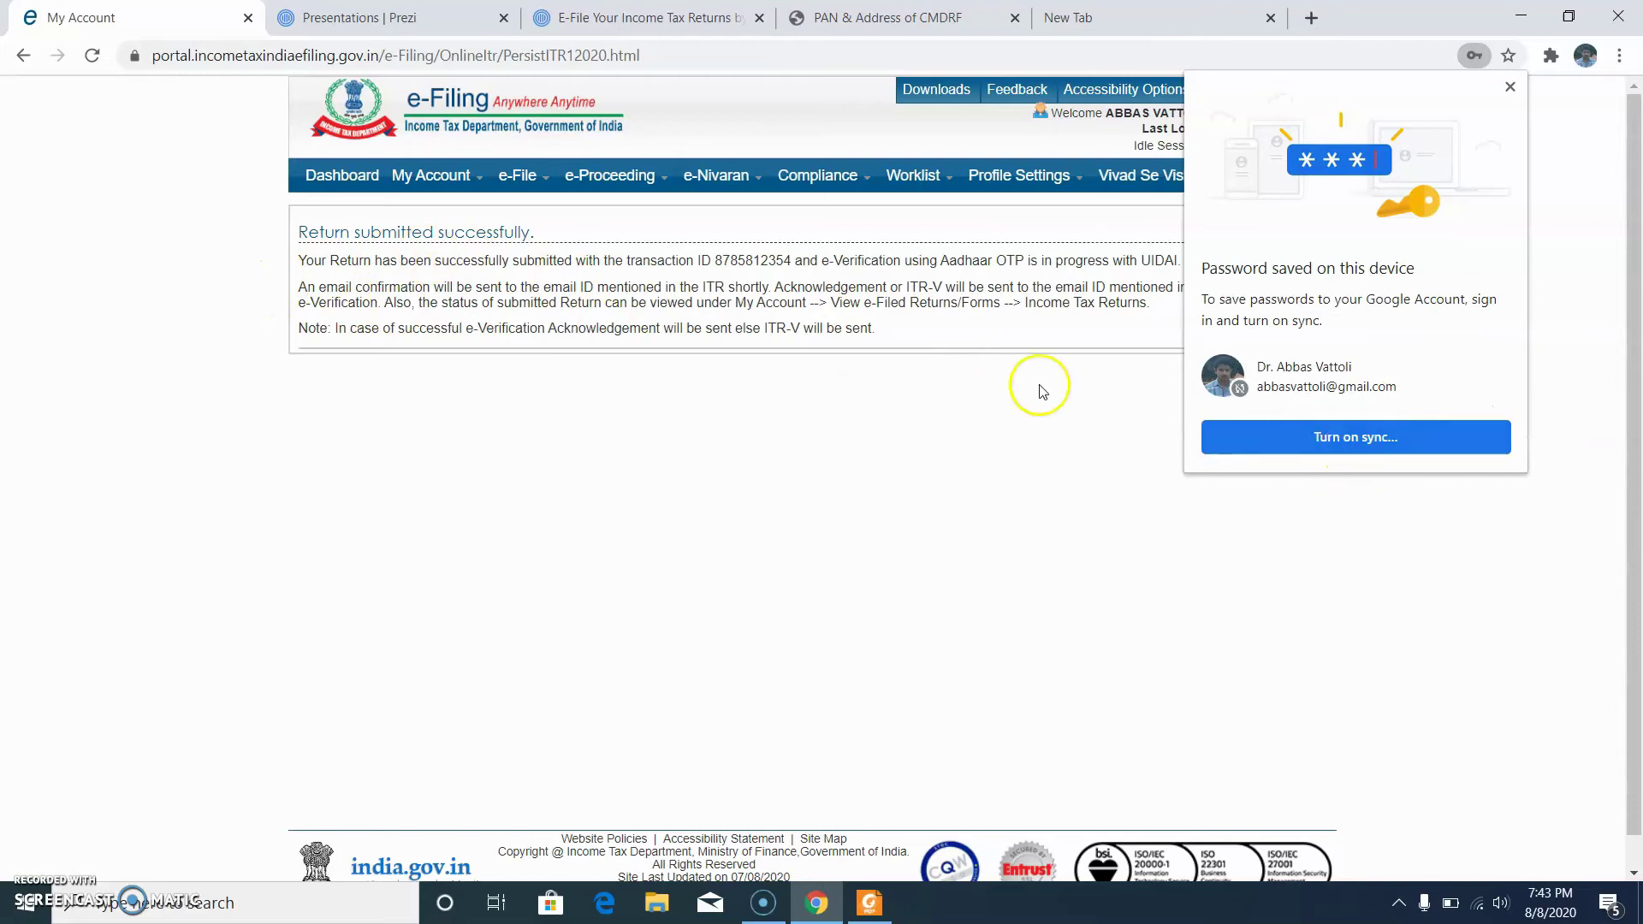
{"action": "left_click", "coordinate": [1509, 86]}
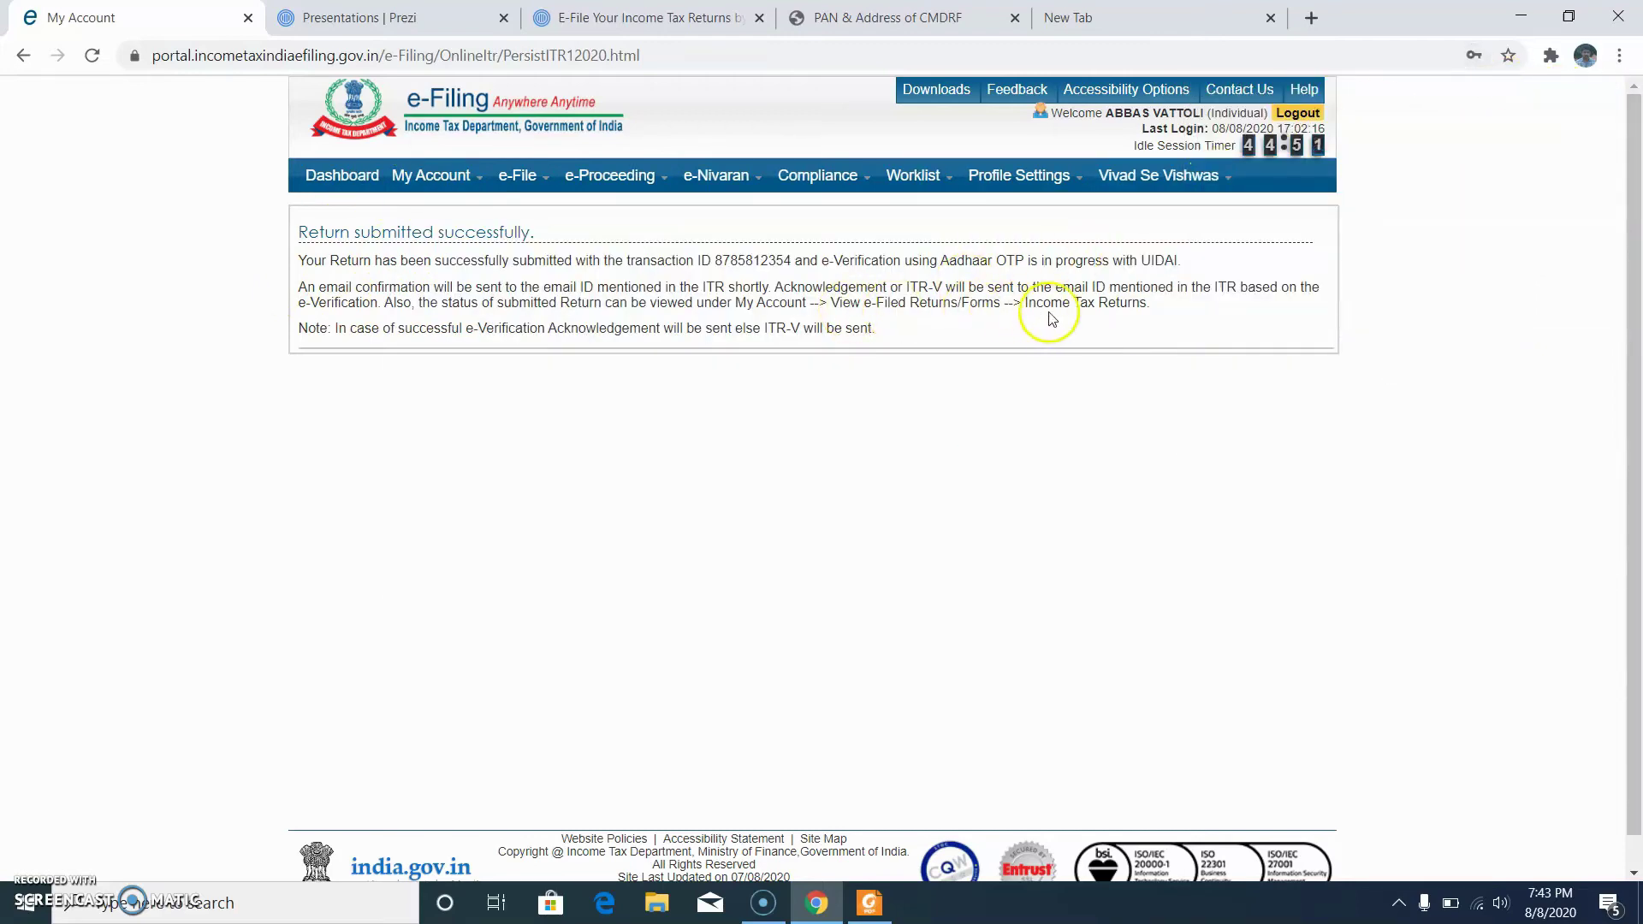
{"action": "left_click", "coordinate": [533, 190]}
{"action": "left_click", "coordinate": [445, 183]}
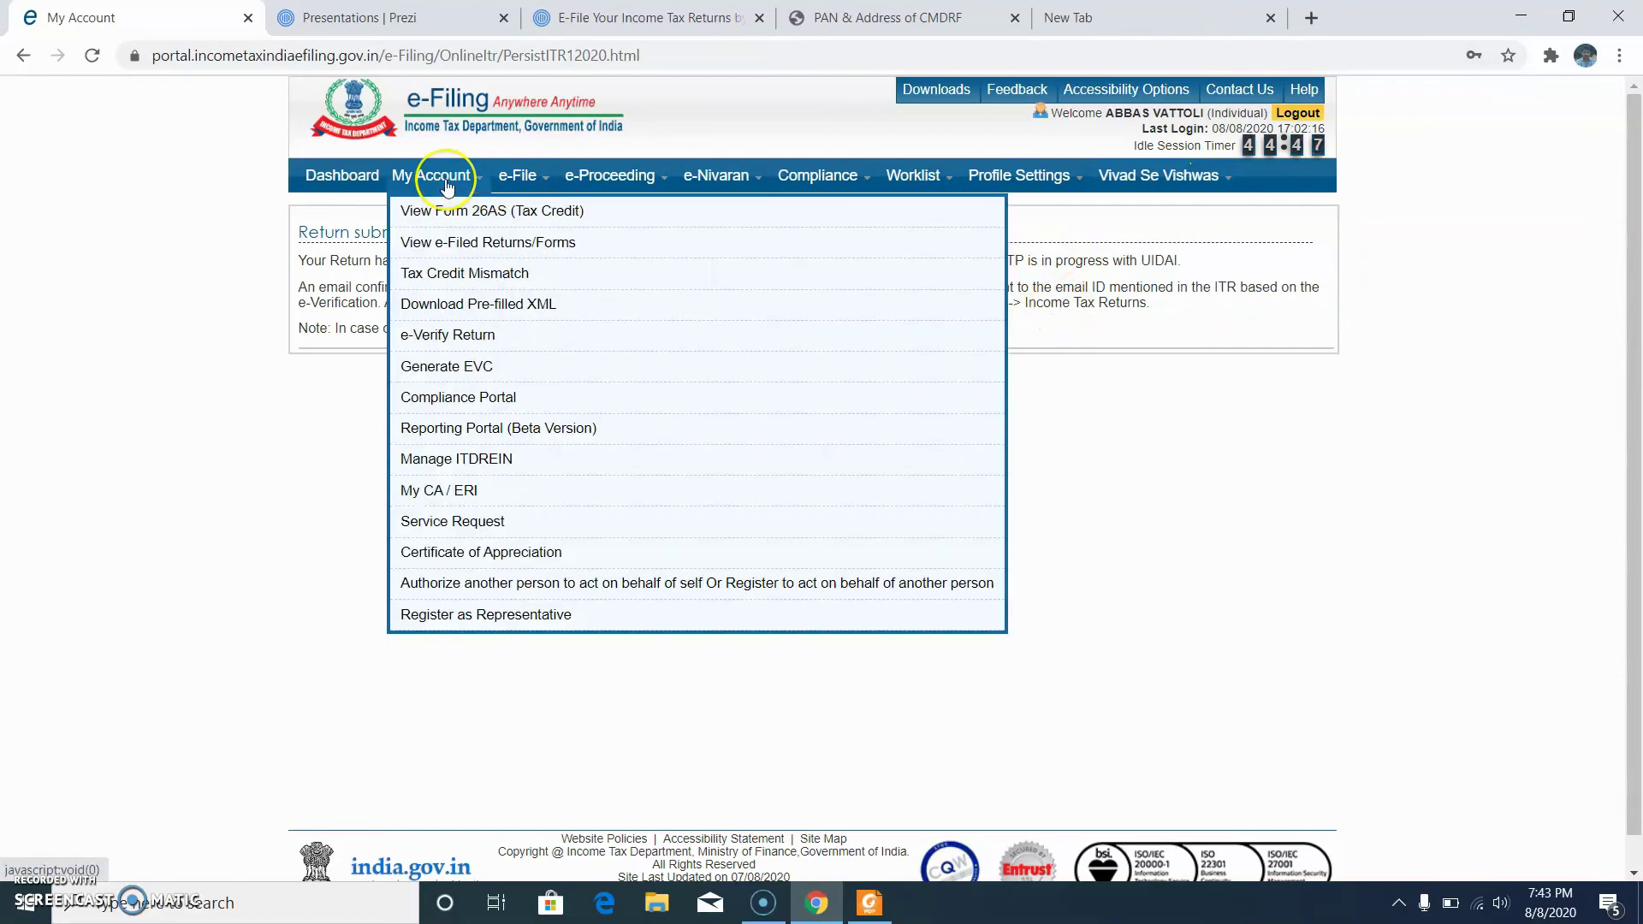
{"action": "left_click", "coordinate": [512, 253]}
Step: Choose IncomeTax Returns as the filing type and submit to list the filed returns
{"action": "left_click", "coordinate": [462, 184]}
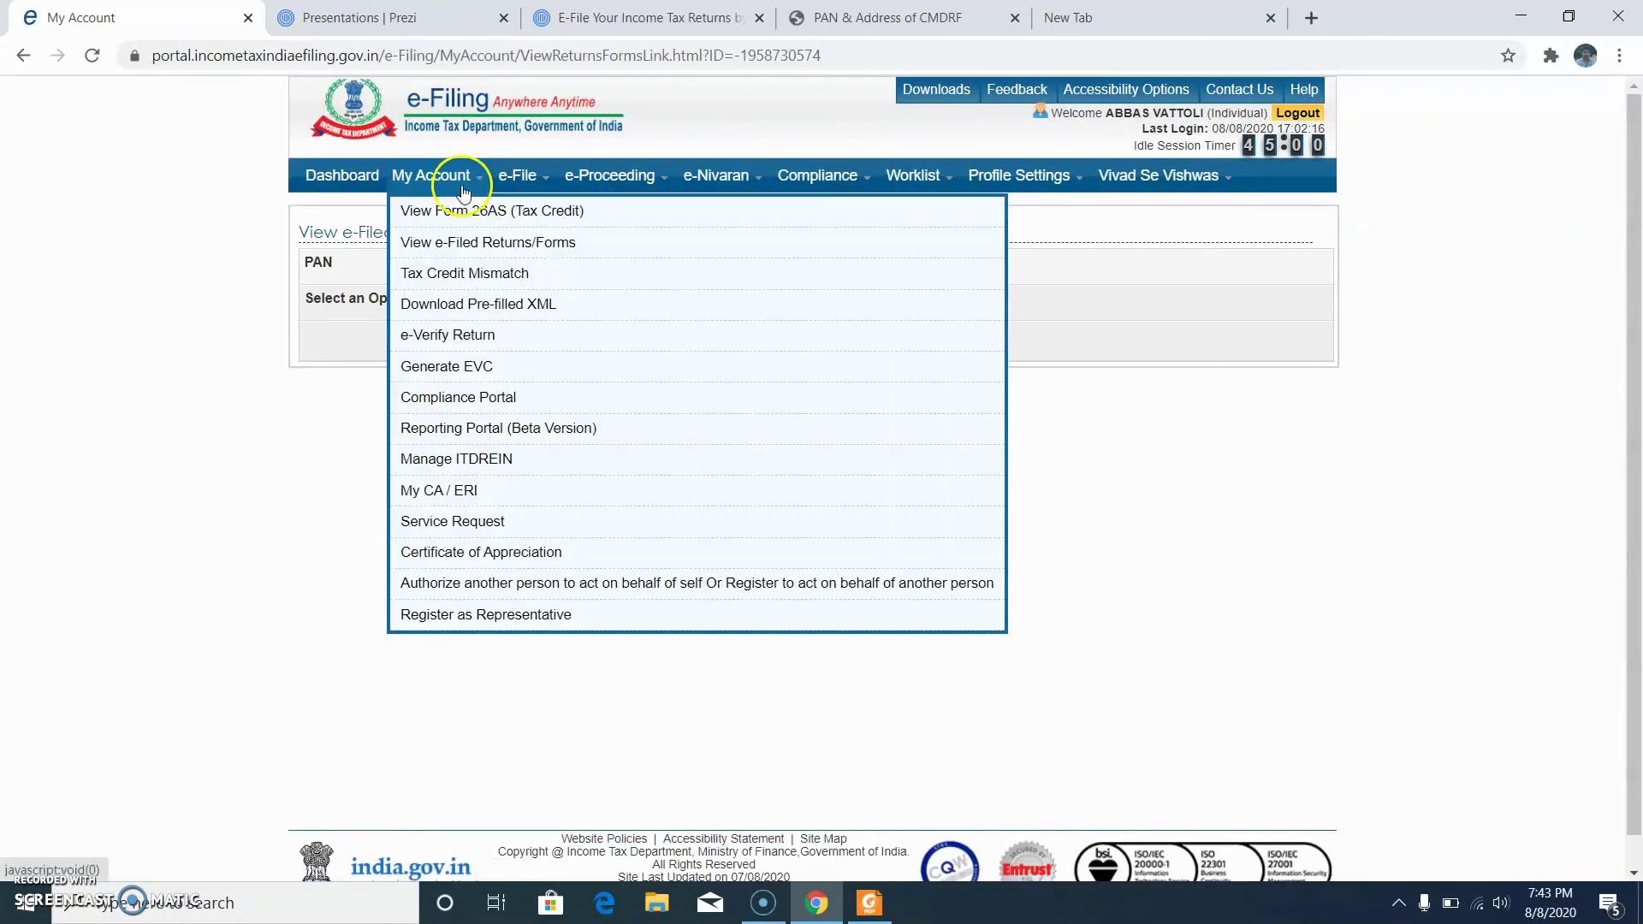
{"action": "left_click", "coordinate": [941, 306]}
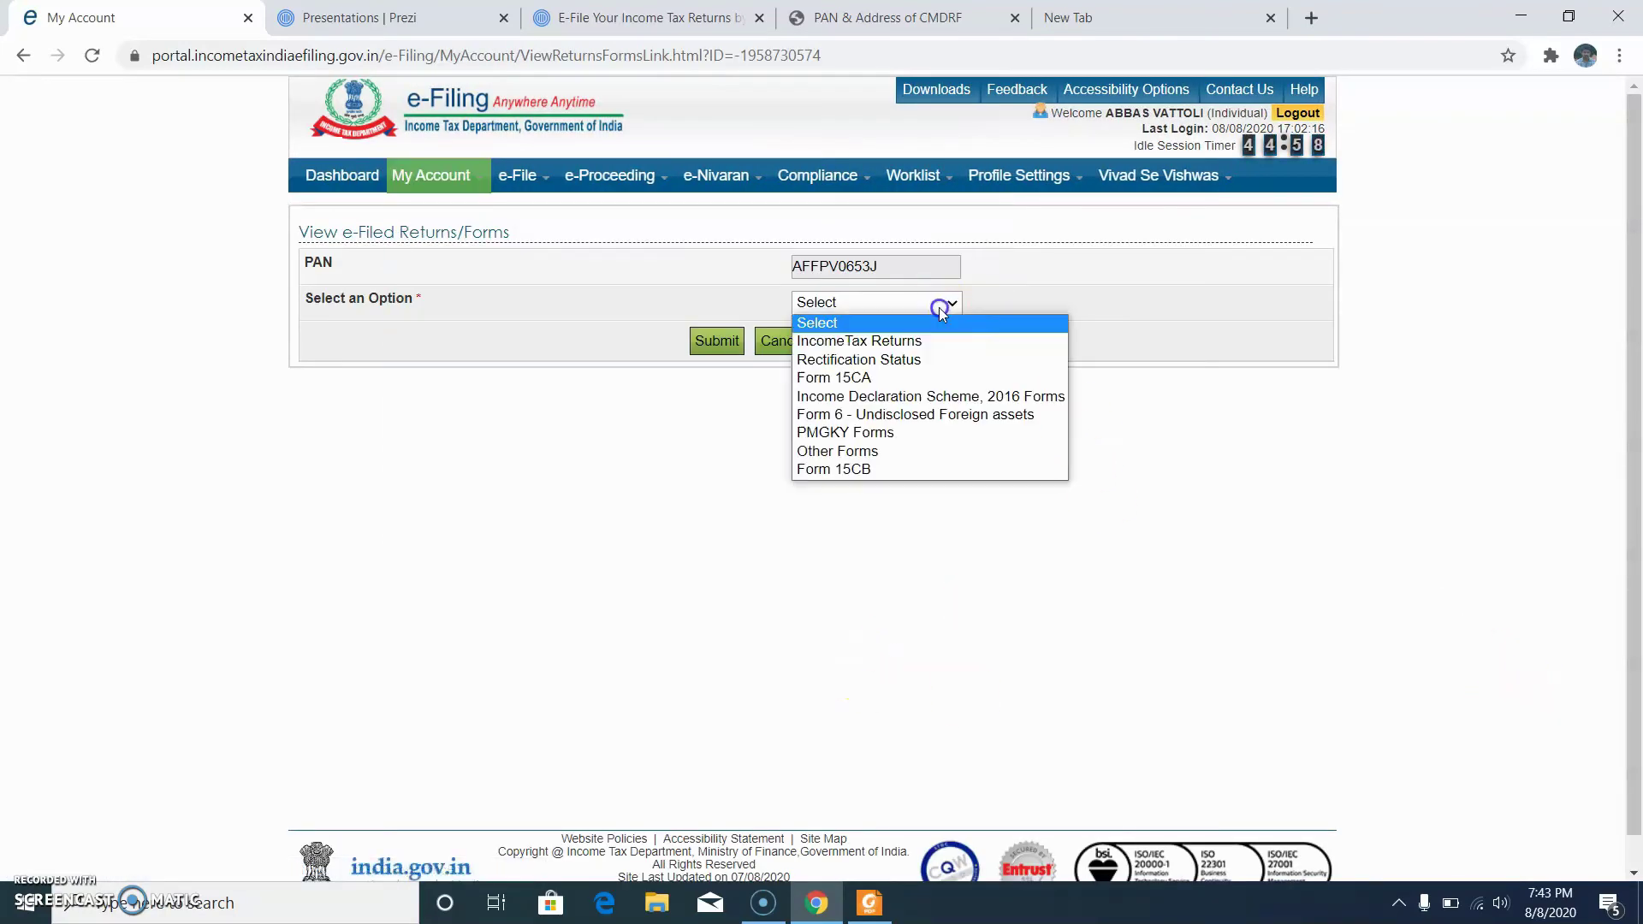
{"action": "left_click", "coordinate": [933, 341]}
{"action": "left_click", "coordinate": [723, 342]}
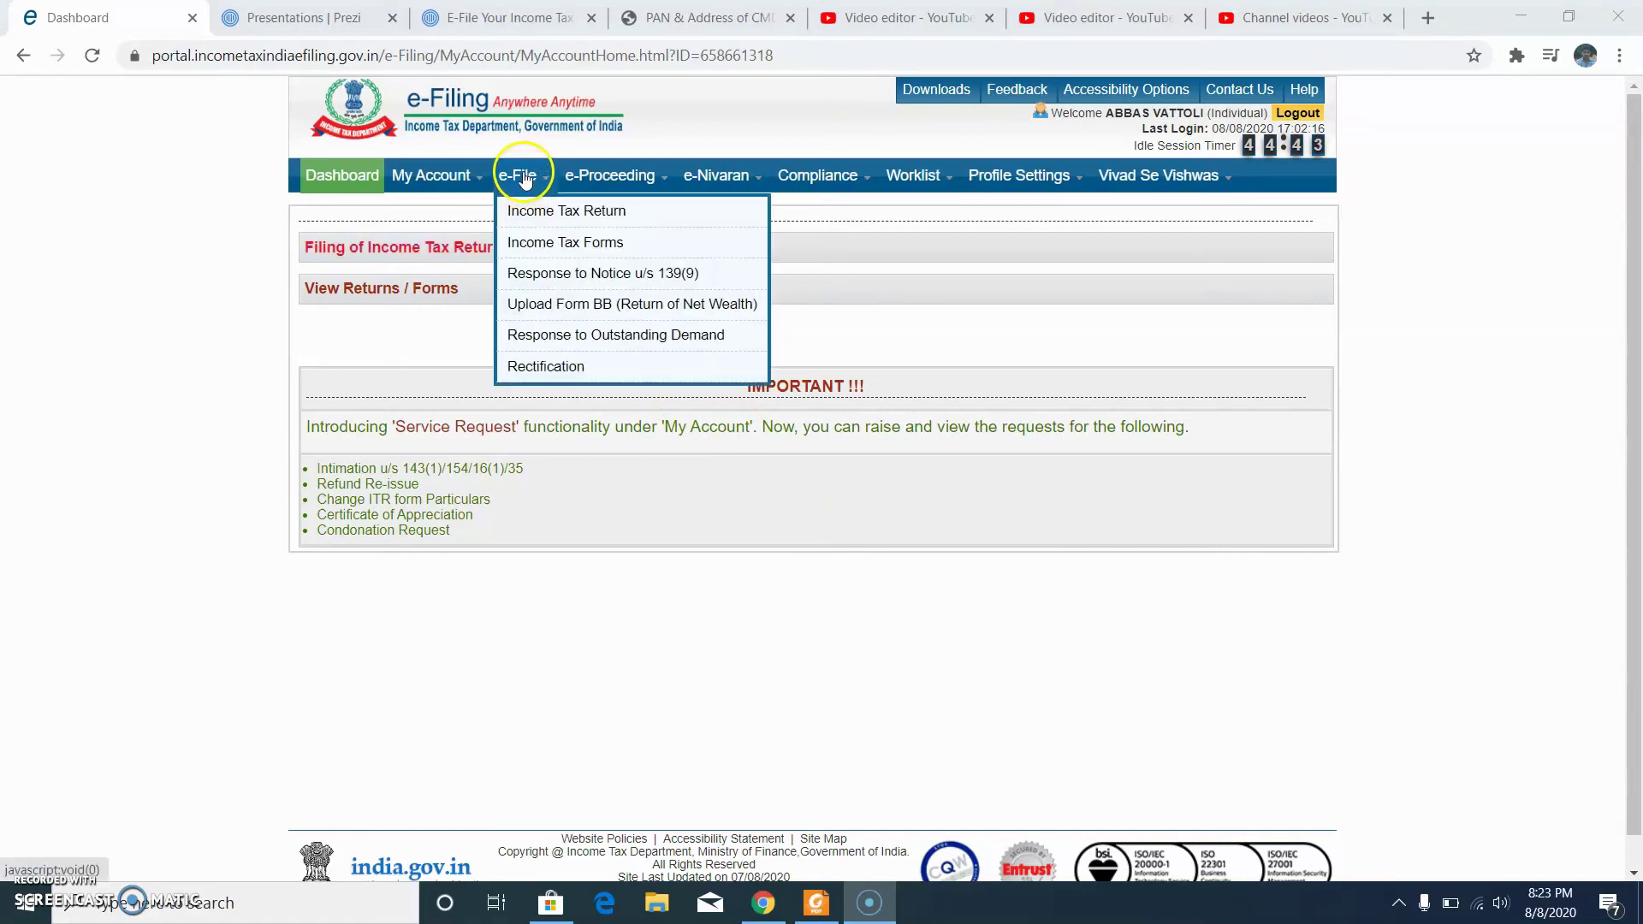
Step: Start FORM NO.10E for assessment year 2020-21 in Prepare and Submit Online mode
{"action": "mouse_move", "coordinate": [517, 175]}
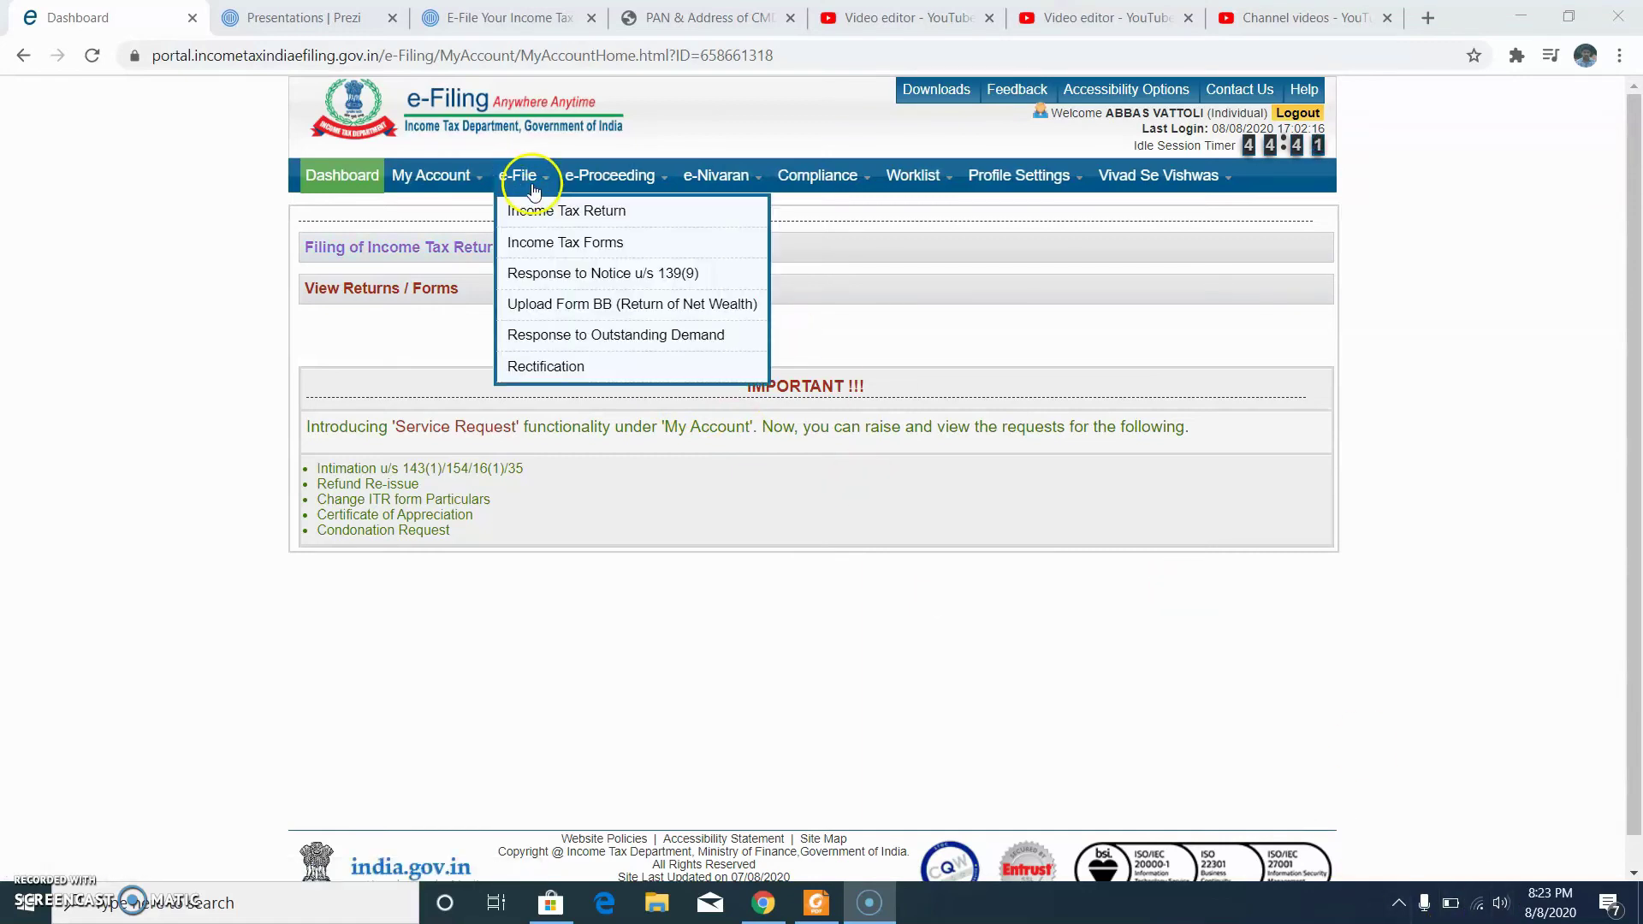
{"action": "left_click", "coordinate": [590, 247]}
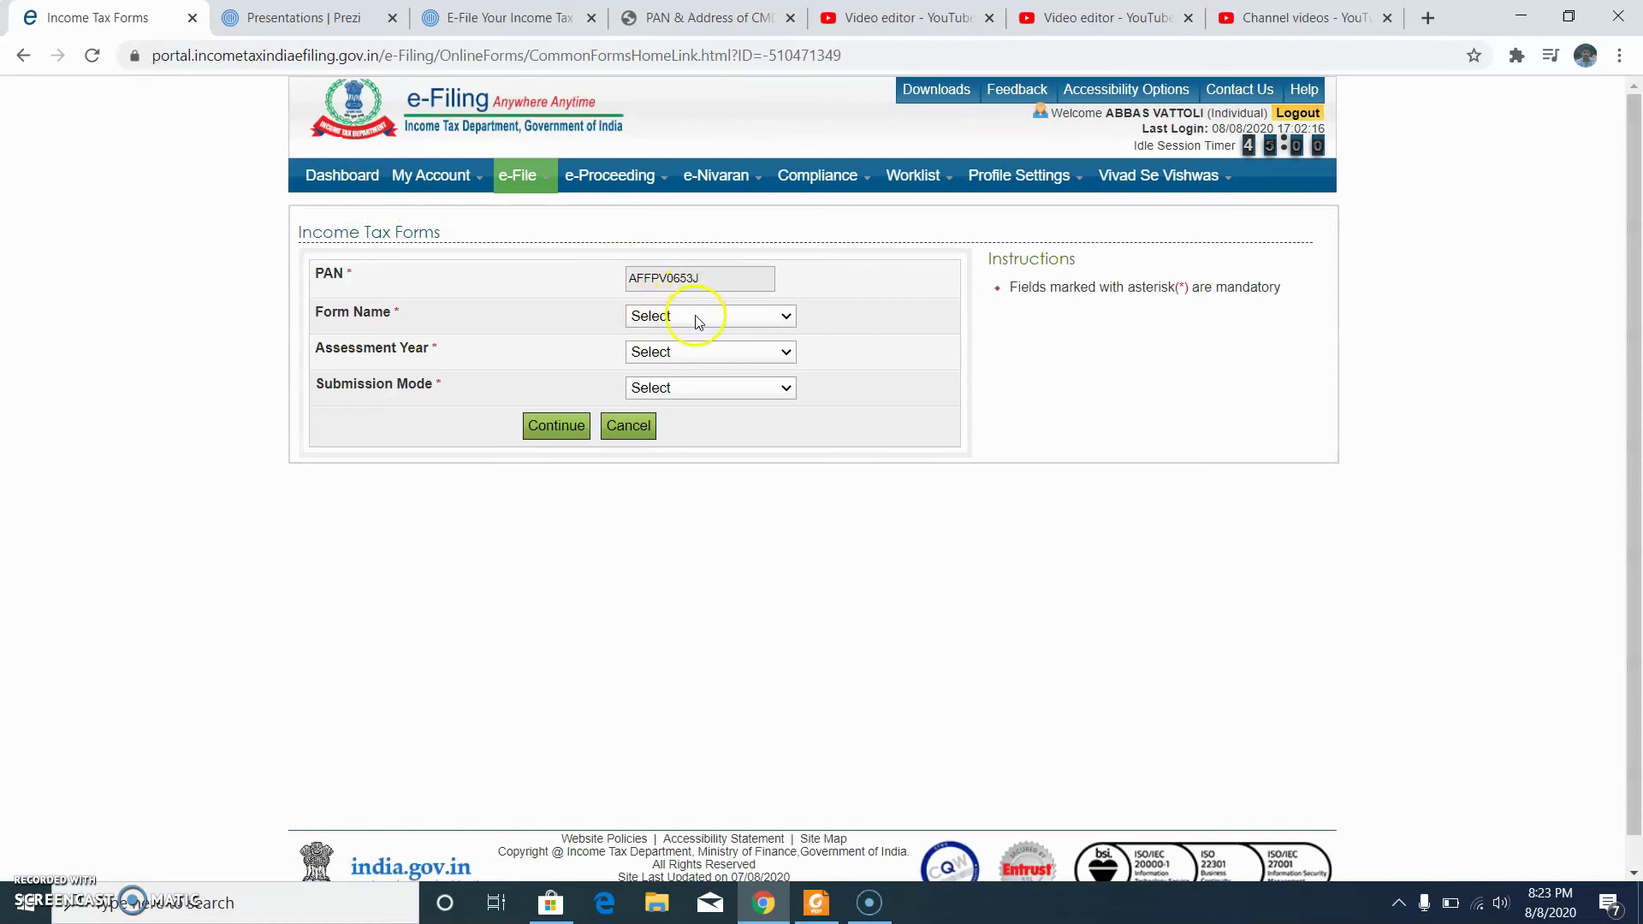
{"action": "left_click", "coordinate": [697, 321]}
{"action": "left_click", "coordinate": [757, 506]}
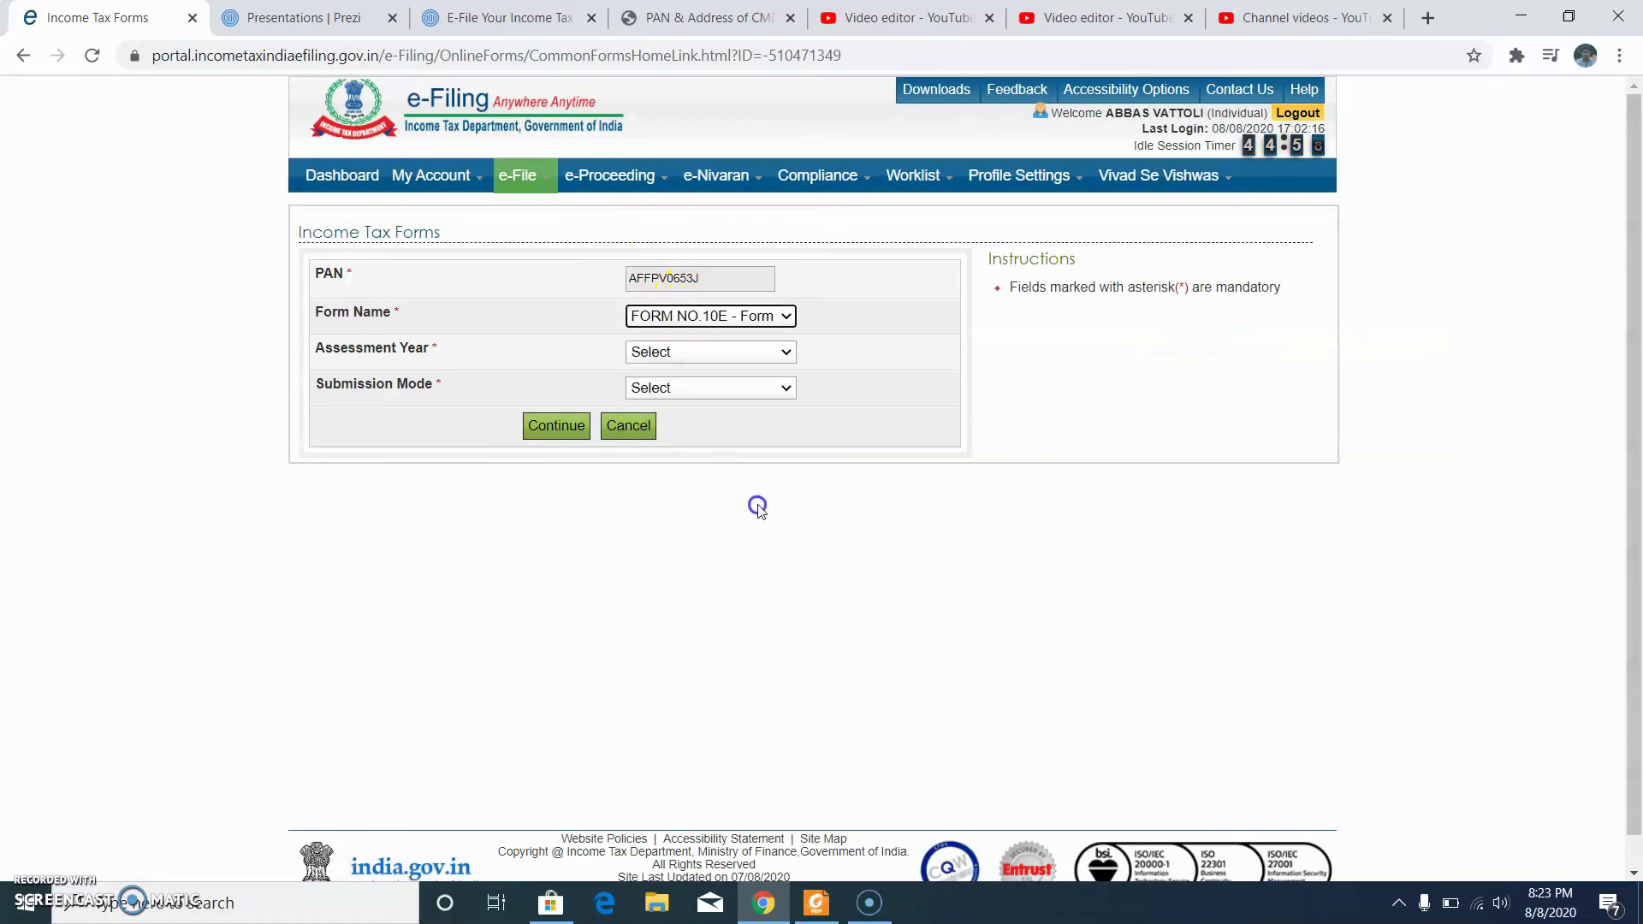
{"action": "left_click", "coordinate": [698, 355]}
{"action": "left_click", "coordinate": [705, 390]}
{"action": "left_click", "coordinate": [705, 390]}
{"action": "left_click", "coordinate": [707, 426]}
{"action": "left_click", "coordinate": [557, 426]}
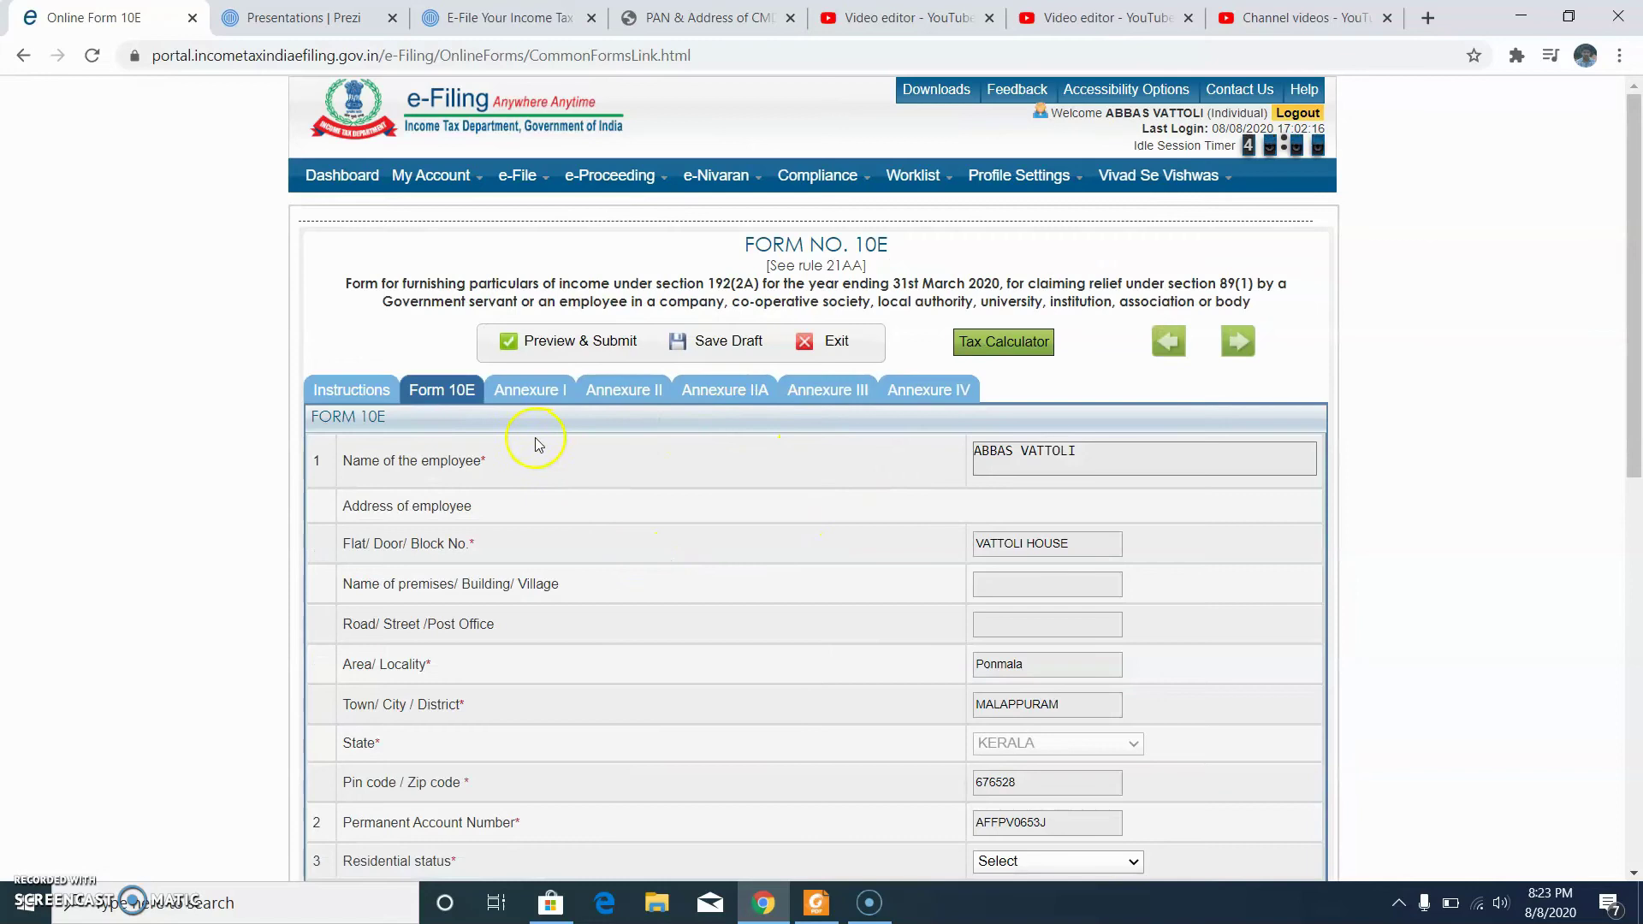
Step: Set residential status to Resident and attach Annexure-I to Form 10E
{"action": "scroll", "coordinate": [1078, 314], "scroll_direction": "down", "scroll_amount": 3}
{"action": "scroll", "coordinate": [1053, 311], "scroll_direction": "down", "scroll_amount": 3}
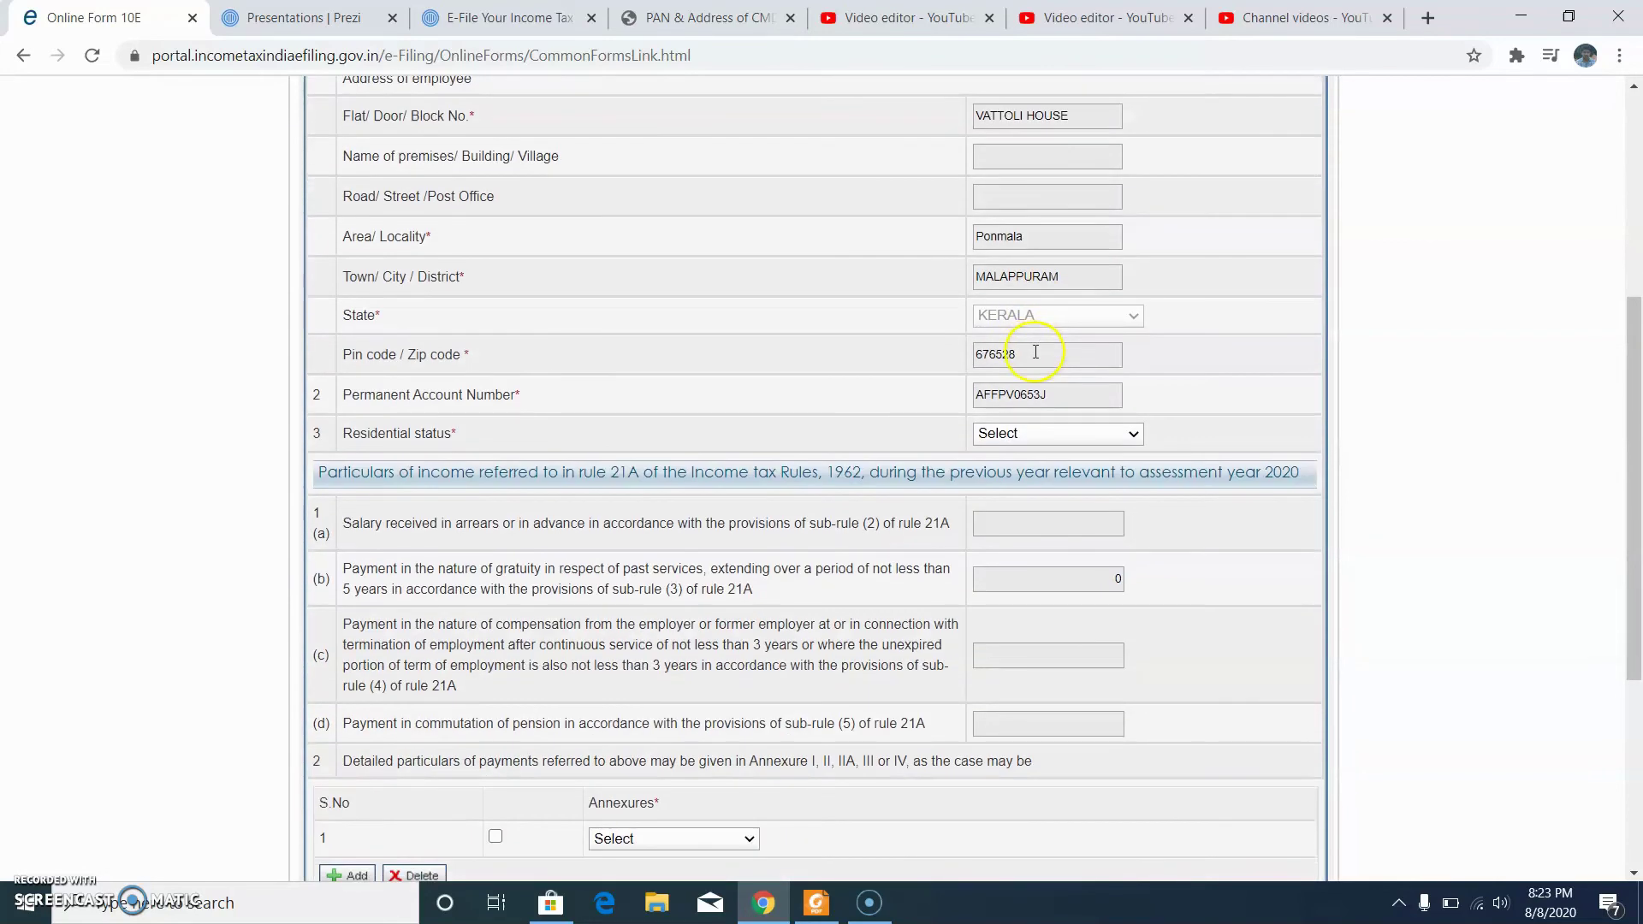
{"action": "left_click", "coordinate": [1045, 438]}
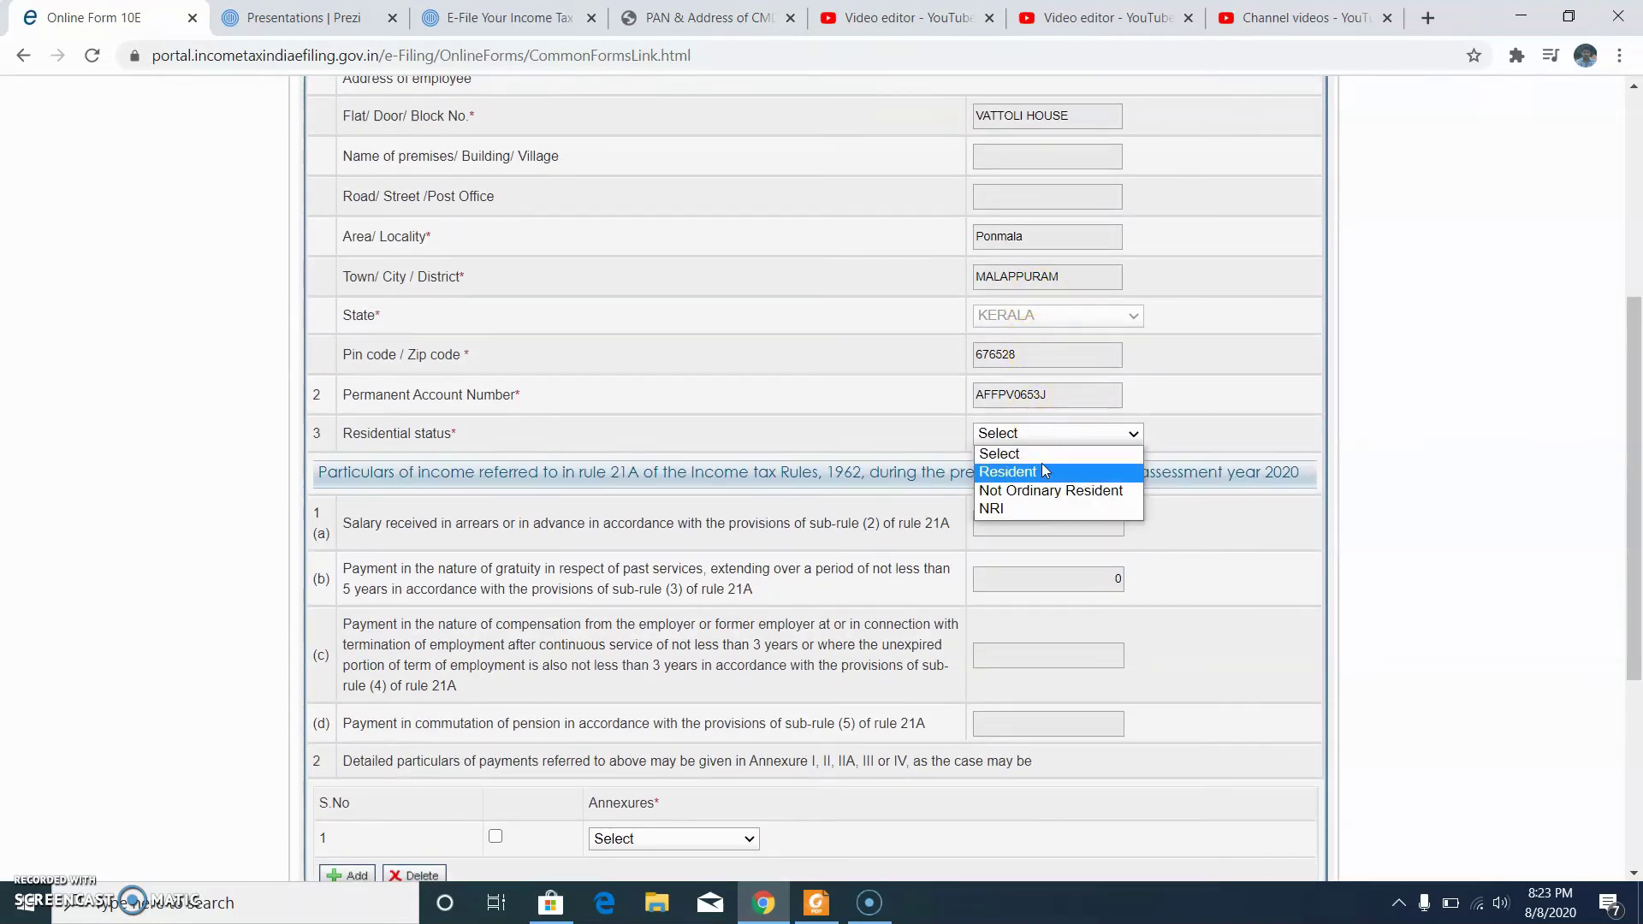
{"action": "left_click", "coordinate": [1042, 476]}
{"action": "scroll", "coordinate": [669, 503], "scroll_direction": "down", "scroll_amount": 4}
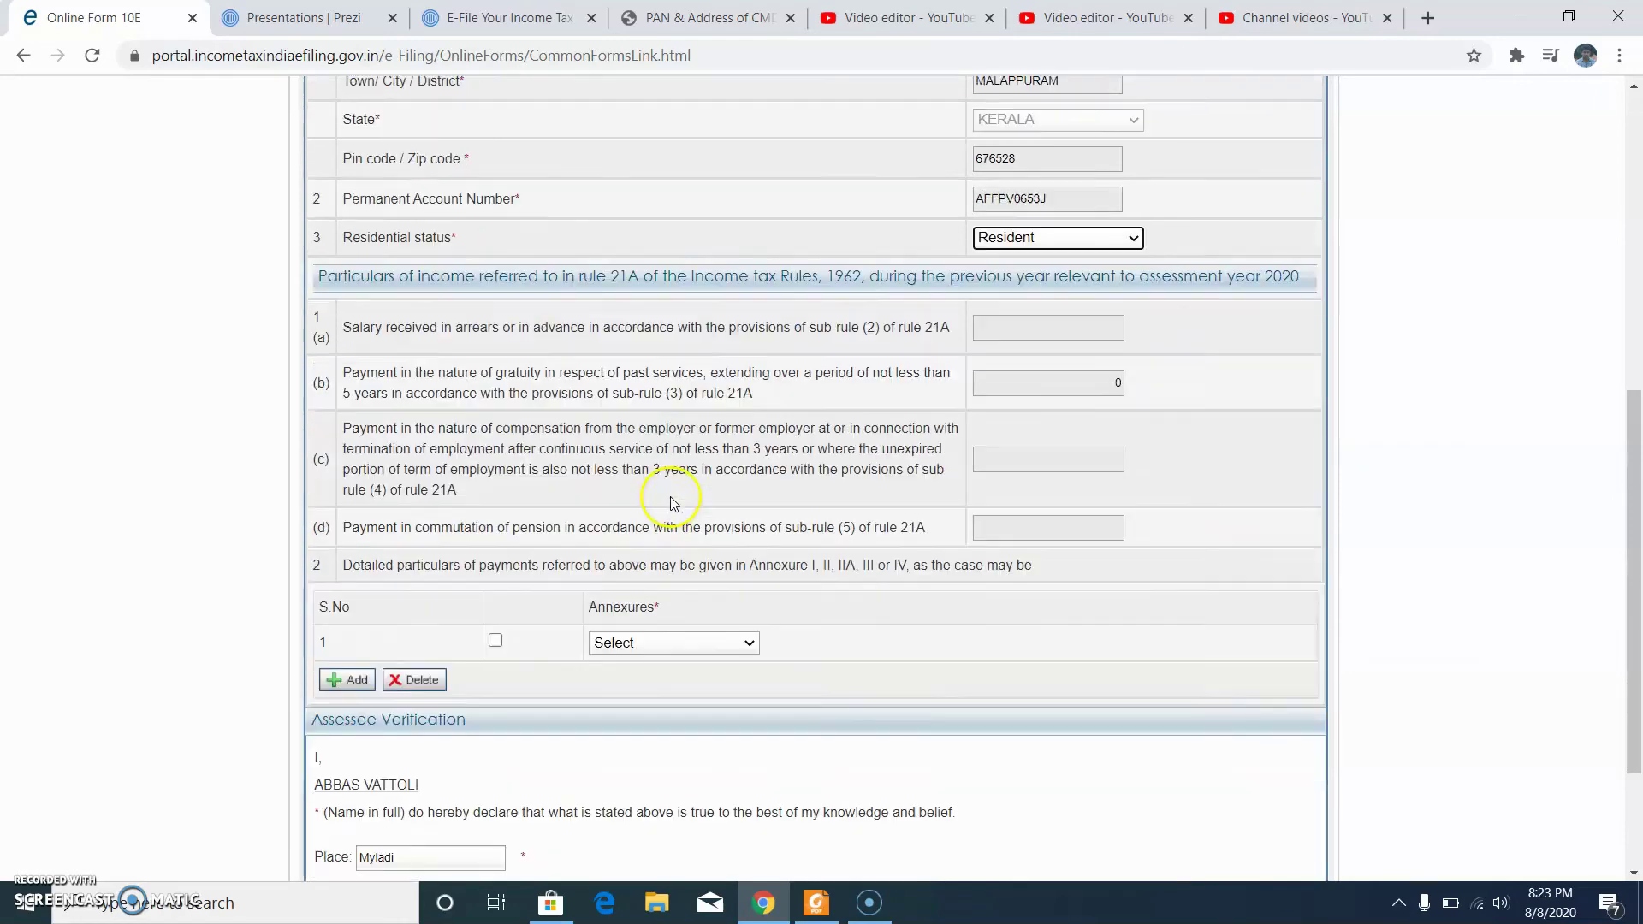
{"action": "left_click", "coordinate": [665, 517]}
{"action": "left_click", "coordinate": [675, 558]}
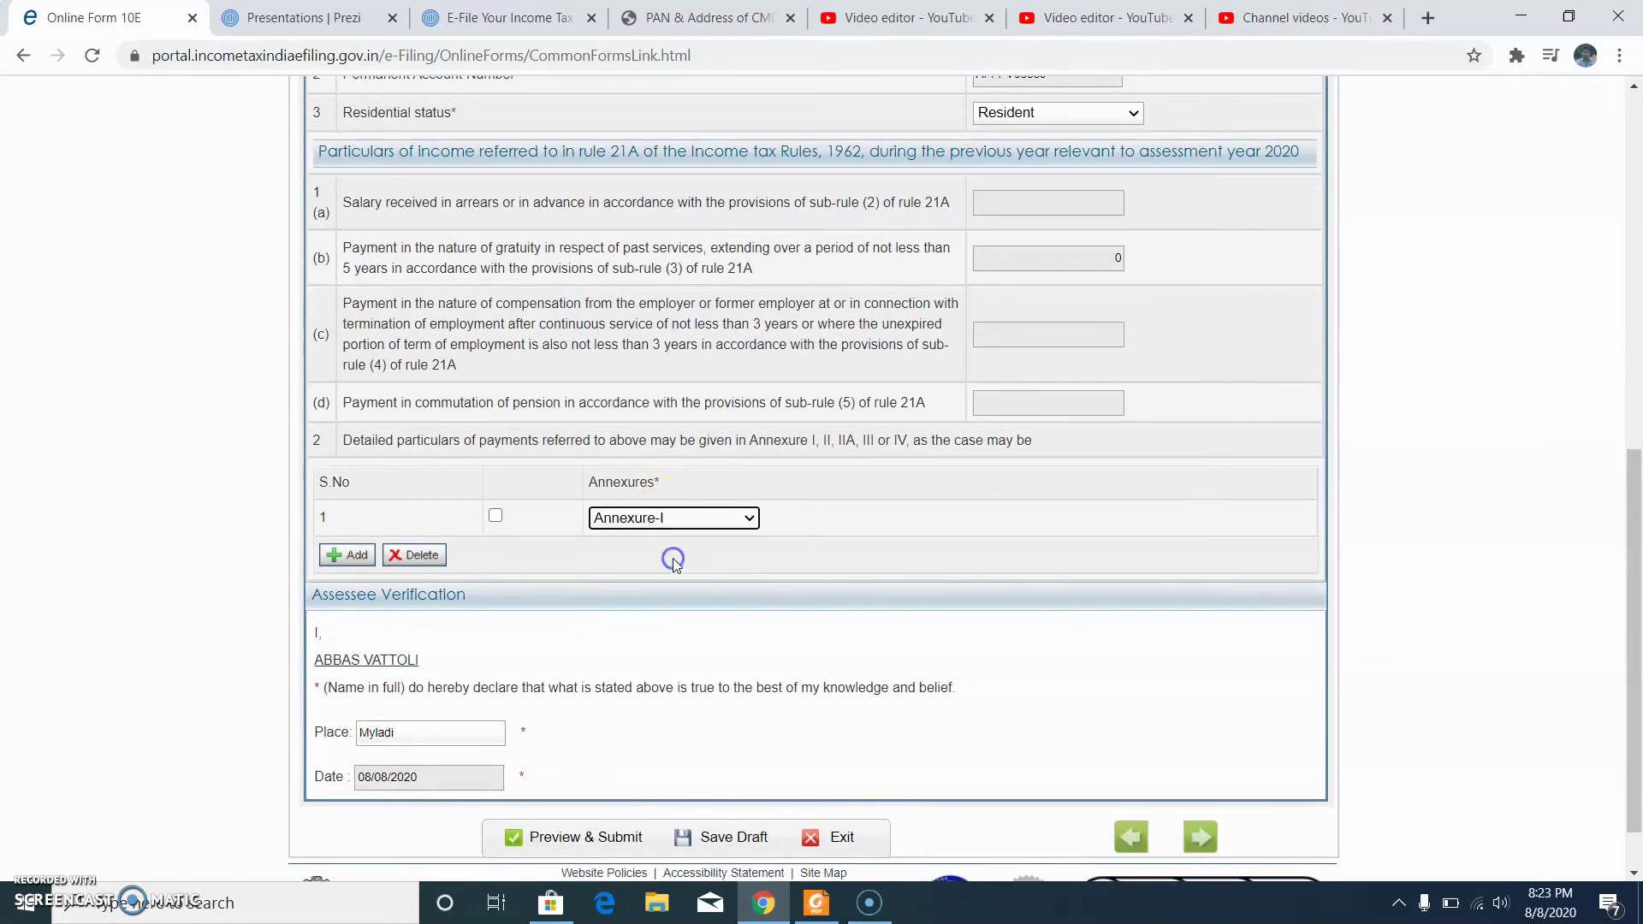
Step: Save the form as a draft and move on to the Annexure I arrears page
{"action": "scroll", "coordinate": [382, 666], "scroll_direction": "down", "scroll_amount": 1}
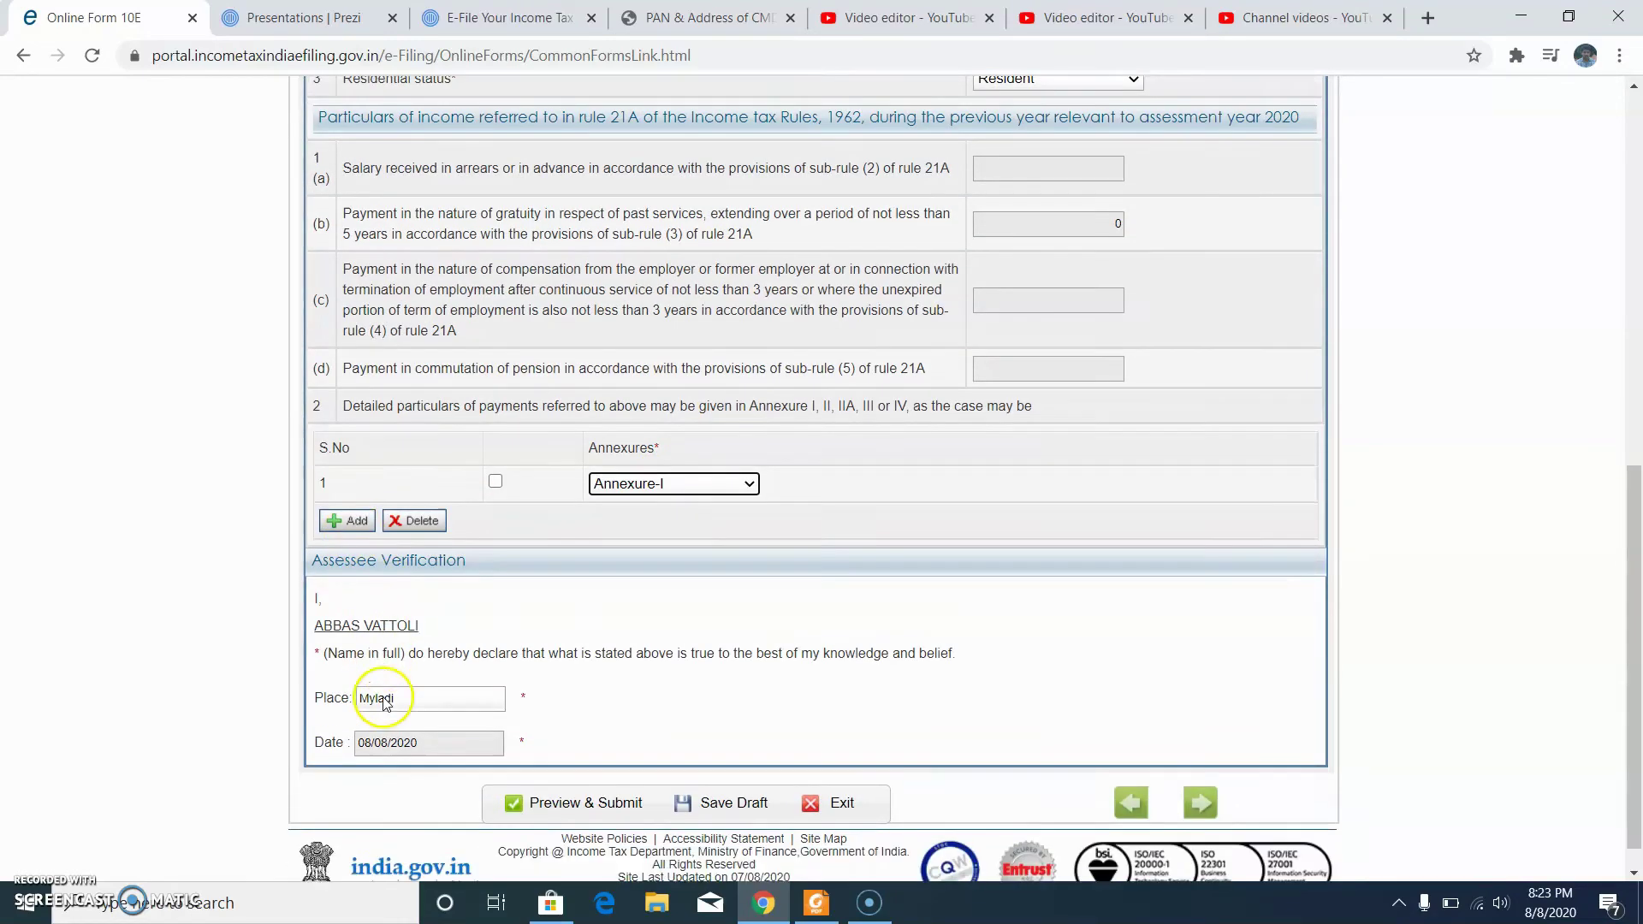
{"action": "left_click", "coordinate": [737, 775]}
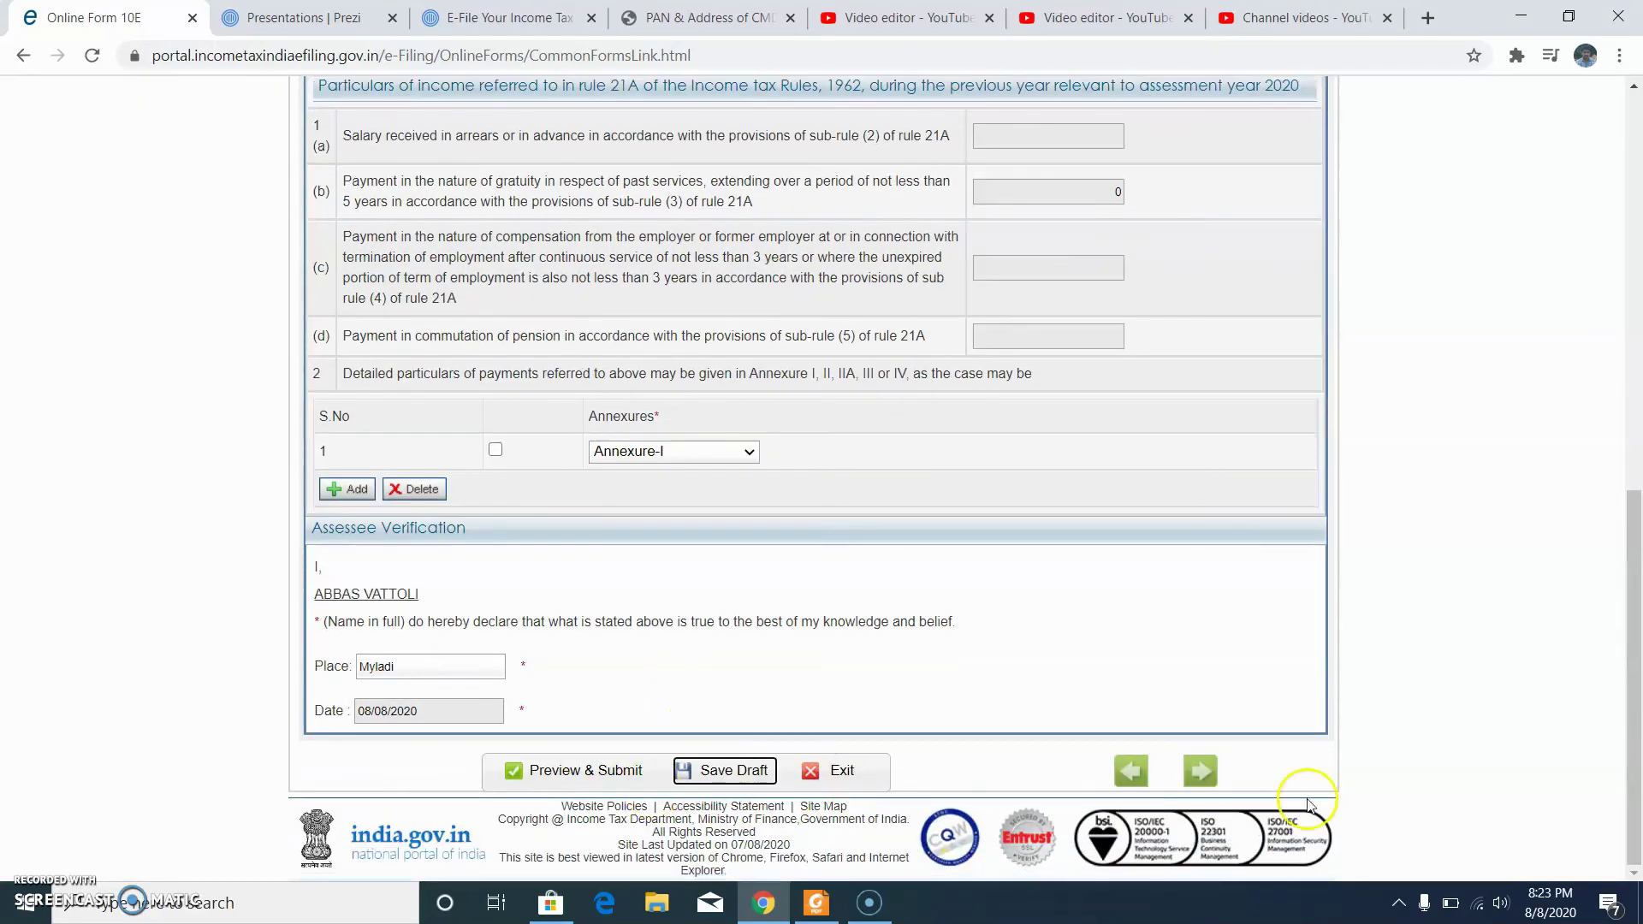
{"action": "left_click", "coordinate": [1203, 772]}
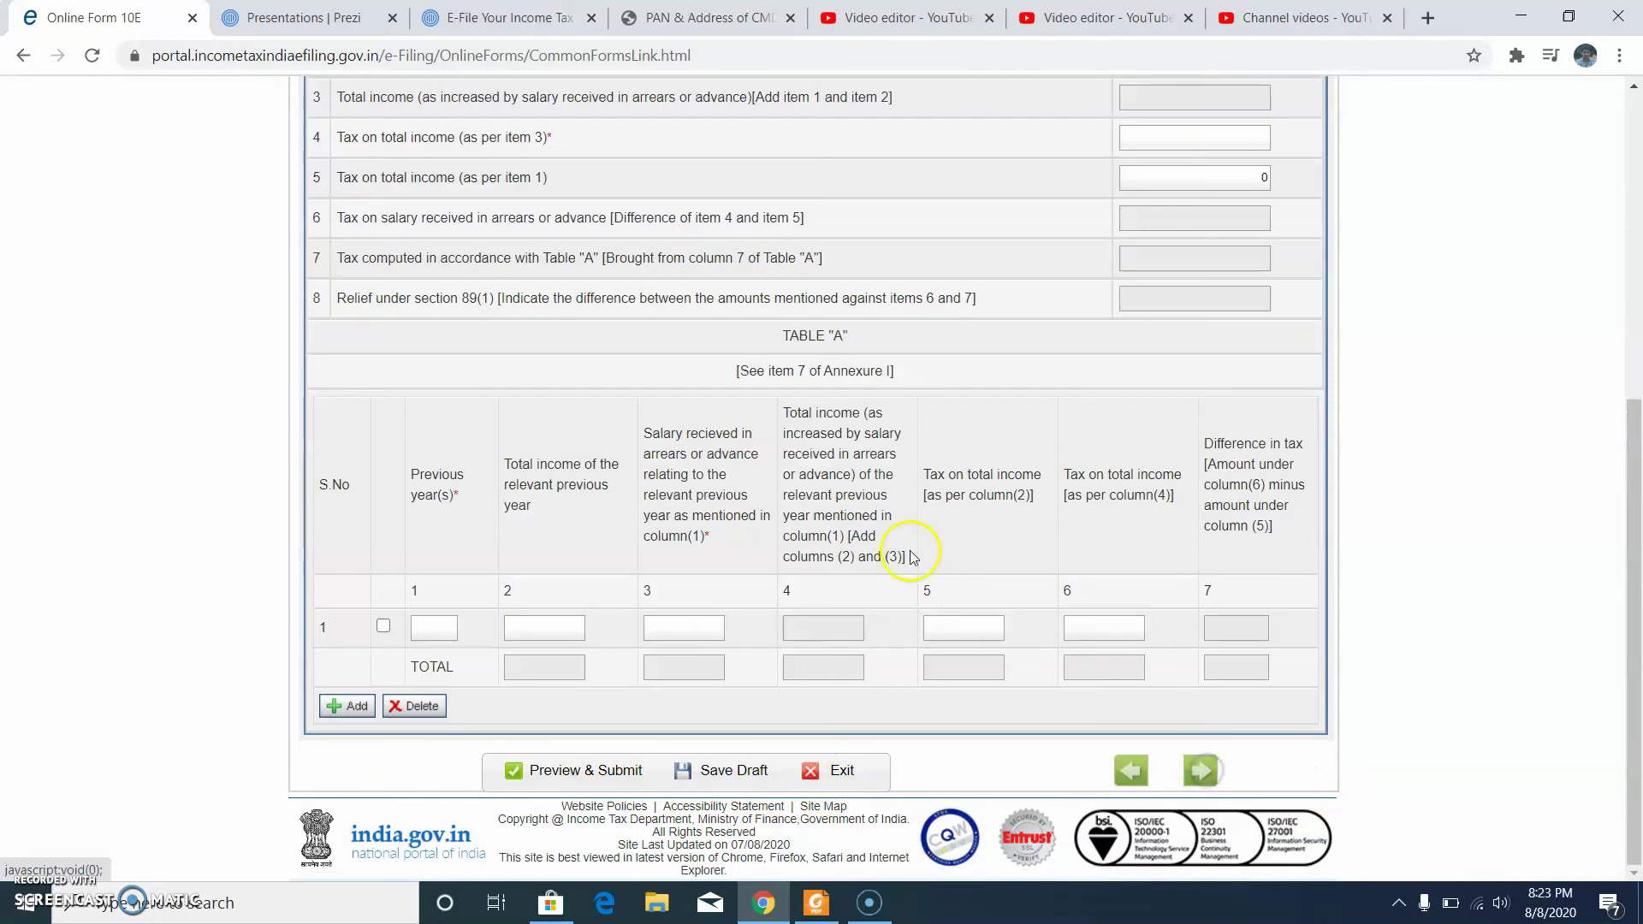
{"action": "scroll", "coordinate": [924, 531], "scroll_direction": "down", "scroll_amount": 4}
{"action": "left_click", "coordinate": [1242, 334]}
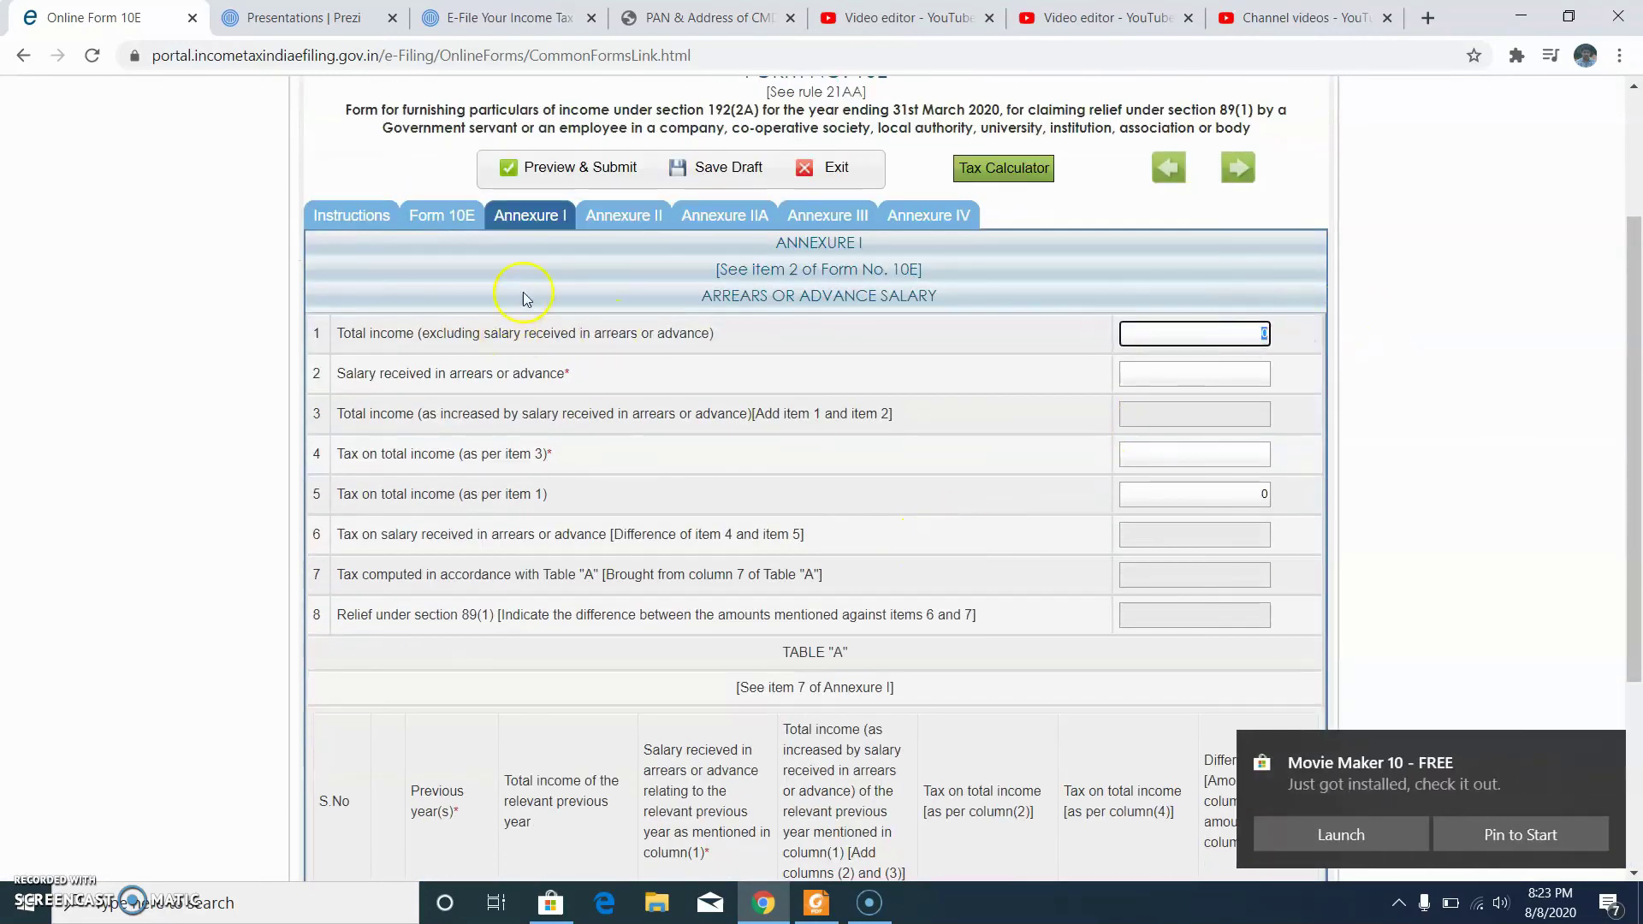
{"action": "left_click", "coordinate": [817, 902]}
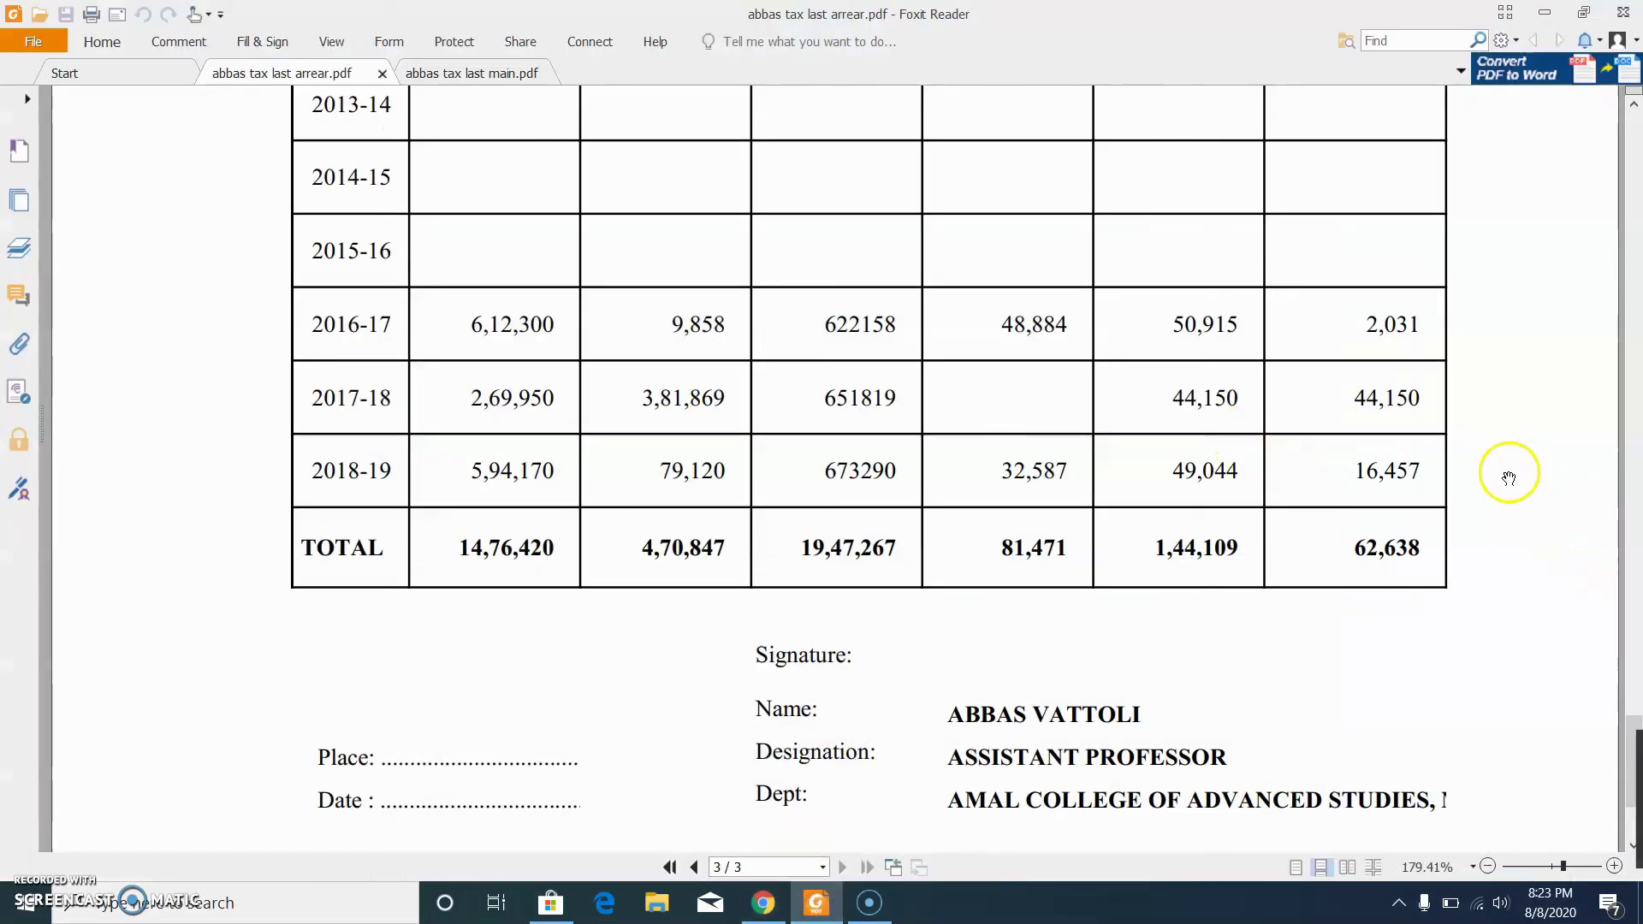
Step: Scroll through the arrear PDF's Table A, then back up to the page 2 Particulars table
{"action": "scroll", "coordinate": [1151, 462], "scroll_direction": "up", "scroll_amount": 3}
{"action": "scroll", "coordinate": [1154, 466], "scroll_direction": "up", "scroll_amount": 6}
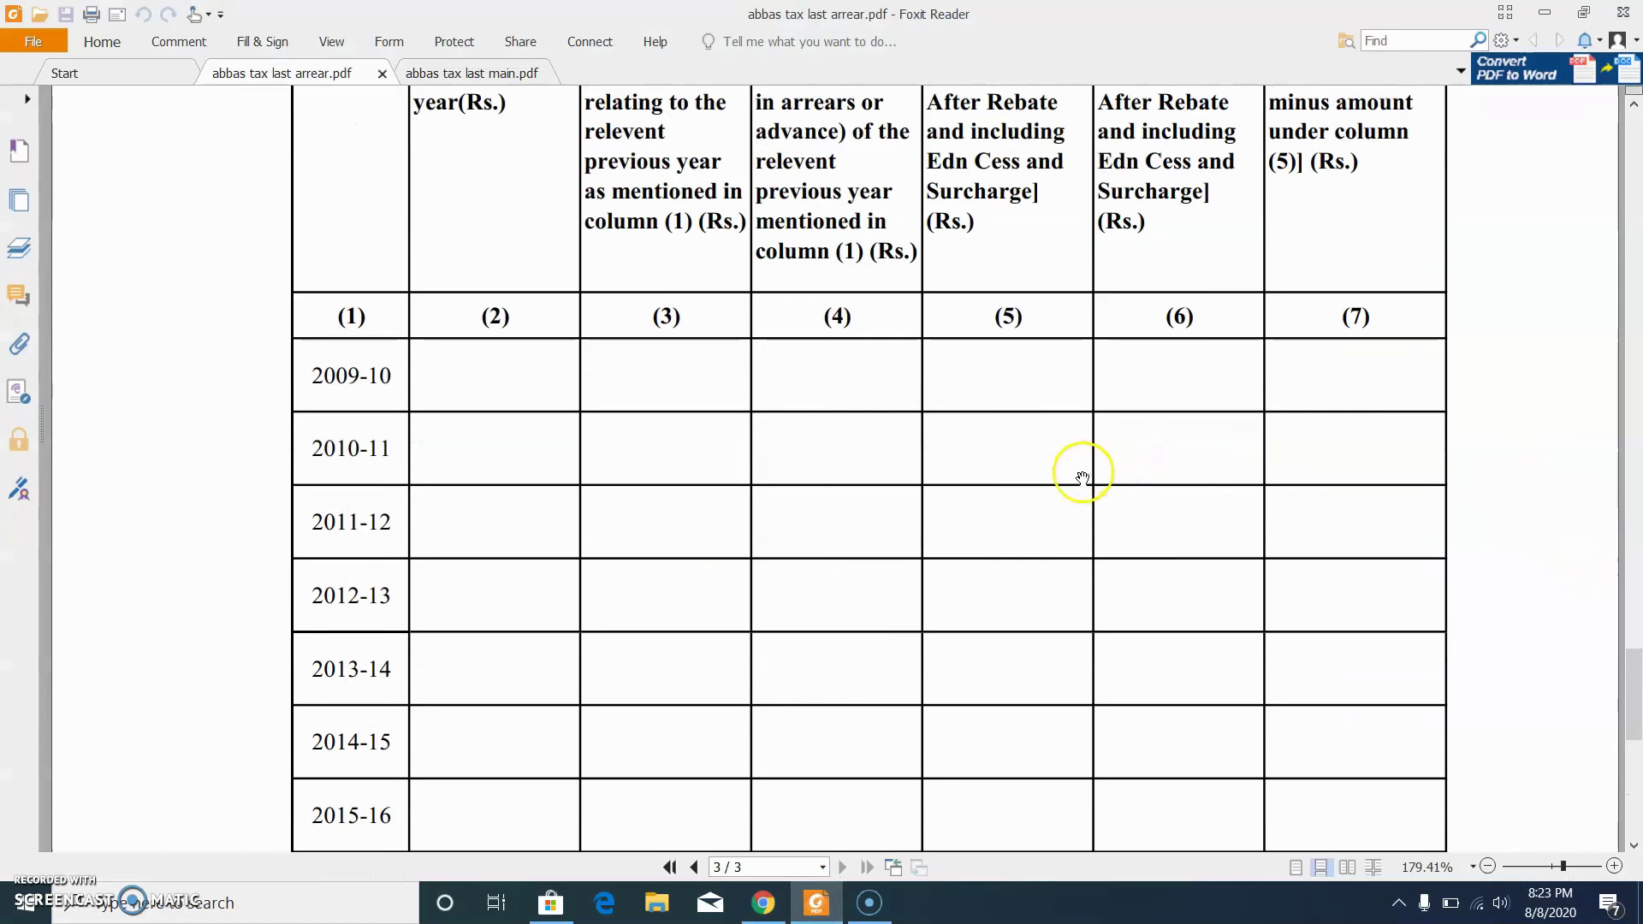
{"action": "scroll", "coordinate": [1074, 466], "scroll_direction": "down", "scroll_amount": 3}
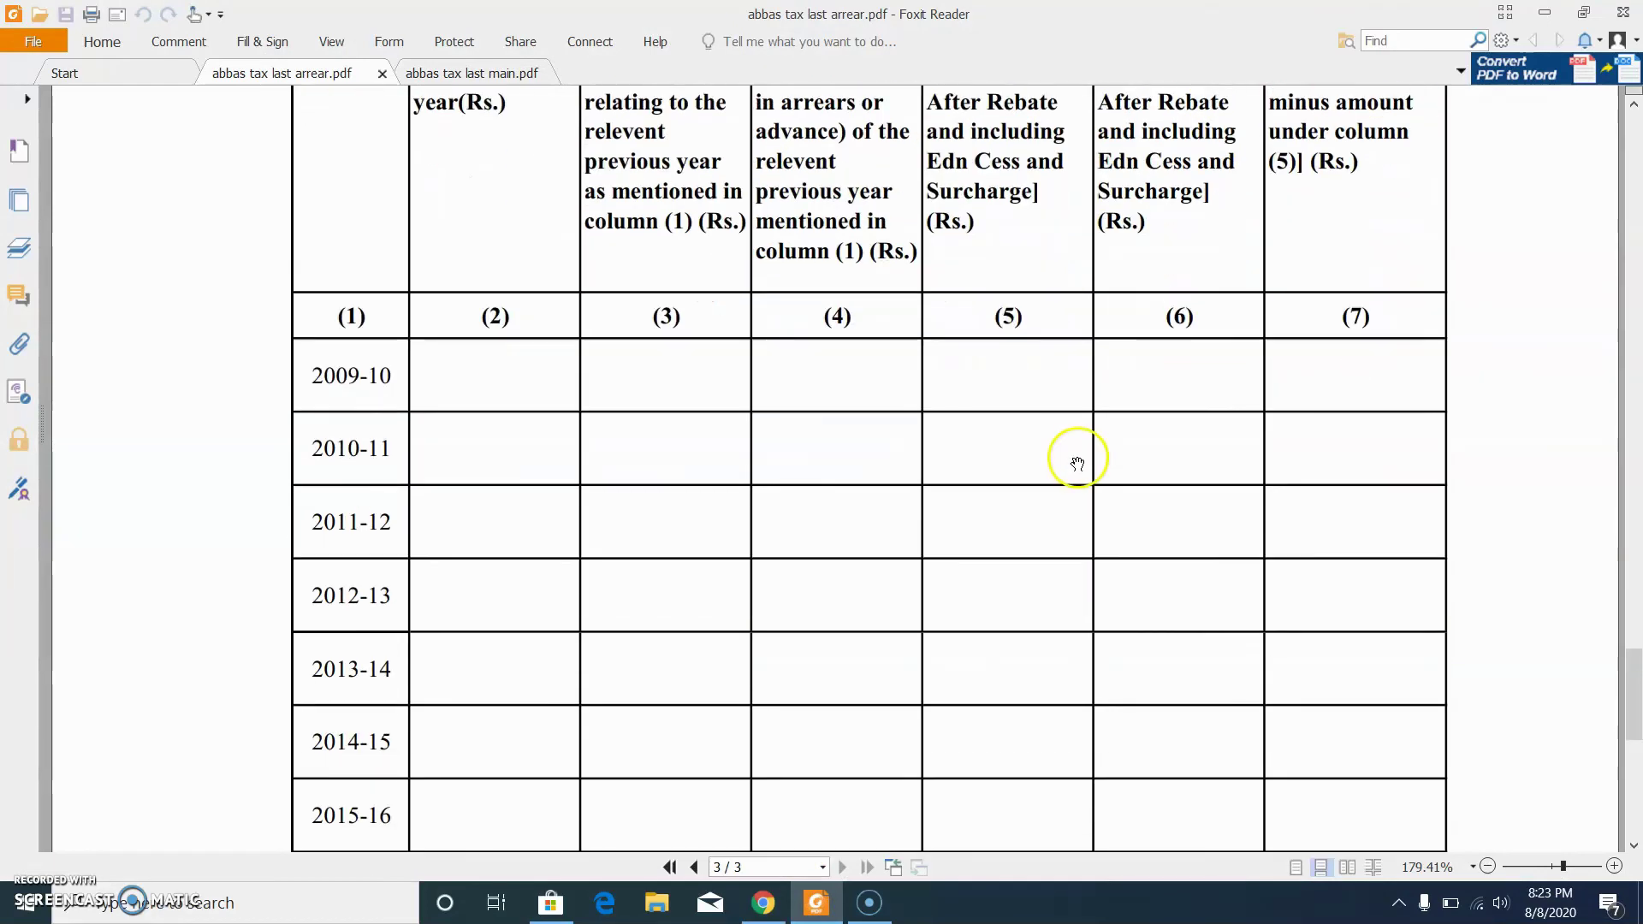
{"action": "scroll", "coordinate": [1076, 460], "scroll_direction": "down", "scroll_amount": 5}
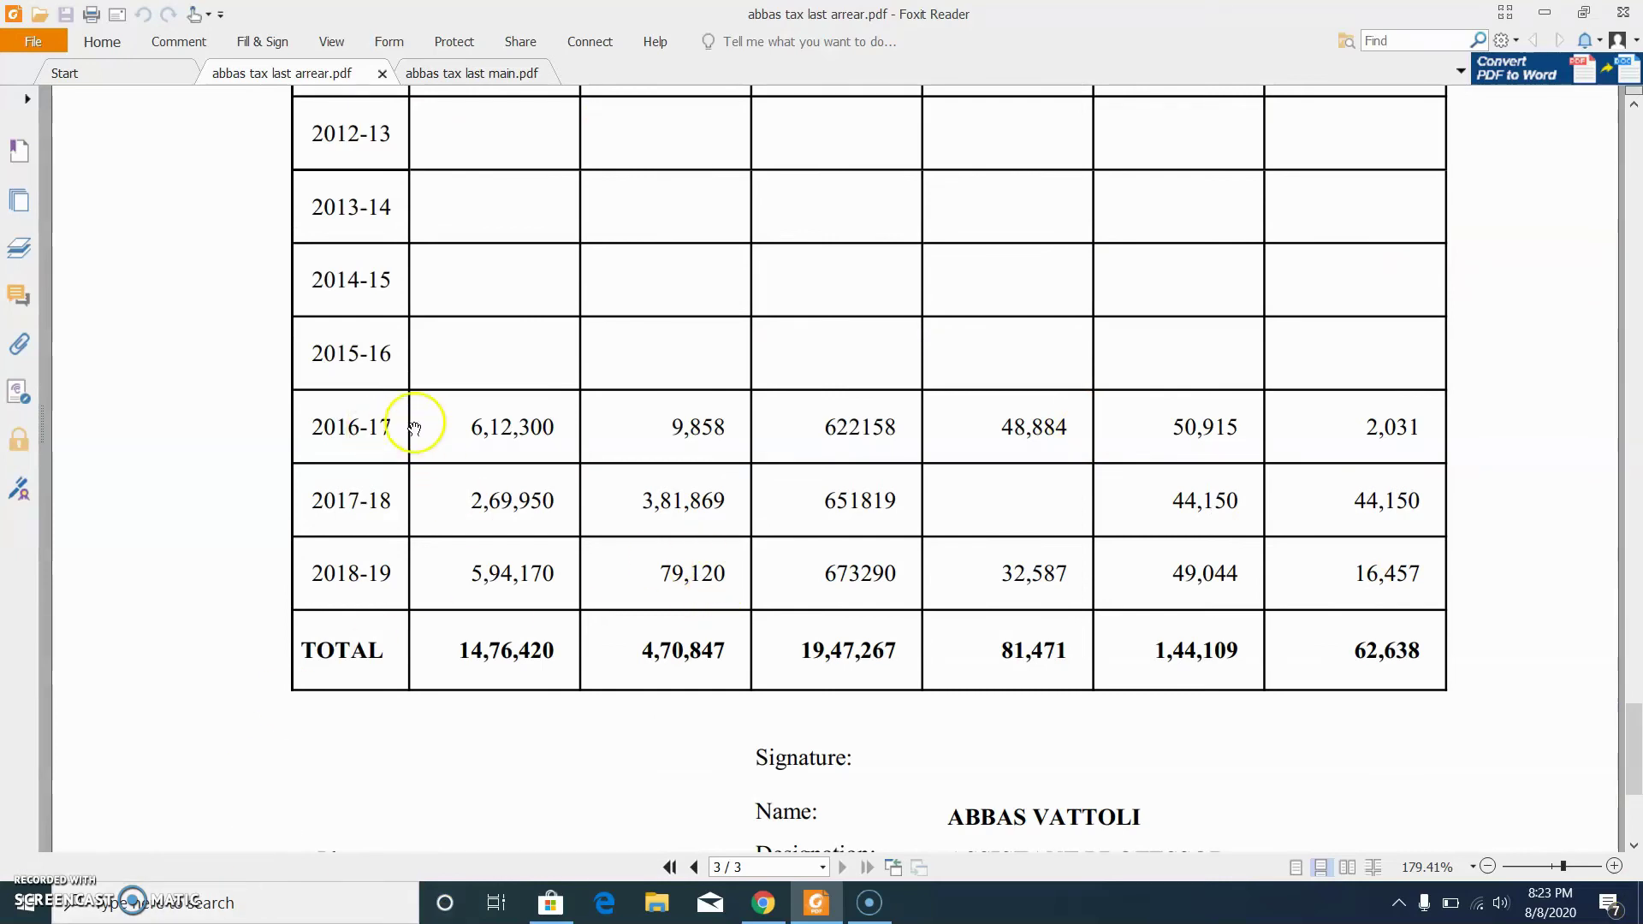
{"action": "scroll", "coordinate": [956, 323], "scroll_direction": "up", "scroll_amount": 8}
{"action": "scroll", "coordinate": [955, 323], "scroll_direction": "up", "scroll_amount": 15}
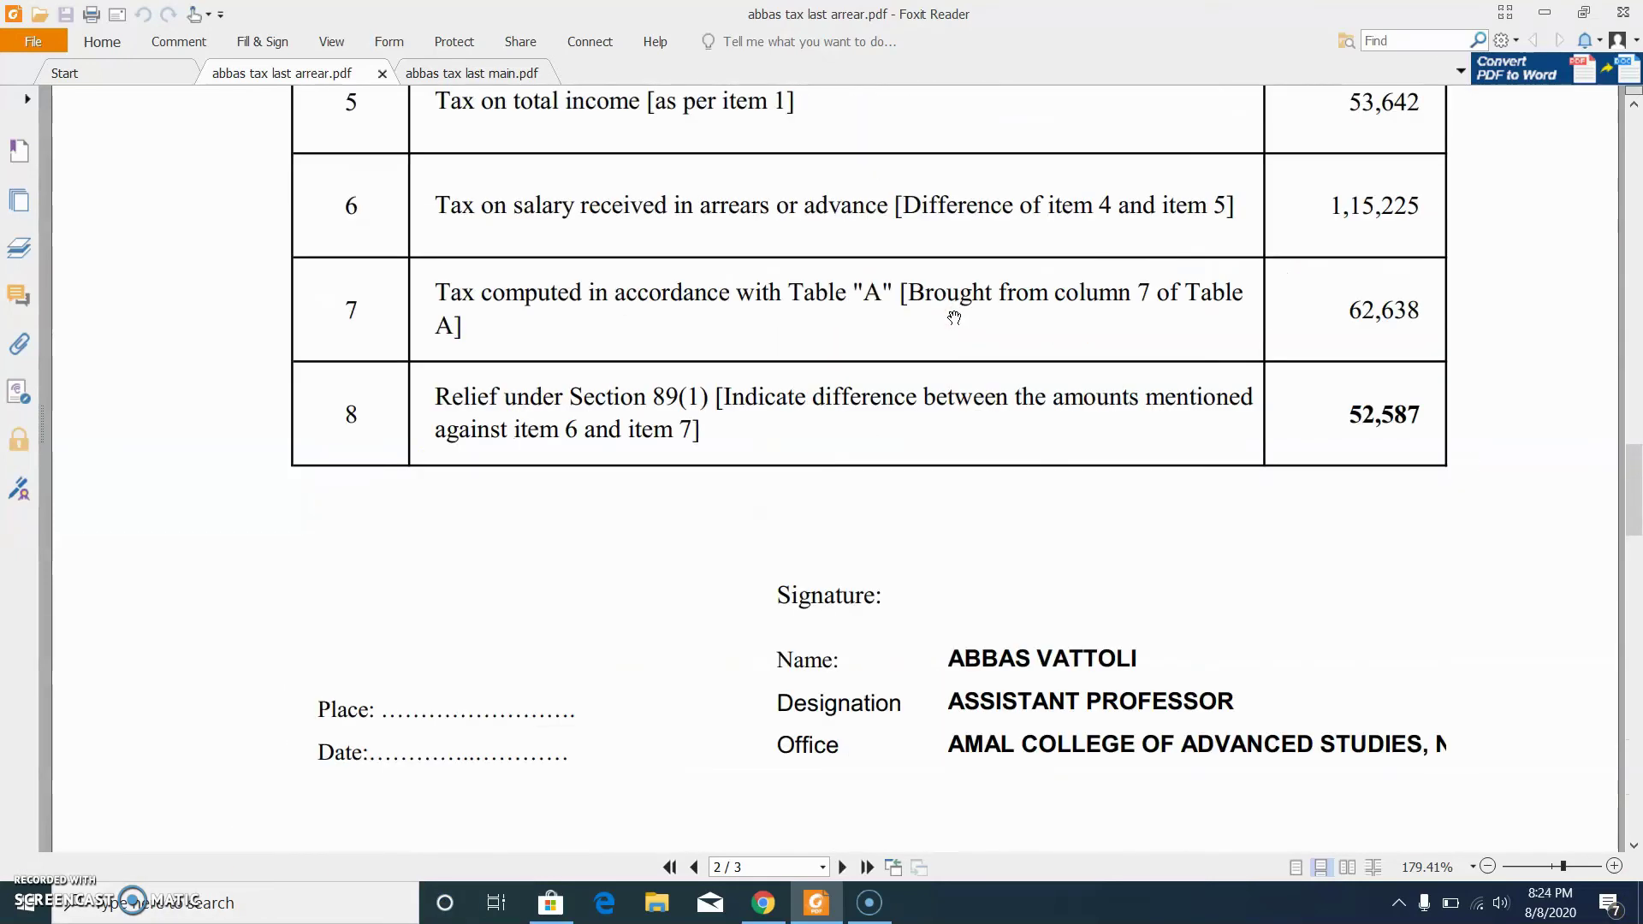
{"action": "scroll", "coordinate": [953, 317], "scroll_direction": "up", "scroll_amount": 1}
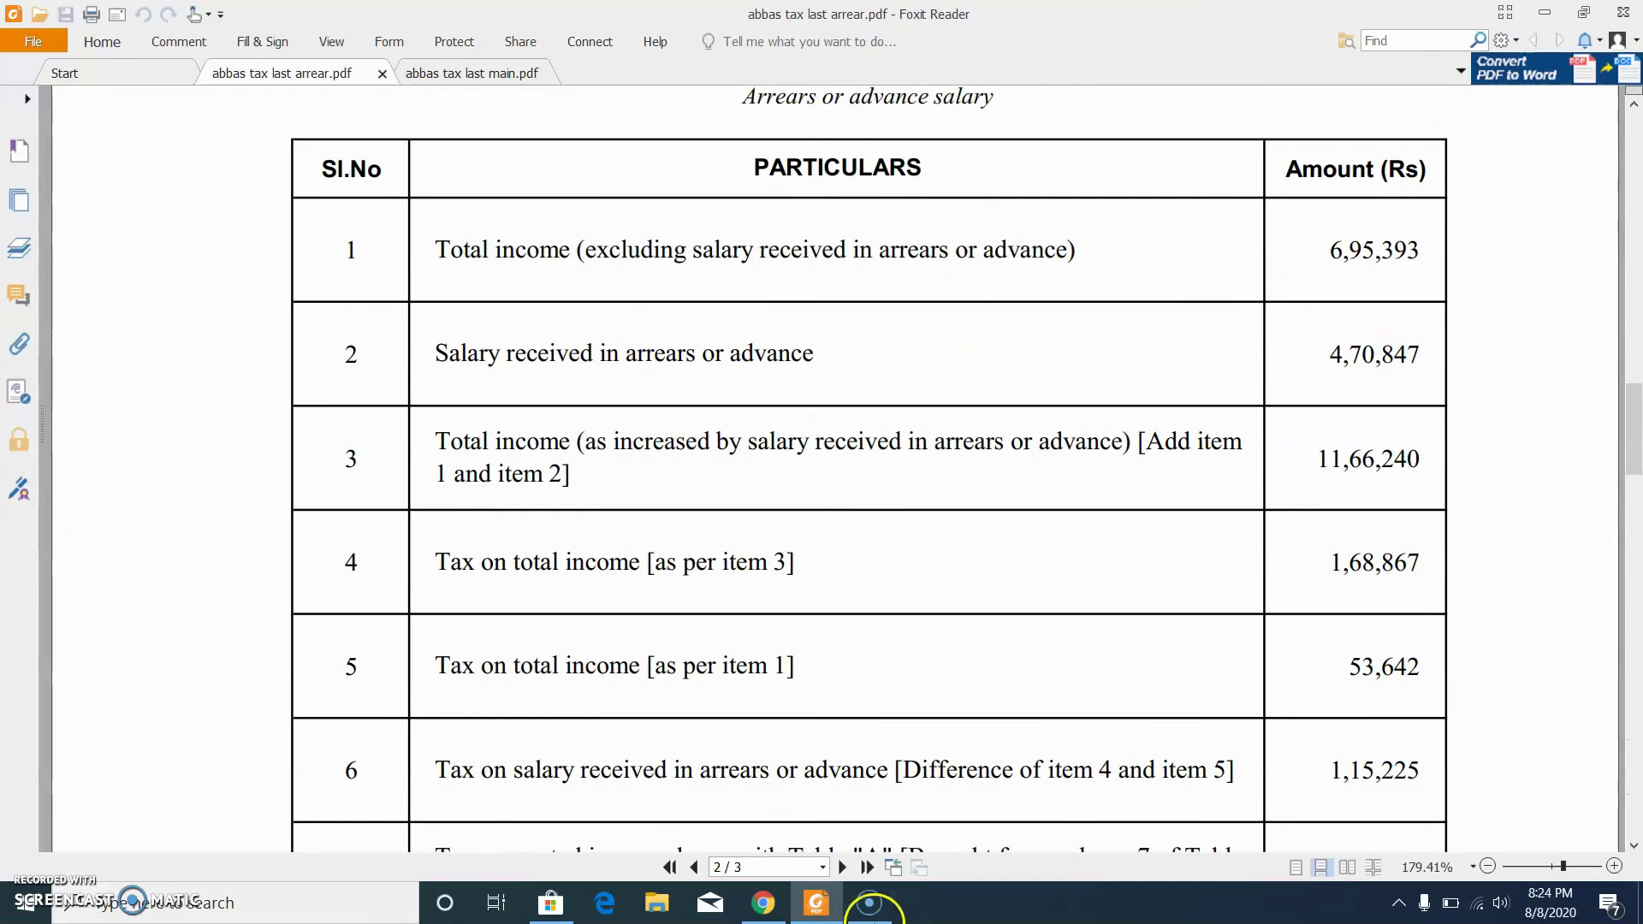
{"action": "left_click", "coordinate": [763, 902]}
Step: Enter 695393 as item 1 total income and 470847 as item 2 salary arrears
{"action": "left_click", "coordinate": [1128, 333]}
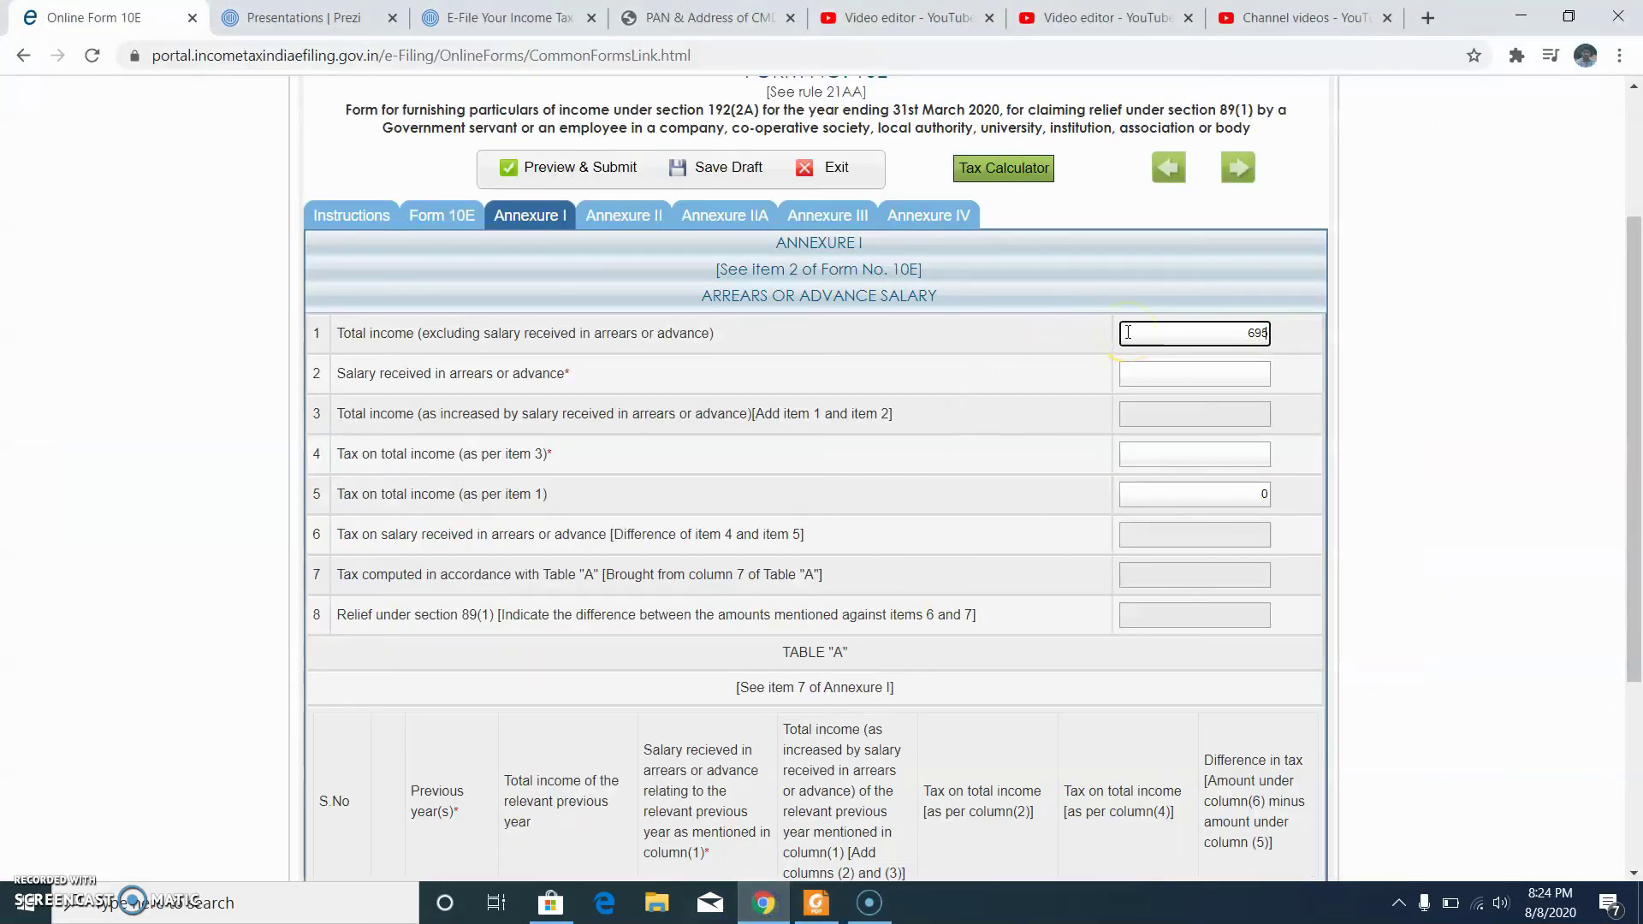
{"action": "left_click", "coordinate": [1194, 382]}
{"action": "left_click", "coordinate": [817, 902]}
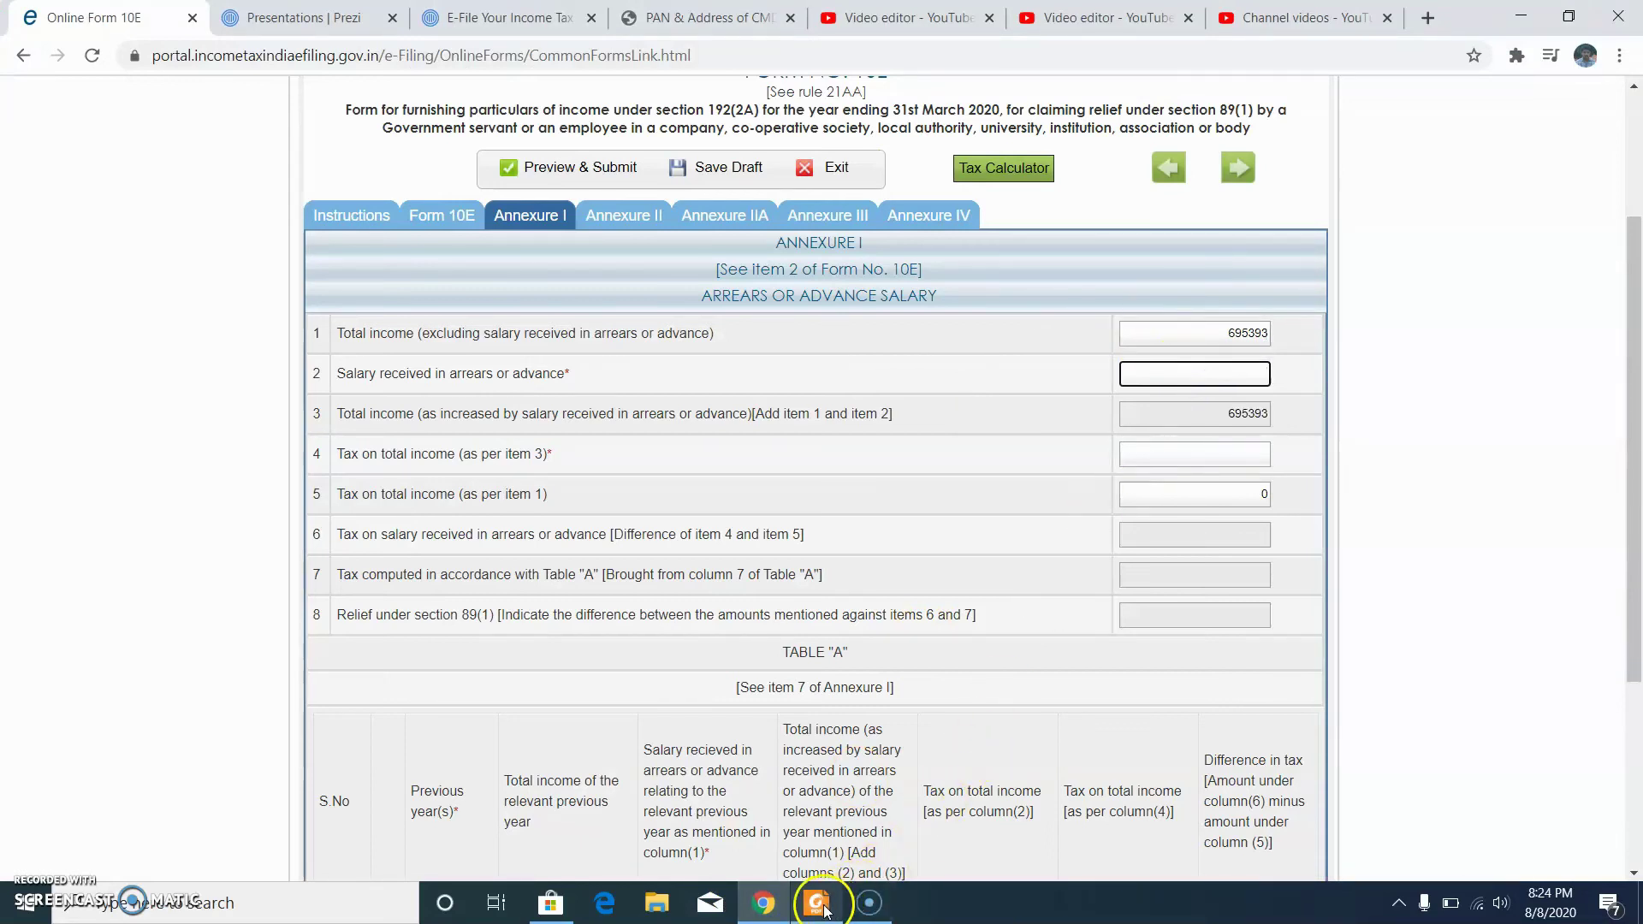
{"action": "left_click", "coordinate": [820, 905]}
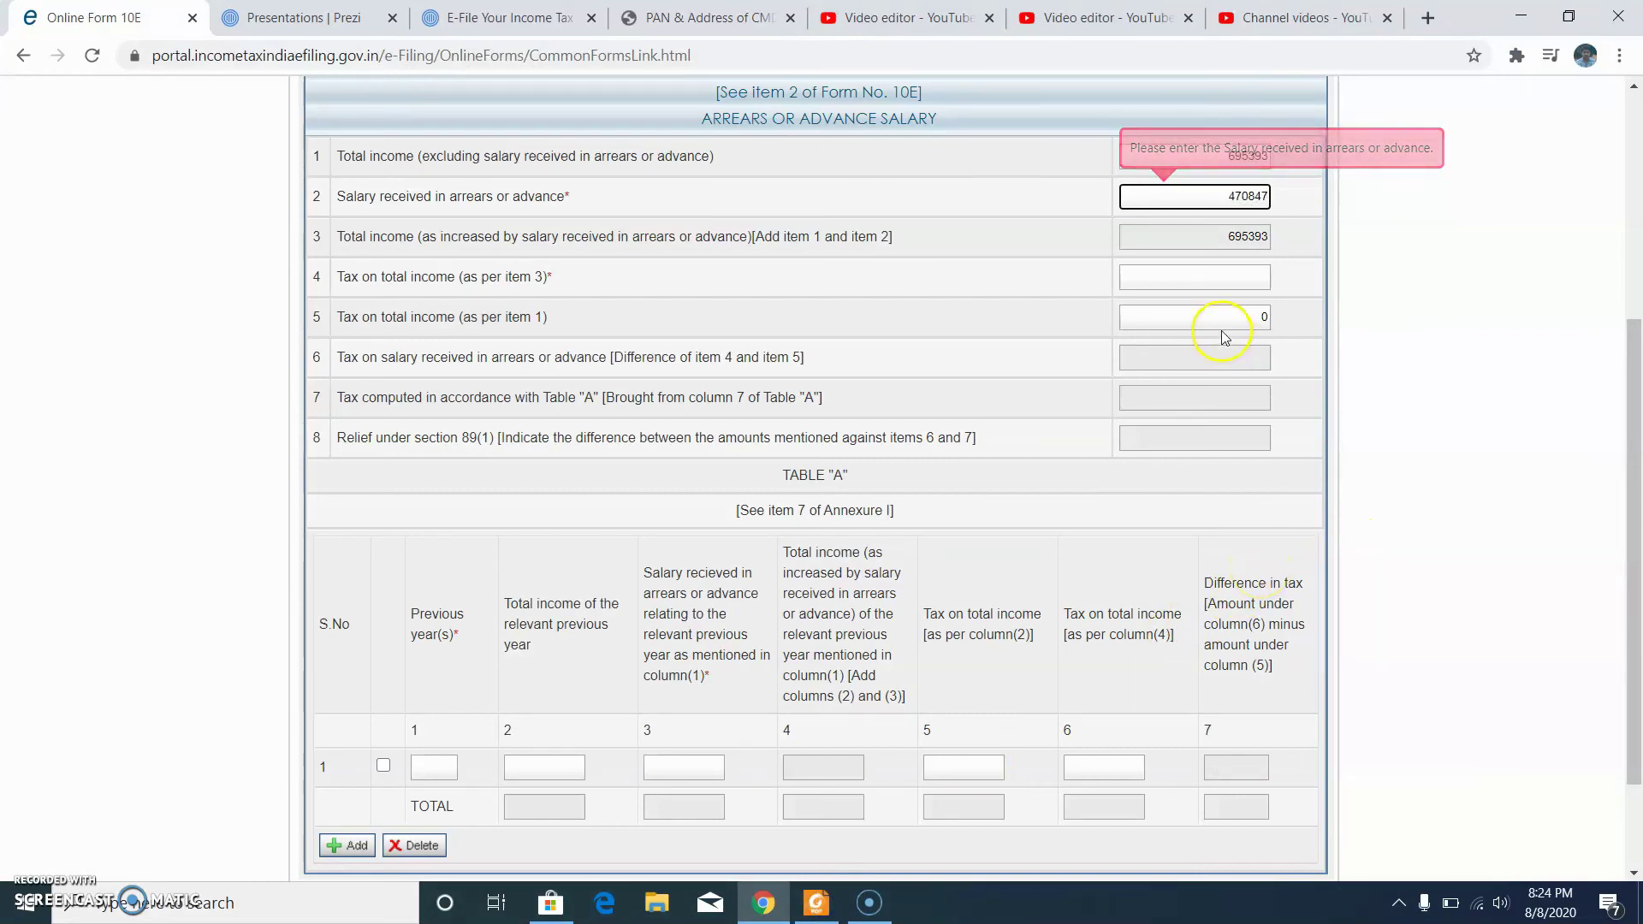
Step: Enter tax amounts 168867 for item 4 and 53642 for item 5, giving relief 115225
{"action": "left_click", "coordinate": [1217, 282]}
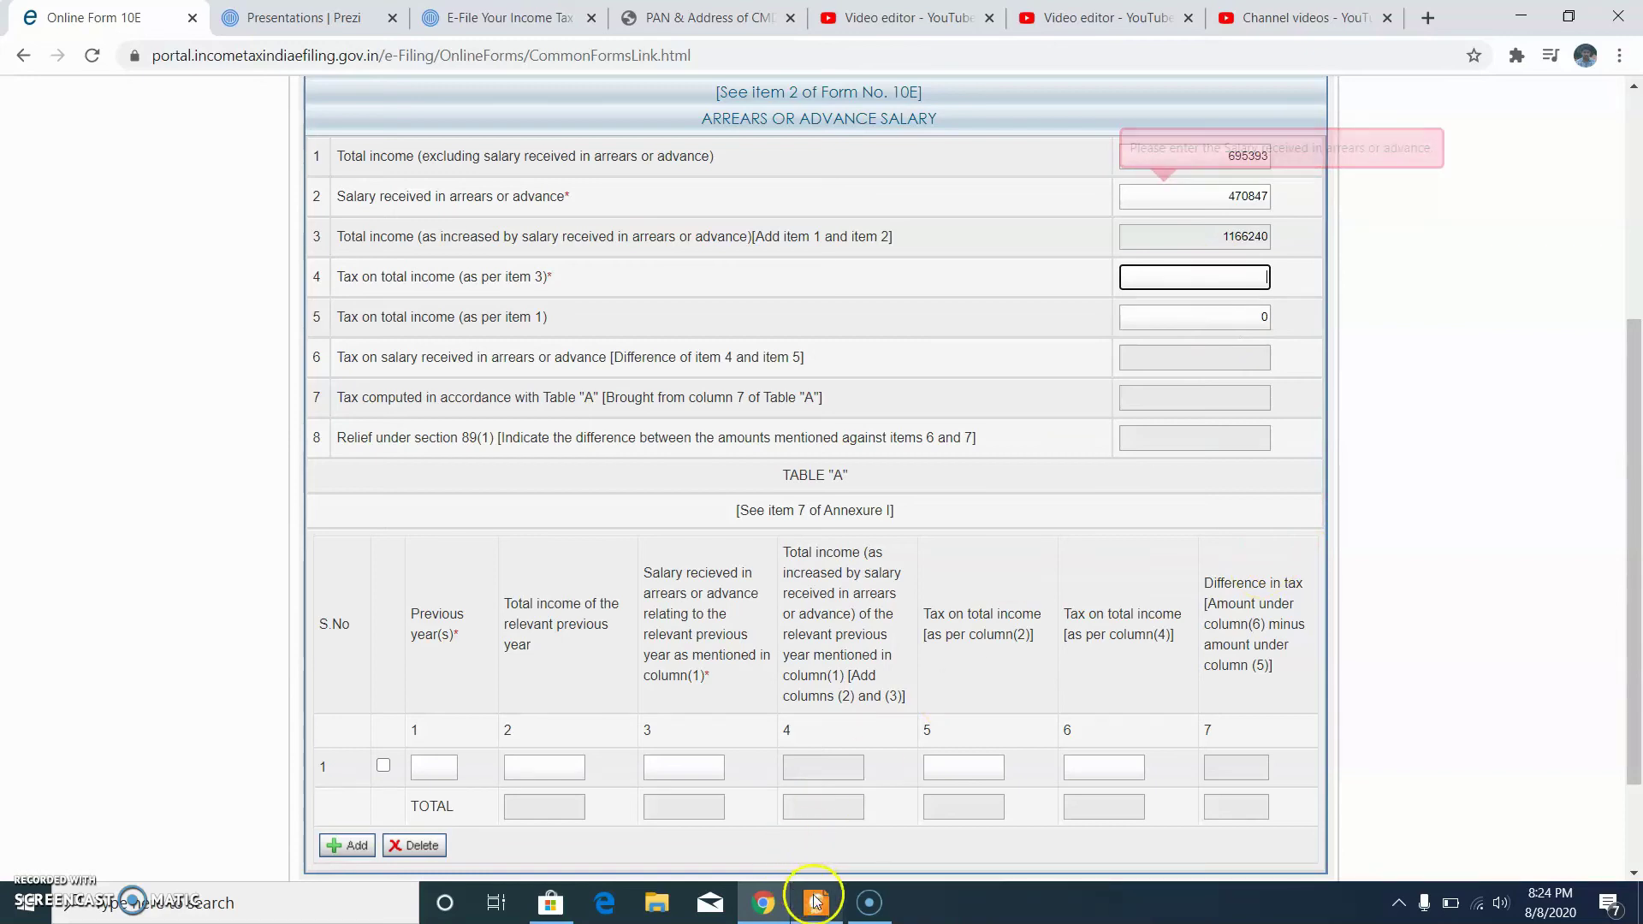
{"action": "left_click", "coordinate": [816, 903]}
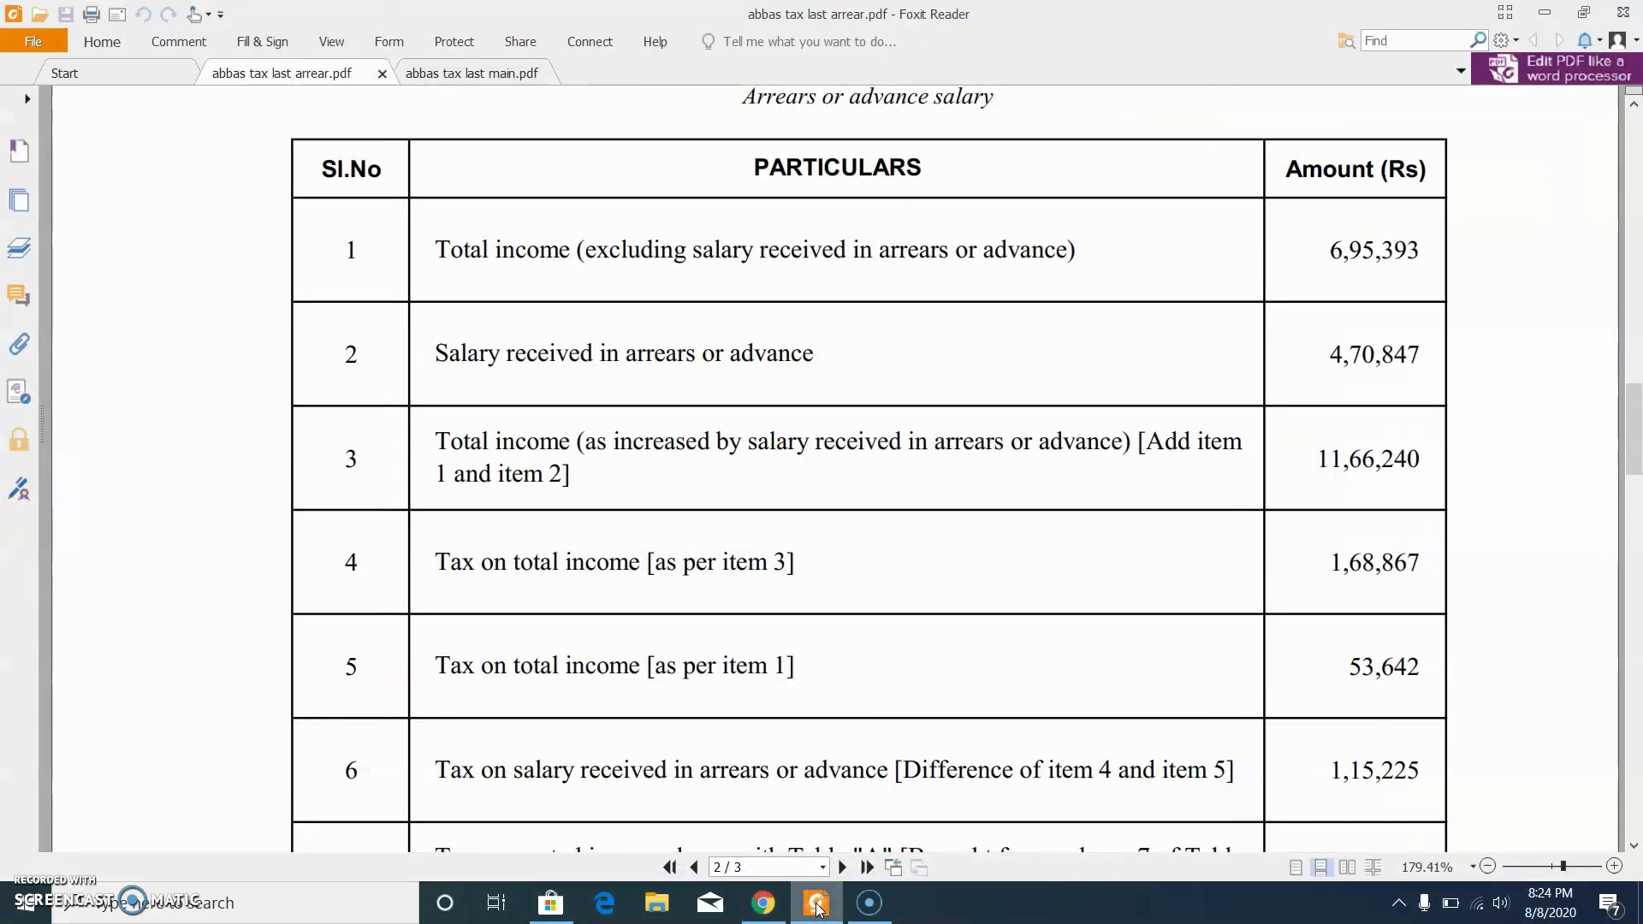
{"action": "left_click", "coordinate": [816, 903]}
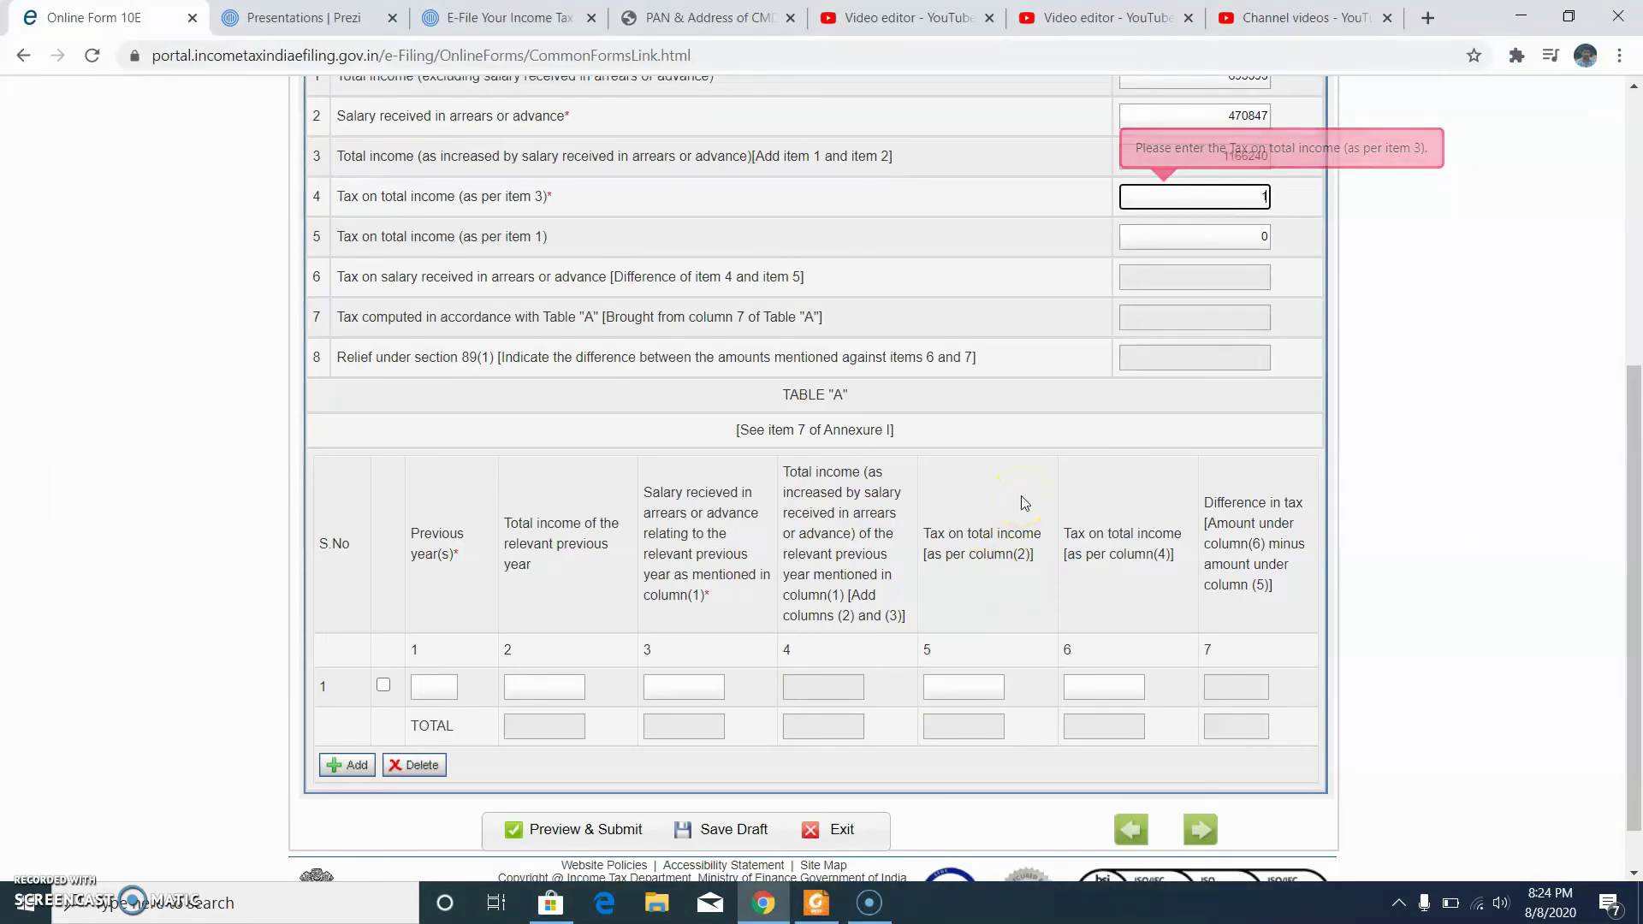
{"action": "type", "text": "7"}
{"action": "left_click", "coordinate": [1215, 239]}
{"action": "left_click", "coordinate": [815, 903]}
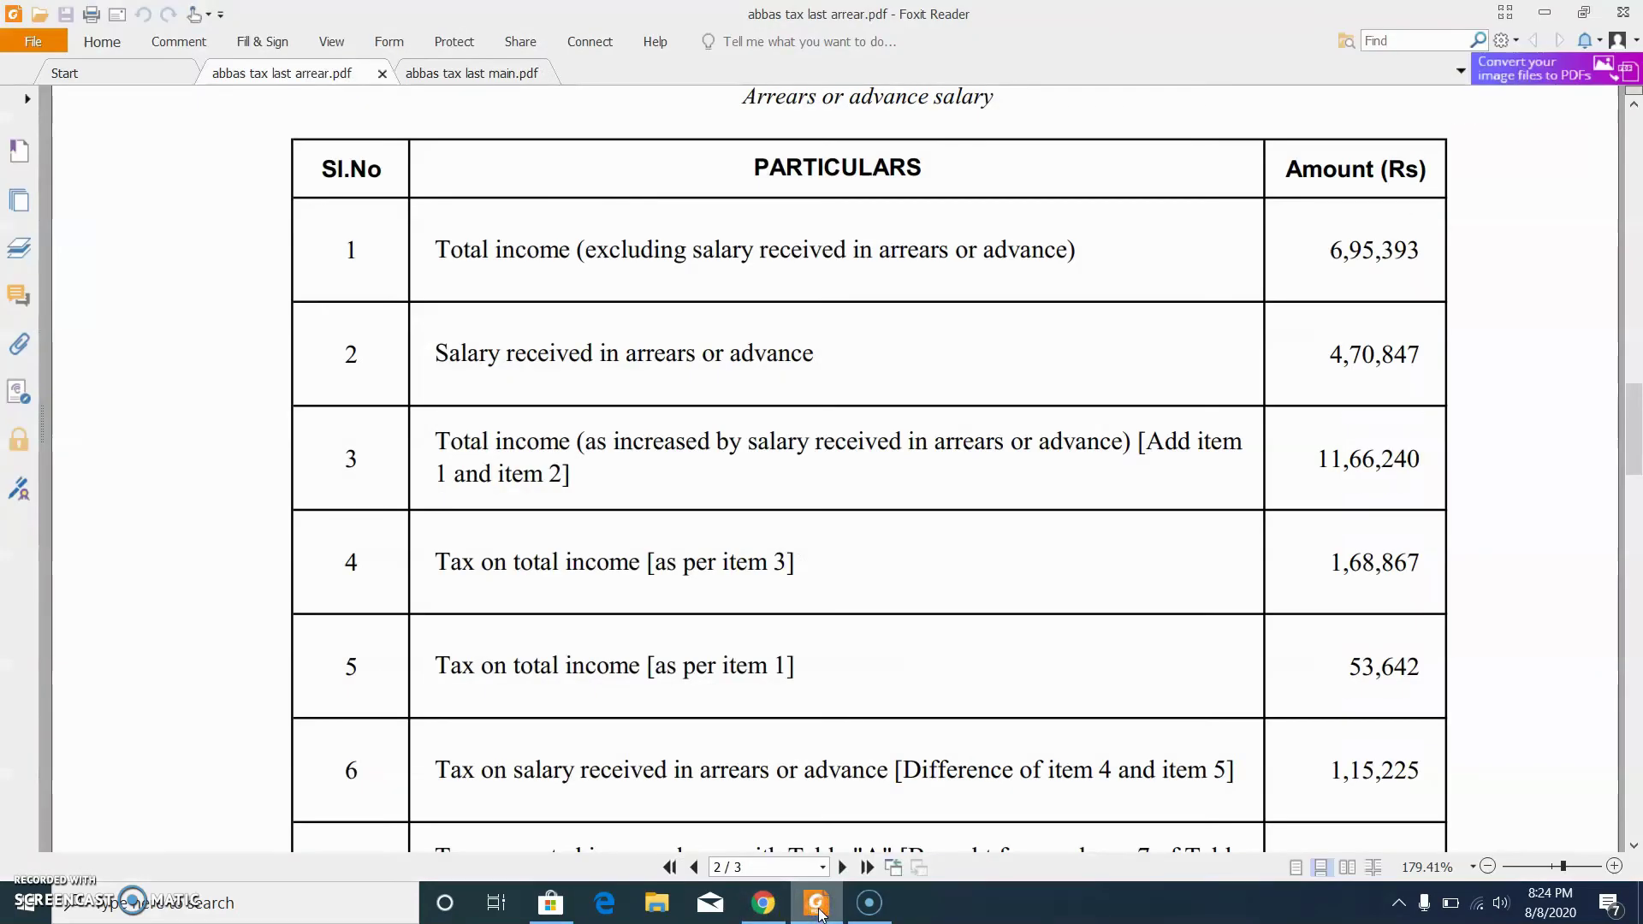
{"action": "left_click", "coordinate": [817, 903]}
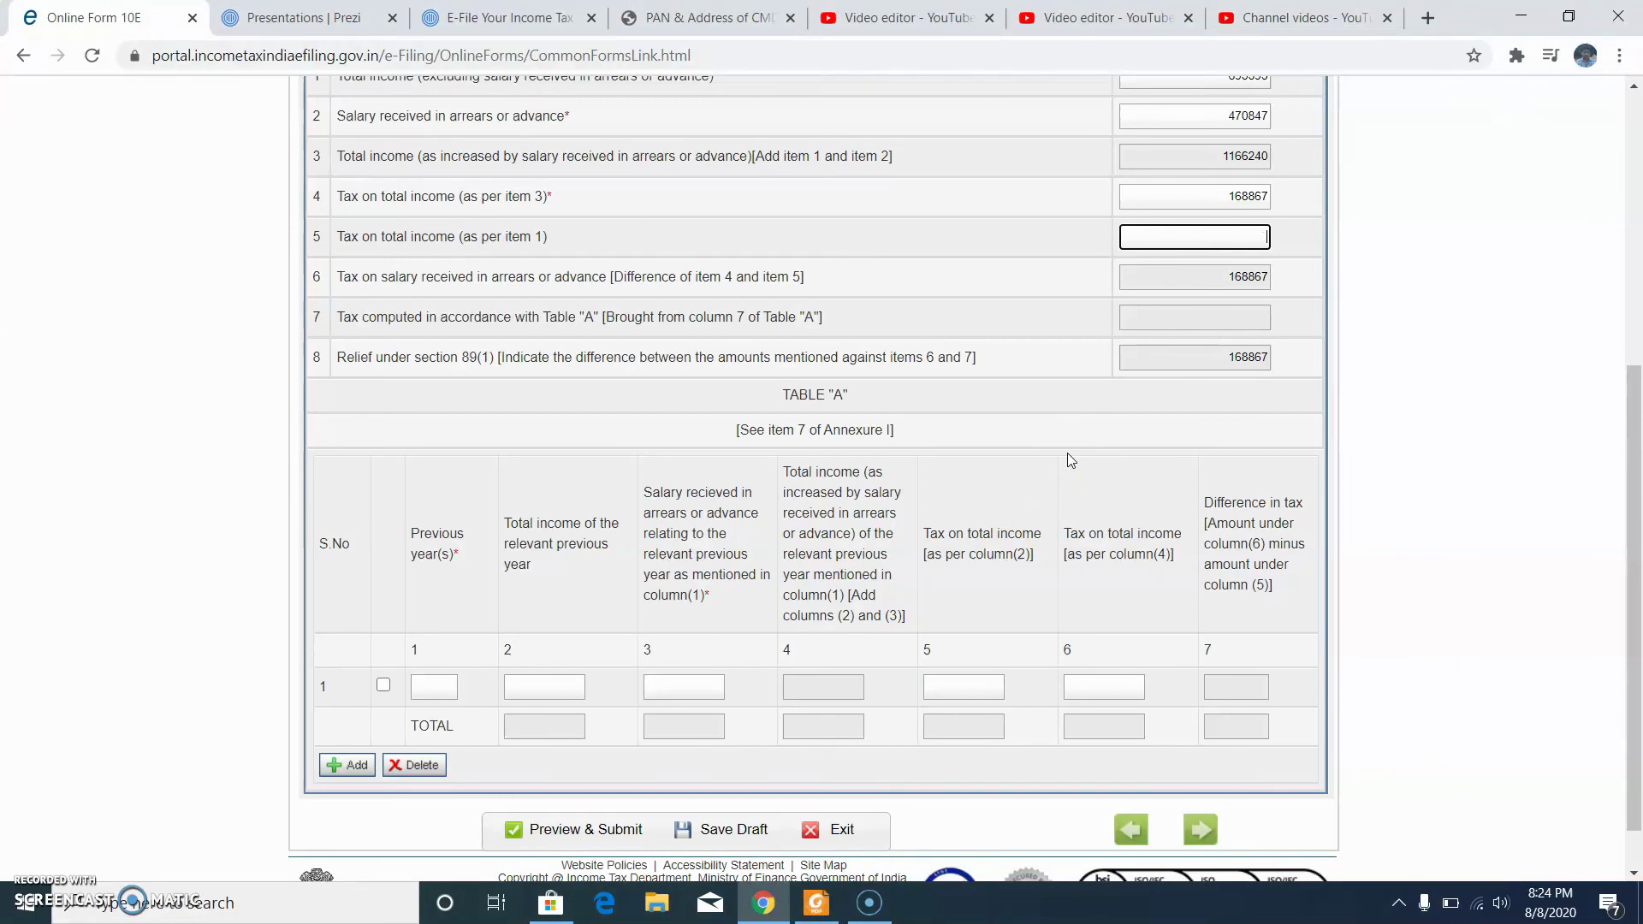
{"action": "type", "text": "2"}
{"action": "left_click", "coordinate": [1168, 347]}
{"action": "left_click", "coordinate": [410, 695]}
{"action": "left_click", "coordinate": [421, 688]}
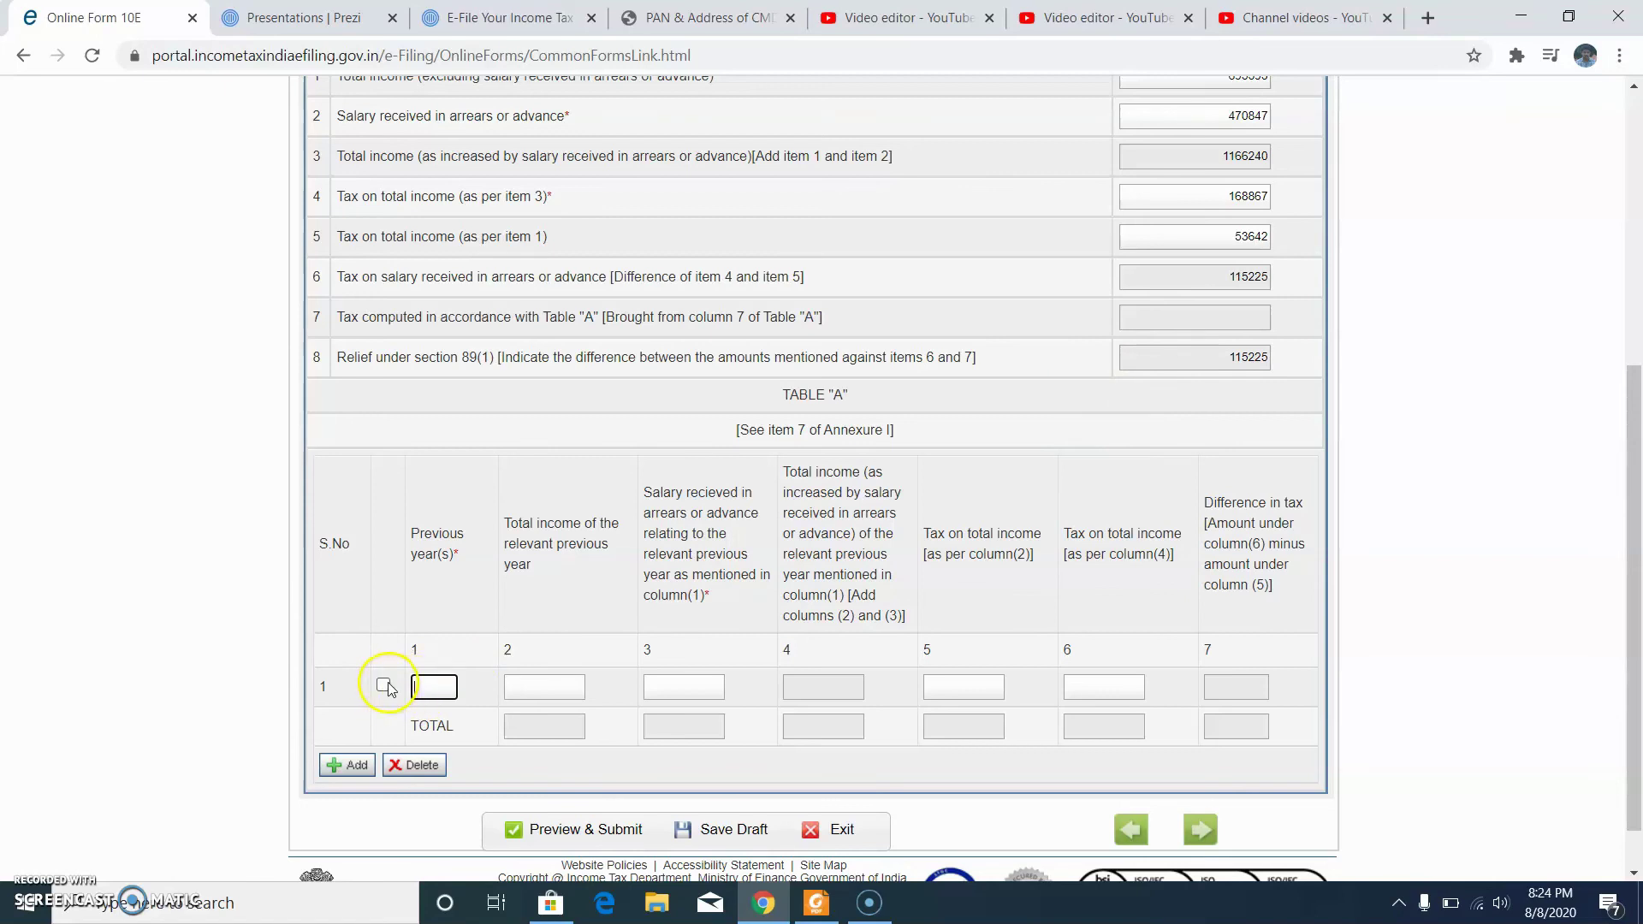
Step: Fill Table A row 1 with year 2016-17, total income 612300 and arrears 9858
{"action": "left_click", "coordinate": [817, 903]}
{"action": "scroll", "coordinate": [802, 693], "scroll_direction": "down", "scroll_amount": 5}
{"action": "scroll", "coordinate": [802, 692], "scroll_direction": "down", "scroll_amount": 15}
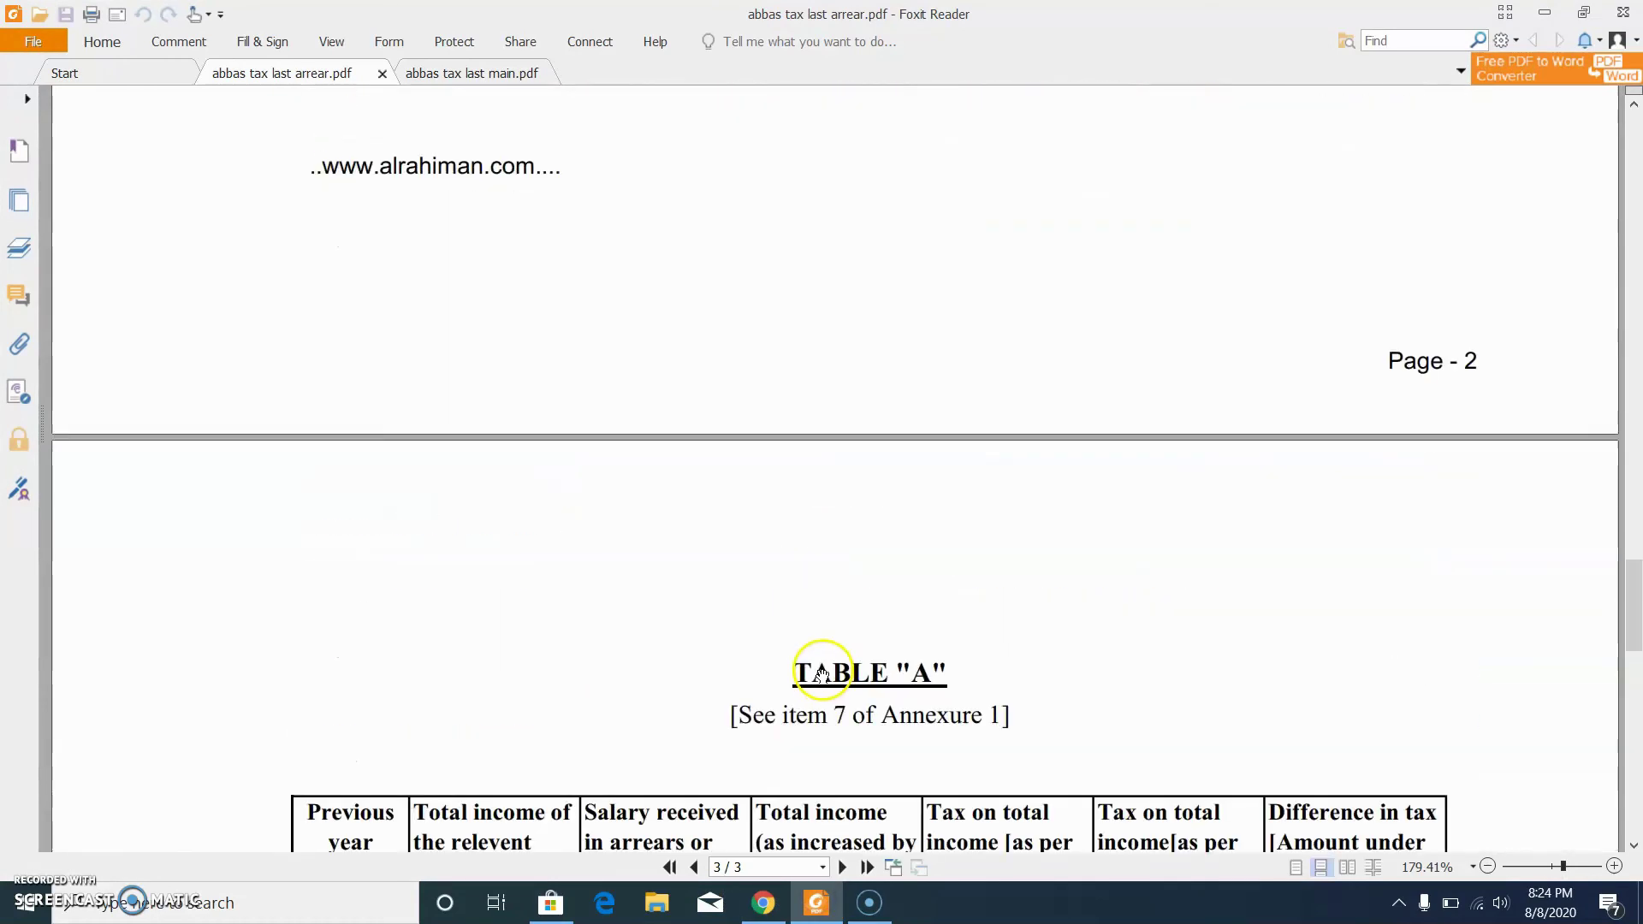
{"action": "scroll", "coordinate": [823, 670], "scroll_direction": "down", "scroll_amount": 5}
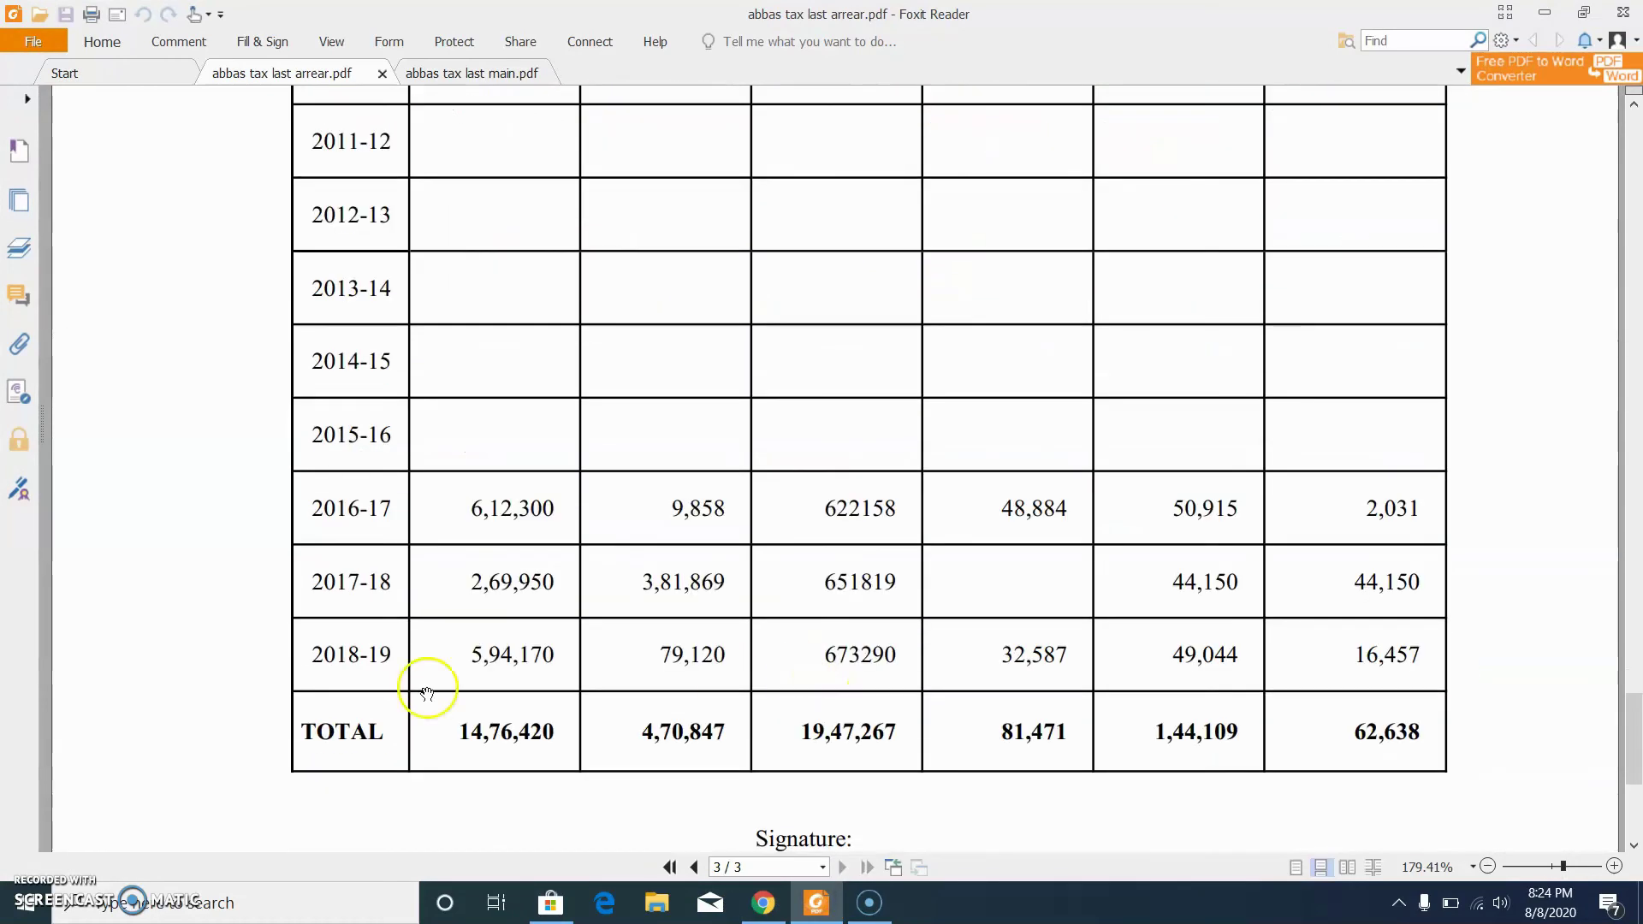
{"action": "left_click", "coordinate": [763, 902]}
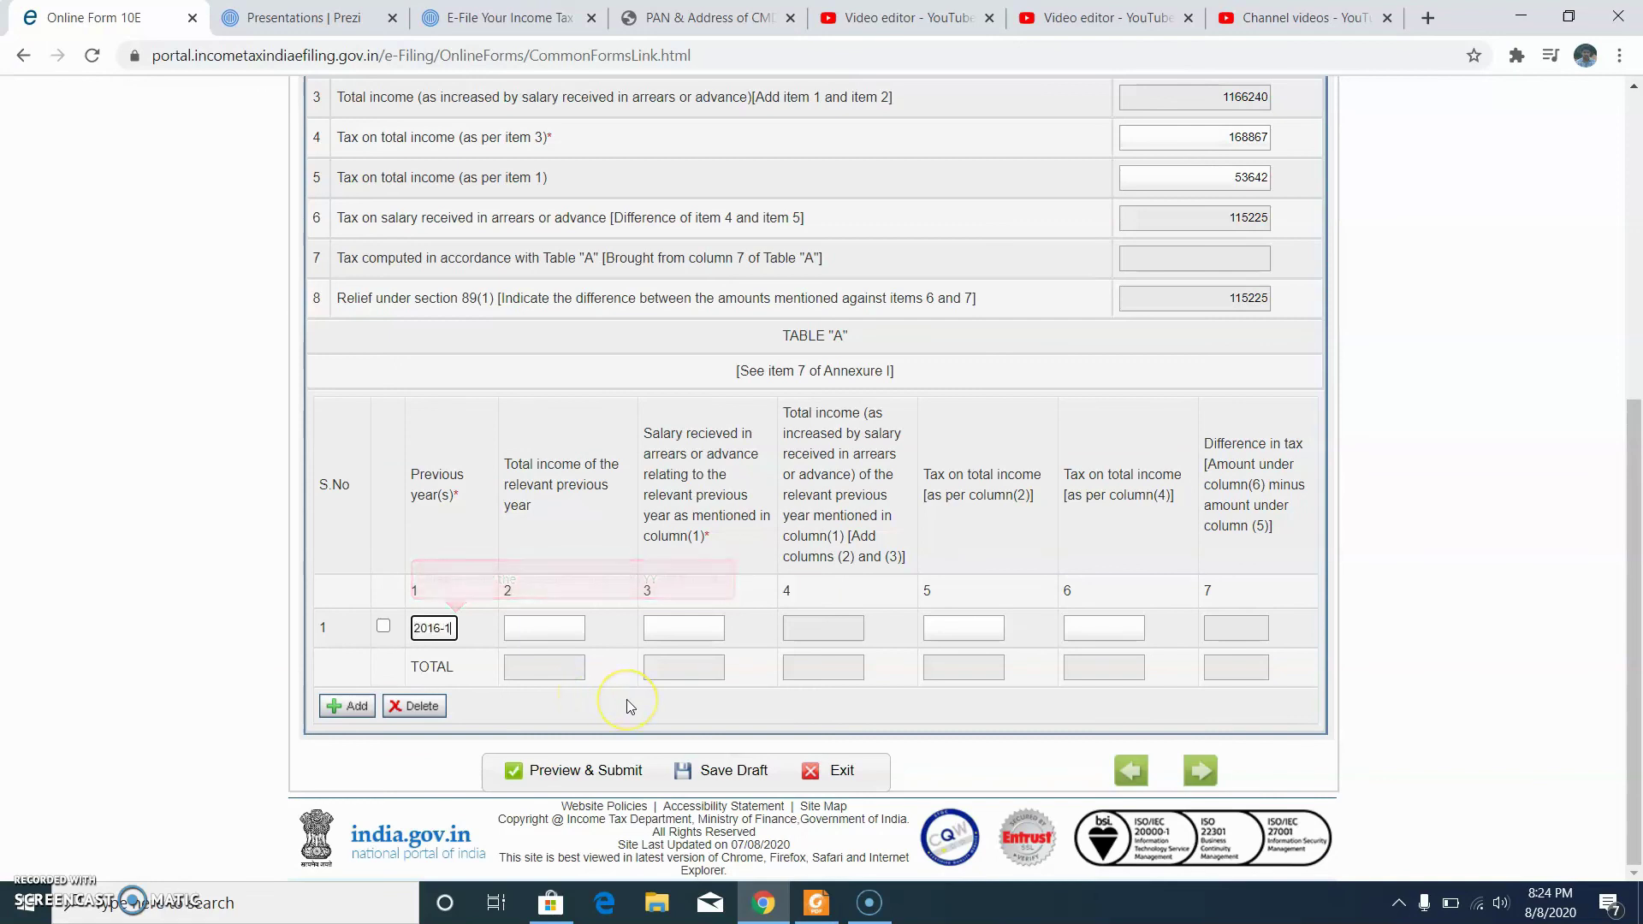
{"action": "left_click", "coordinate": [544, 629]}
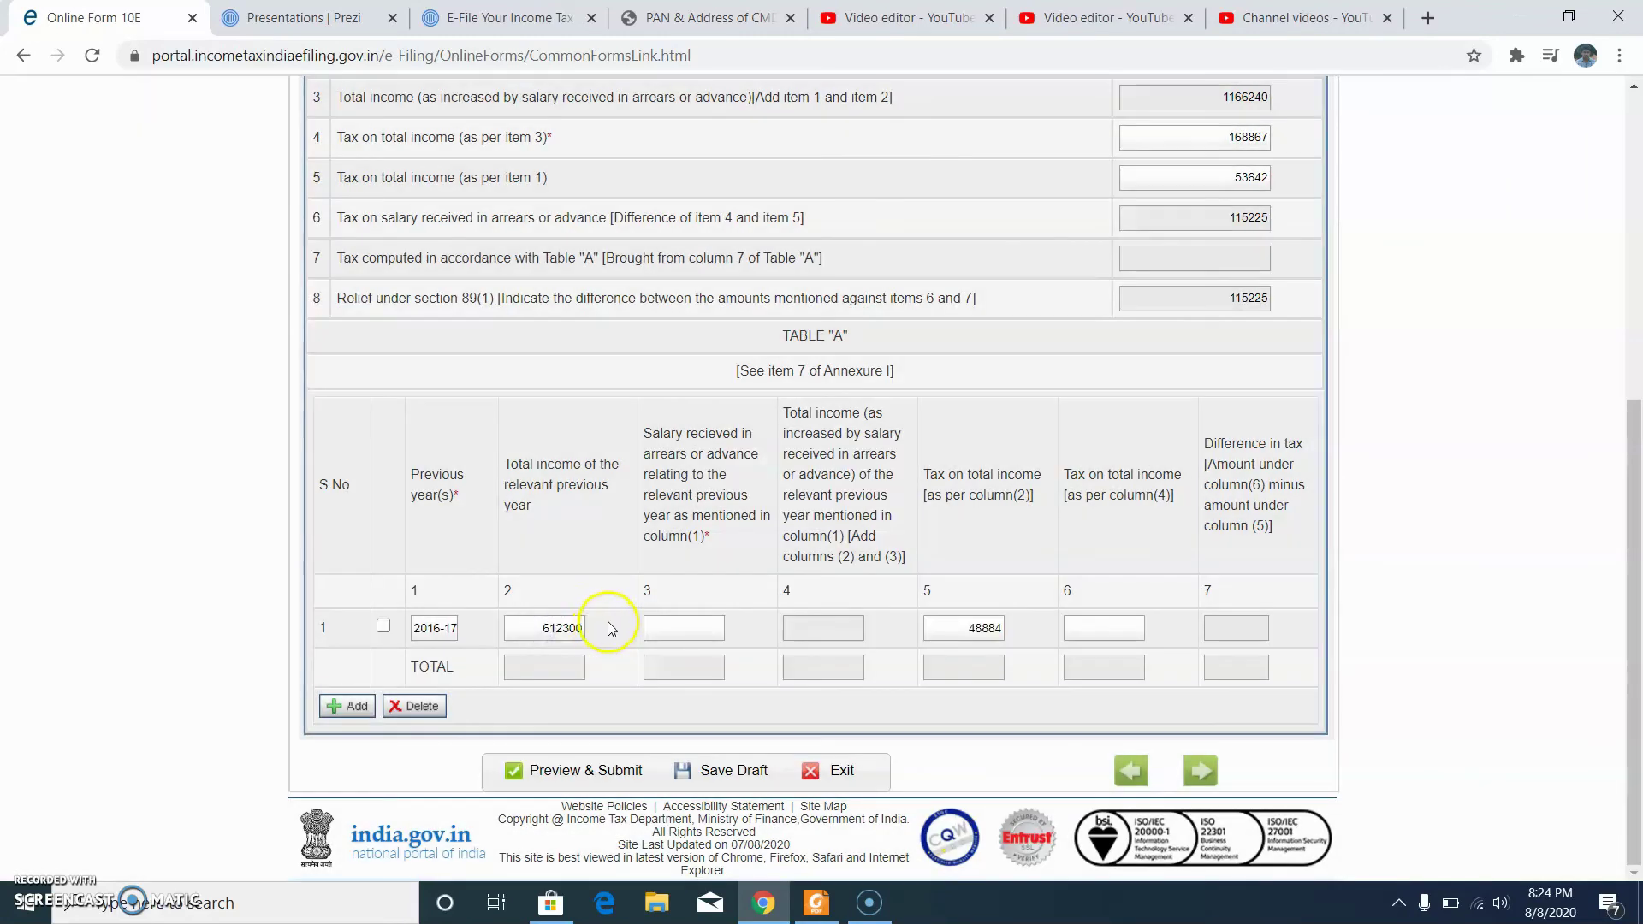
{"action": "left_click", "coordinate": [668, 630]}
{"action": "left_click", "coordinate": [817, 904]}
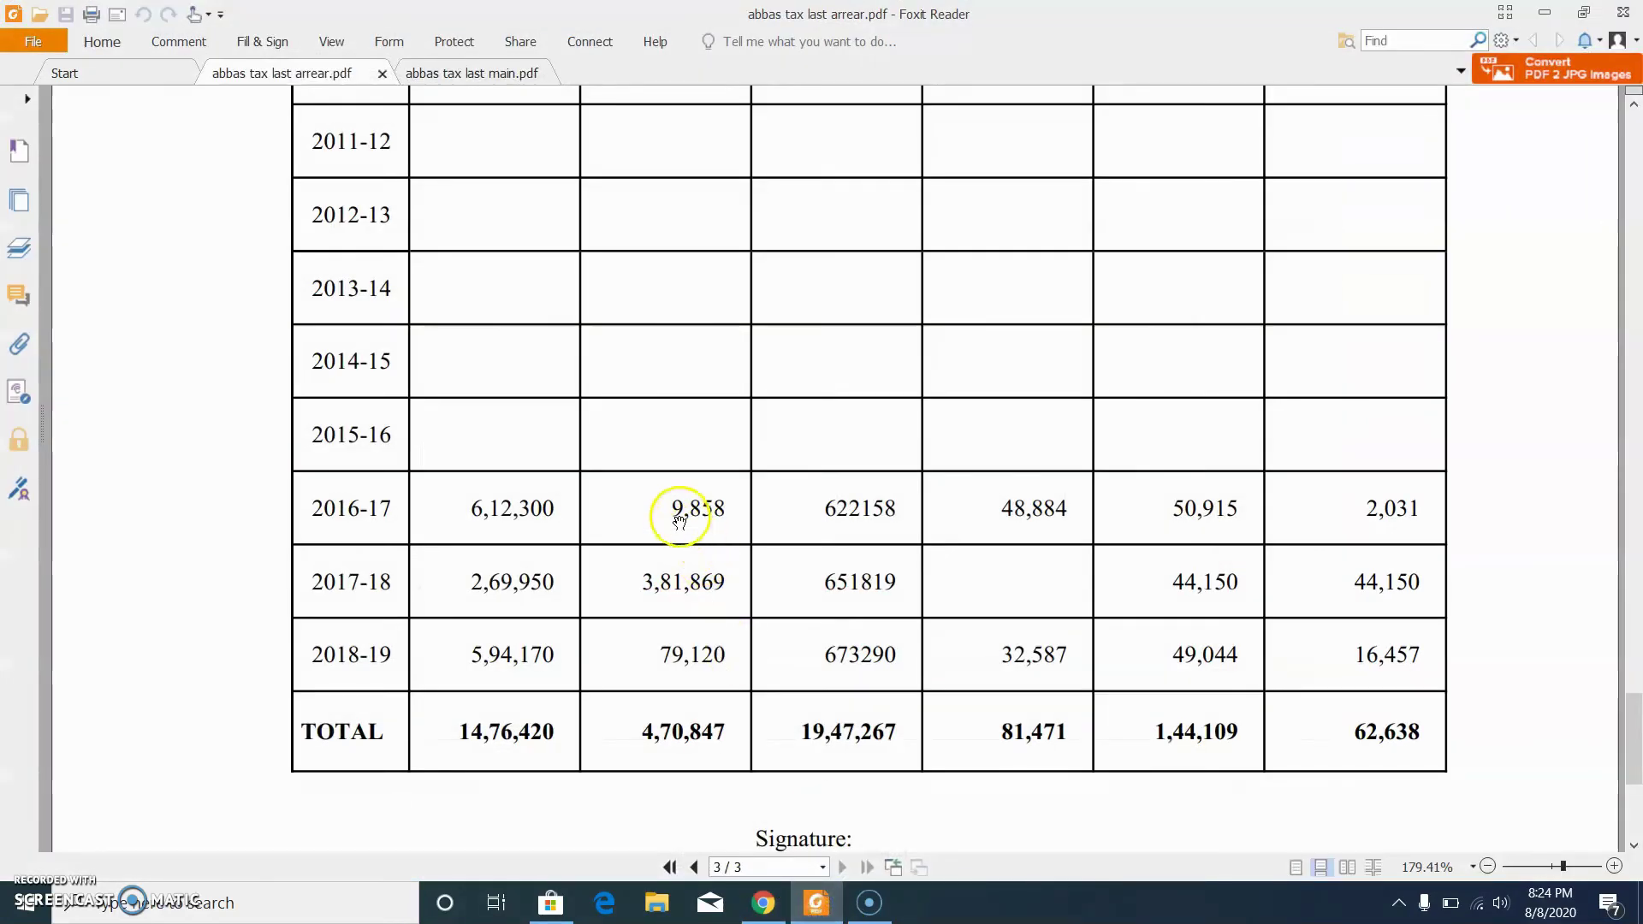
{"action": "left_click", "coordinate": [856, 914]}
{"action": "left_click", "coordinate": [820, 900]}
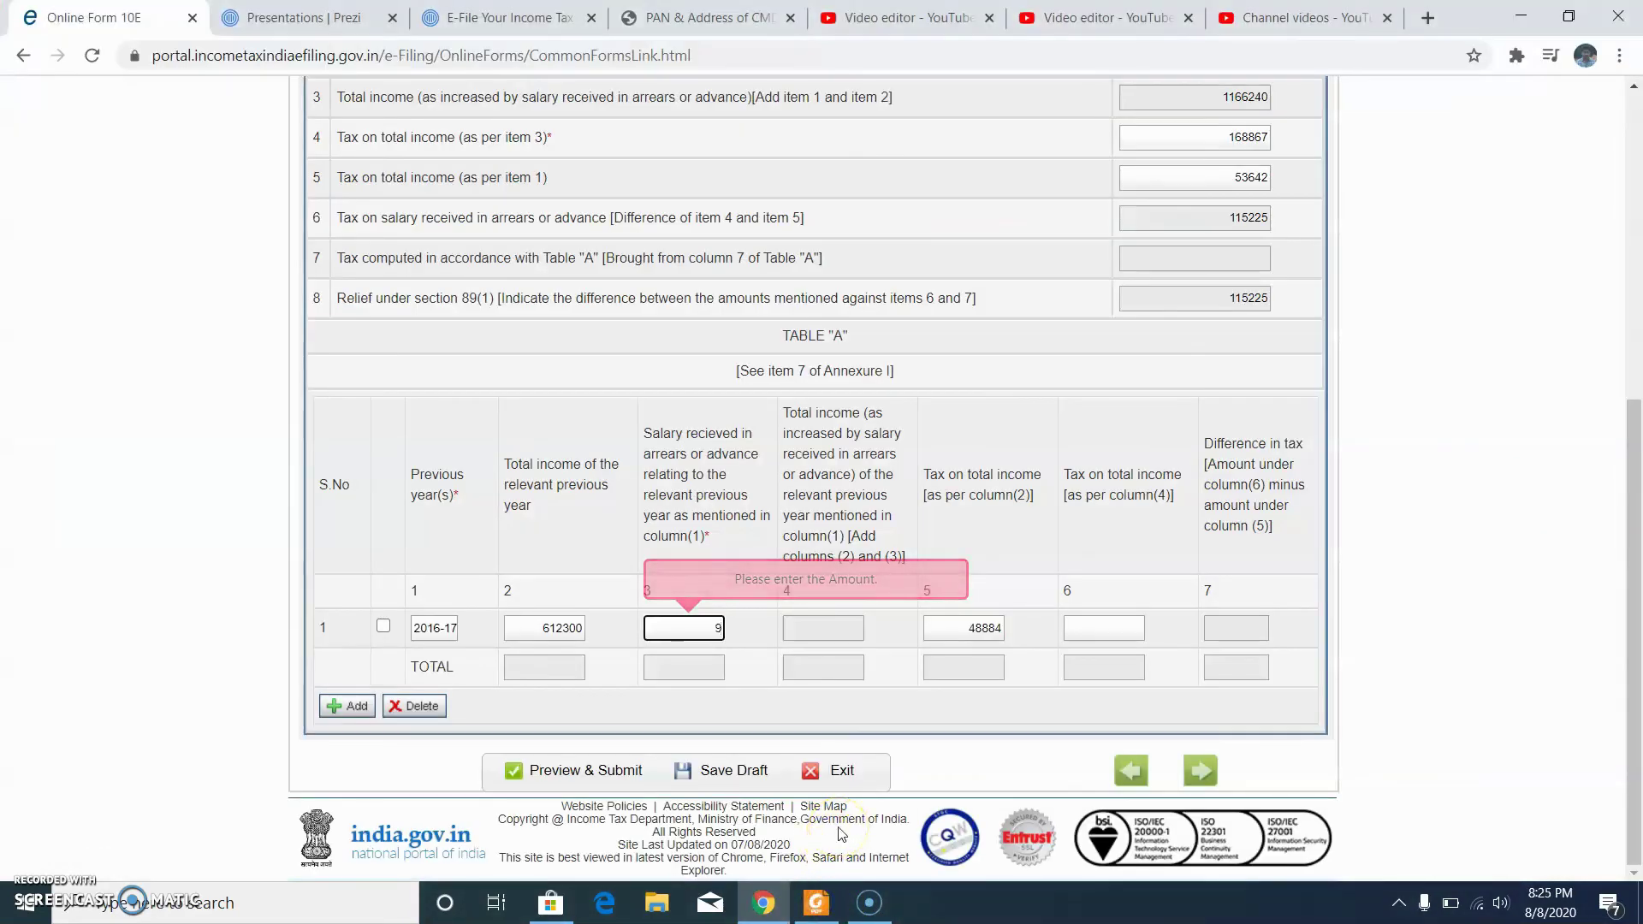
Step: Enter 50915 as the 2016-17 column 6 tax and add a second year row
{"action": "left_click", "coordinate": [1070, 629]}
{"action": "left_click", "coordinate": [815, 905]}
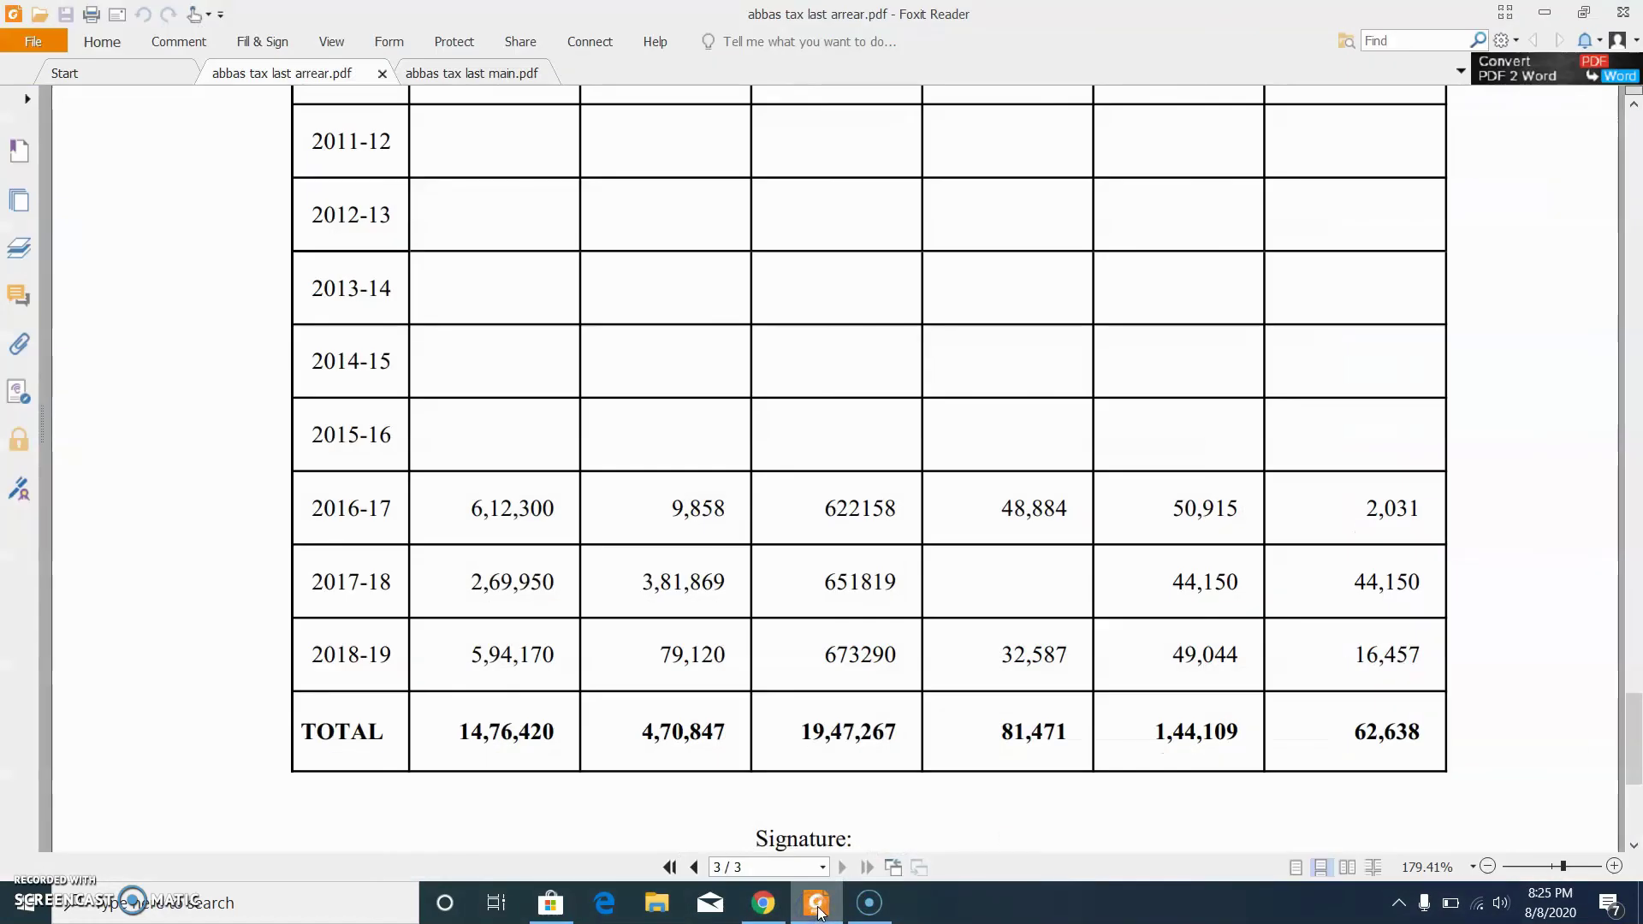
{"action": "left_click", "coordinate": [817, 907]}
{"action": "type", "text": "50915"}
{"action": "left_click", "coordinate": [1060, 647]}
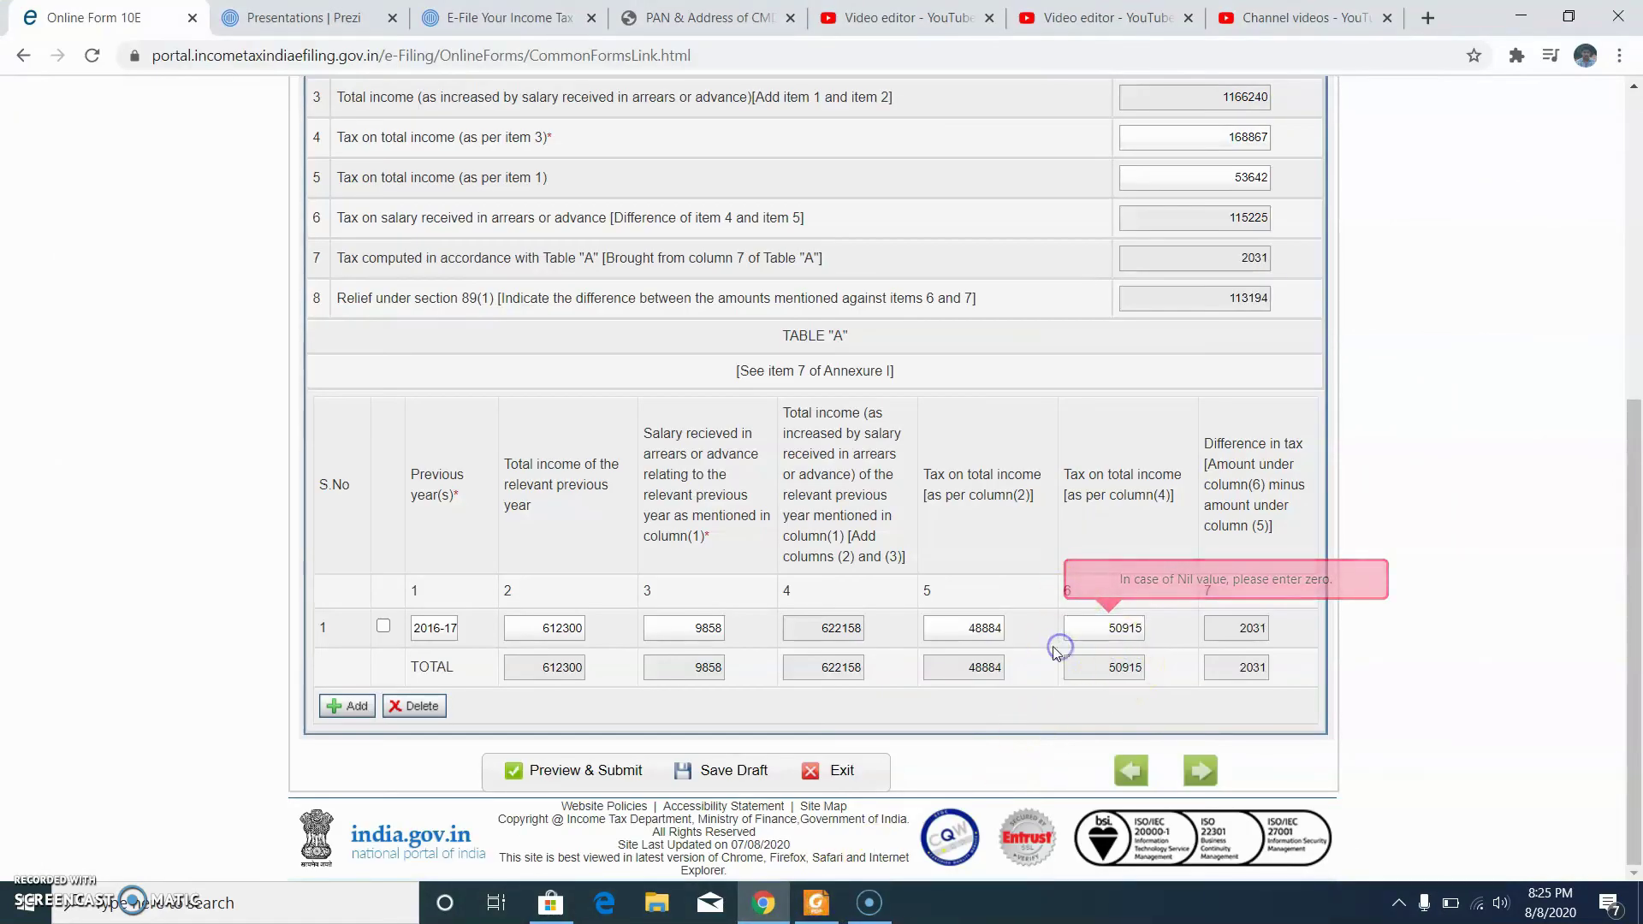
{"action": "left_click", "coordinate": [347, 705]}
{"action": "left_click", "coordinate": [438, 623]}
{"action": "left_click", "coordinate": [819, 905]}
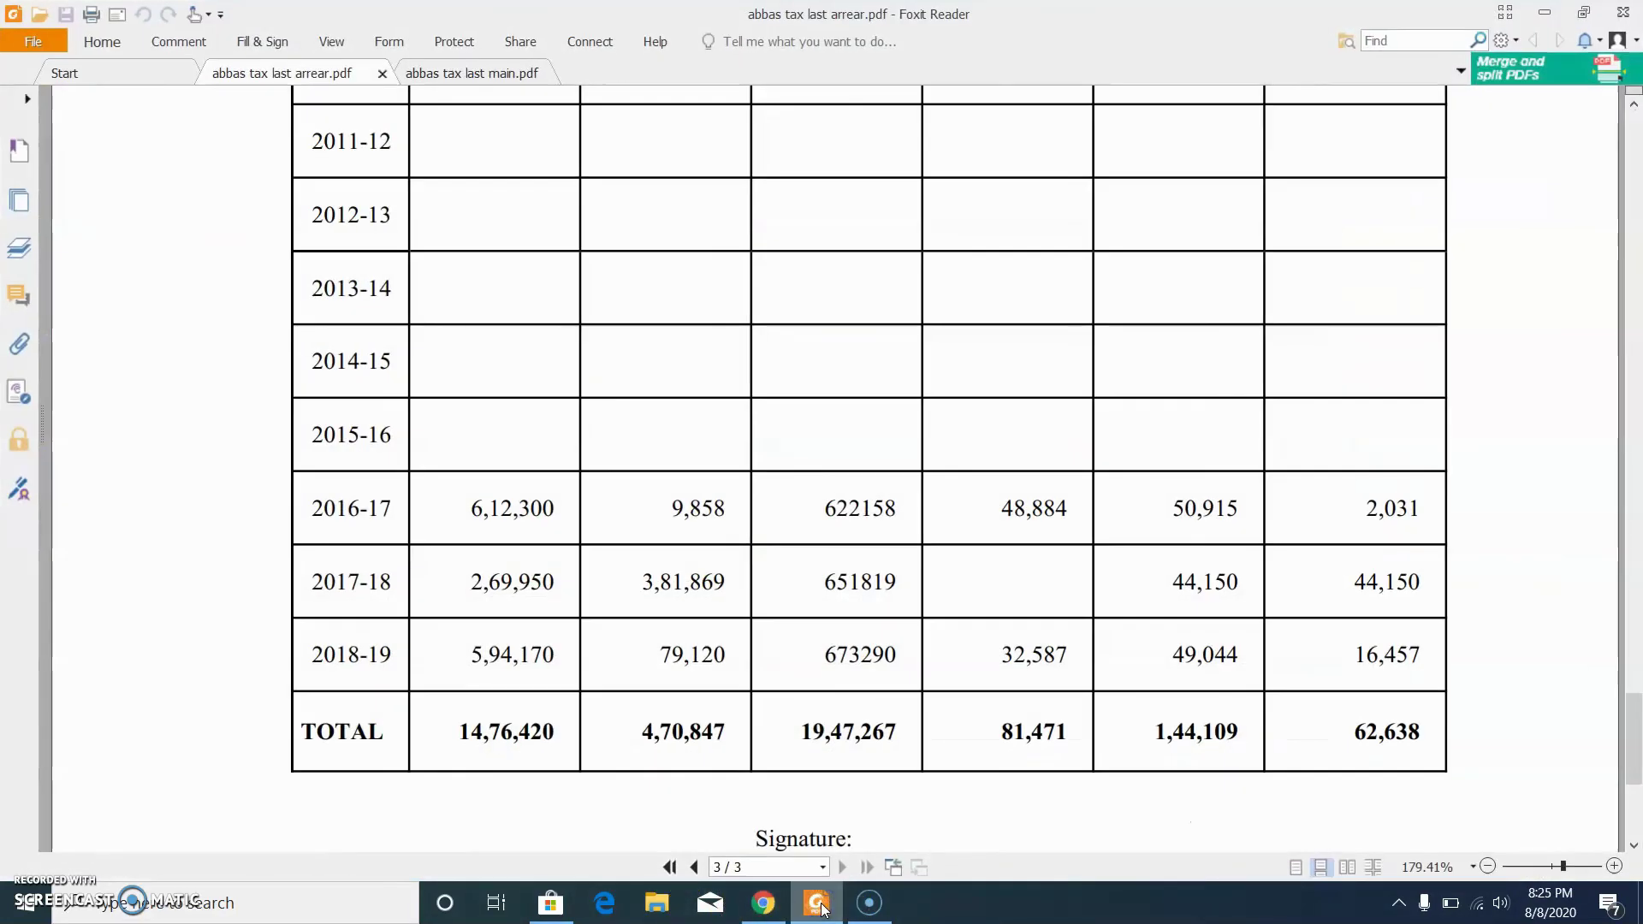
Step: Fill Table A row 2 for 2017-18: income 269950, arrears 381869, tax 44150
{"action": "left_click", "coordinate": [818, 905]}
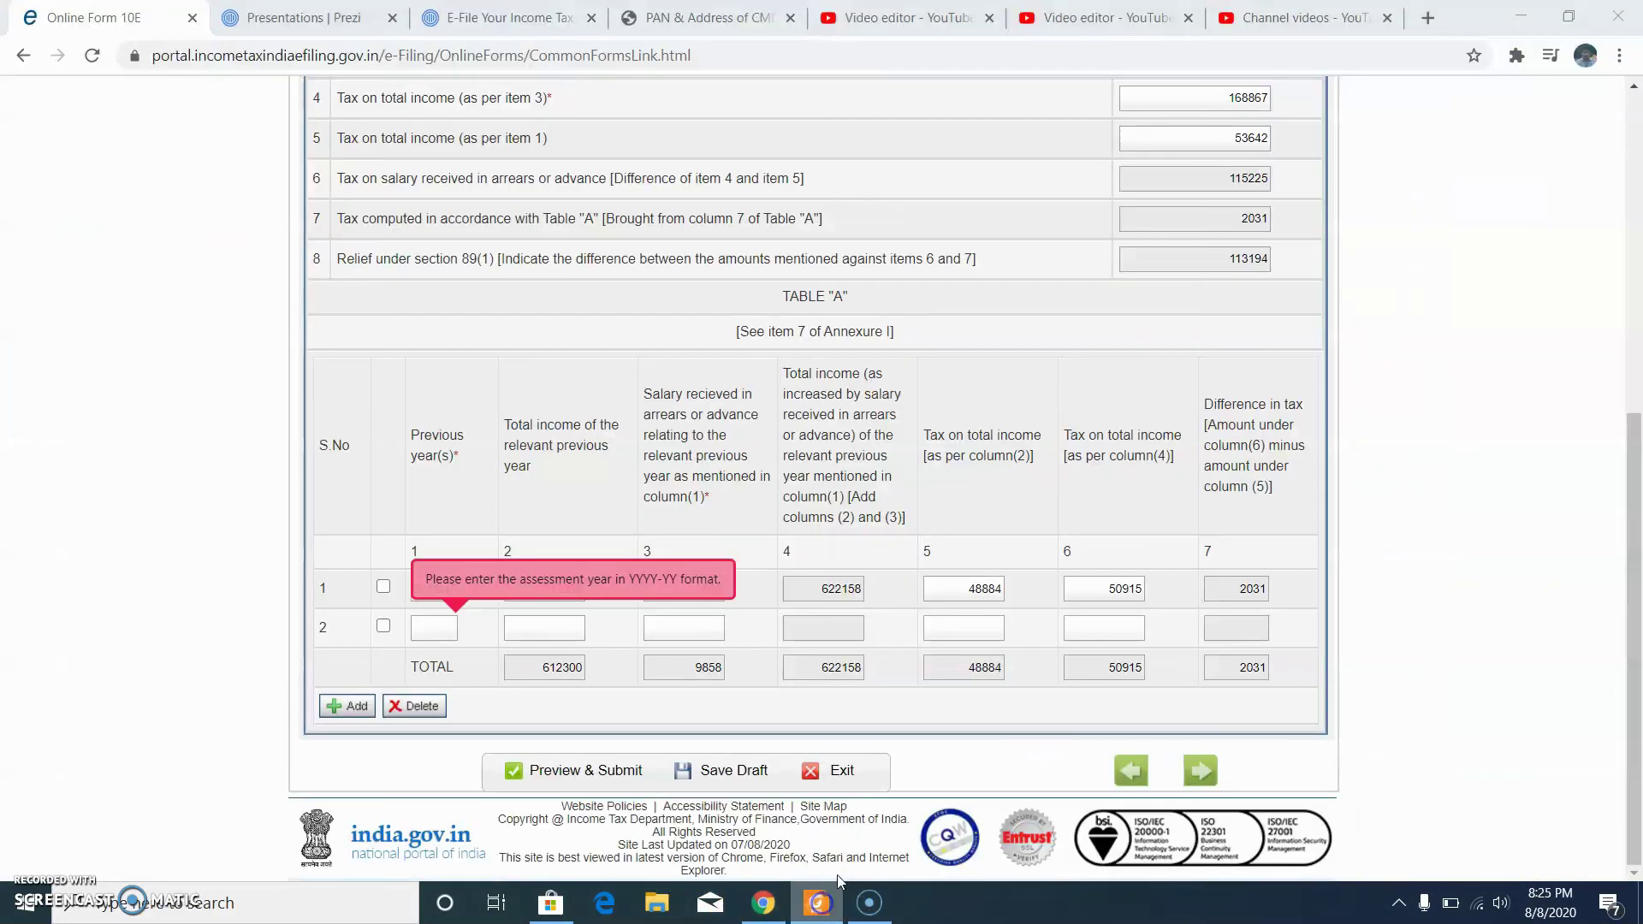
{"action": "left_click", "coordinate": [837, 864]}
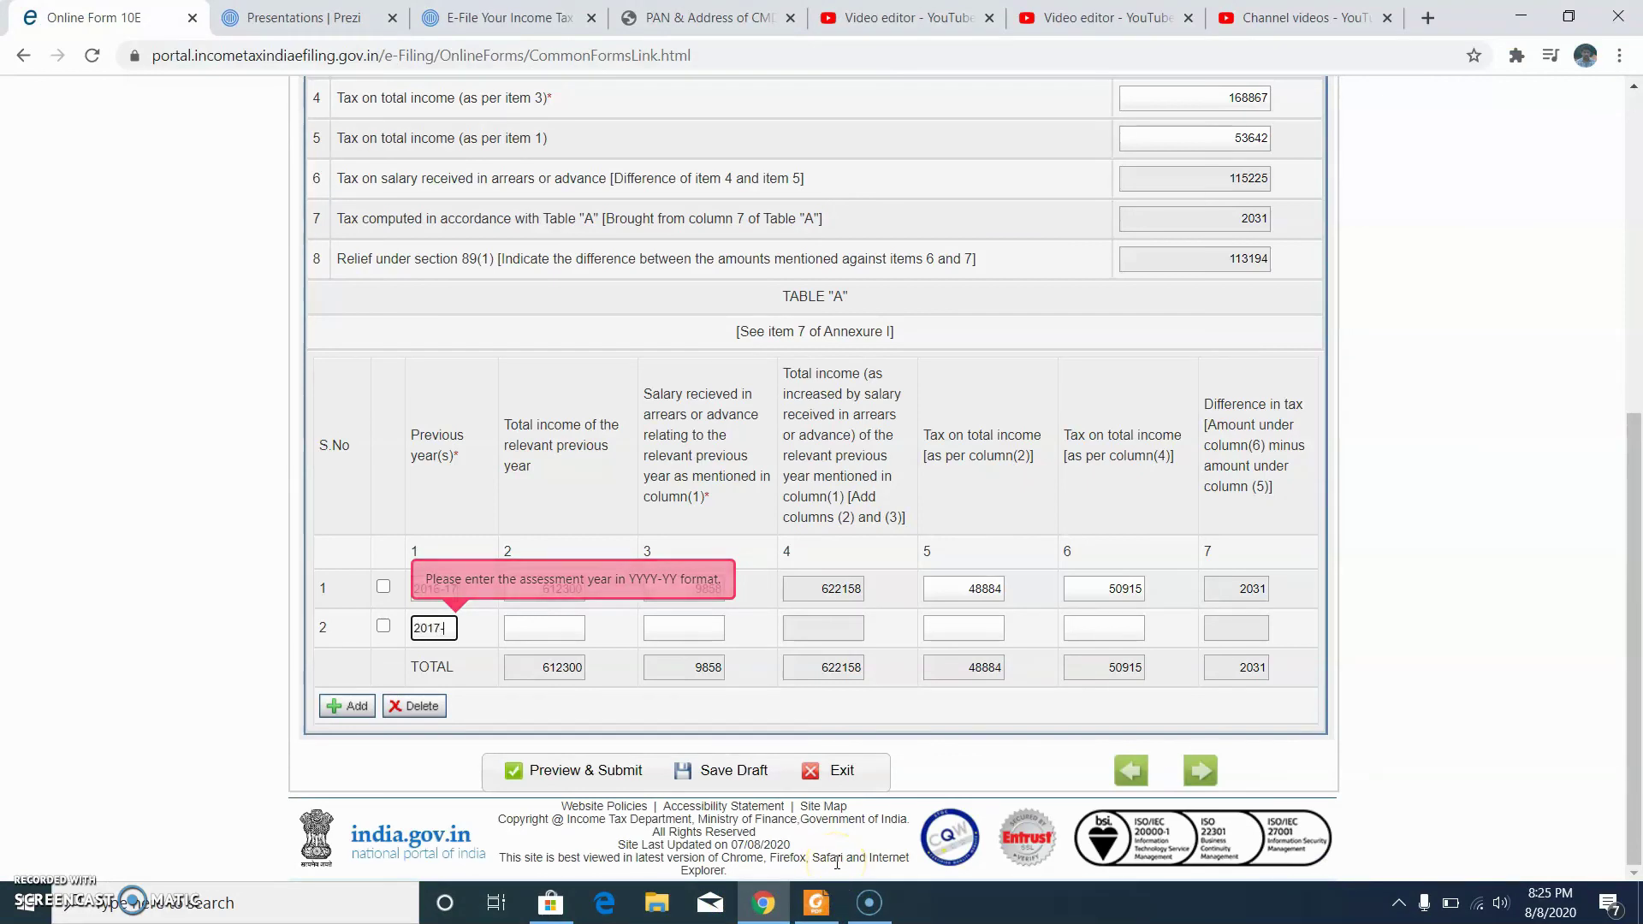
{"action": "left_click", "coordinate": [544, 627]}
{"action": "left_click", "coordinate": [682, 628]}
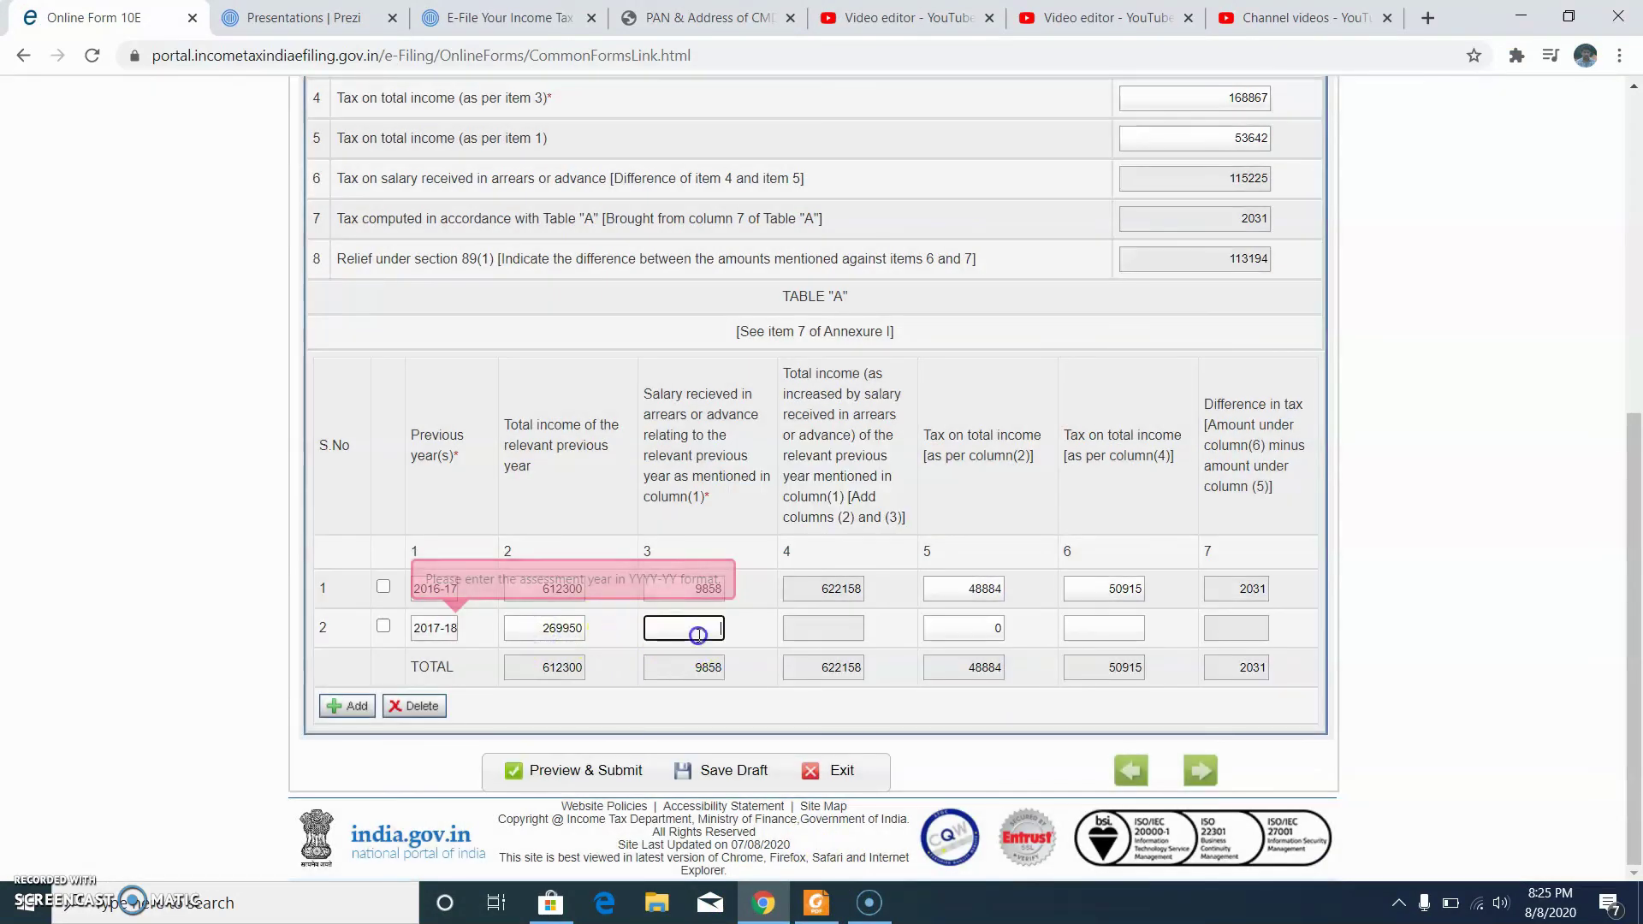
{"action": "left_click", "coordinate": [817, 905]}
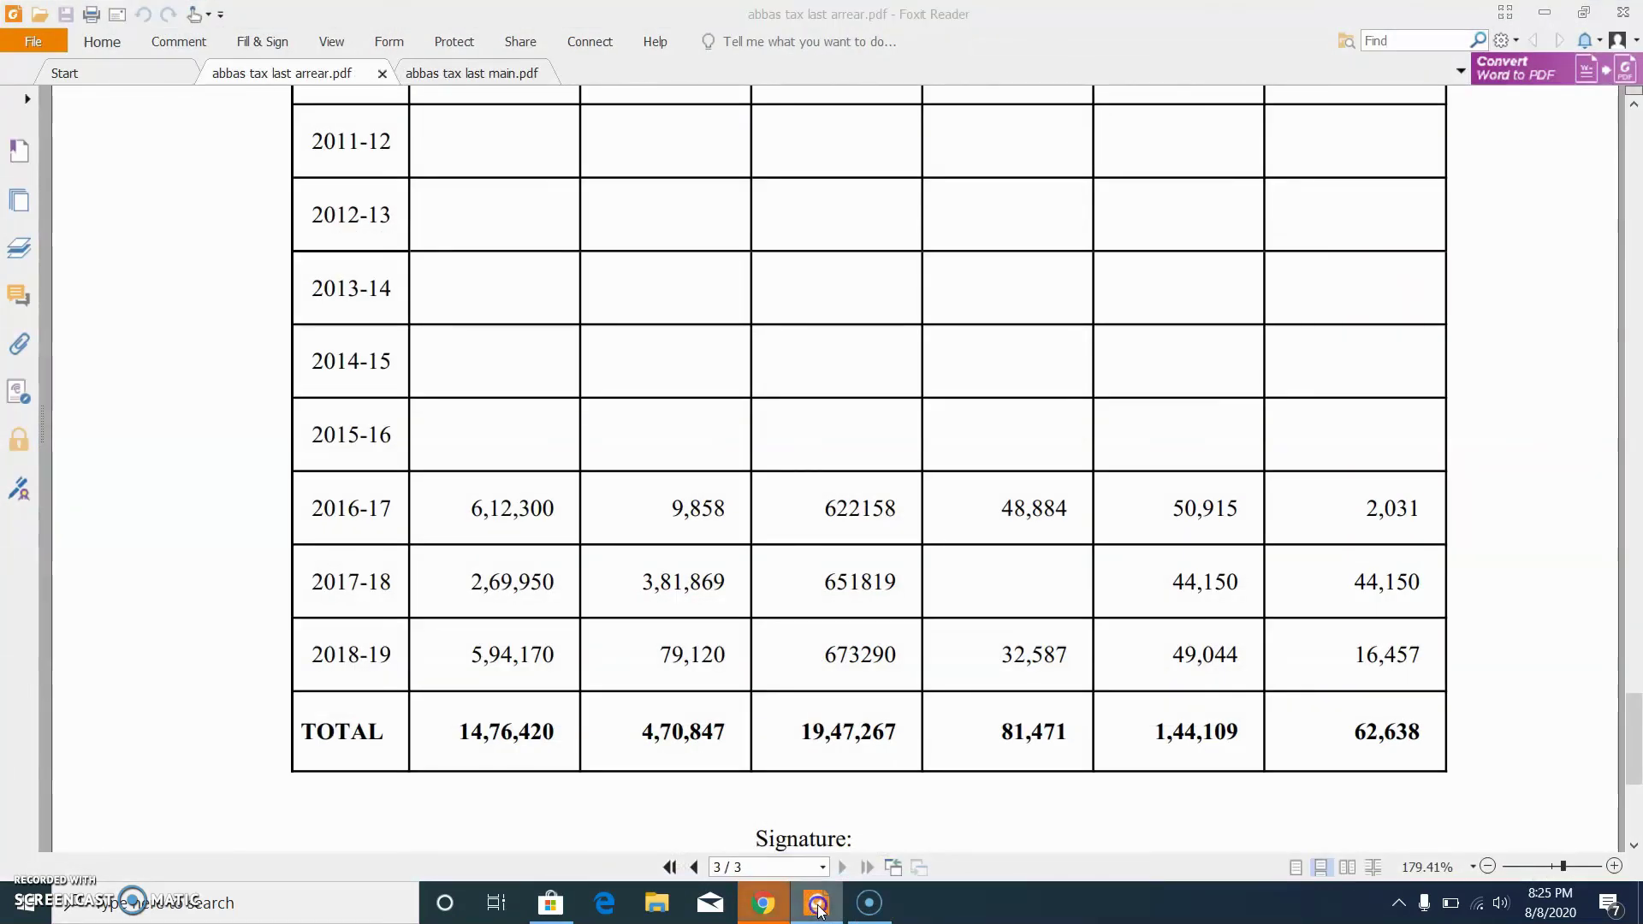
{"action": "left_click", "coordinate": [764, 903]}
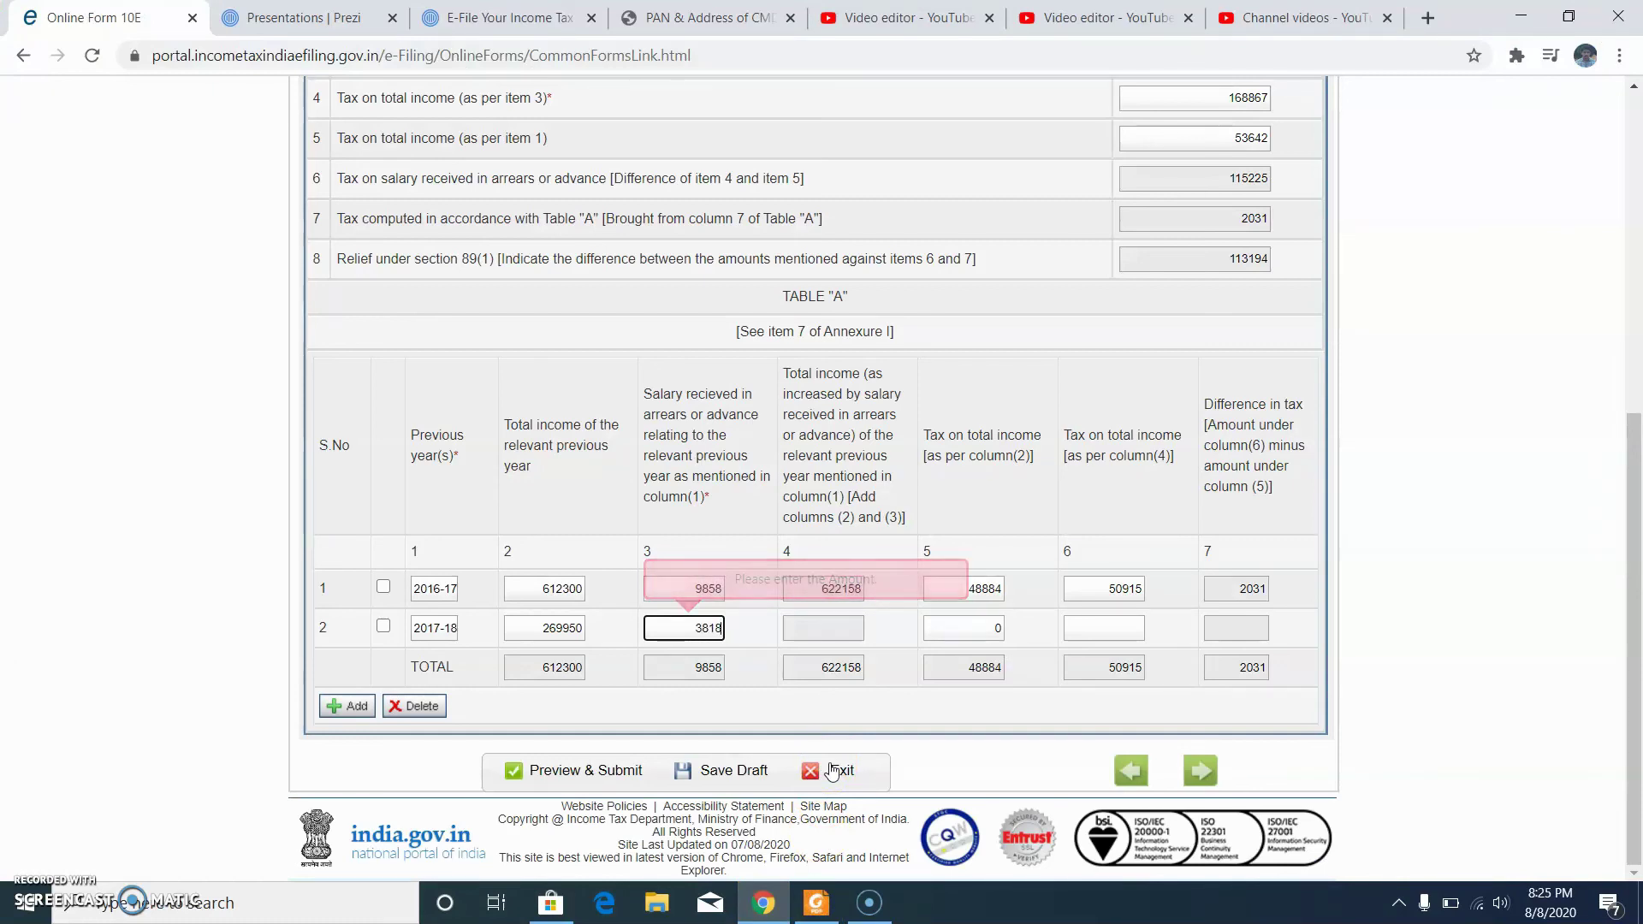
{"action": "left_click", "coordinate": [821, 632]}
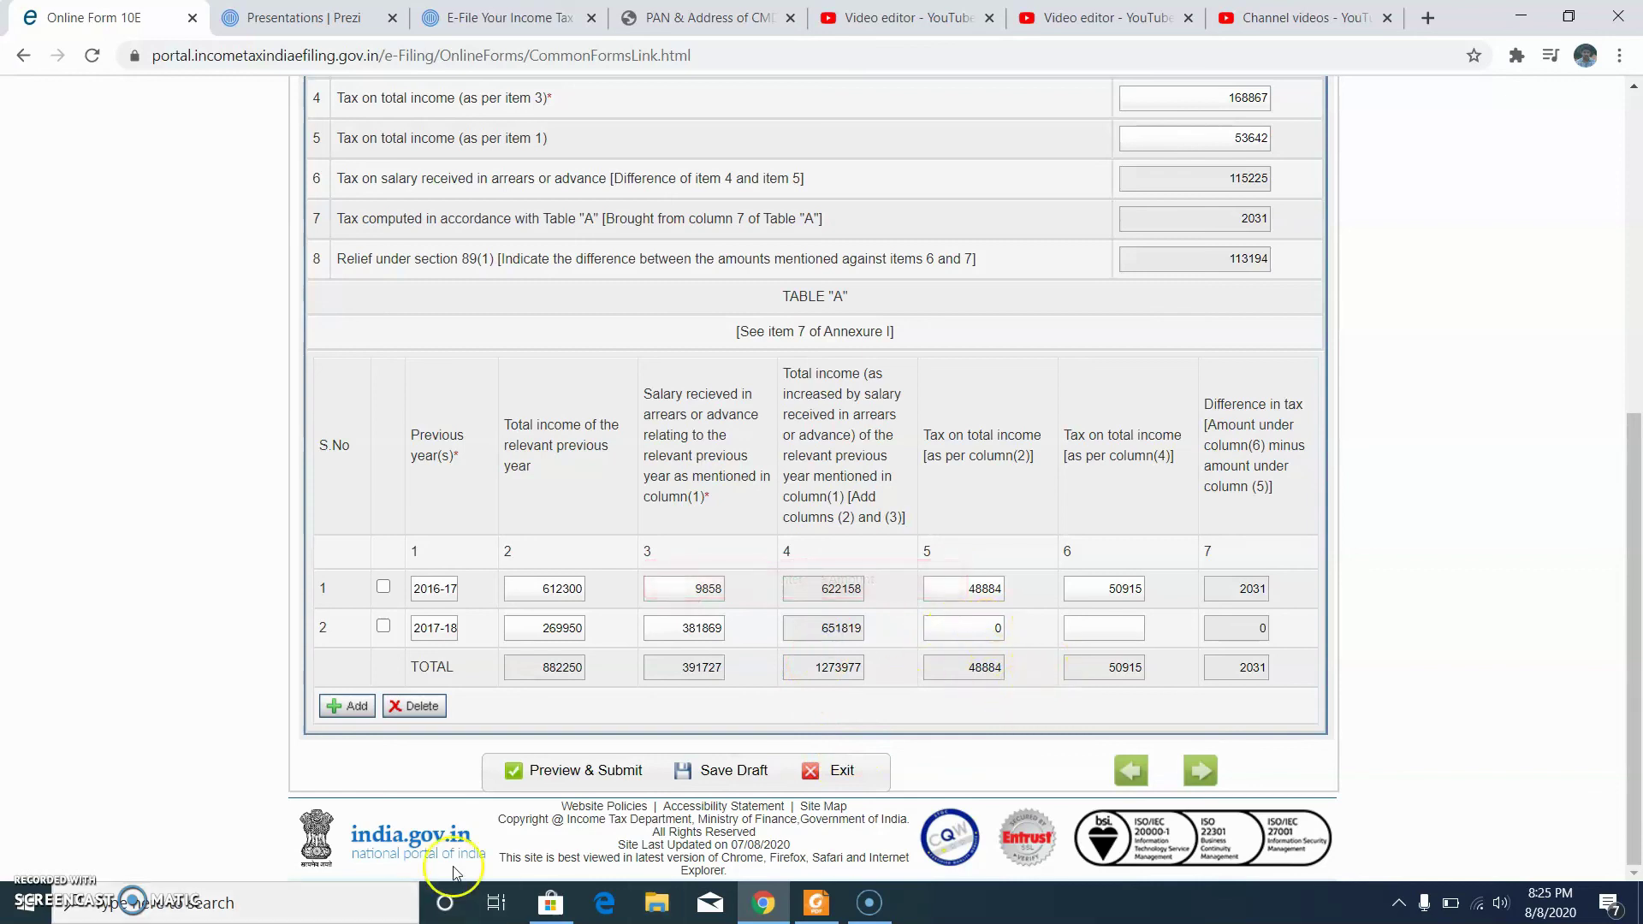
{"action": "left_click", "coordinate": [819, 906]}
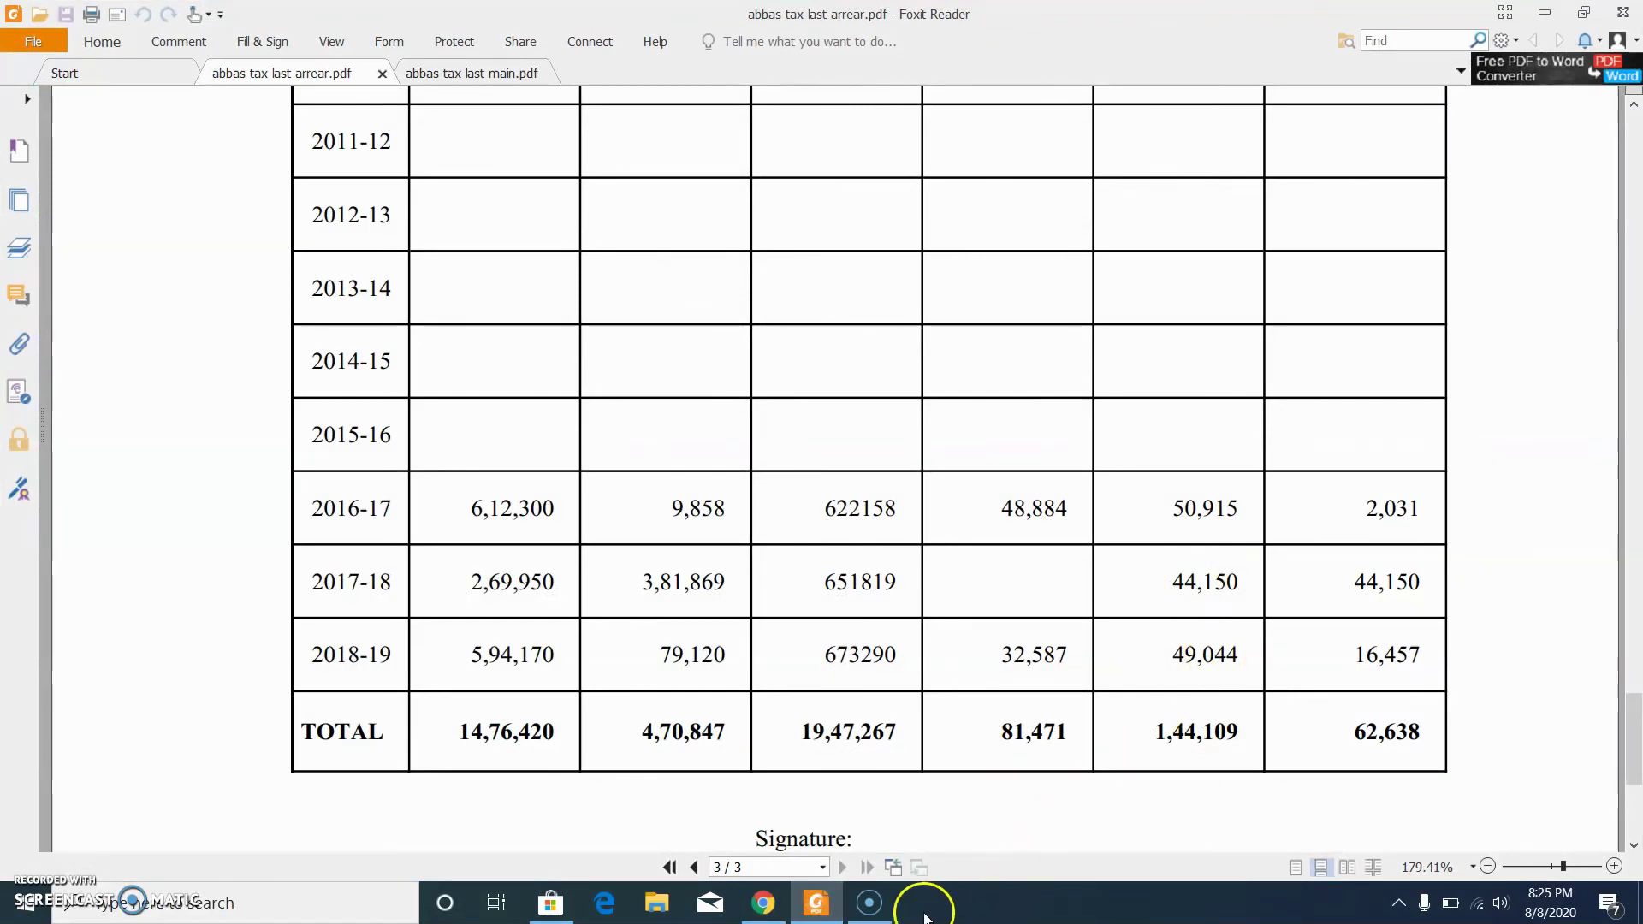
{"action": "left_click", "coordinate": [820, 905]}
{"action": "left_click", "coordinate": [1112, 627]}
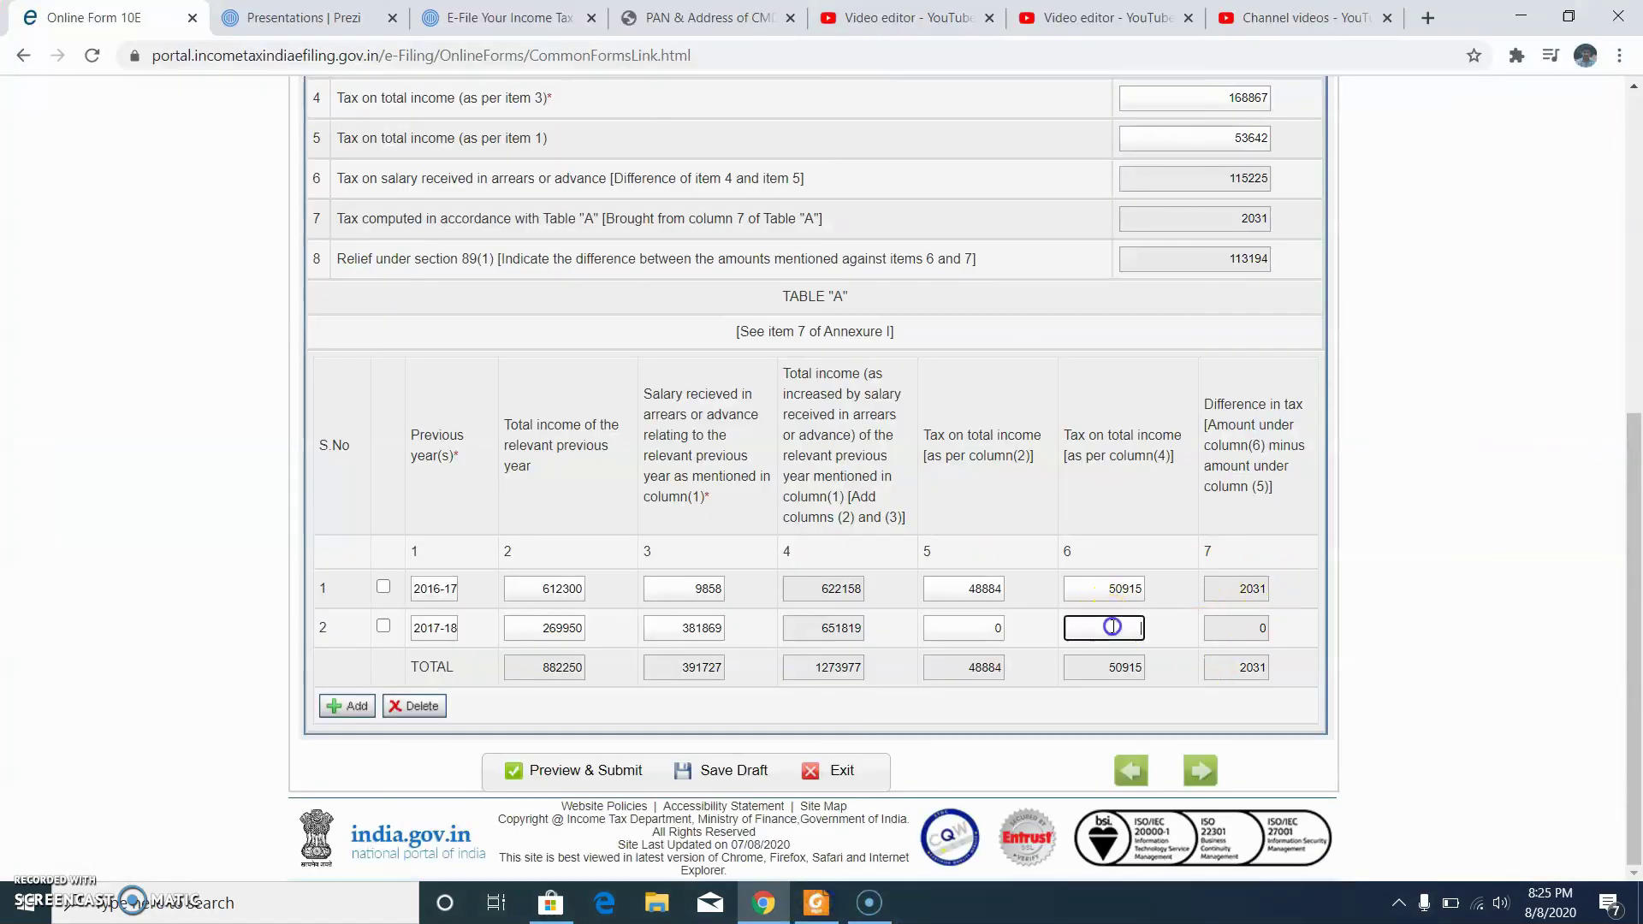
{"action": "left_click", "coordinate": [1194, 627]}
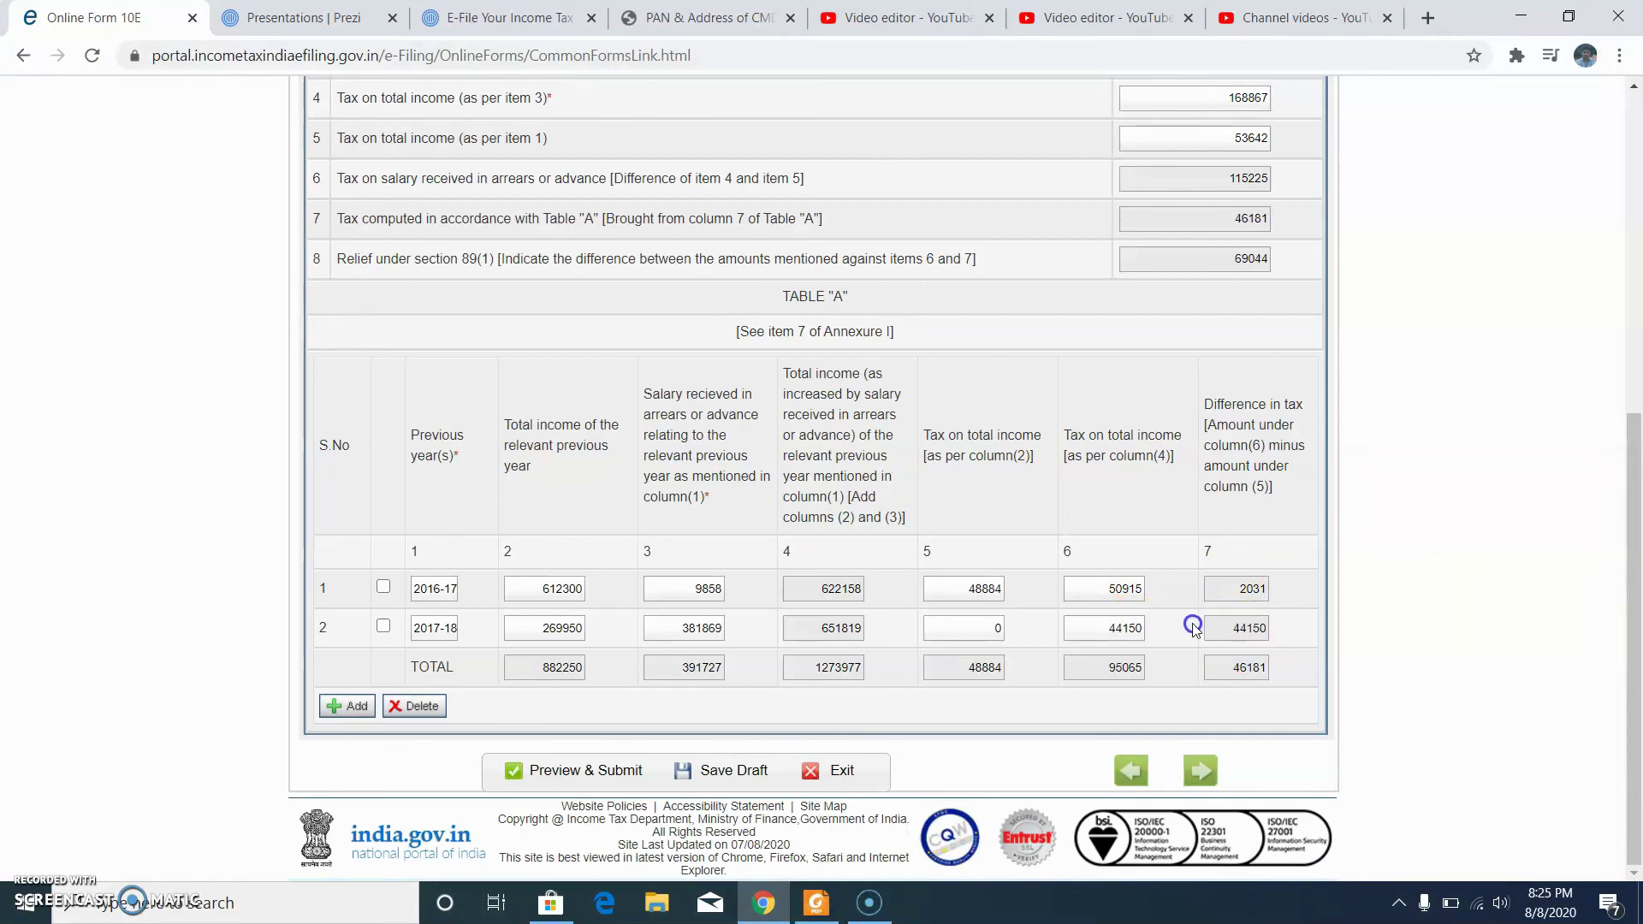
Step: Add row 3 for 2018-19, accept prefilled 594170, and enter arrears 79120
{"action": "left_click", "coordinate": [347, 706]}
{"action": "left_click", "coordinate": [417, 630]}
{"action": "left_click", "coordinate": [746, 782]}
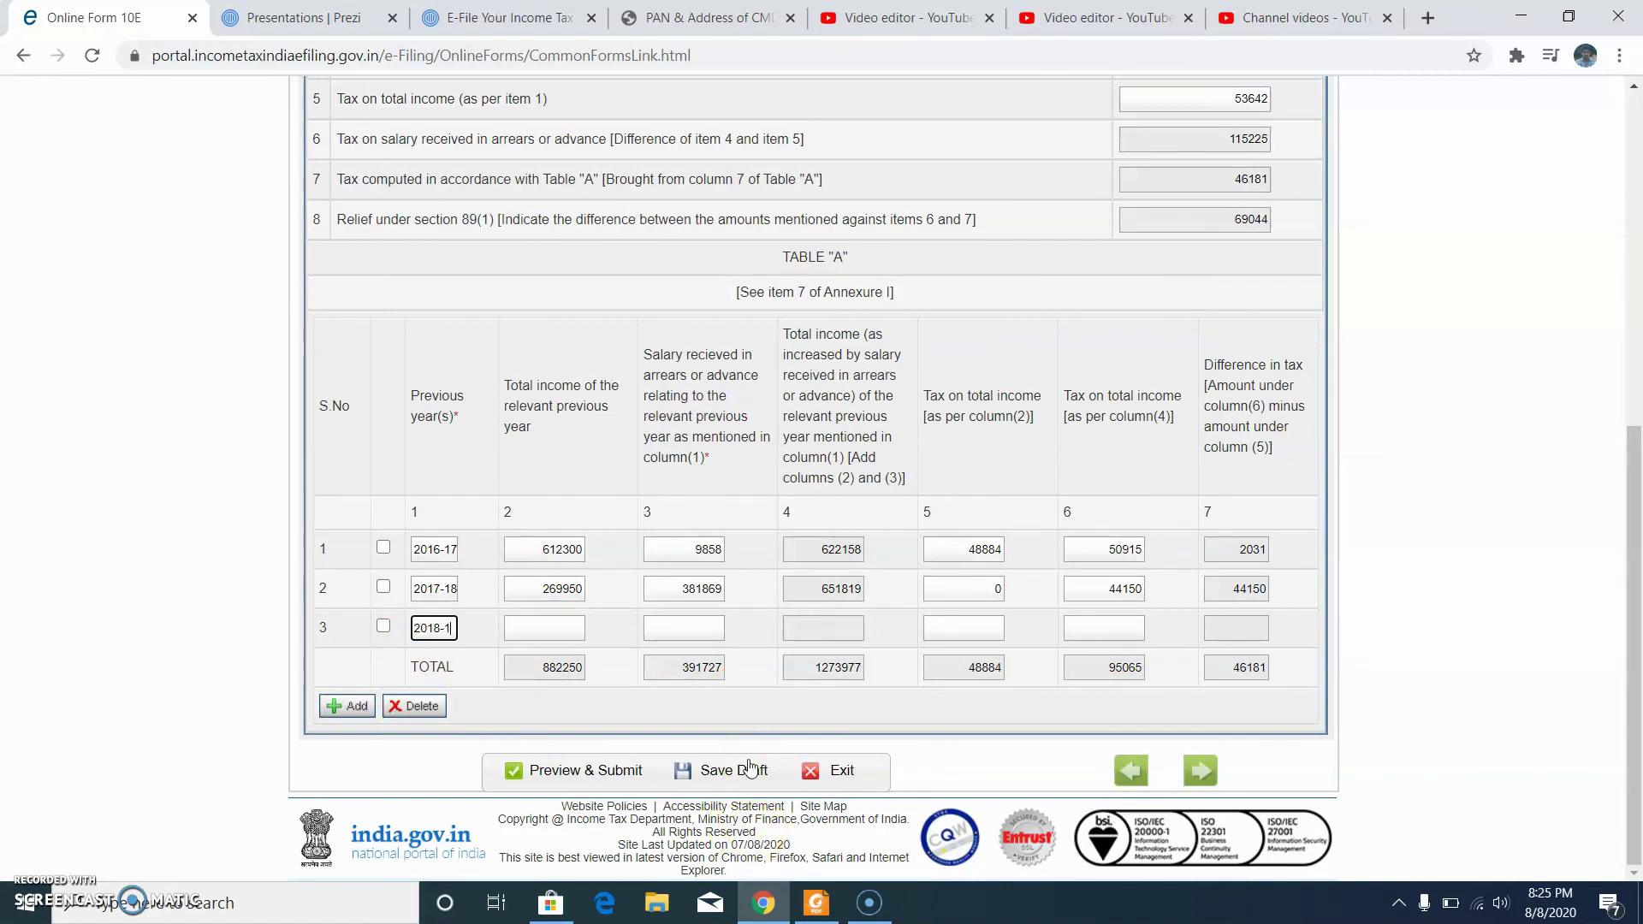
{"action": "left_click", "coordinate": [544, 627]}
{"action": "left_click", "coordinate": [679, 627]}
{"action": "left_click", "coordinate": [817, 904]}
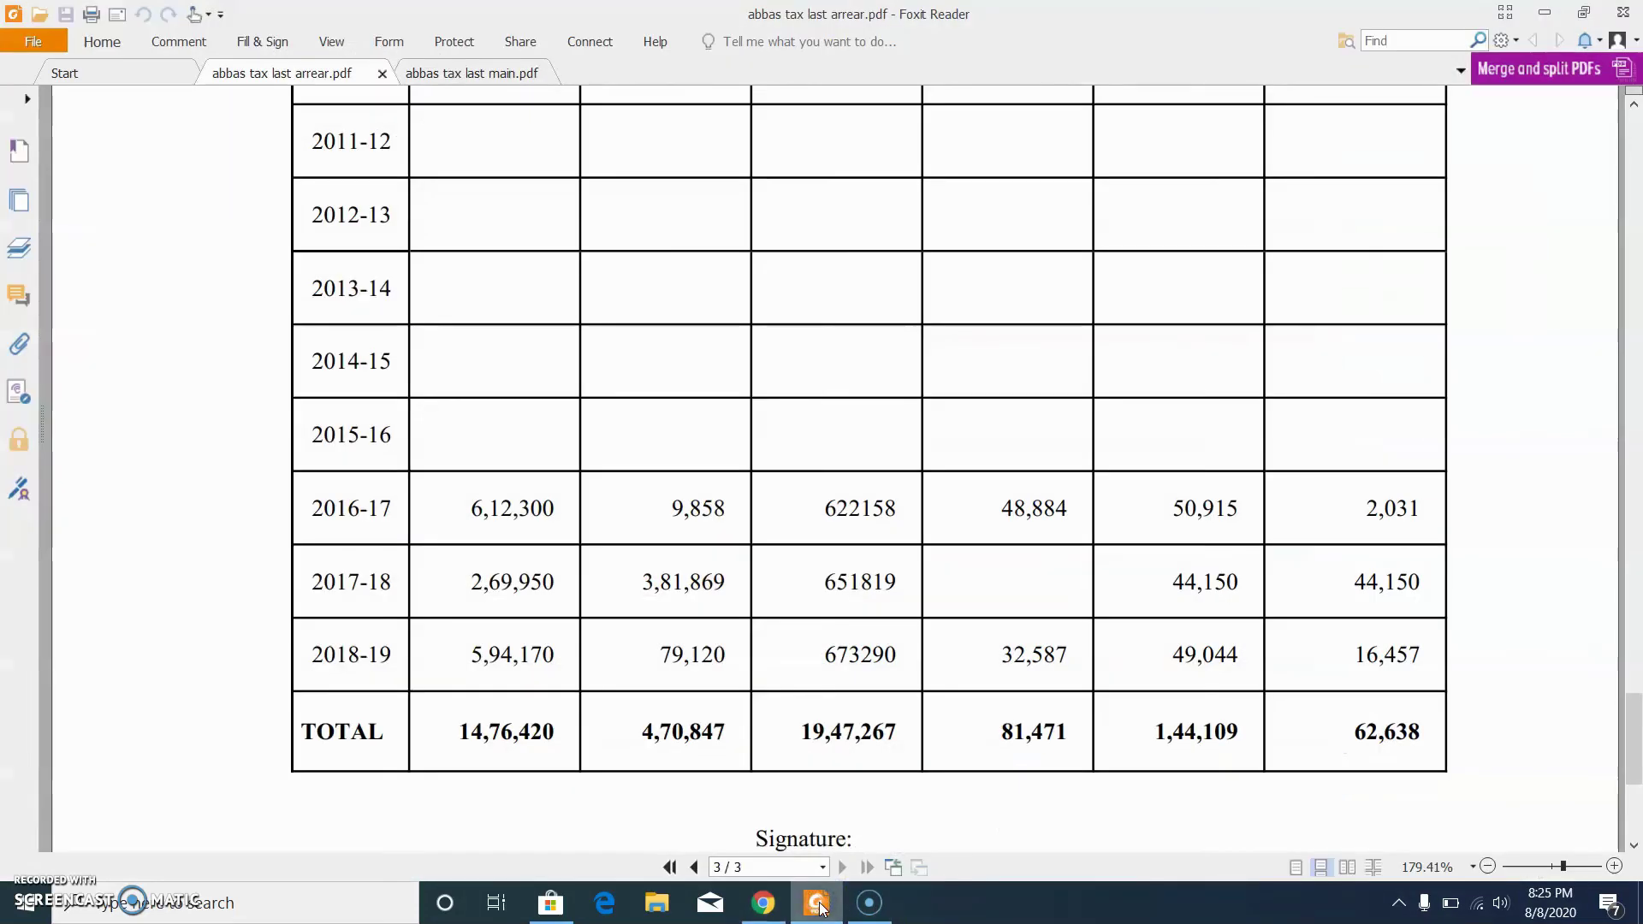
{"action": "left_click", "coordinate": [818, 904]}
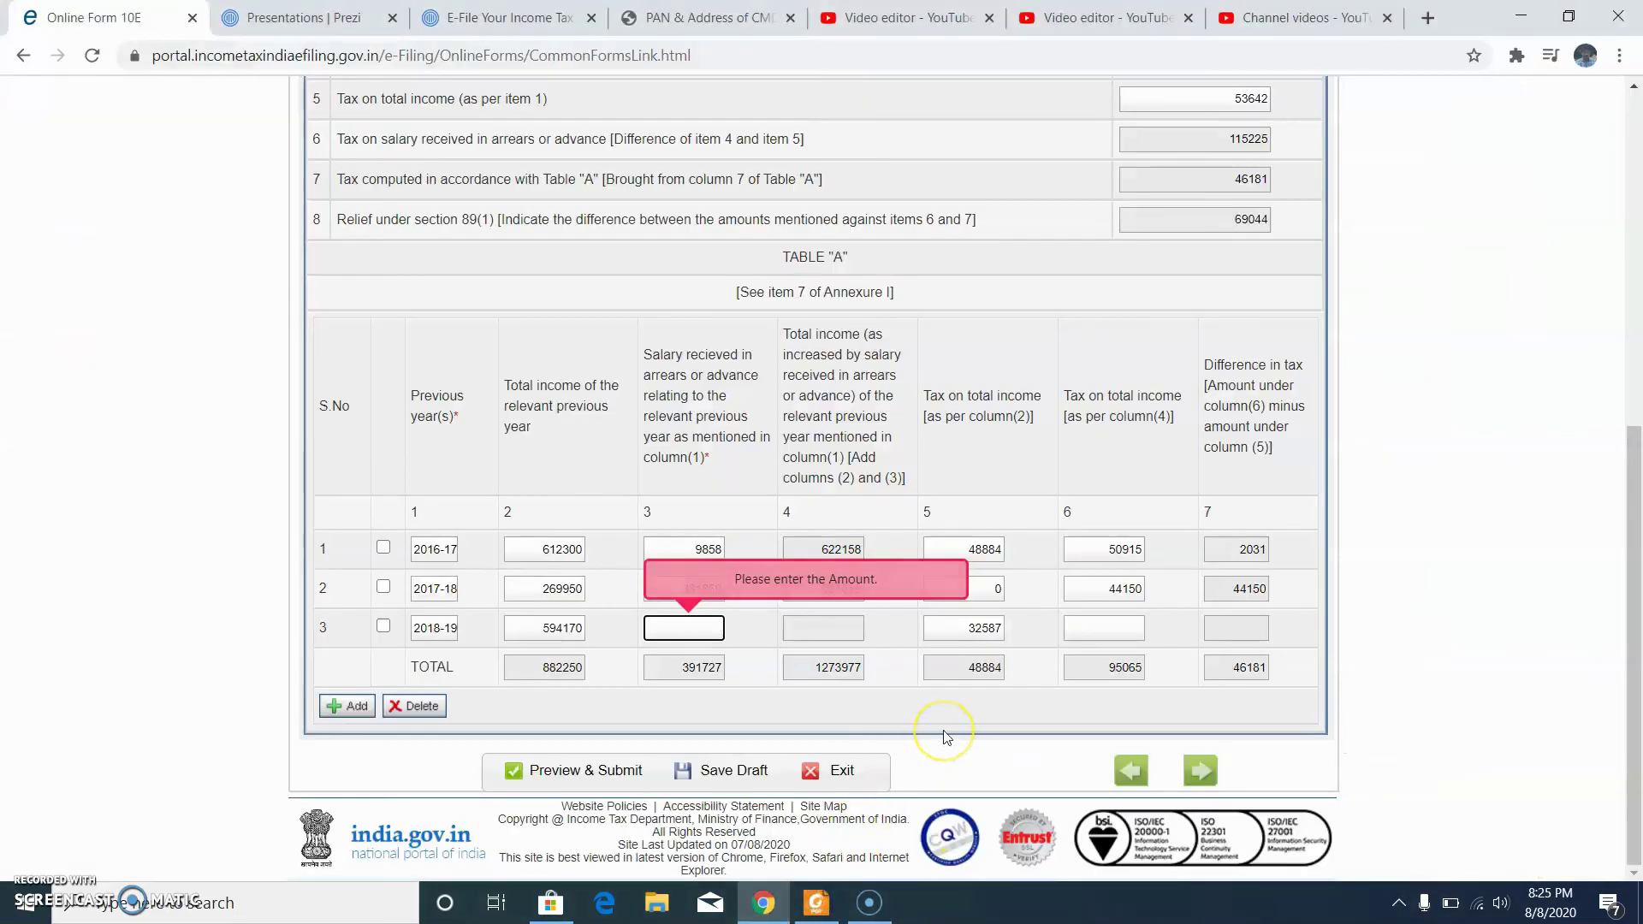
{"action": "left_click", "coordinate": [942, 633]}
Step: Enter 49044 as the 2018-19 tax on increased income, making relief 52587
{"action": "left_click", "coordinate": [1099, 628]}
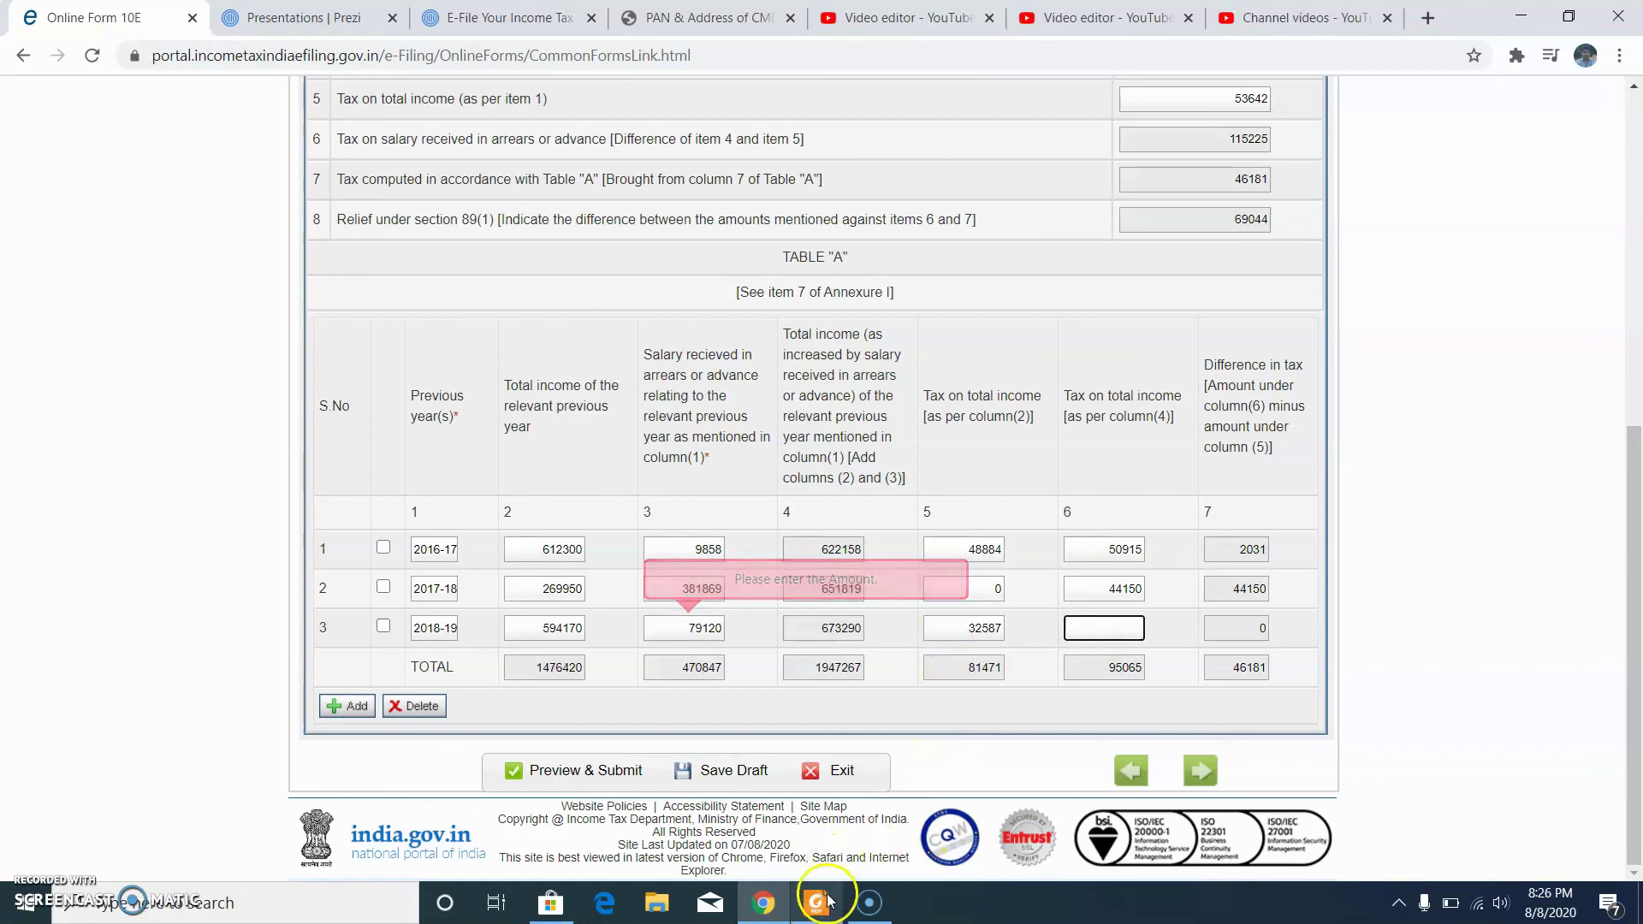
{"action": "left_click", "coordinate": [823, 902]}
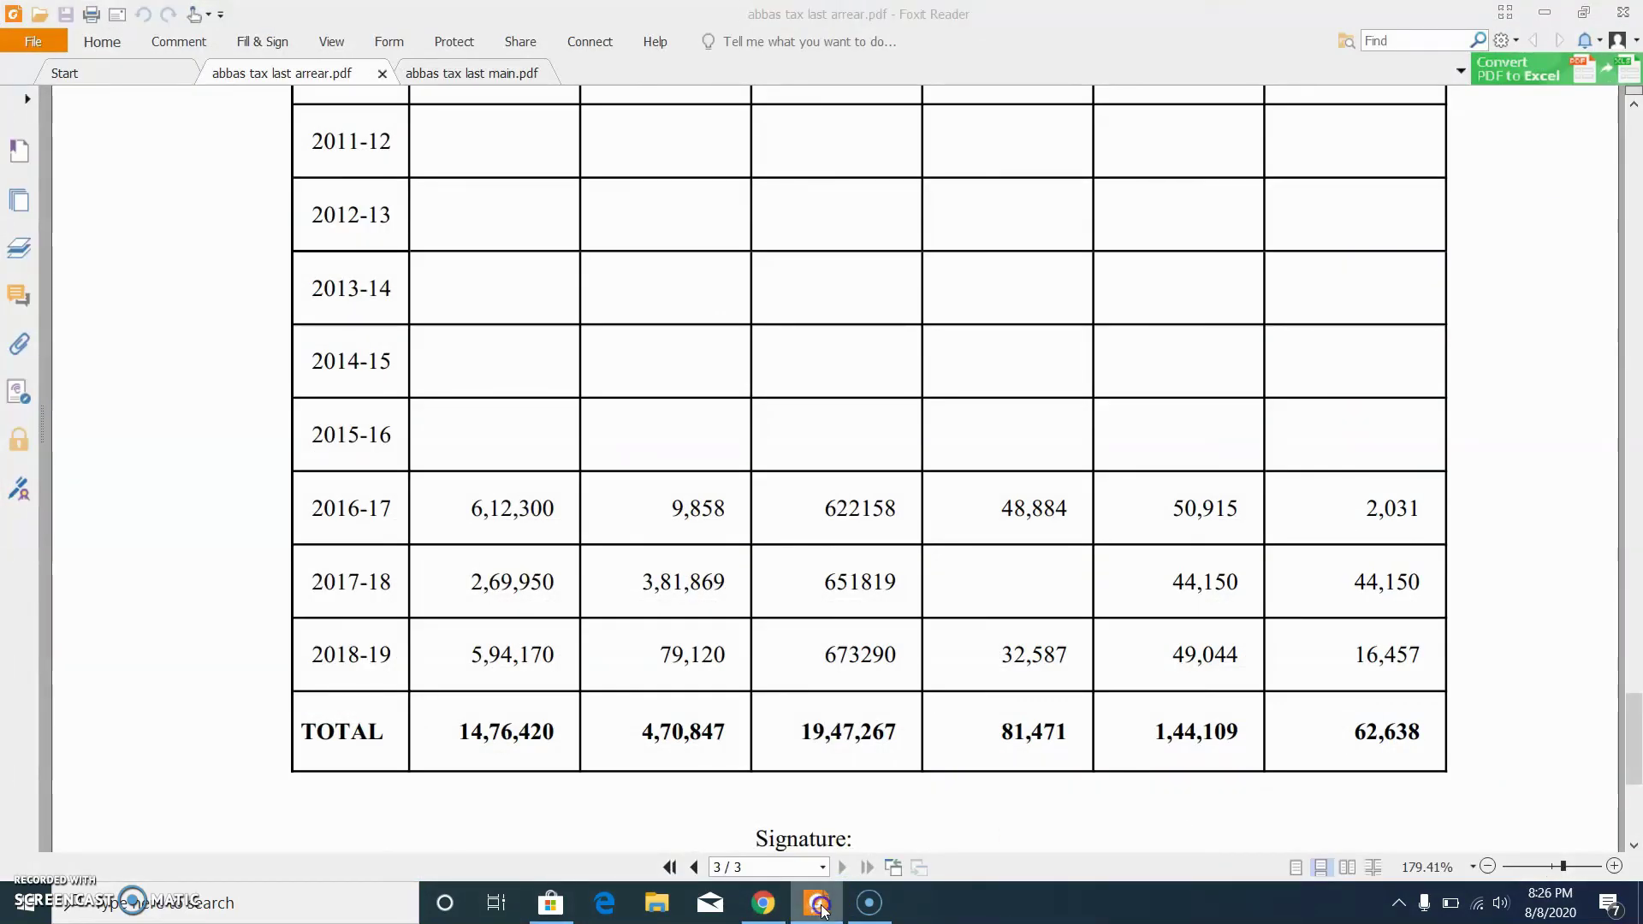
{"action": "left_click", "coordinate": [819, 905]}
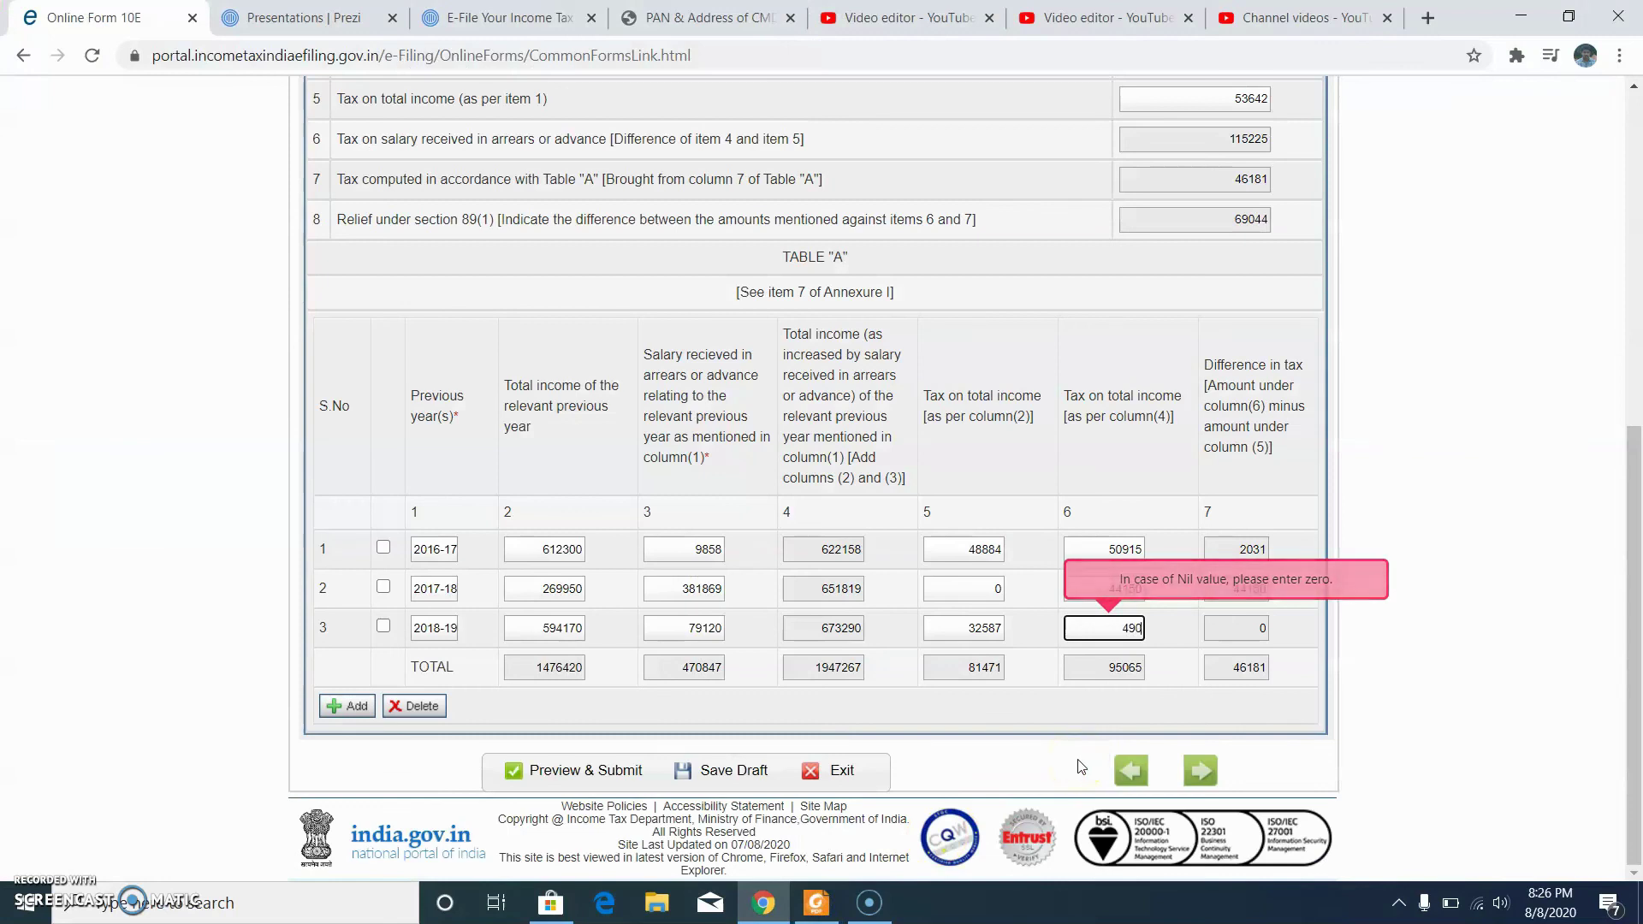
{"action": "type", "text": "49044"}
{"action": "left_click", "coordinate": [1301, 638]}
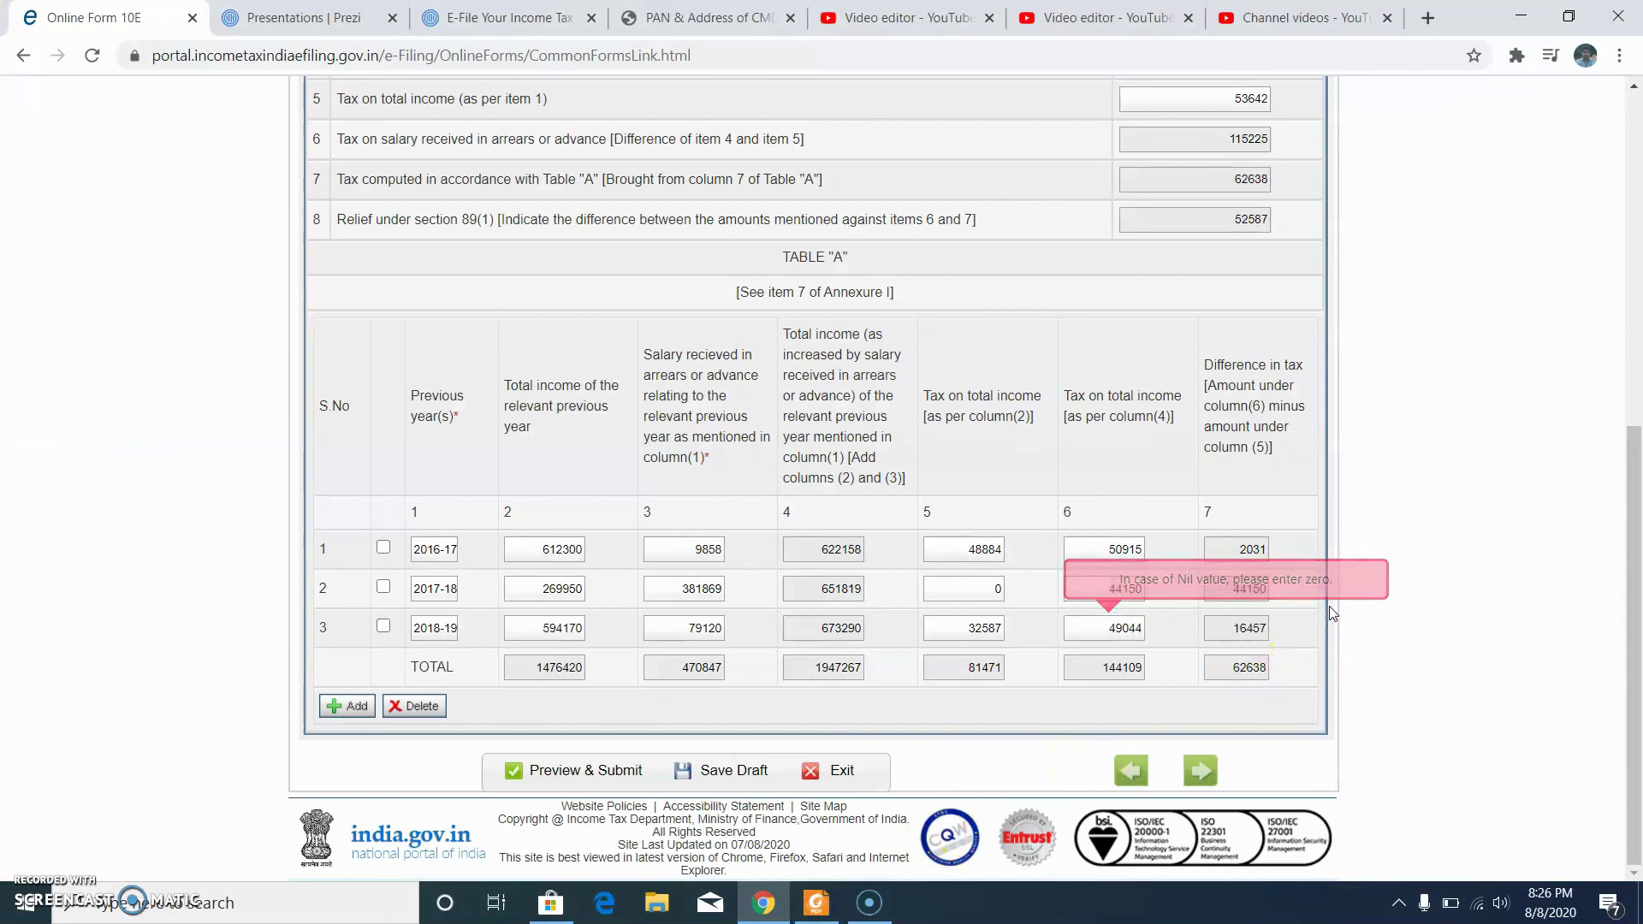
{"action": "scroll", "coordinate": [1332, 613], "scroll_direction": "up", "scroll_amount": 3}
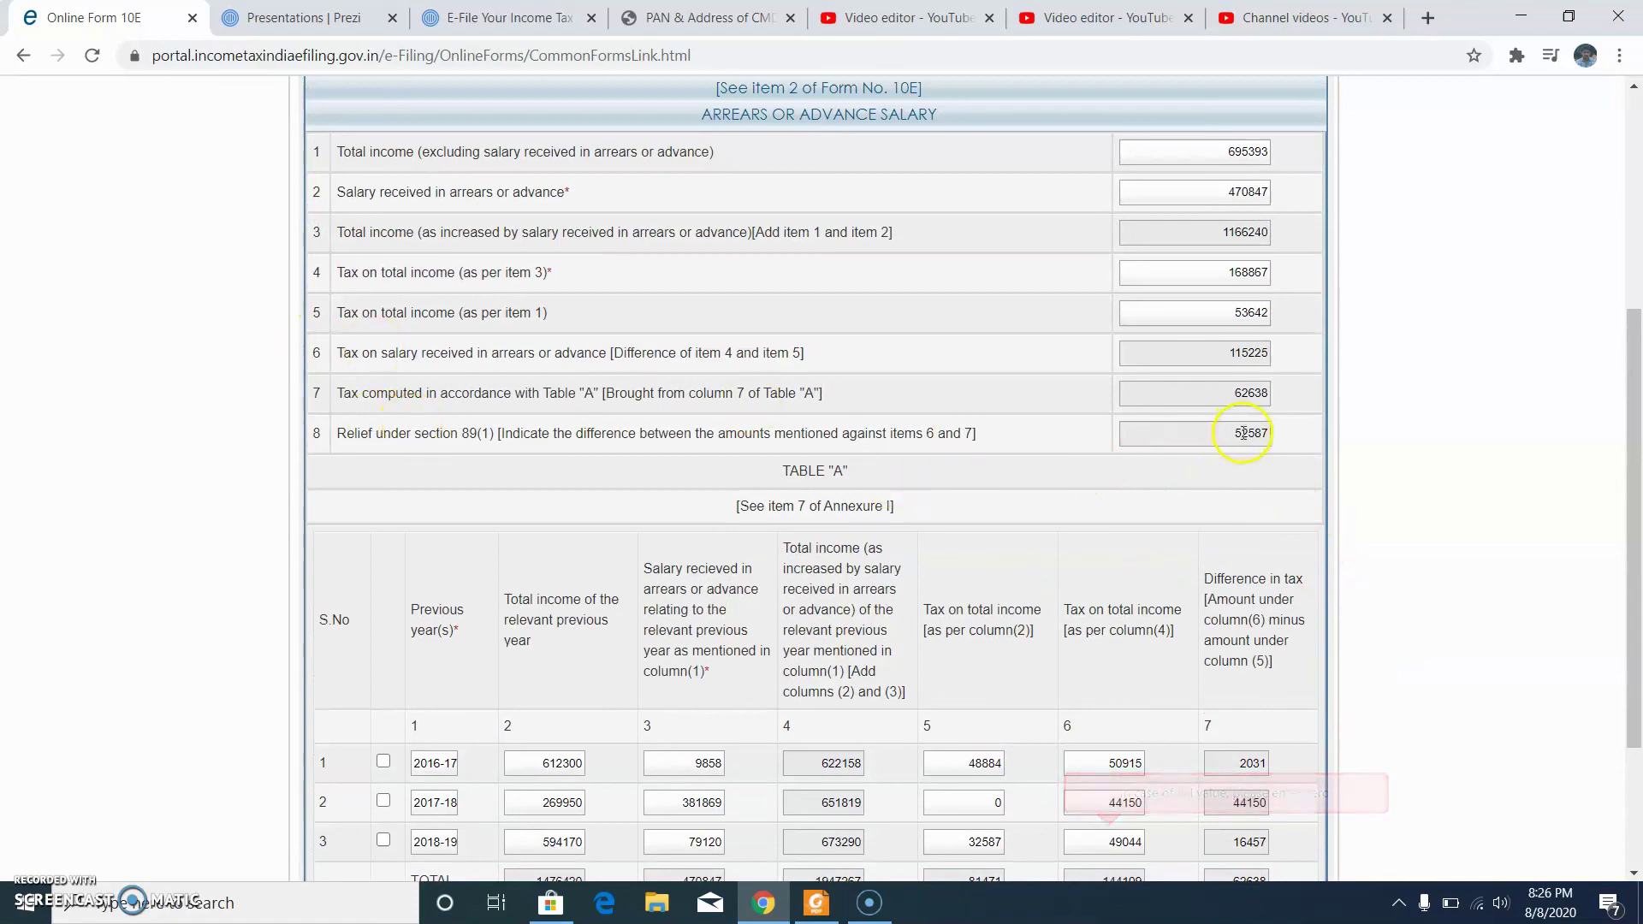
Step: Preview Form 10E, check Annexure I and the three-year Table A, then submit it
{"action": "scroll", "coordinate": [1034, 240], "scroll_direction": "down", "scroll_amount": 3}
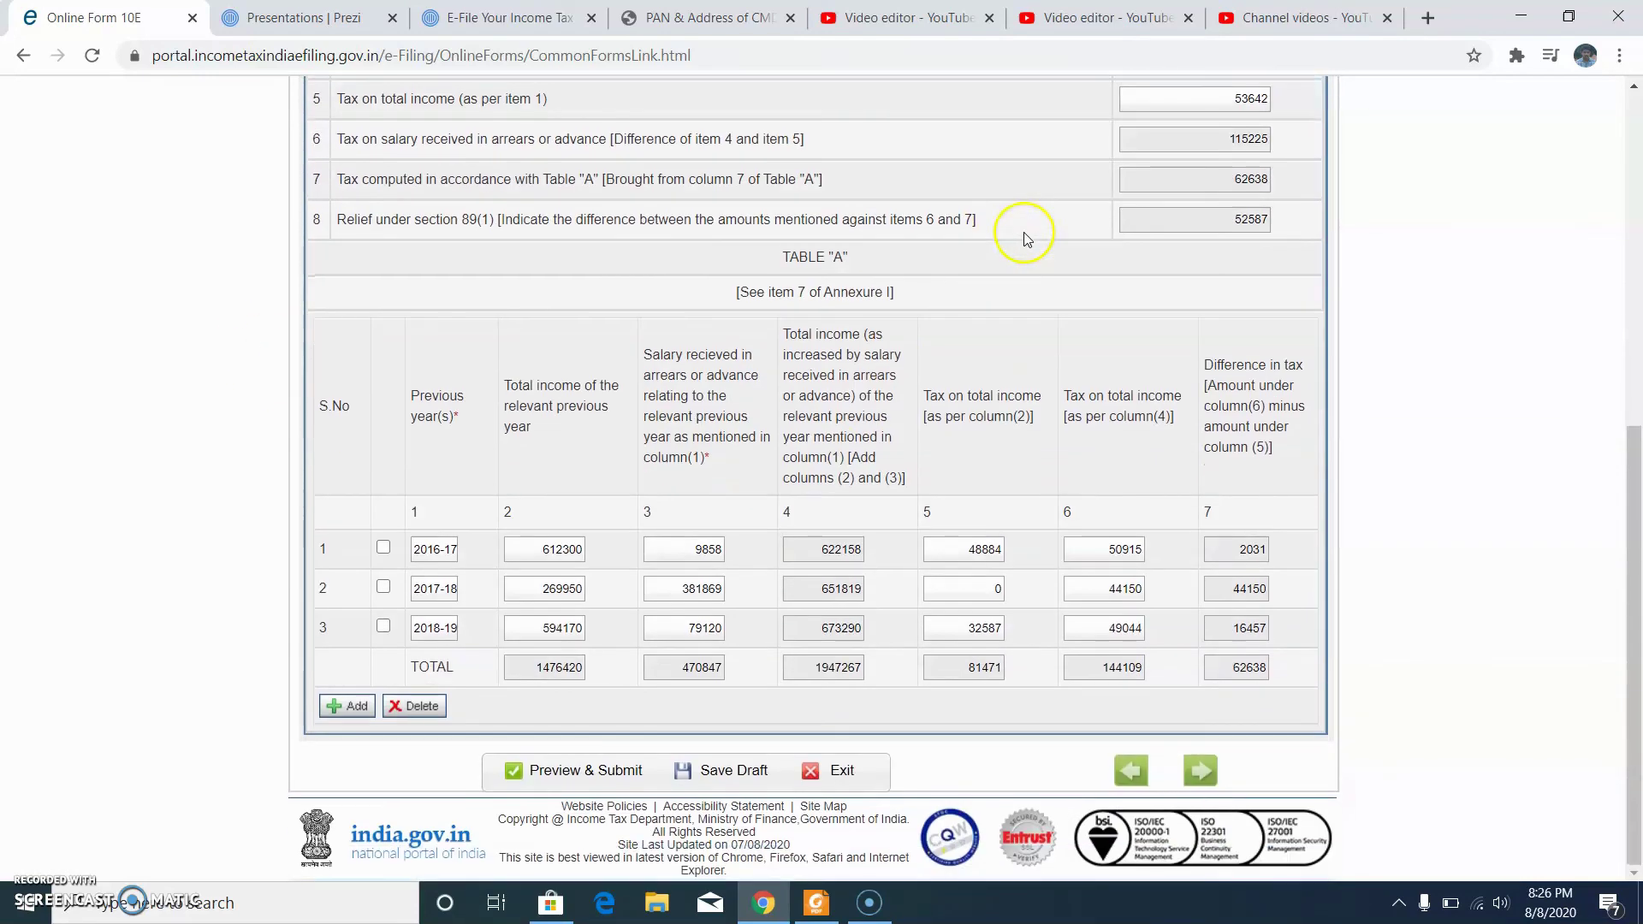
{"action": "left_click", "coordinate": [604, 772]}
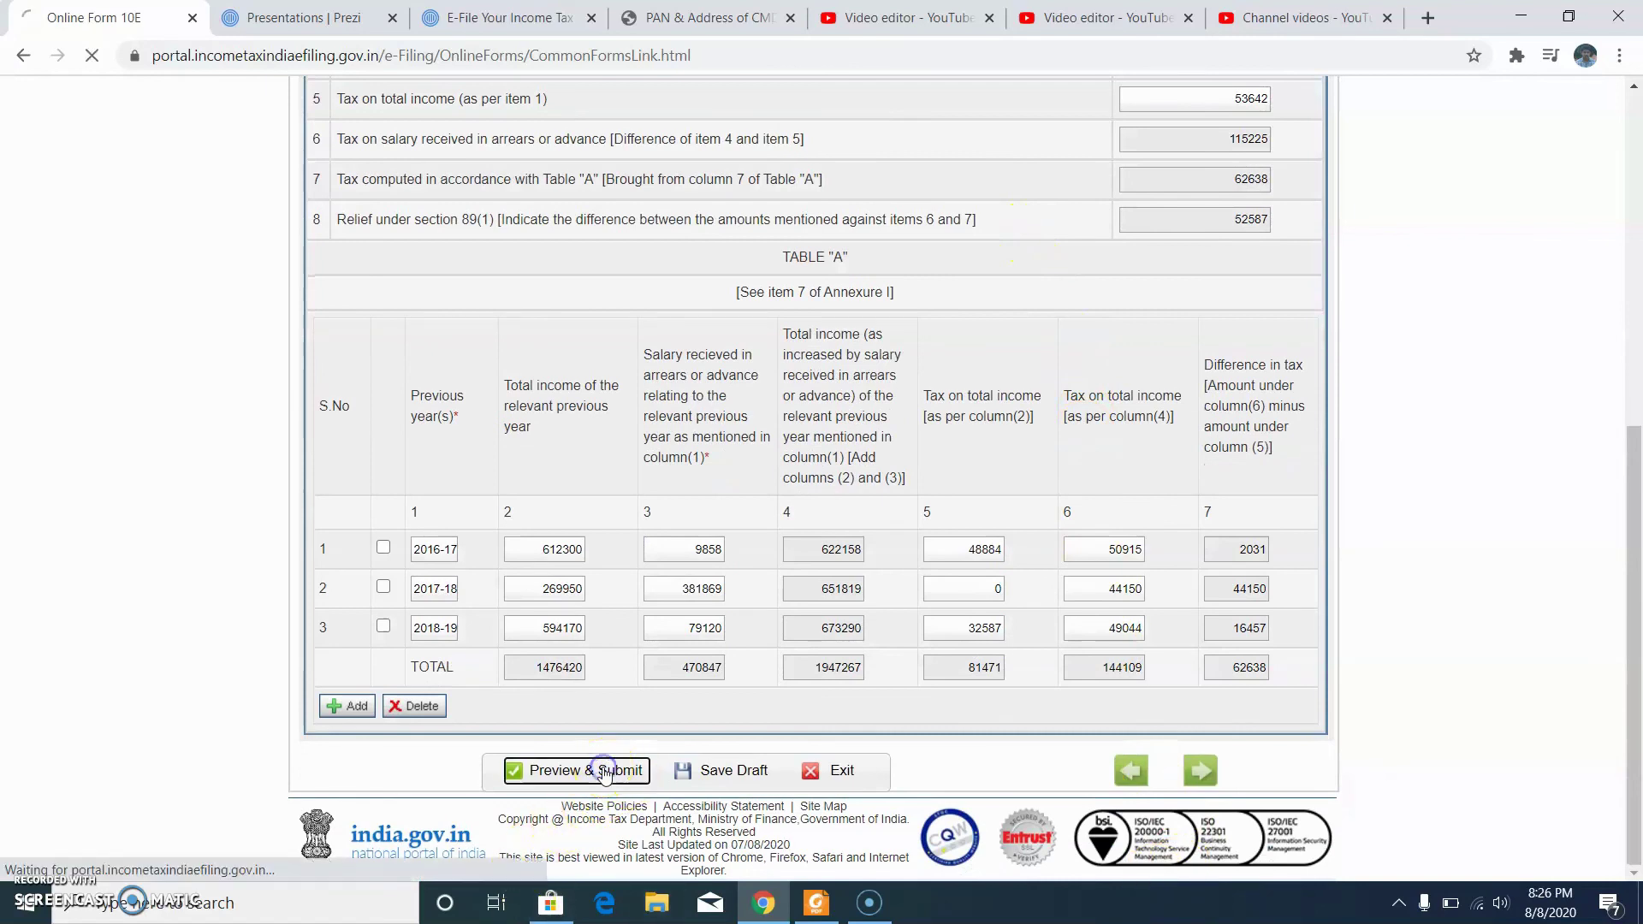
{"action": "scroll", "coordinate": [744, 561], "scroll_direction": "down", "scroll_amount": 12}
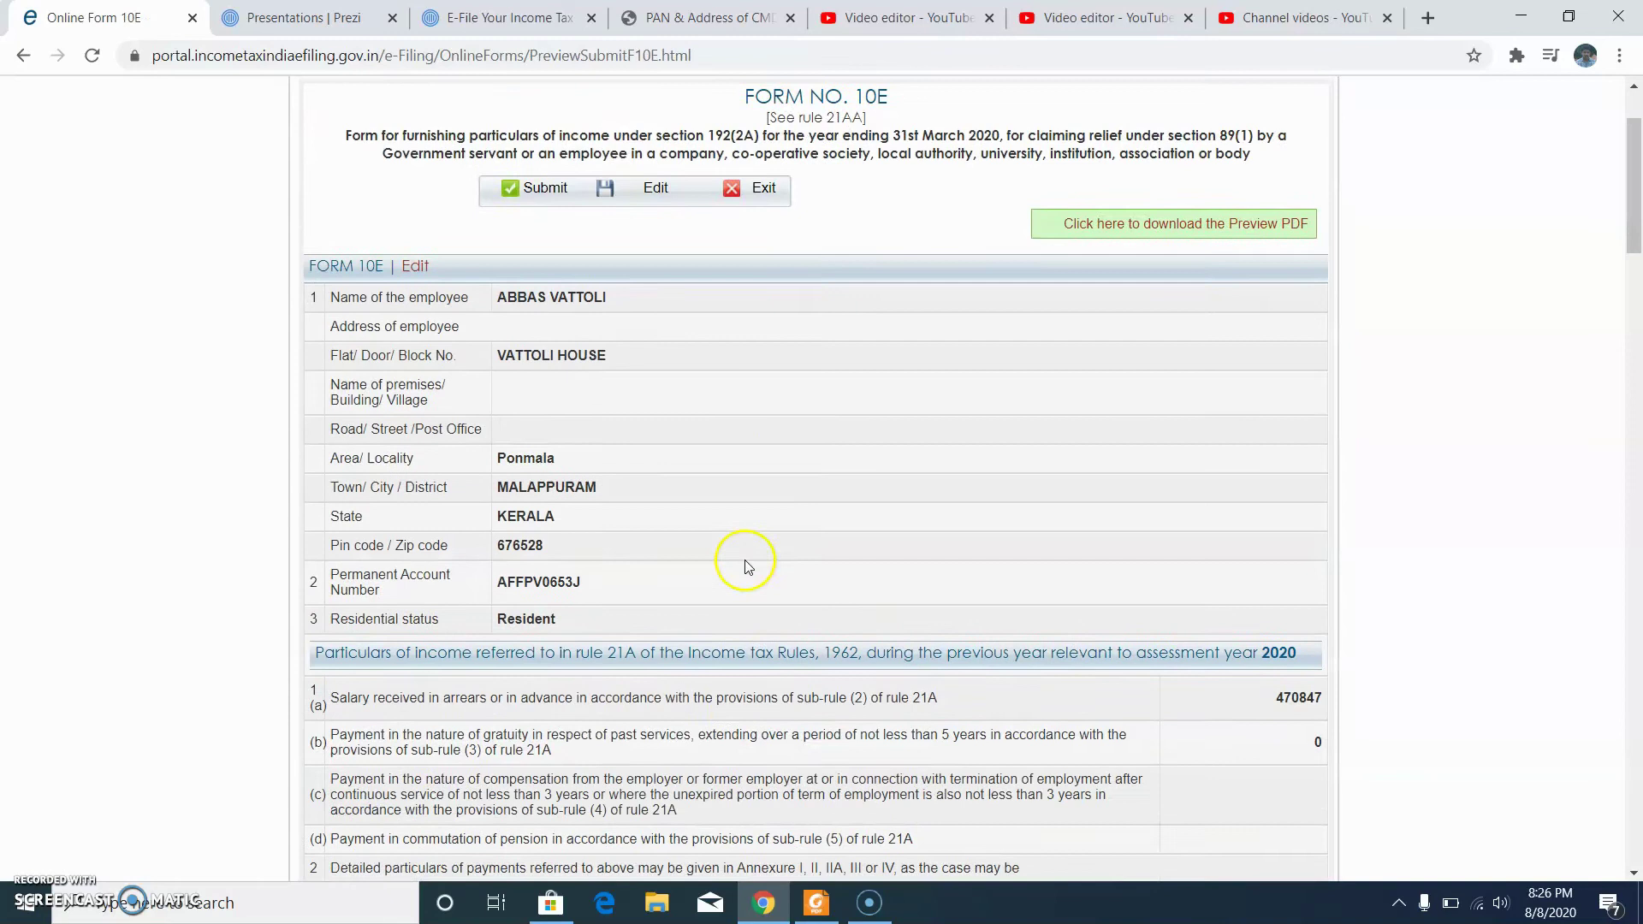
{"action": "scroll", "coordinate": [754, 497], "scroll_direction": "down", "scroll_amount": 4}
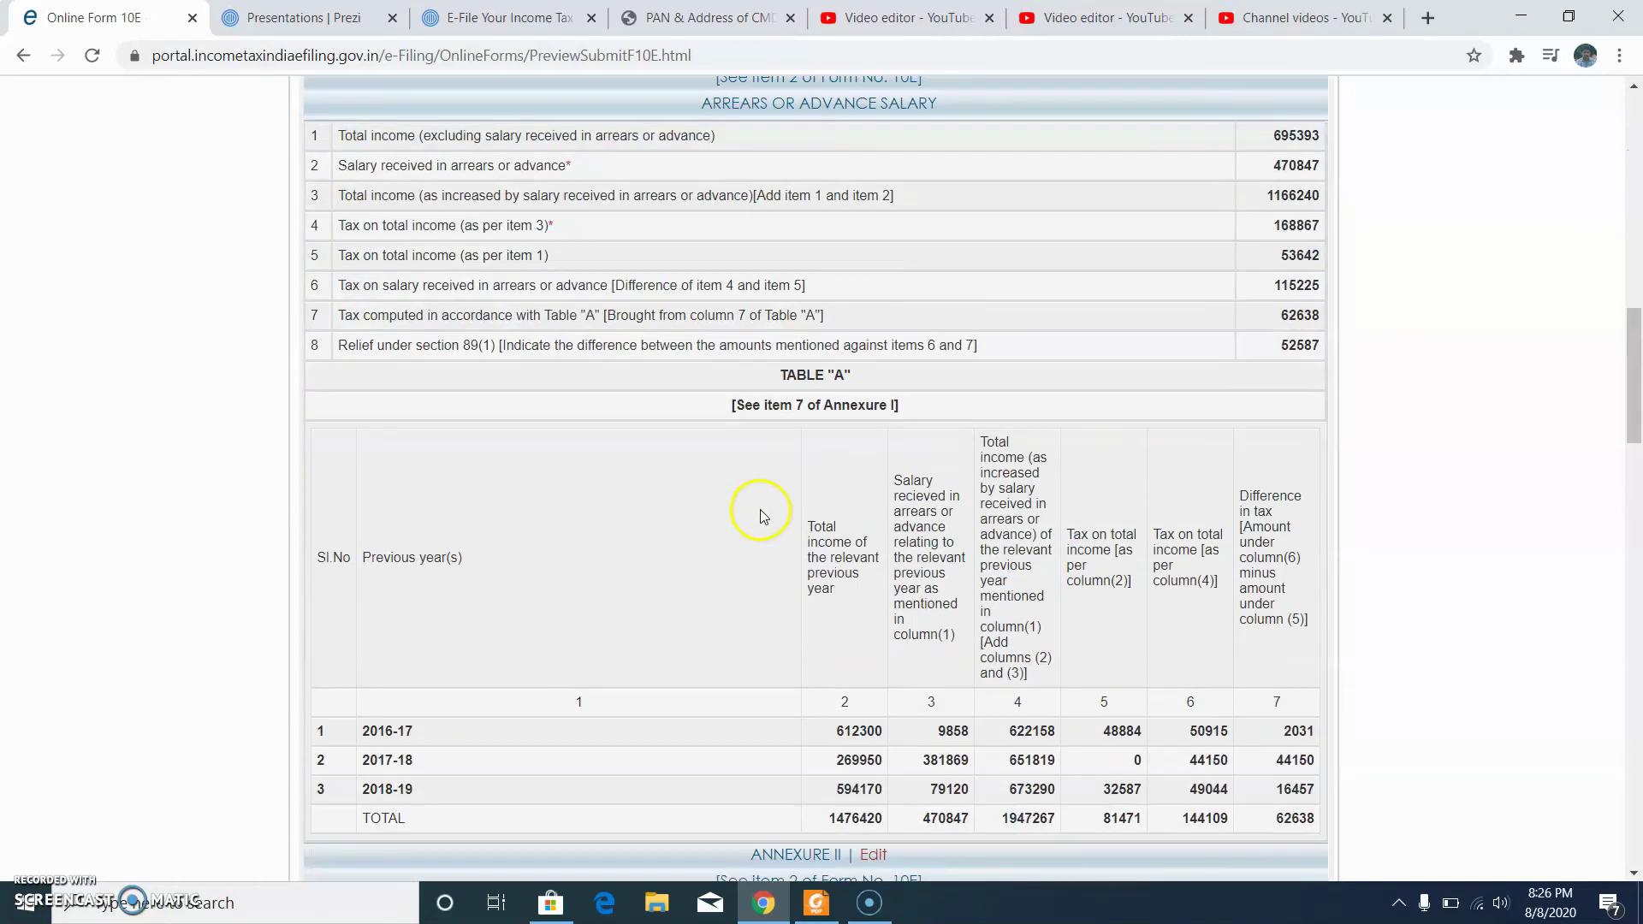
{"action": "scroll", "coordinate": [1306, 351], "scroll_direction": "down", "scroll_amount": 7}
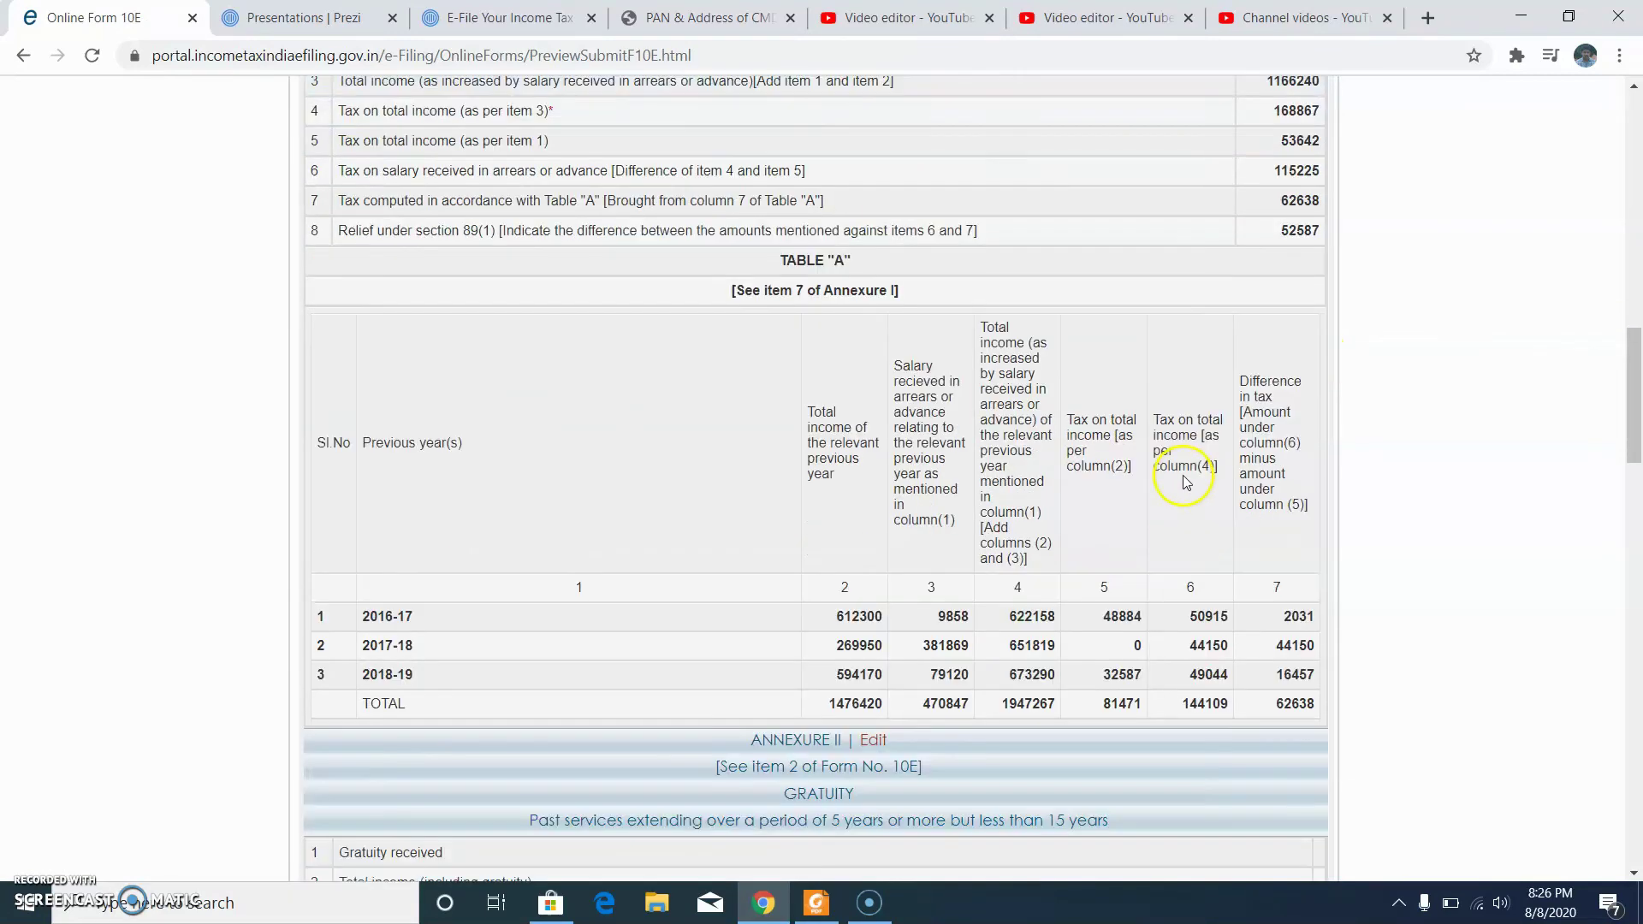
{"action": "scroll", "coordinate": [880, 293], "scroll_direction": "down", "scroll_amount": 1}
{"action": "scroll", "coordinate": [679, 323], "scroll_direction": "down", "scroll_amount": 20}
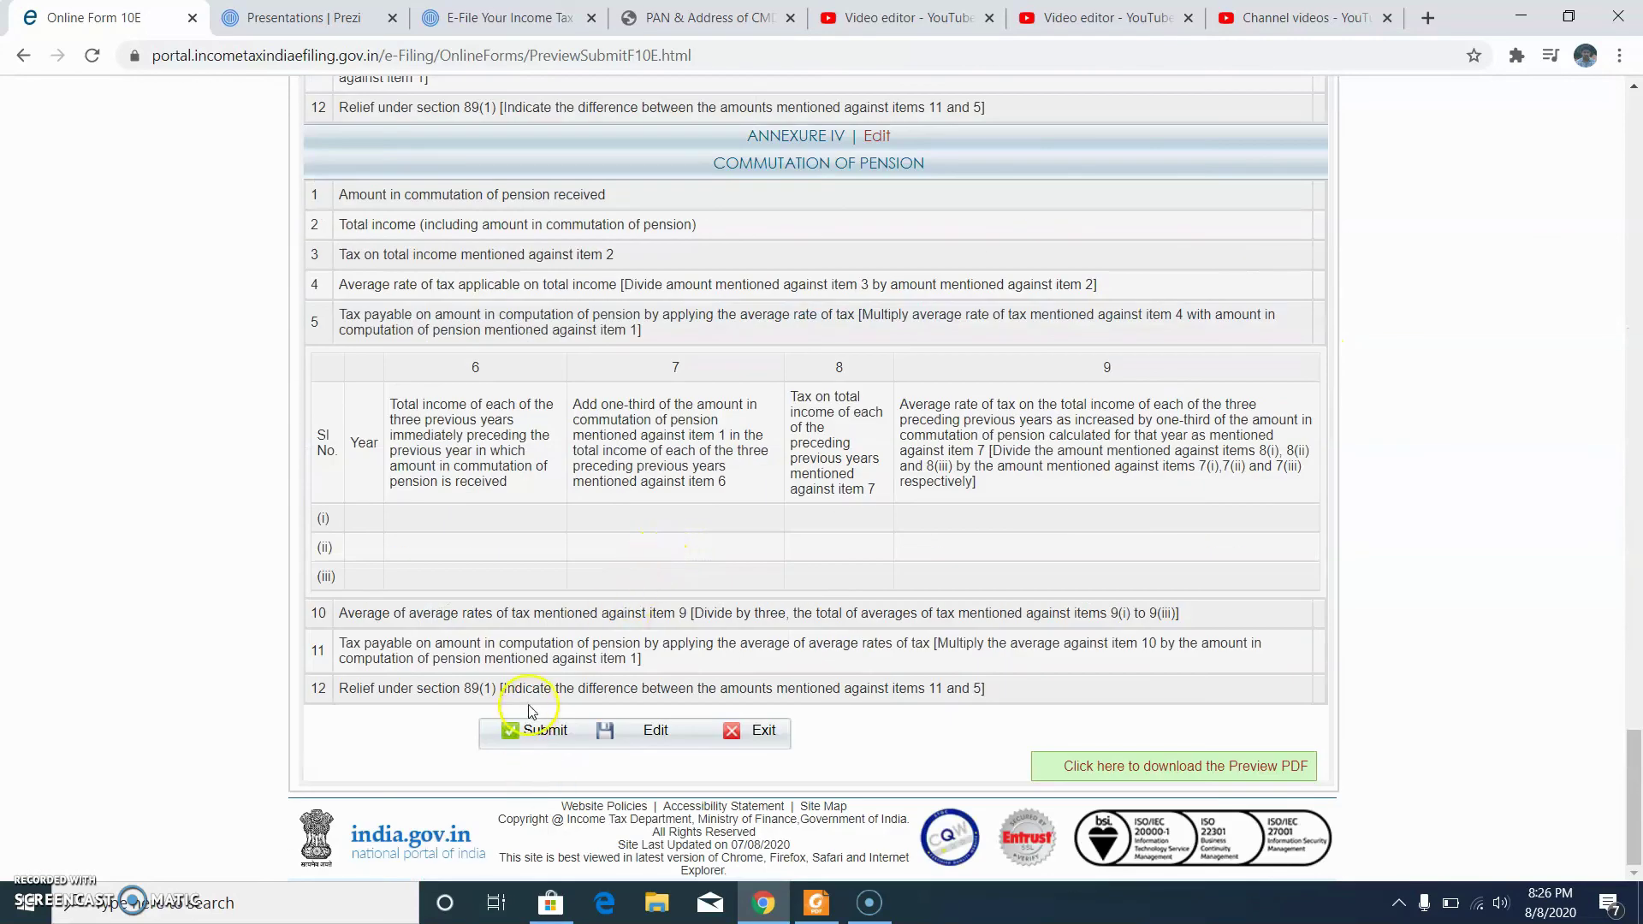
{"action": "left_click", "coordinate": [541, 731]}
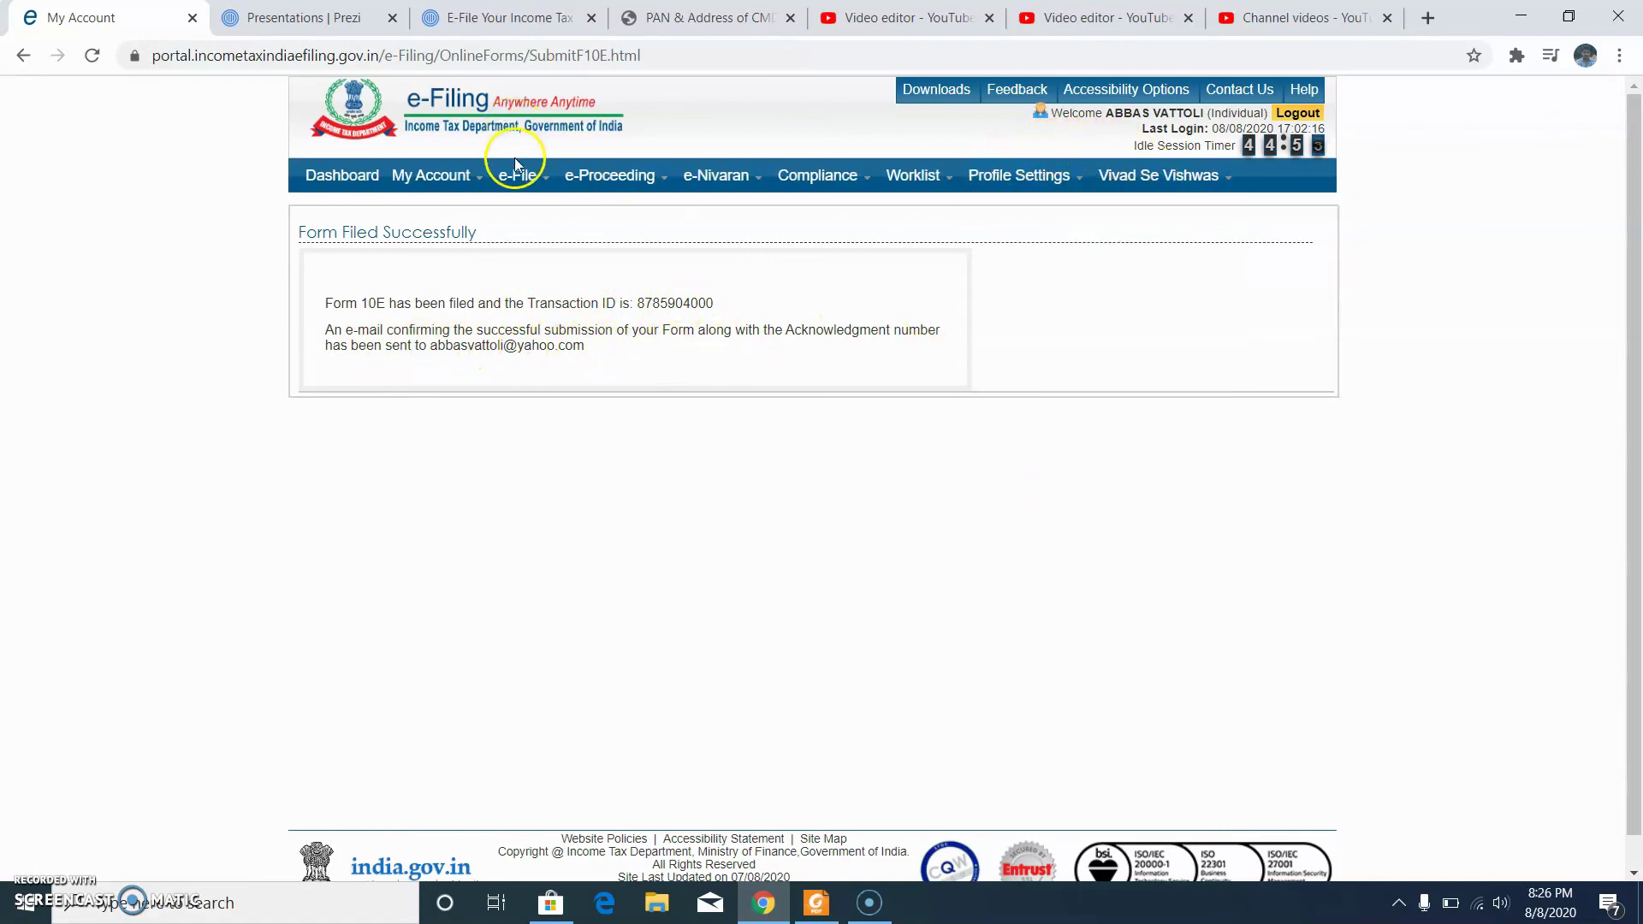
Step: List e-filed Other Forms under View e-Filed Returns/Forms to confirm Form 10E for 2020-21
{"action": "mouse_move", "coordinate": [466, 171]}
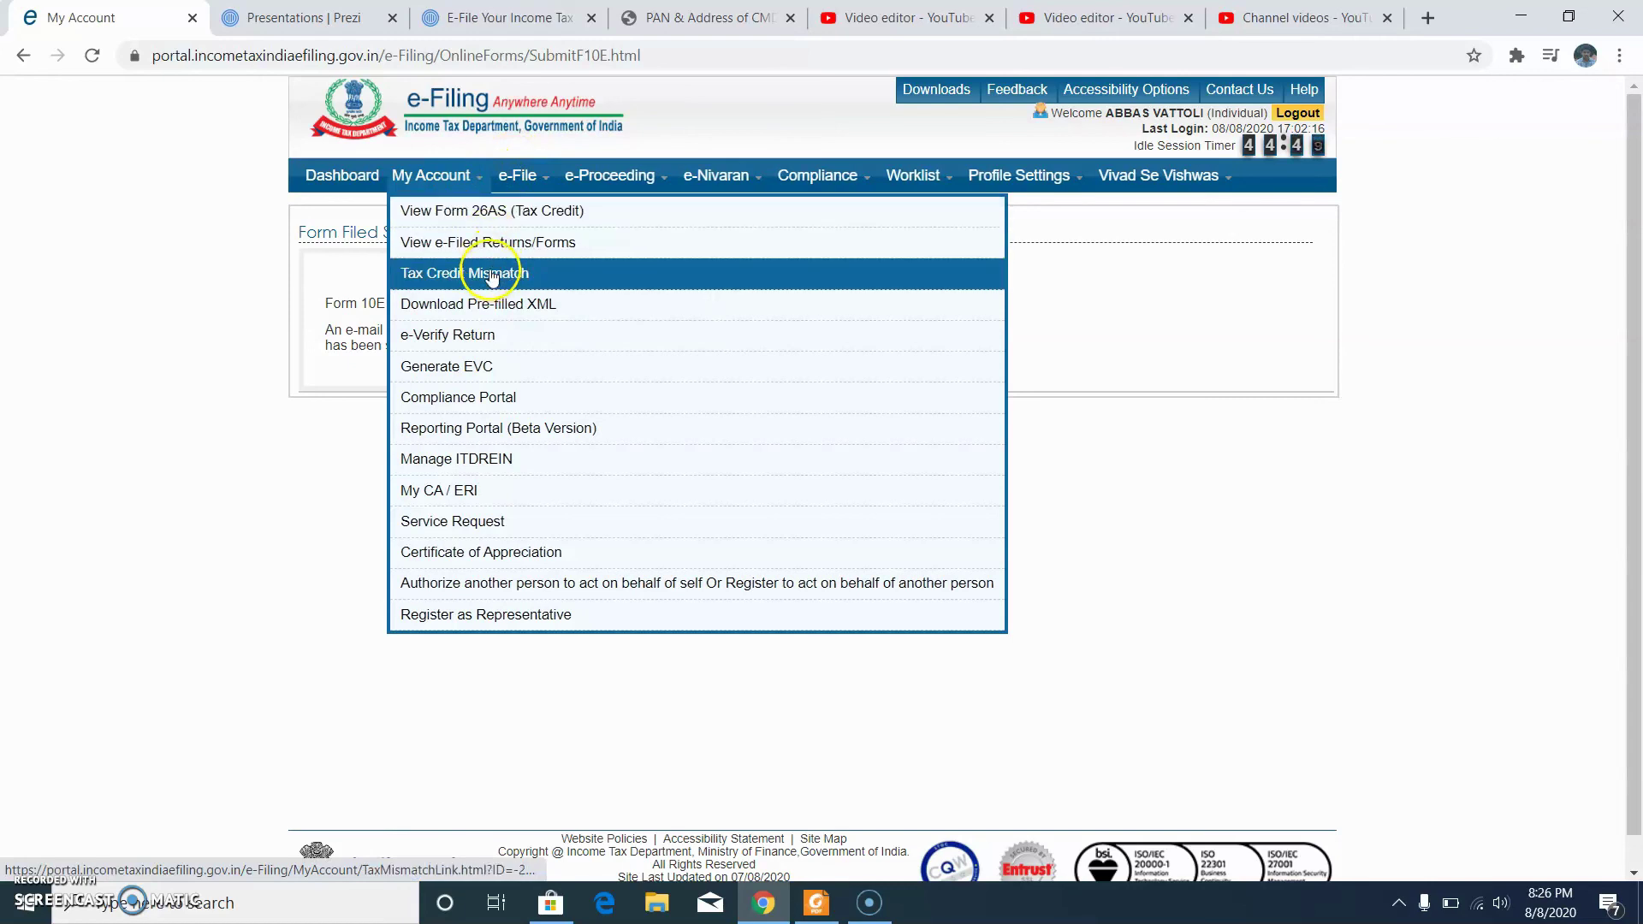
{"action": "left_click", "coordinate": [495, 246]}
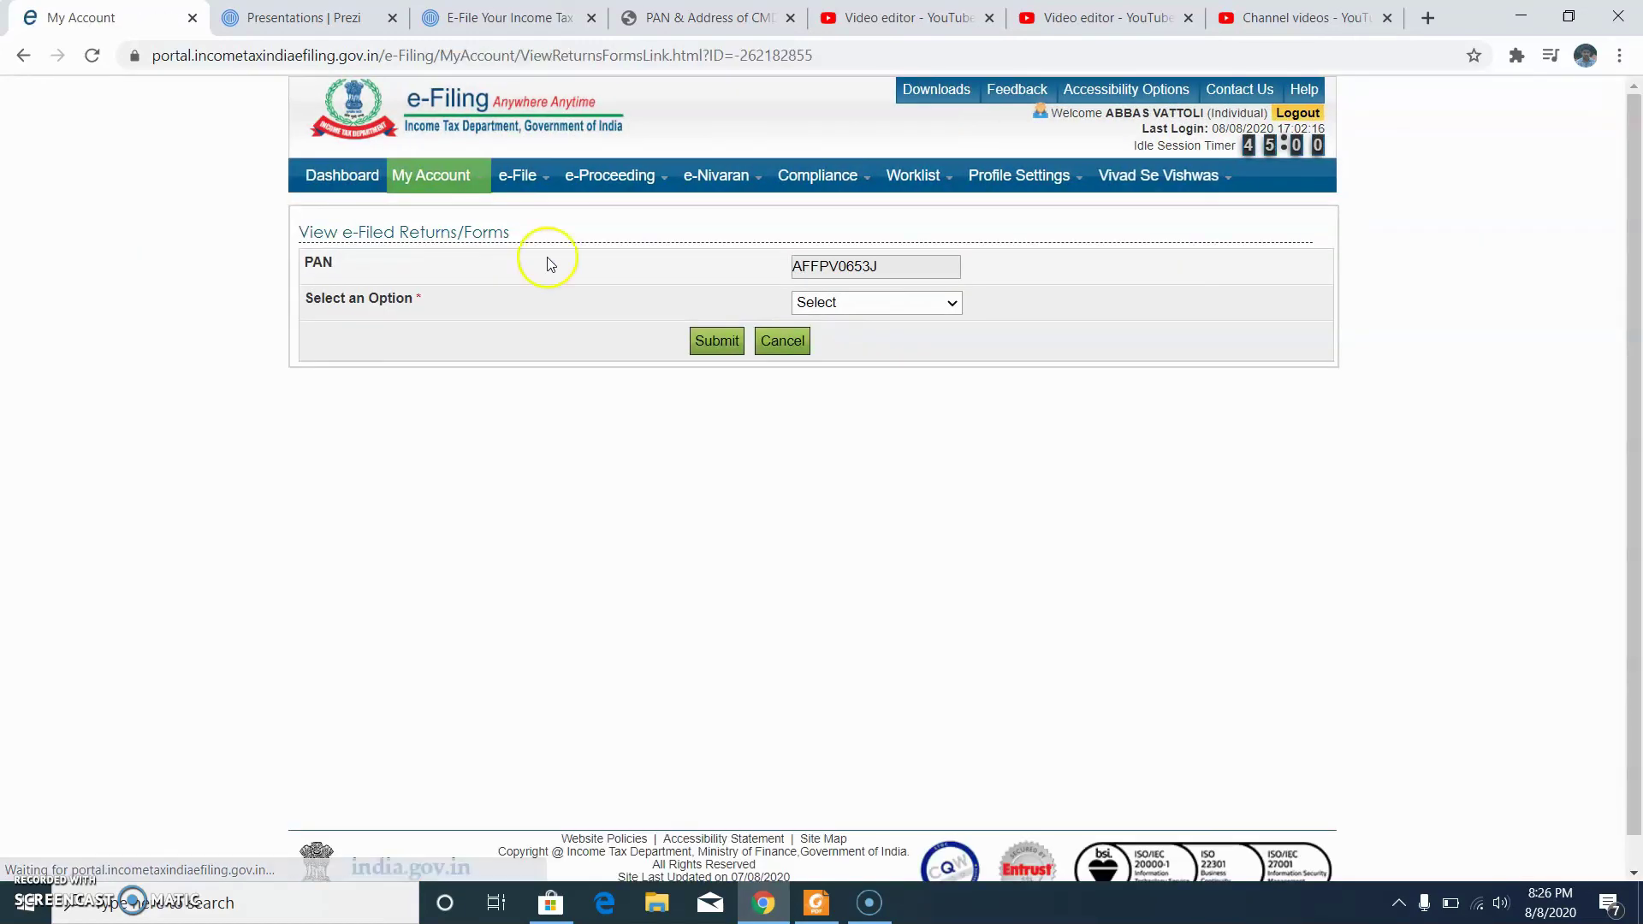
{"action": "left_click", "coordinate": [886, 300]}
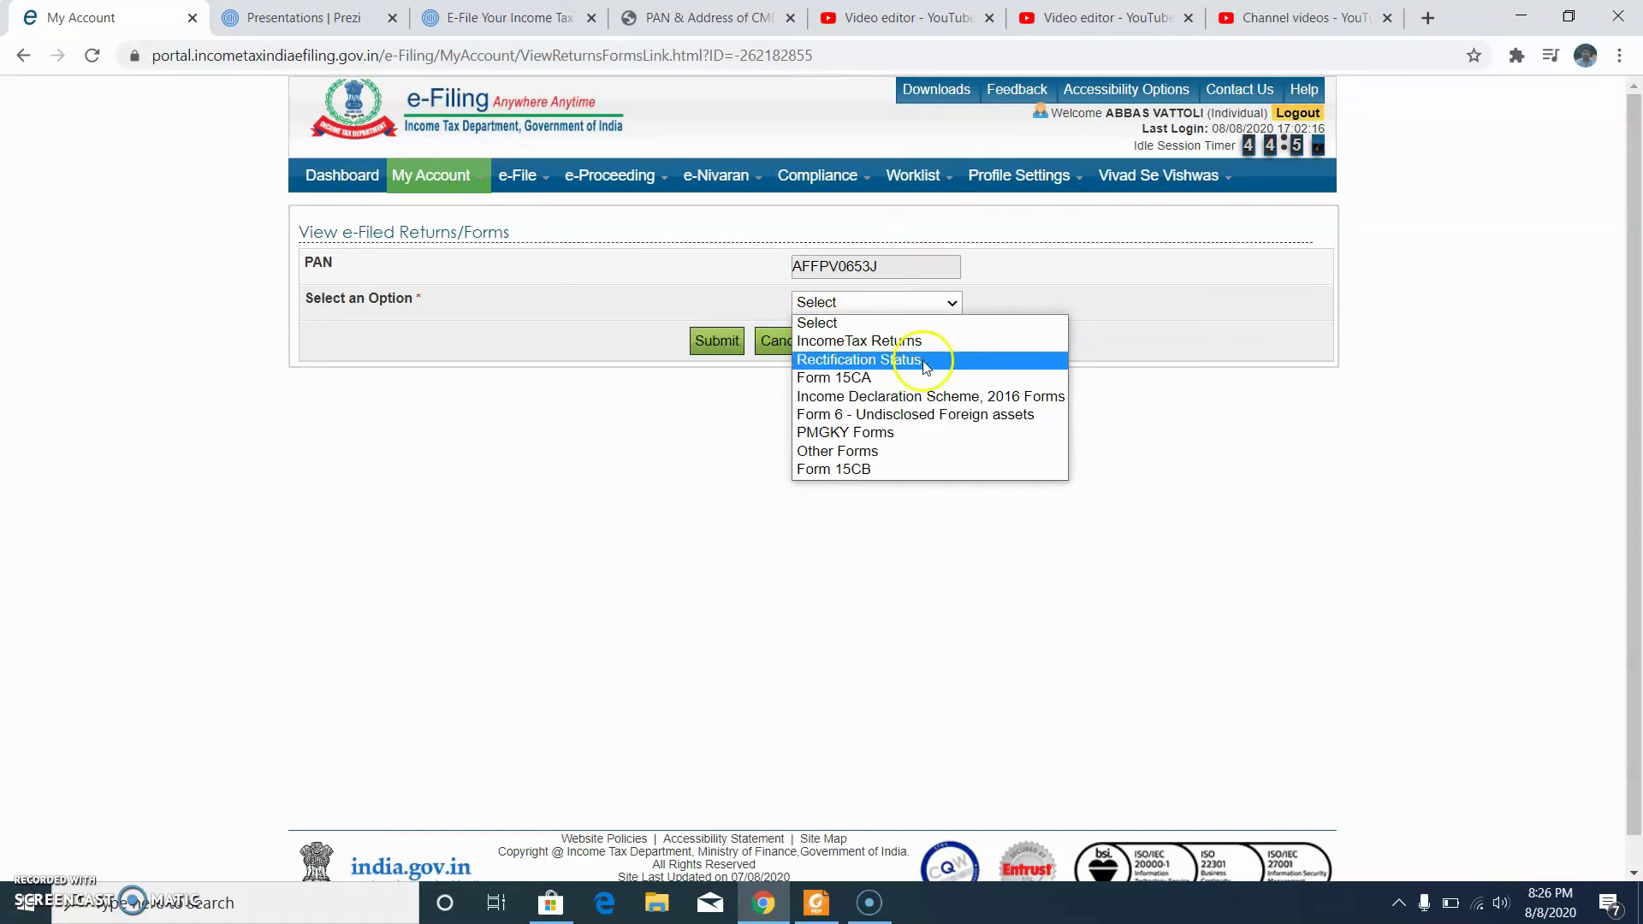
{"action": "left_click", "coordinate": [923, 453]}
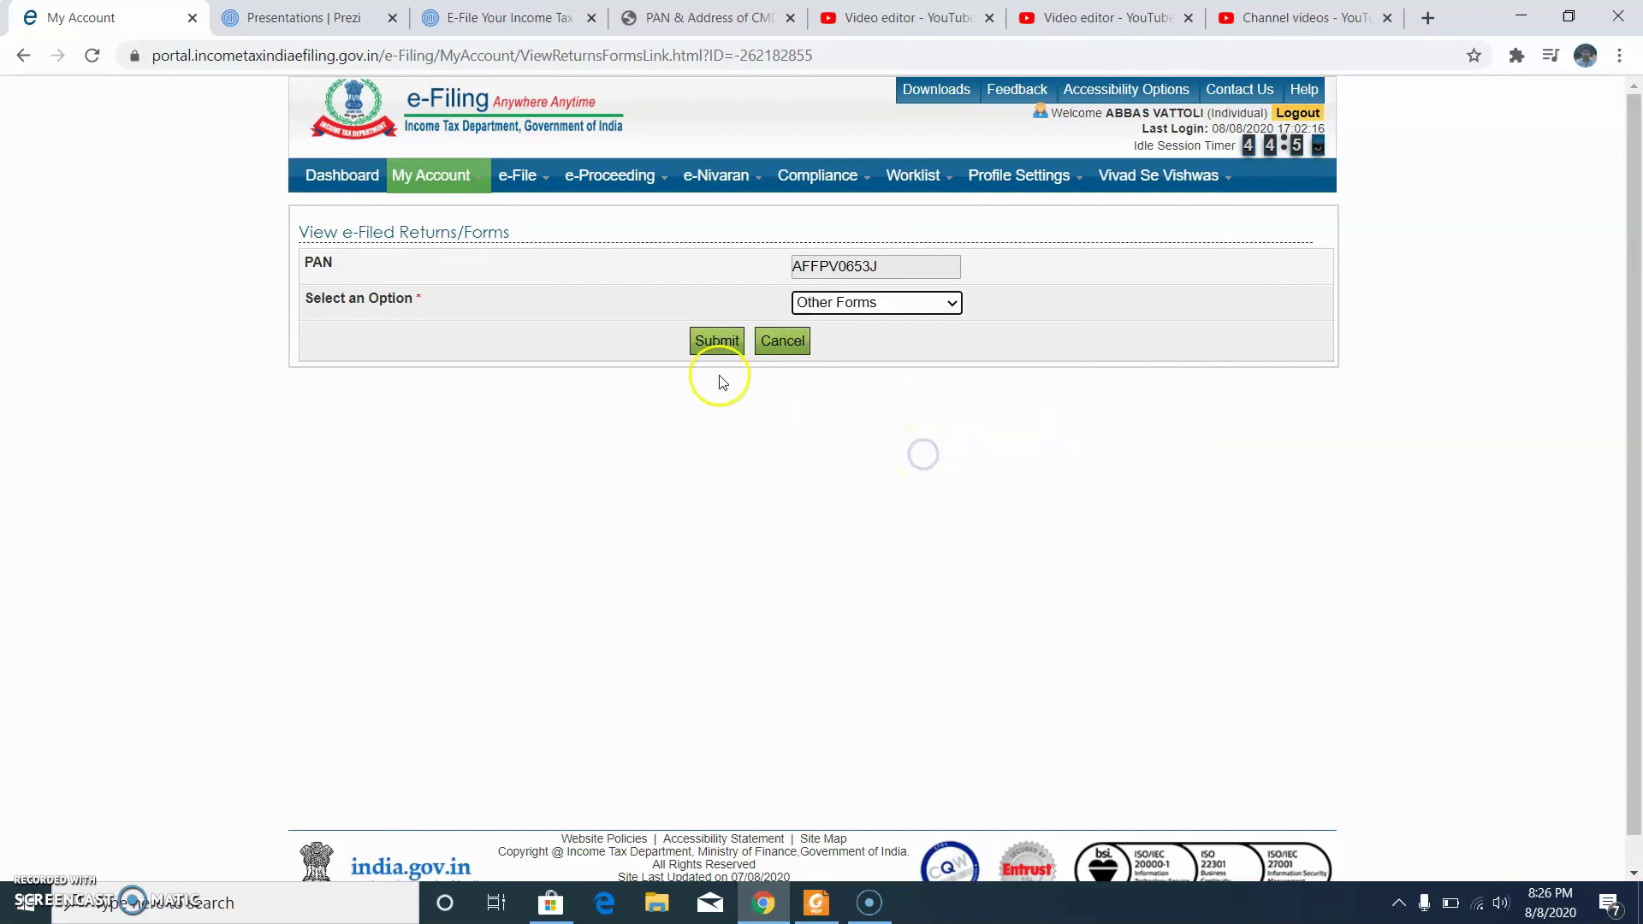
{"action": "left_click", "coordinate": [716, 341]}
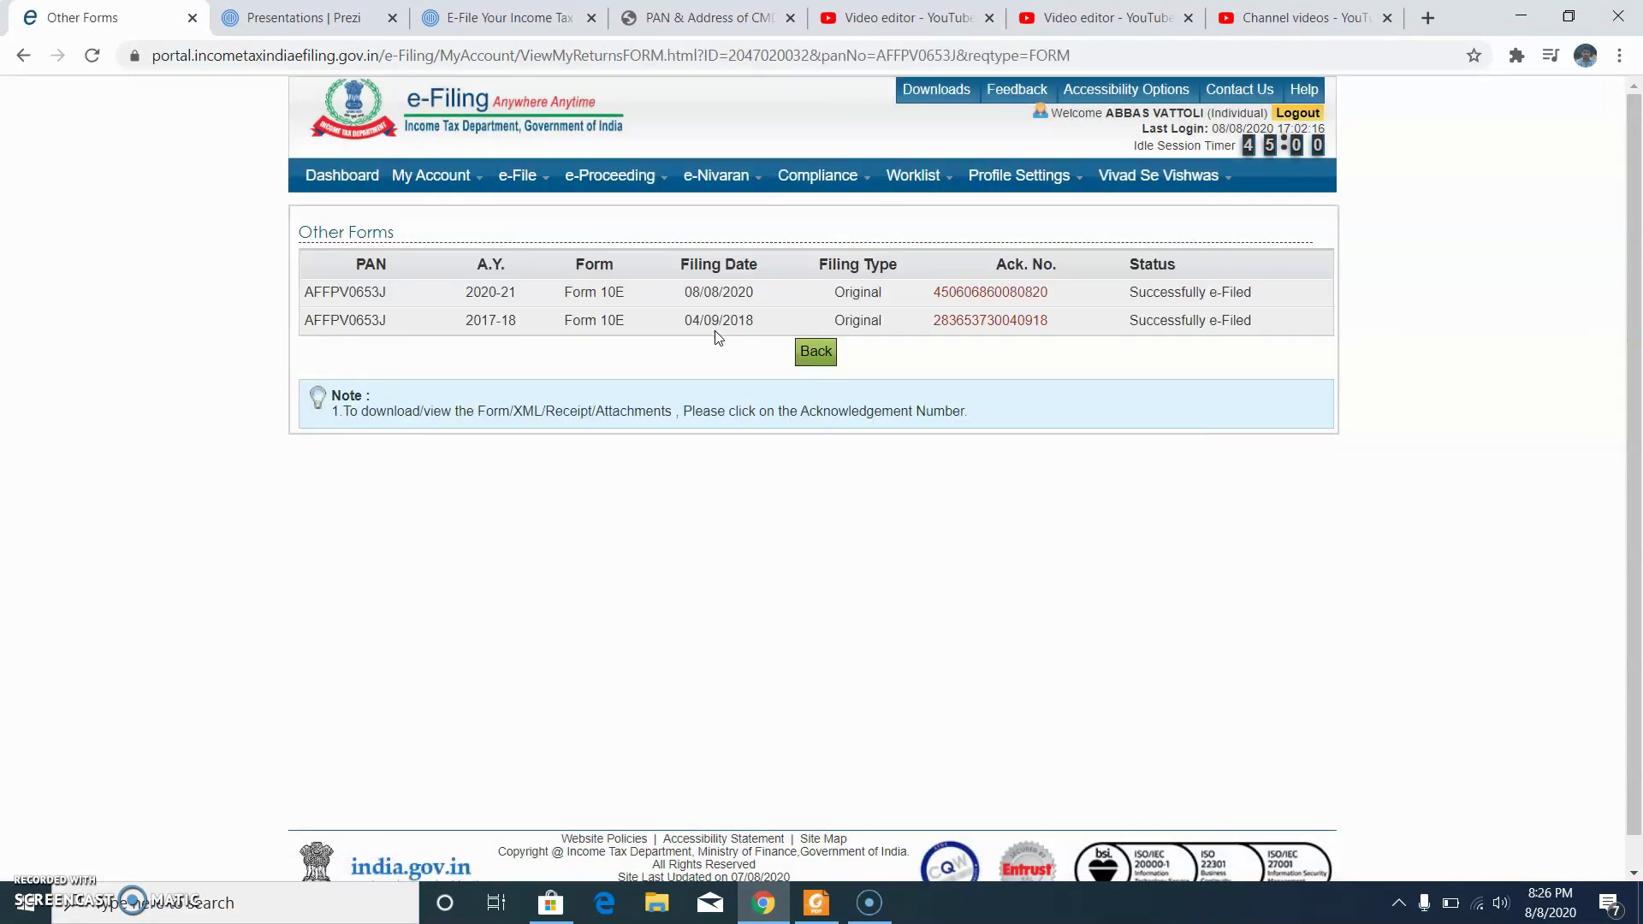